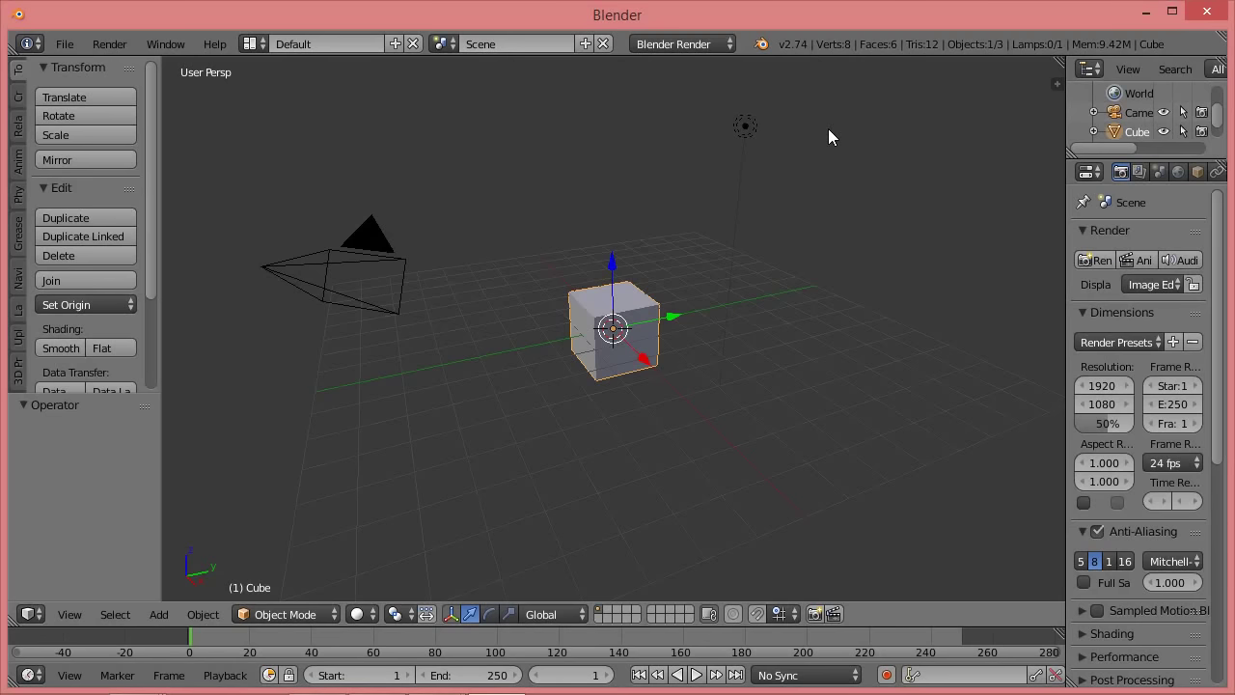
# - Save the scene as motion design tutorial before 2.blend
pyautogui.hotkey('ctrl', 's')
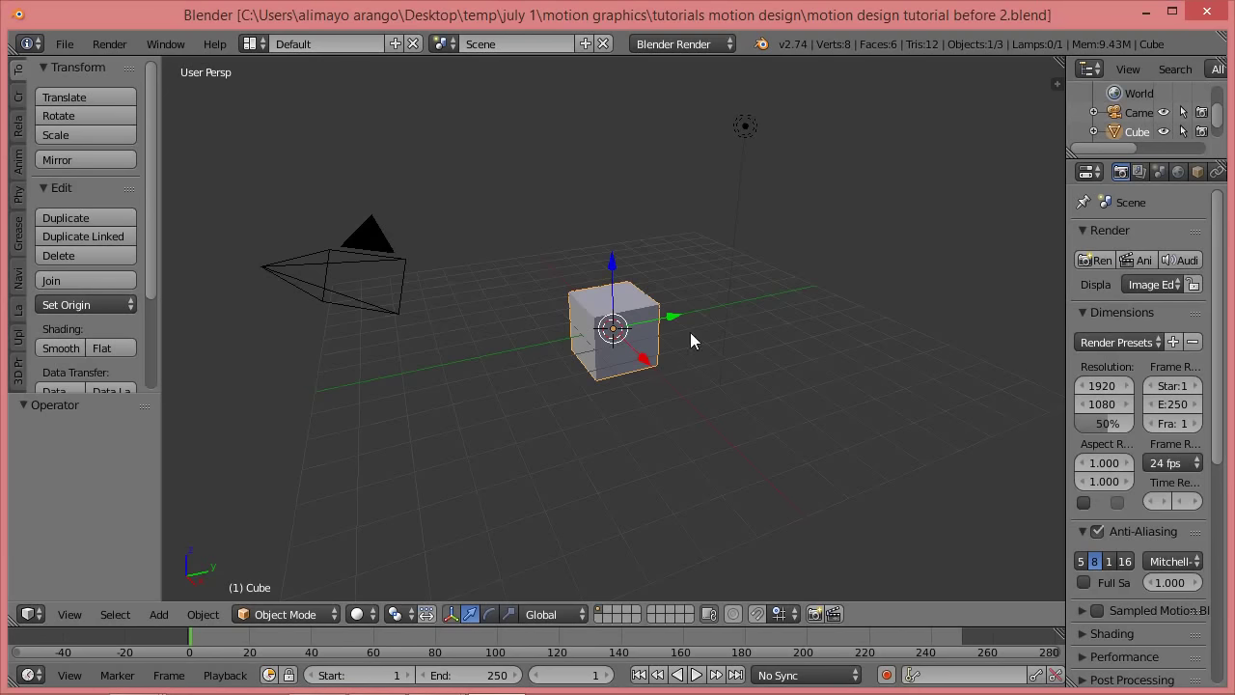
# - Check the user preferences for the mouse selection setting and the Import Images as Planes add-on
pyautogui.click(64, 44)
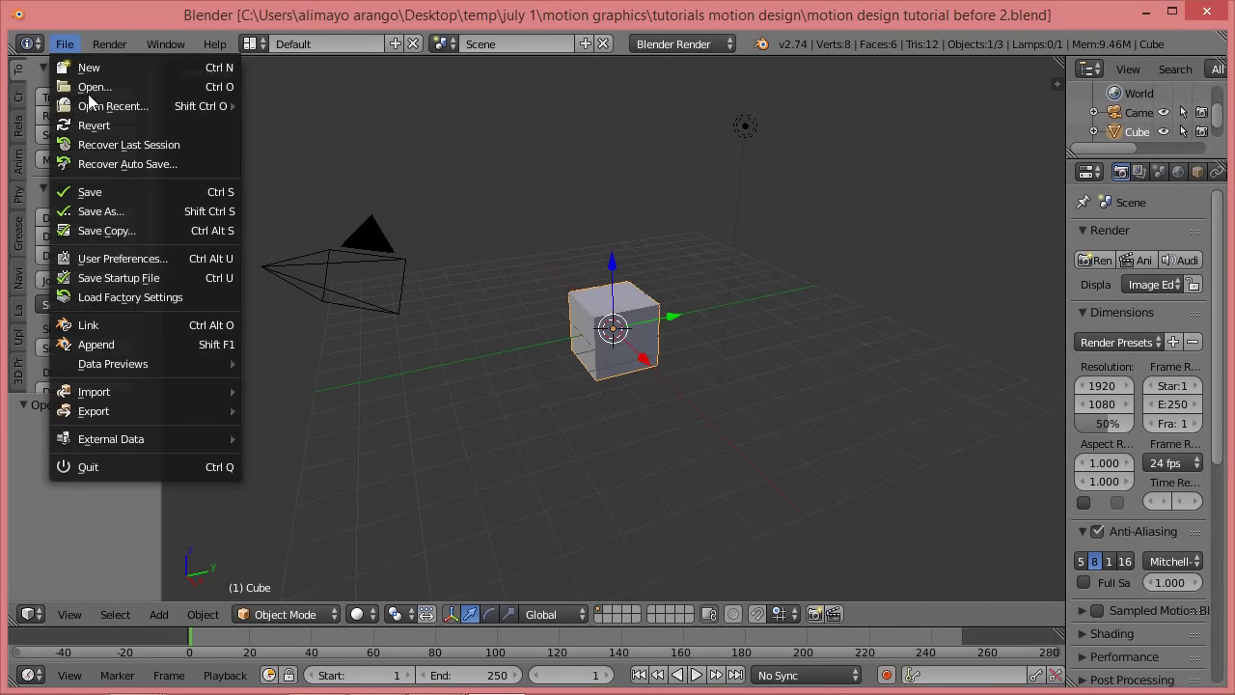
pyautogui.click(130, 257)
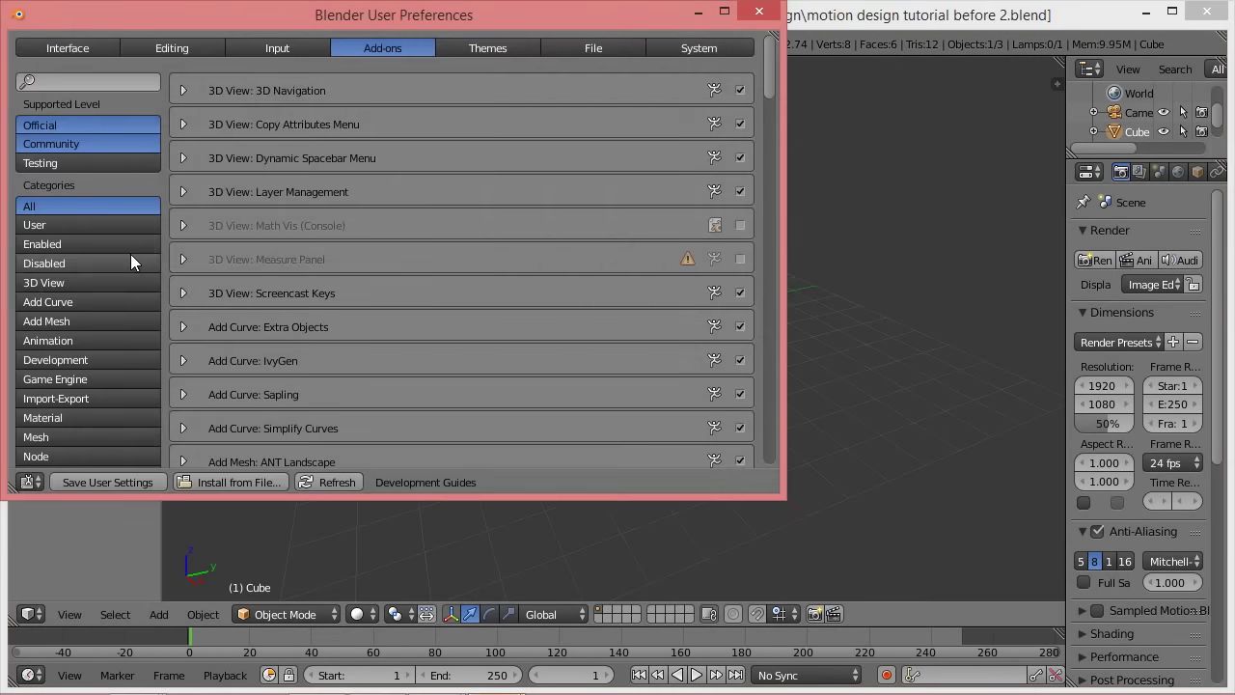
pyautogui.click(289, 49)
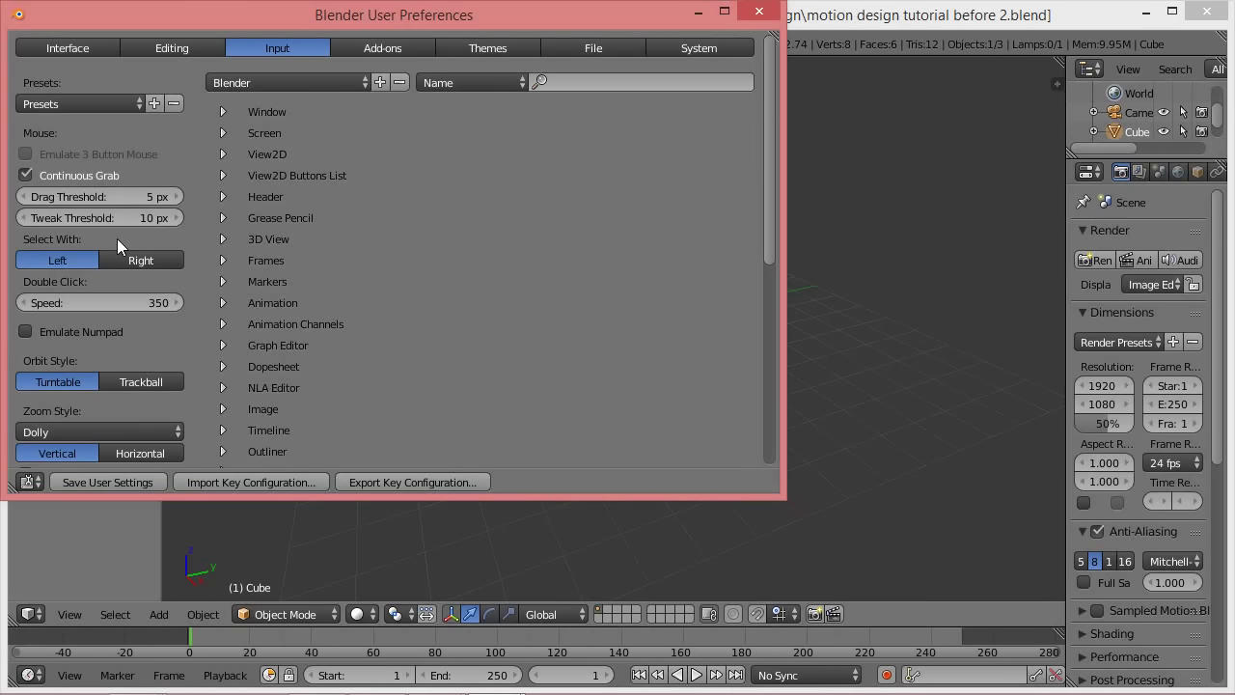
pyautogui.click(399, 42)
pyautogui.moveTo(770, 84); pyautogui.dragTo(753, 252)
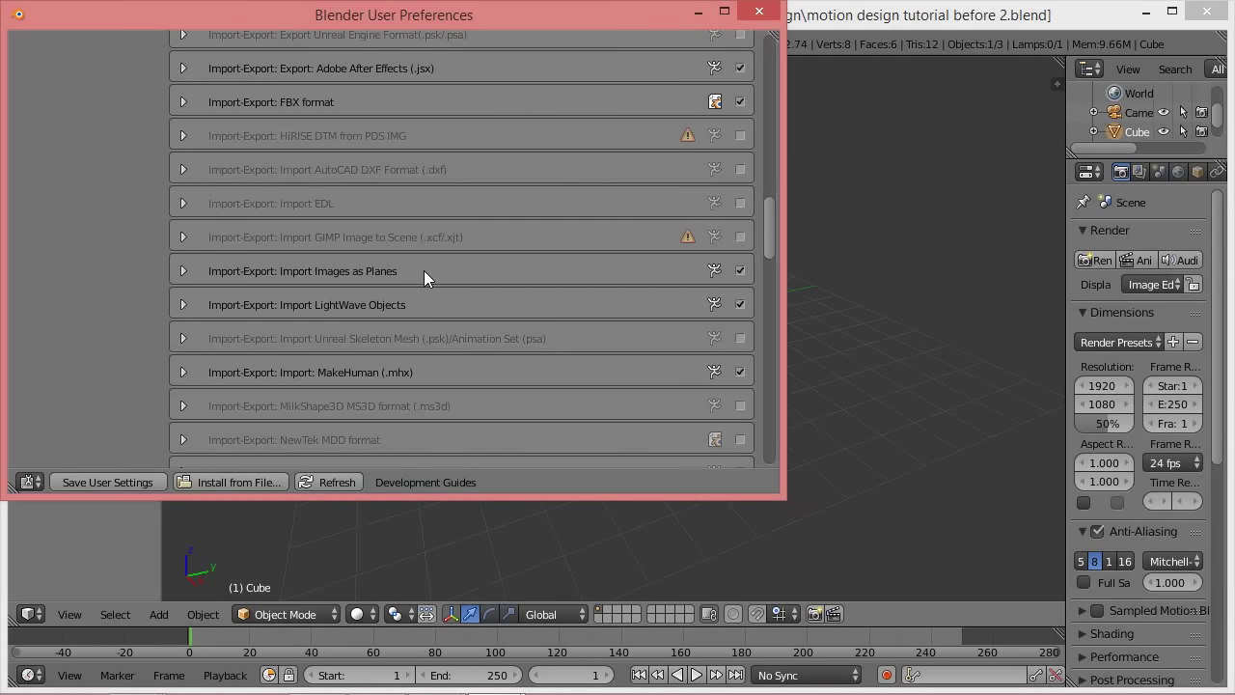
pyautogui.click(759, 10)
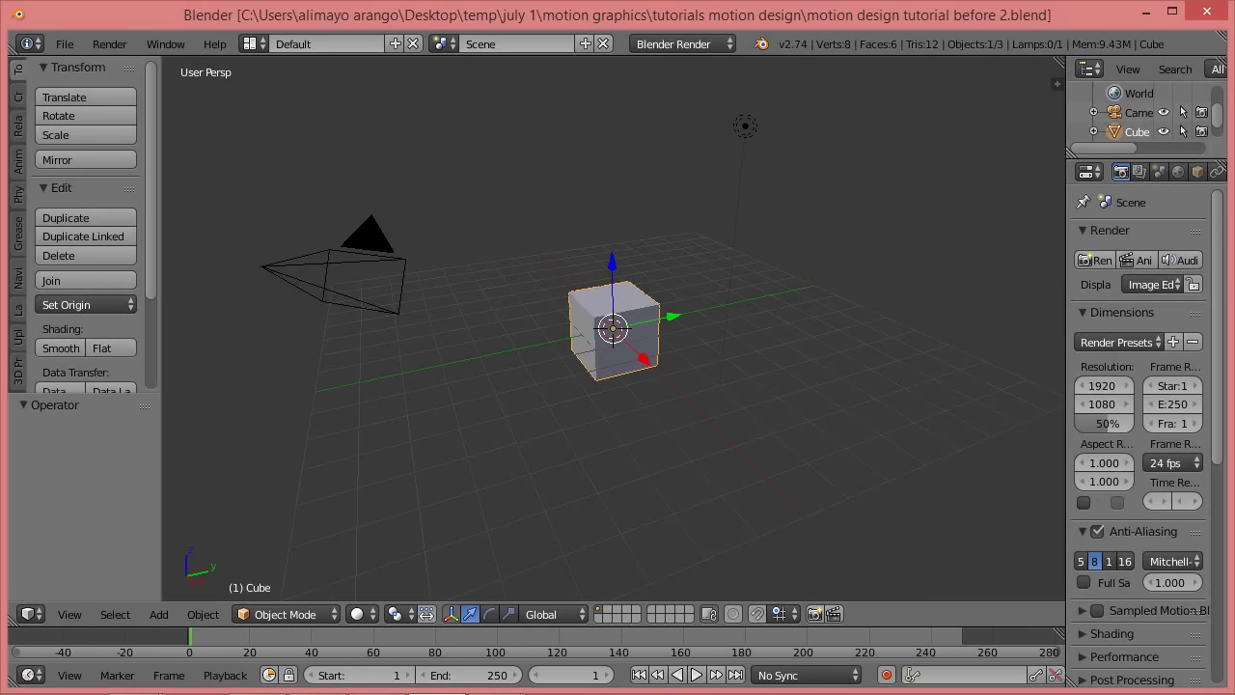
pyautogui.click(859, 19)
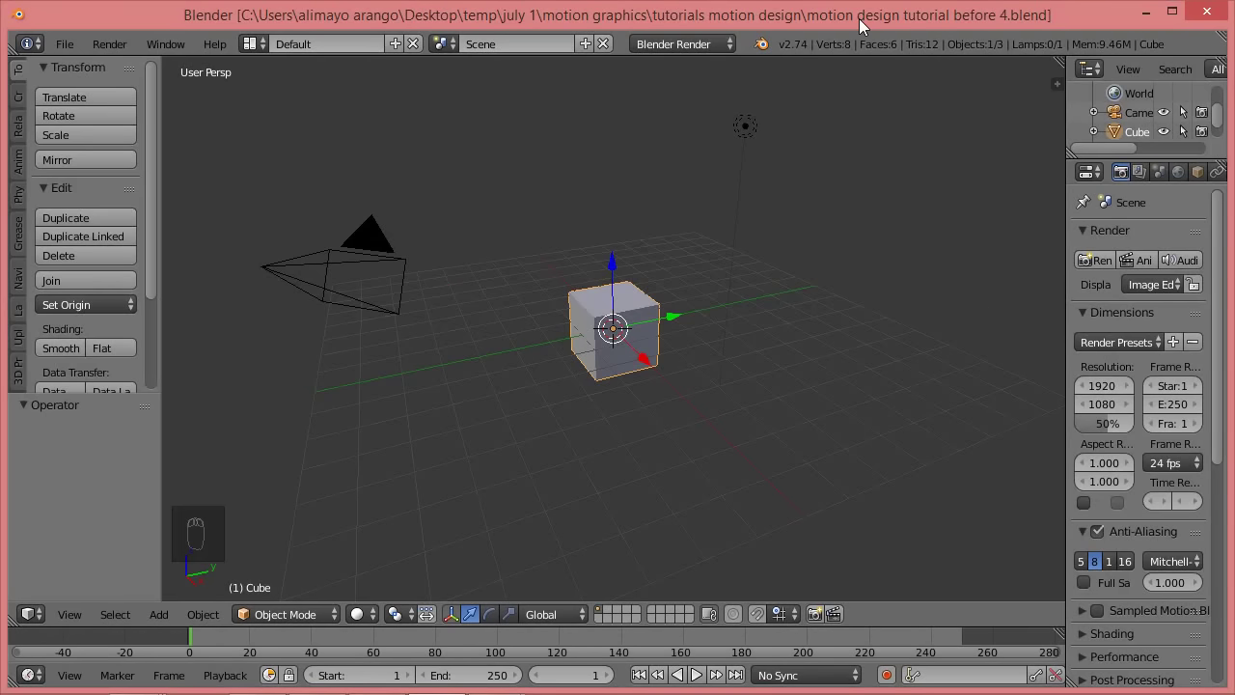
# - Delete the default lamp and cube from the scene
pyautogui.rightClick(746, 126)
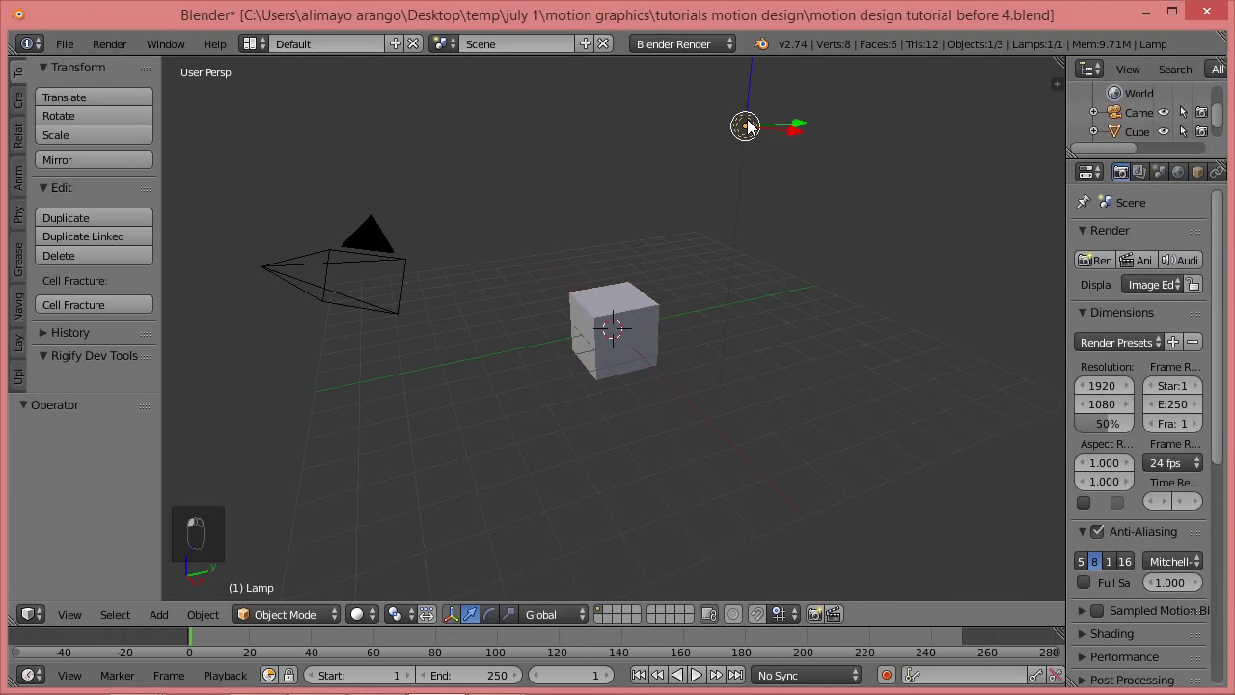
pyautogui.press('x')
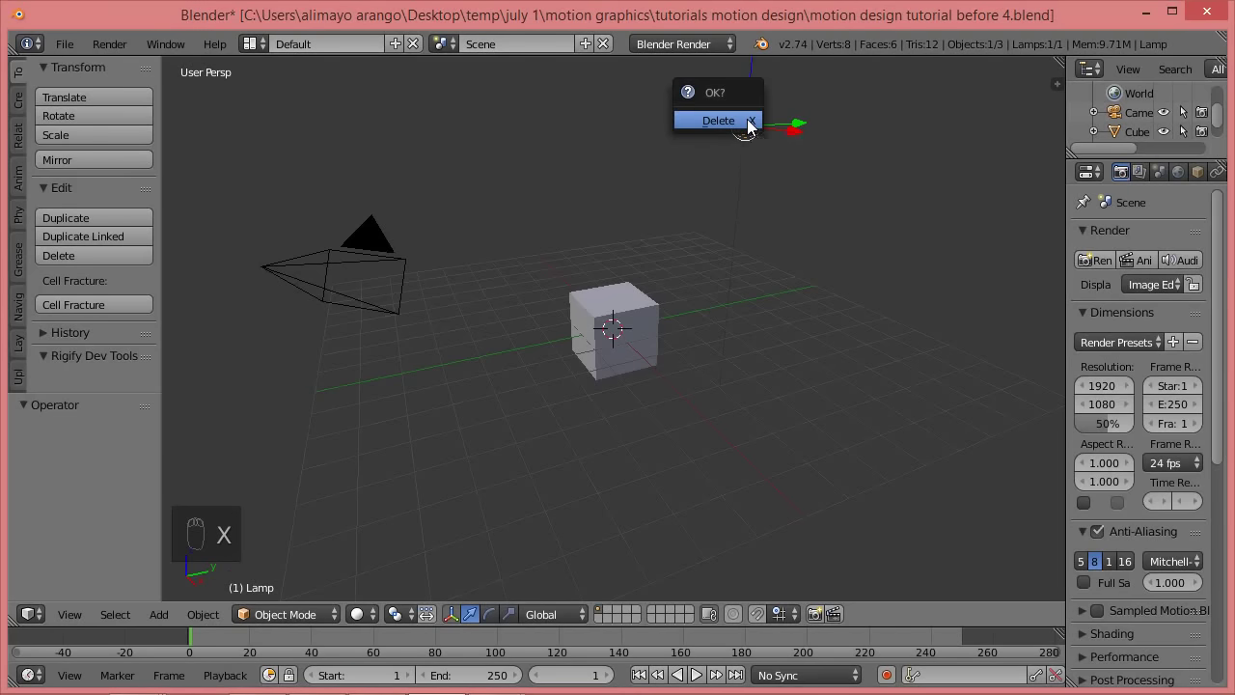
pyautogui.click(748, 123)
pyautogui.rightClick(635, 294)
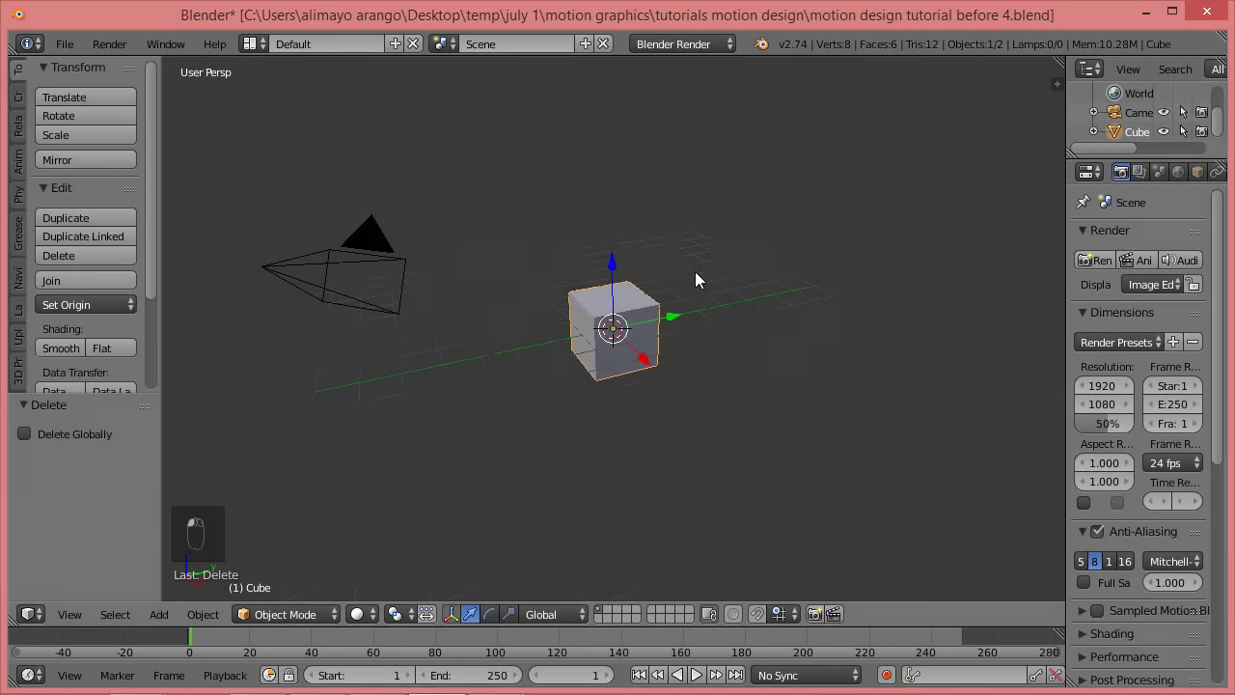
pyautogui.press('x')
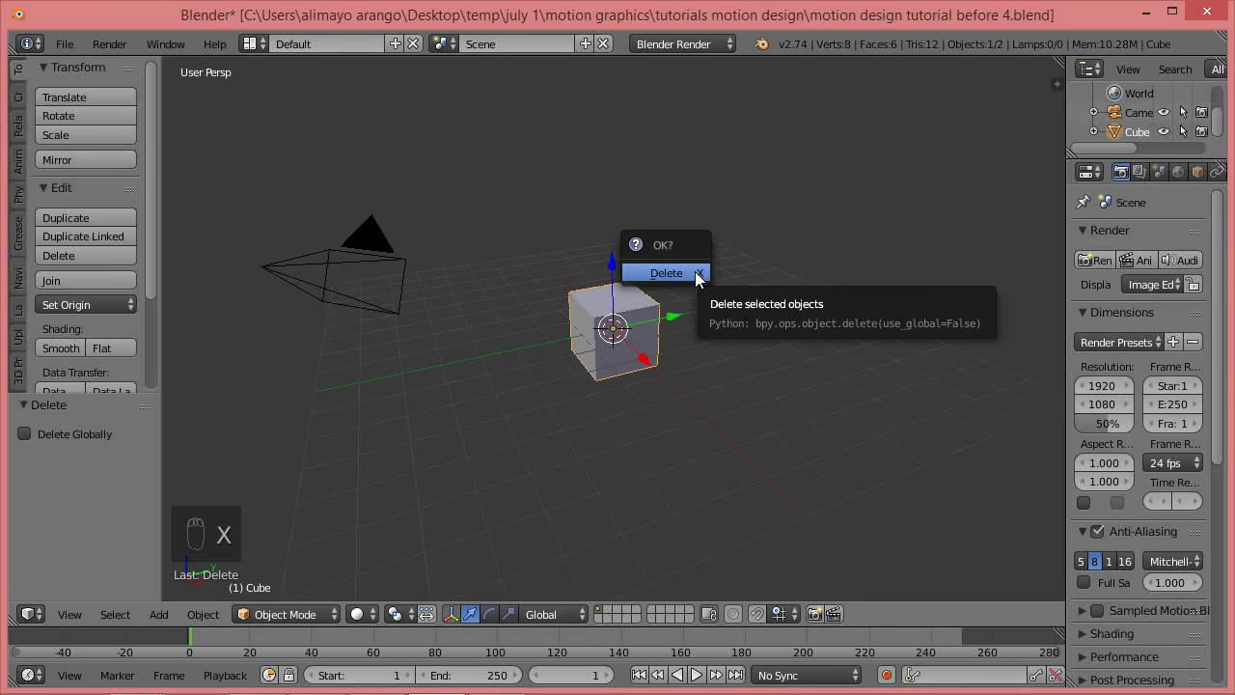
pyautogui.click(667, 273)
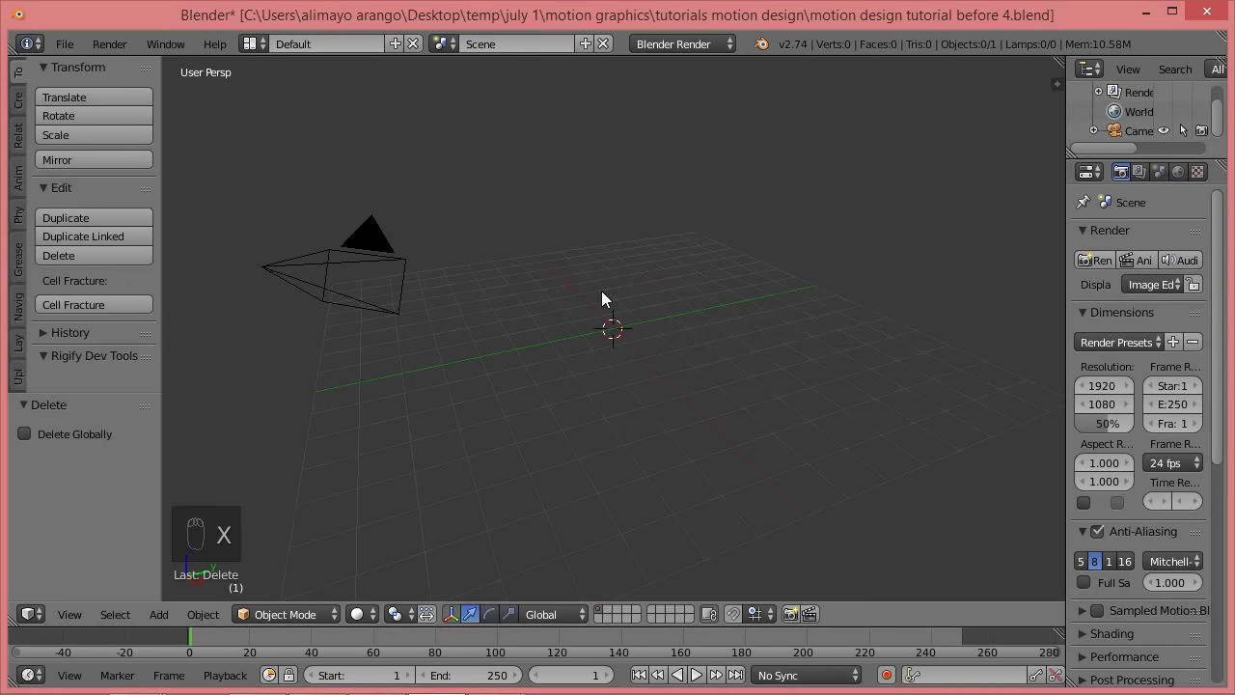
# - Clear the camera's rotation and location so it sits unrotated at the origin
pyautogui.rightClick(403, 281)
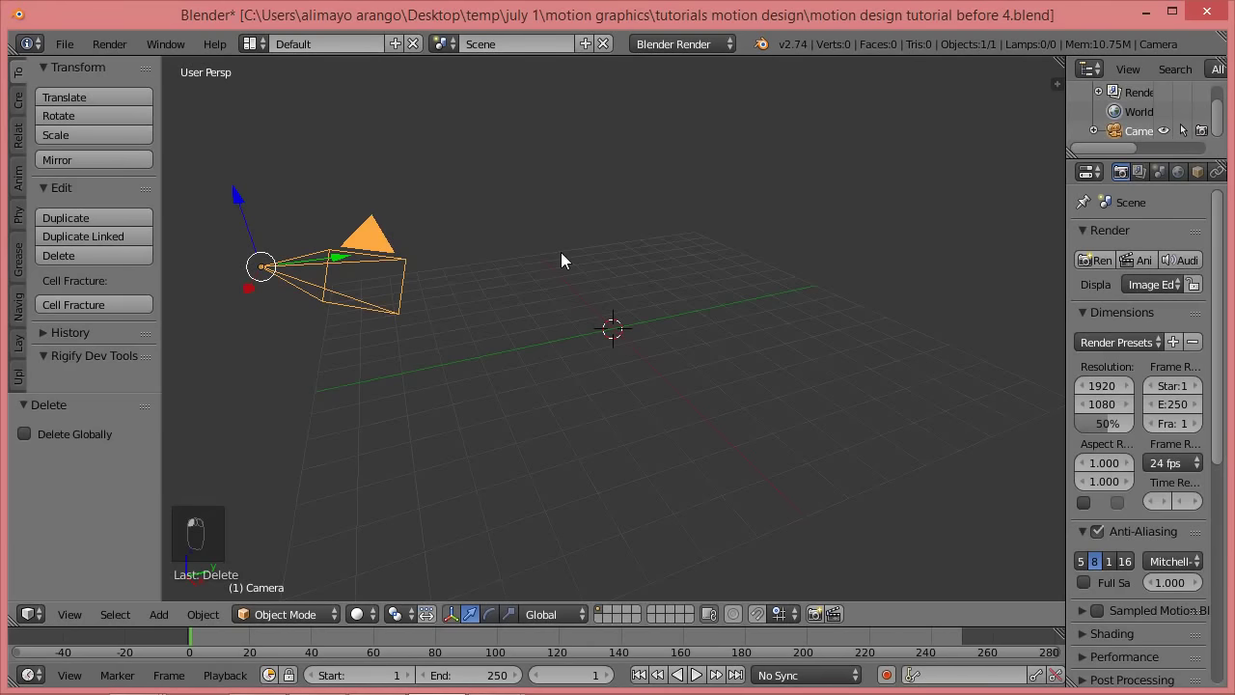
pyautogui.hotkey('alt', 'r')
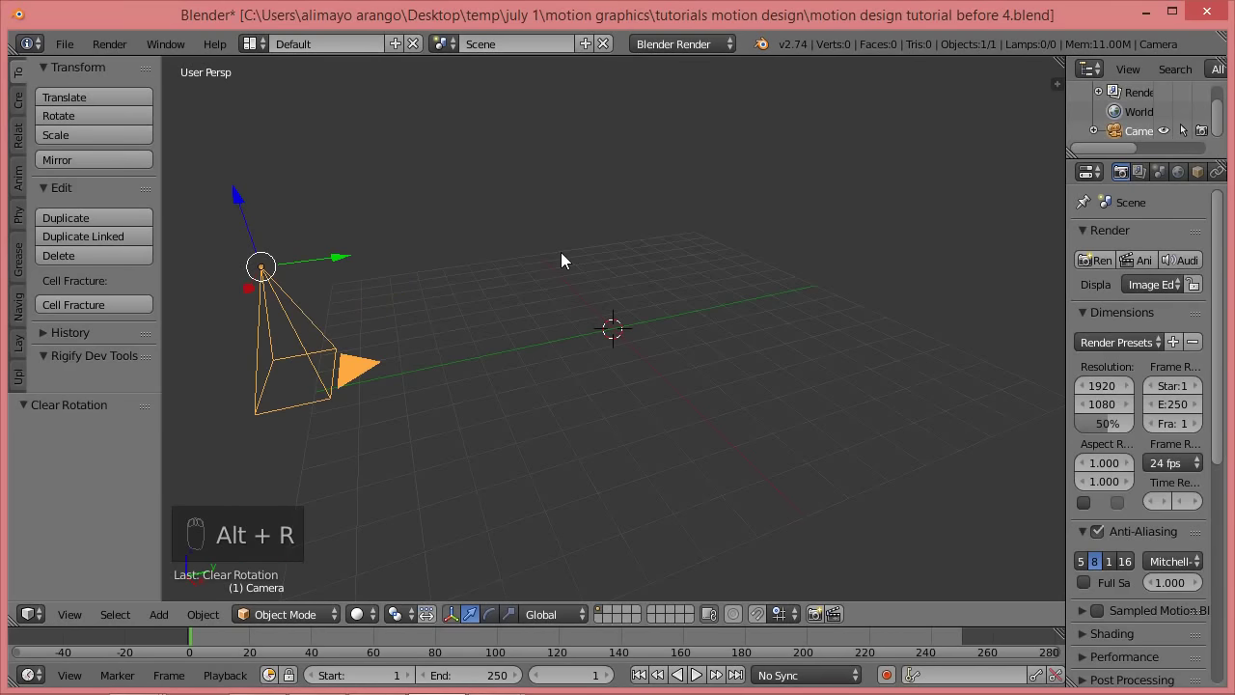
pyautogui.hotkey('alt', 'g')
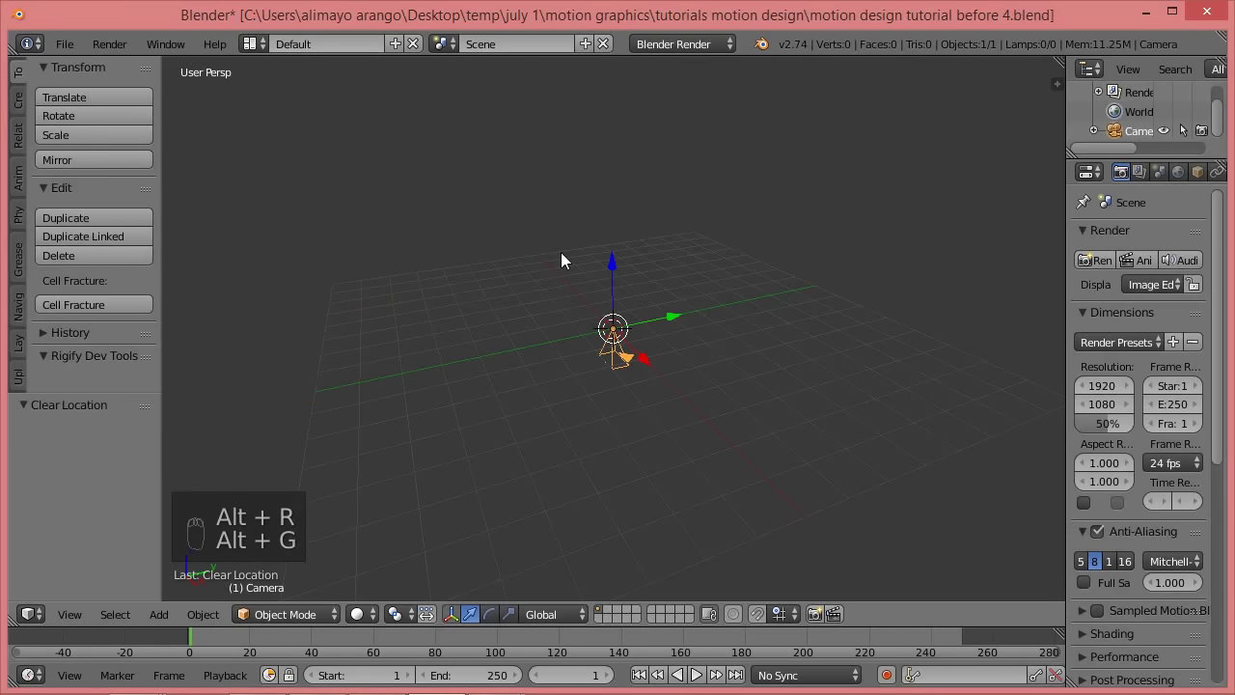
# - Rotate the camera 90° about the global X axis and move it about -3.3 units along Y
pyautogui.write('rx90')
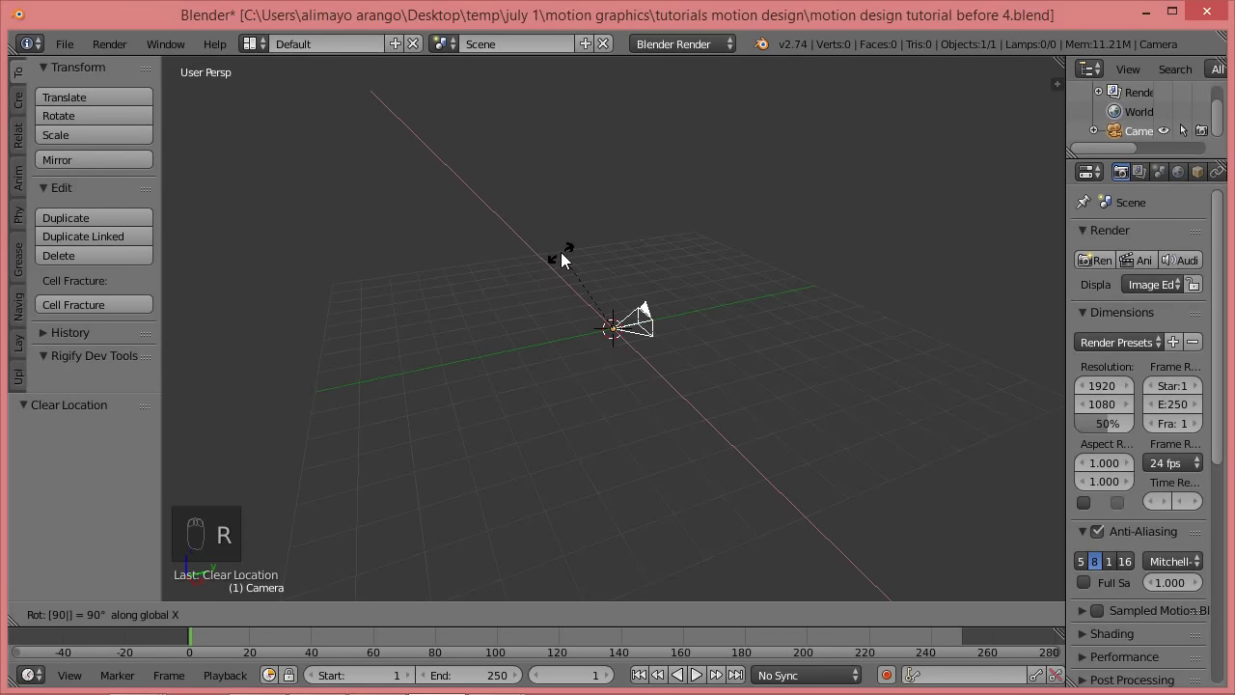
pyautogui.click(561, 252)
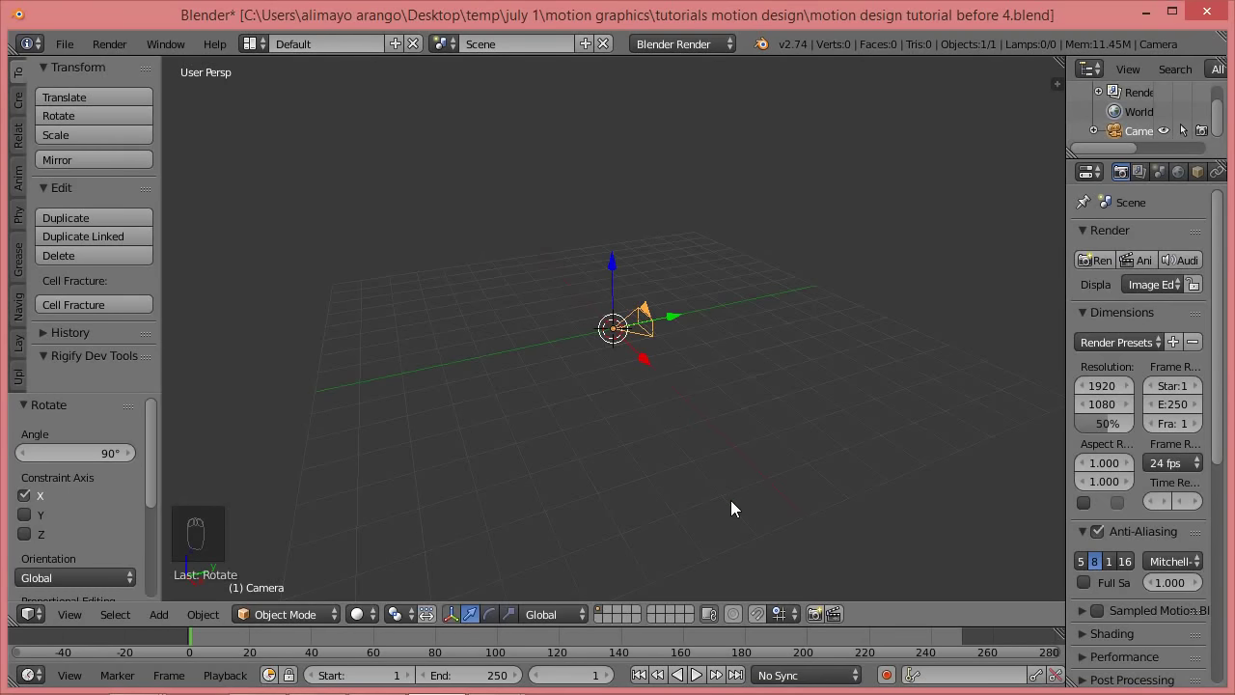
pyautogui.moveTo(680, 313); pyautogui.dragTo(574, 351)
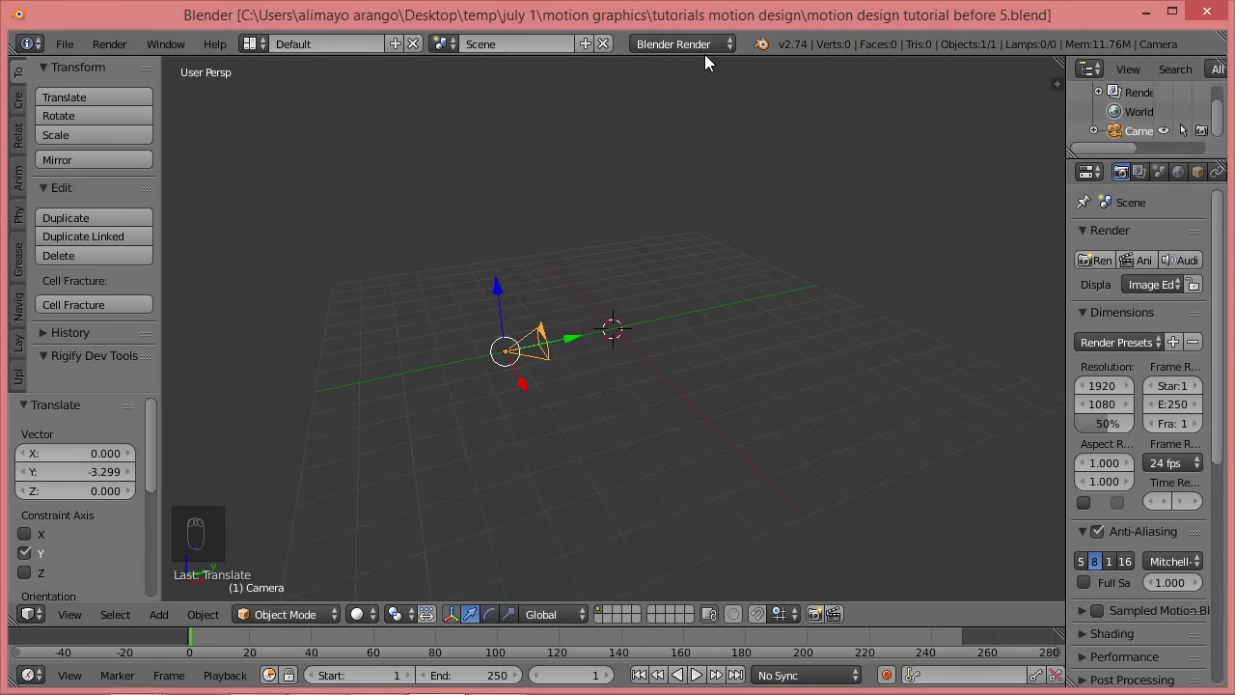
# - Switch the render engine to Cycles Render and set the render device to GPU Compute
pyautogui.click(730, 46)
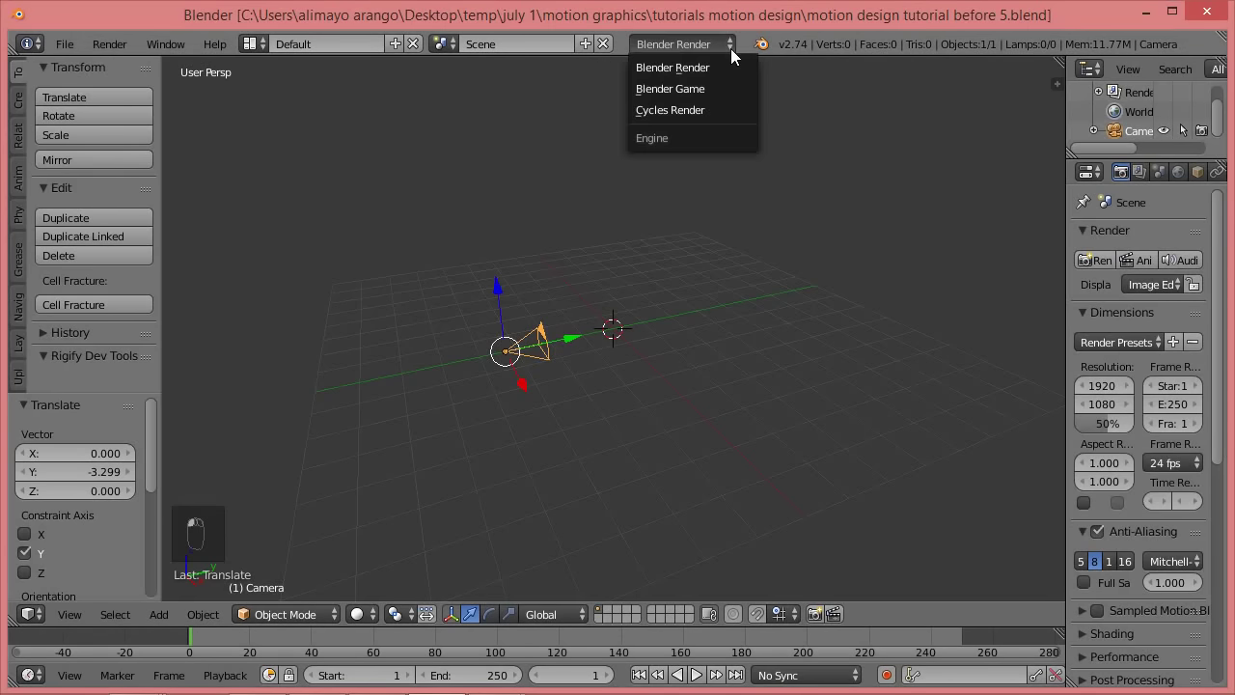
pyautogui.click(708, 115)
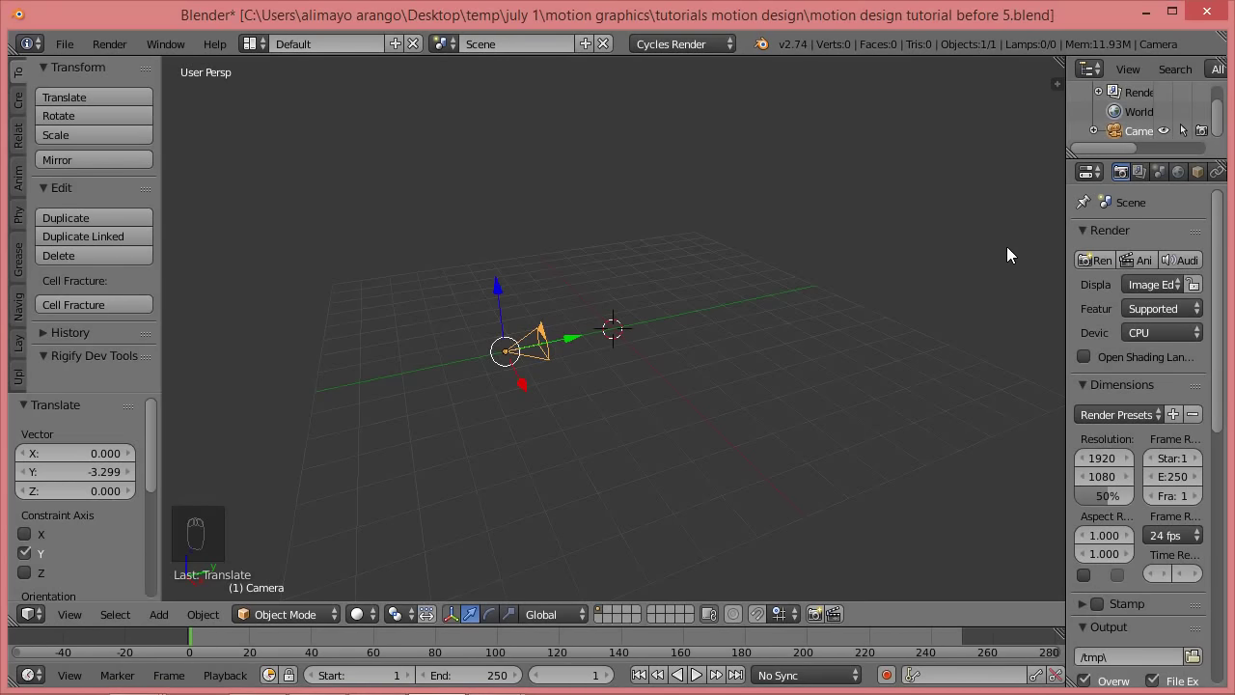
pyautogui.click(1158, 332)
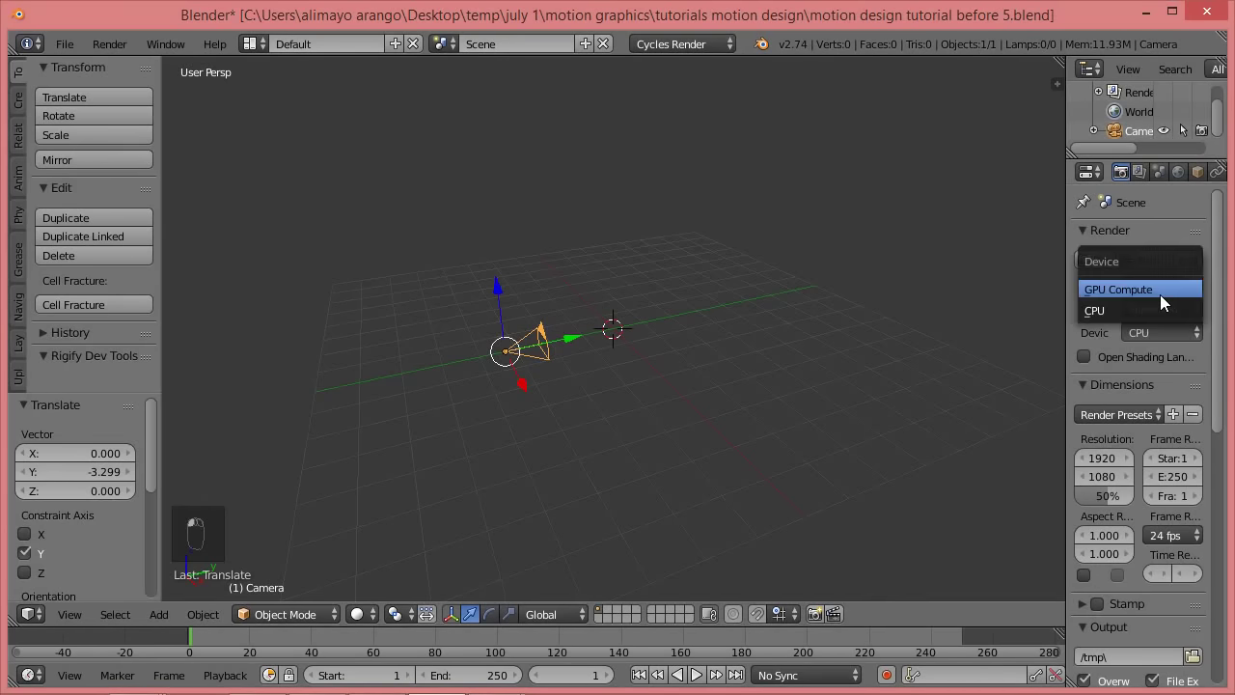
pyautogui.click(1160, 295)
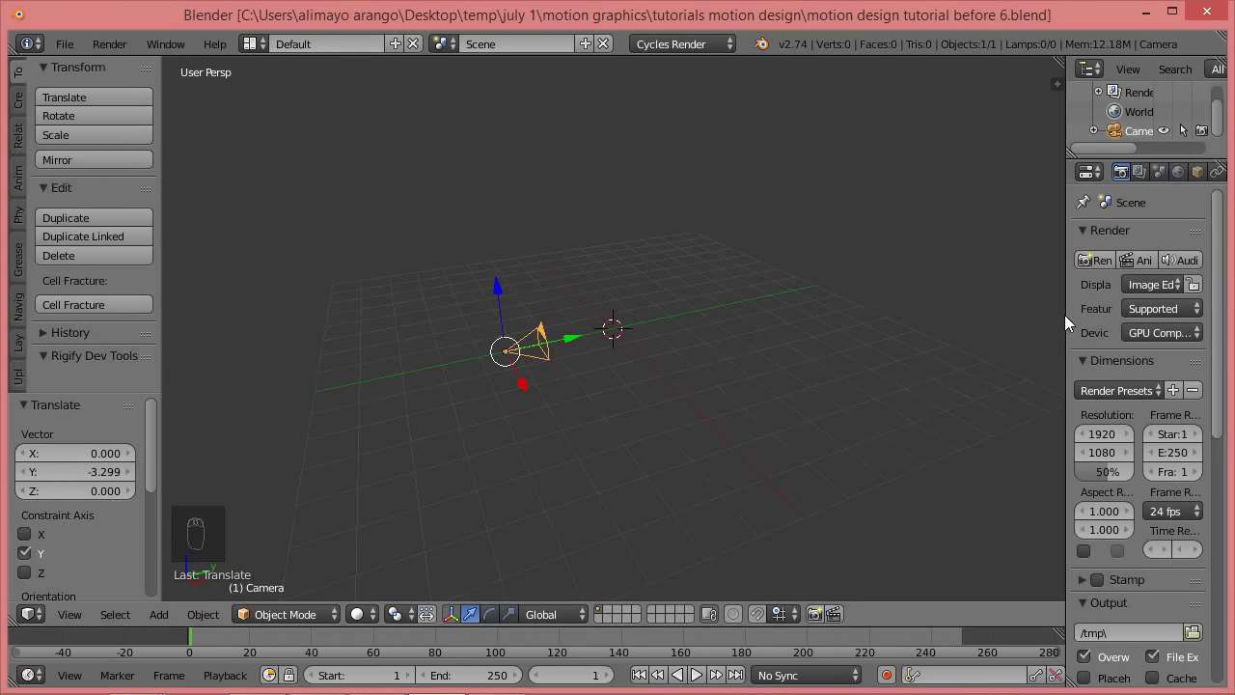
# - Brighten the world's surface colour to near white and enable nodes for the background
pyautogui.moveTo(1066, 315); pyautogui.dragTo(1012, 324)
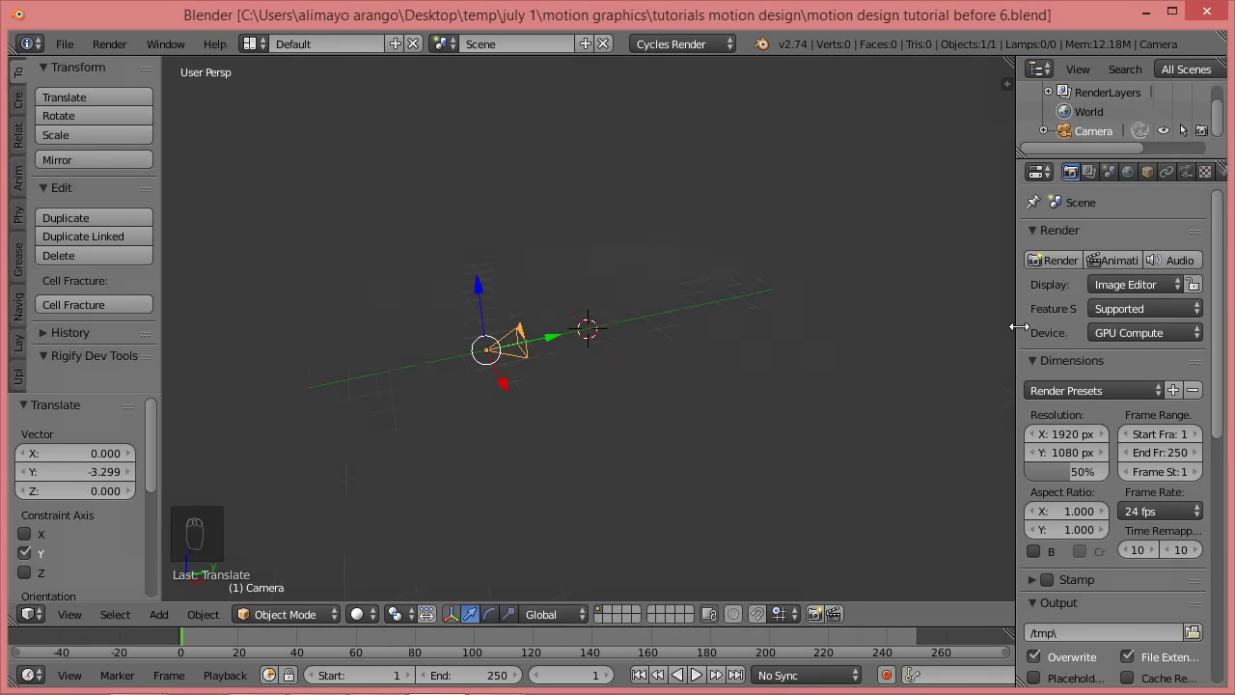
pyautogui.click(1128, 170)
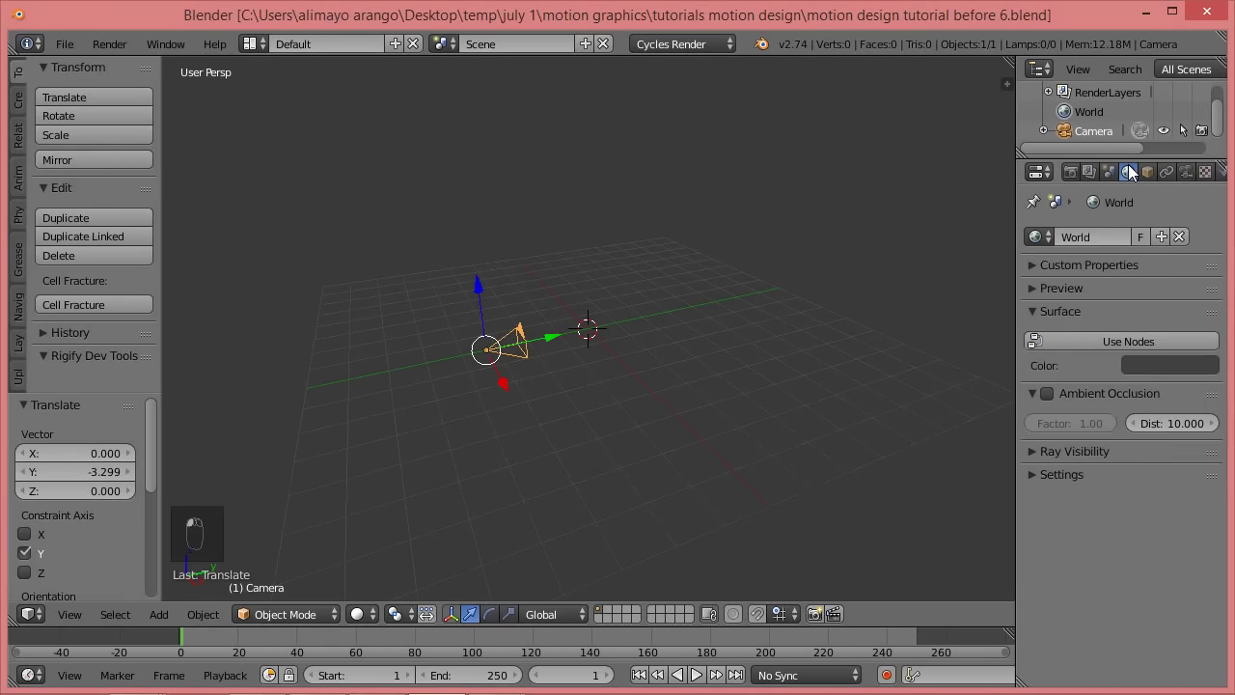
pyautogui.click(1154, 365)
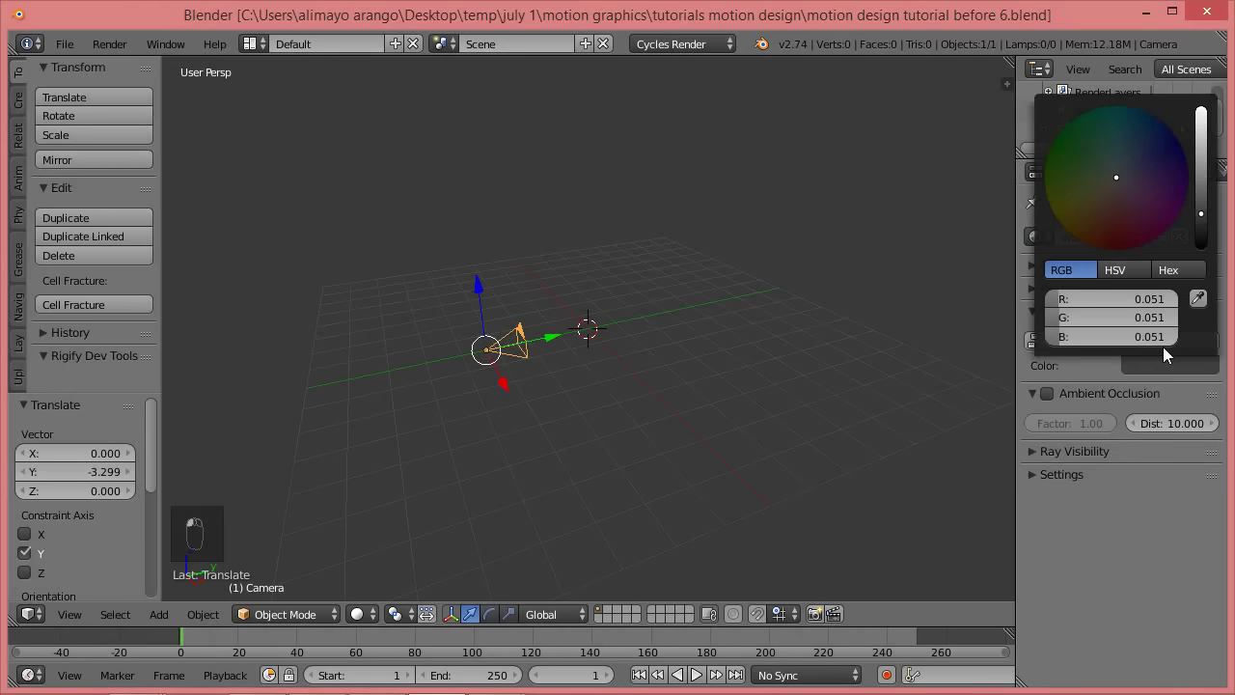
pyautogui.click(1202, 120)
pyautogui.moveTo(1203, 124); pyautogui.dragTo(1203, 121)
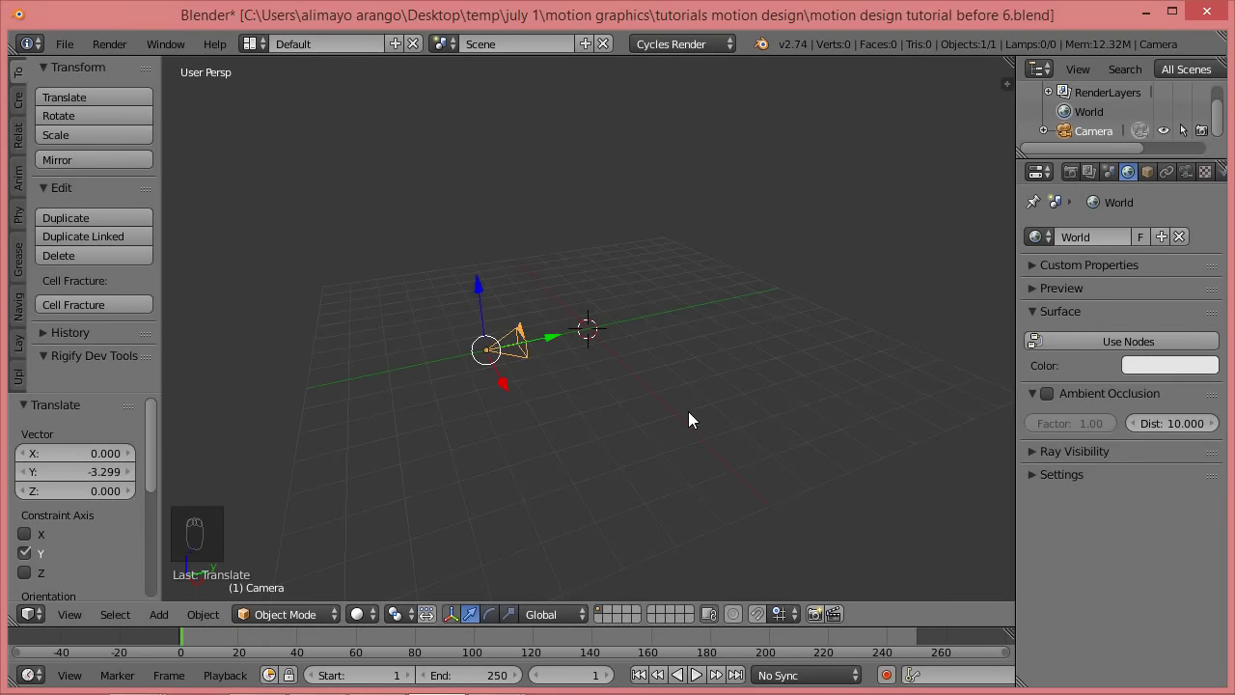
pyautogui.click(1096, 338)
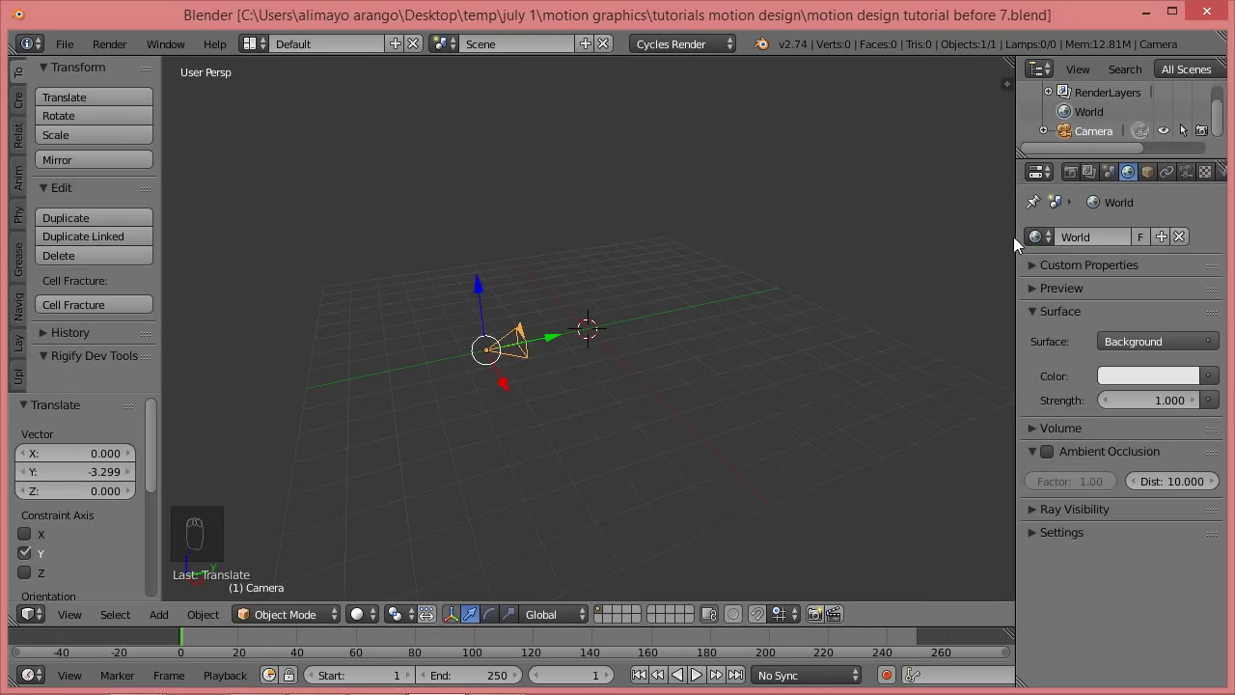
# - Examine the camera's data settings, including its composition guide options
pyautogui.click(1186, 171)
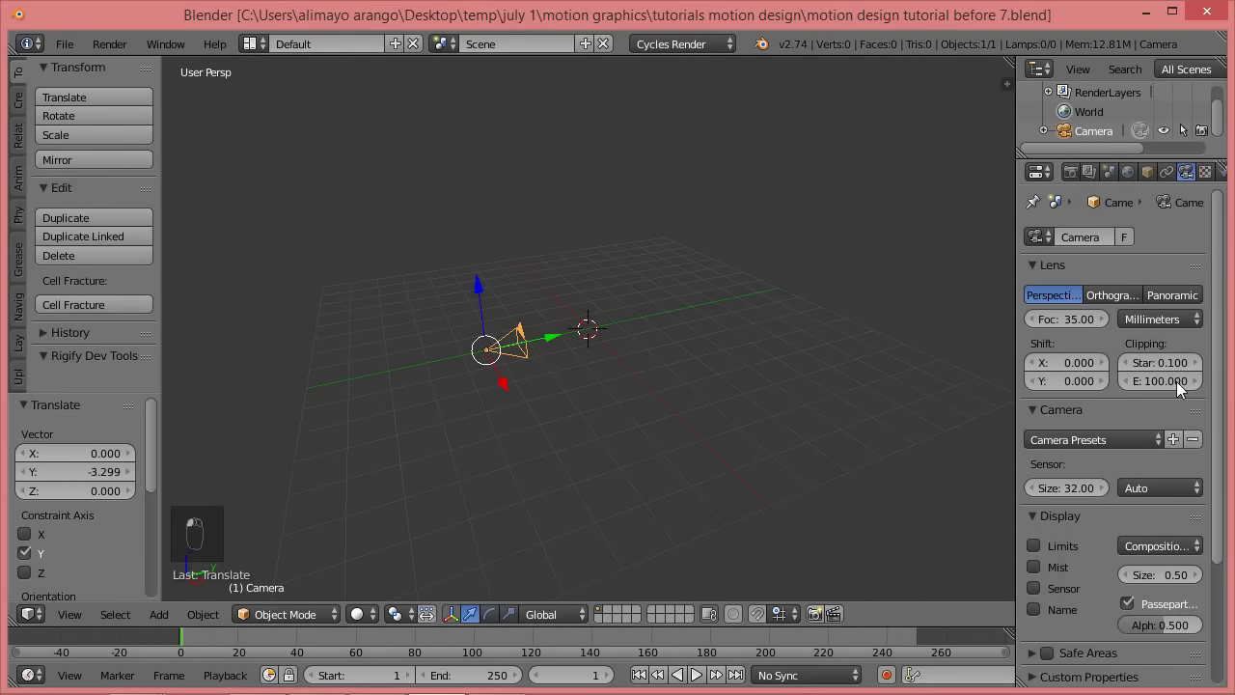
pyautogui.click(1185, 548)
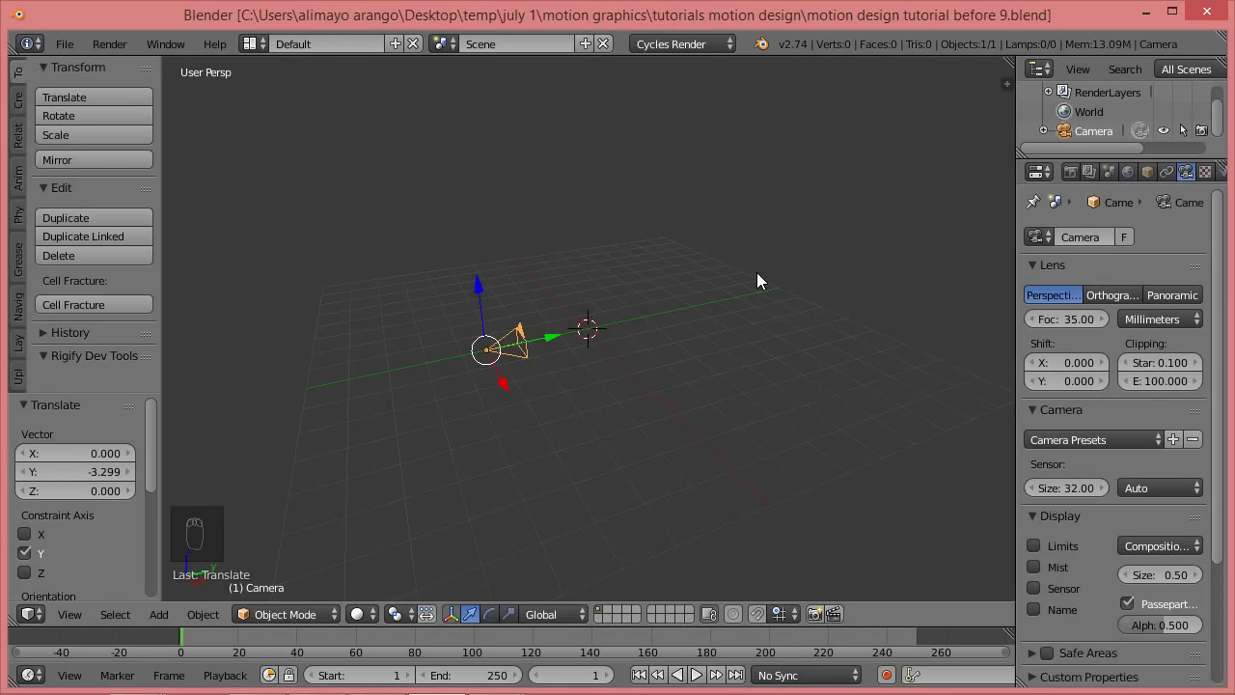
# - Start an Images as Planes import, browse to the stills folder and display its files as thumbnails
pyautogui.click(64, 44)
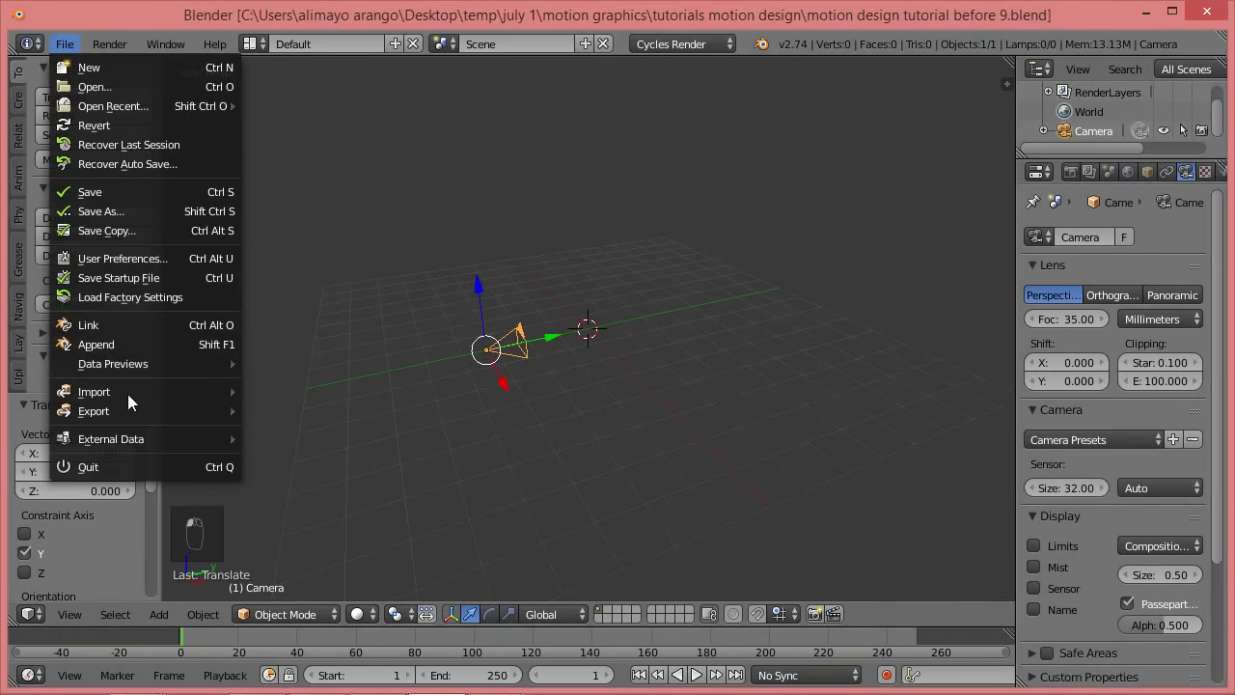
pyautogui.moveTo(129, 393)
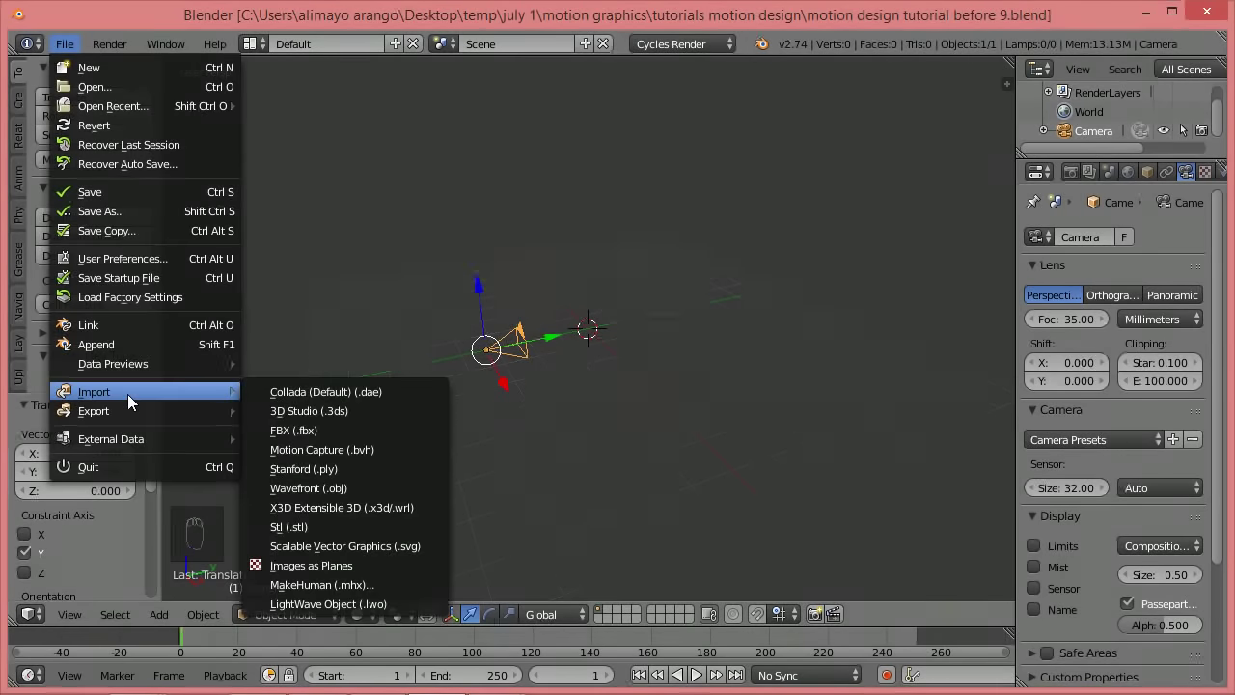
pyautogui.click(361, 567)
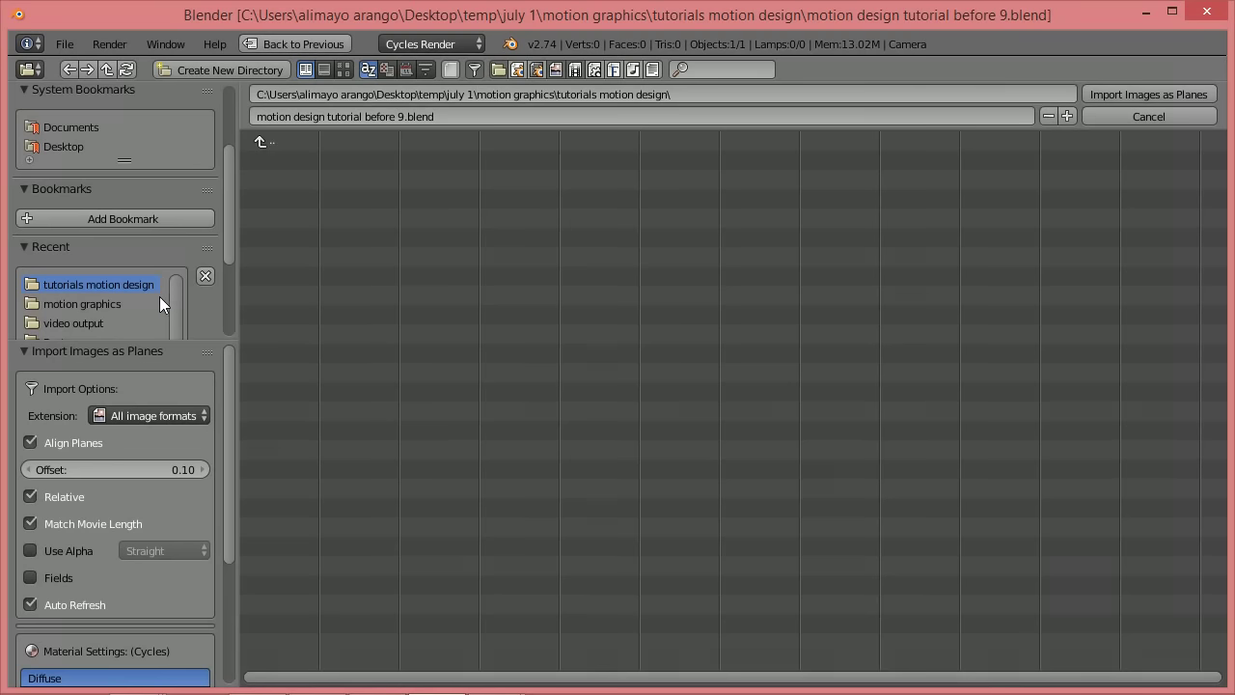
pyautogui.click(108, 304)
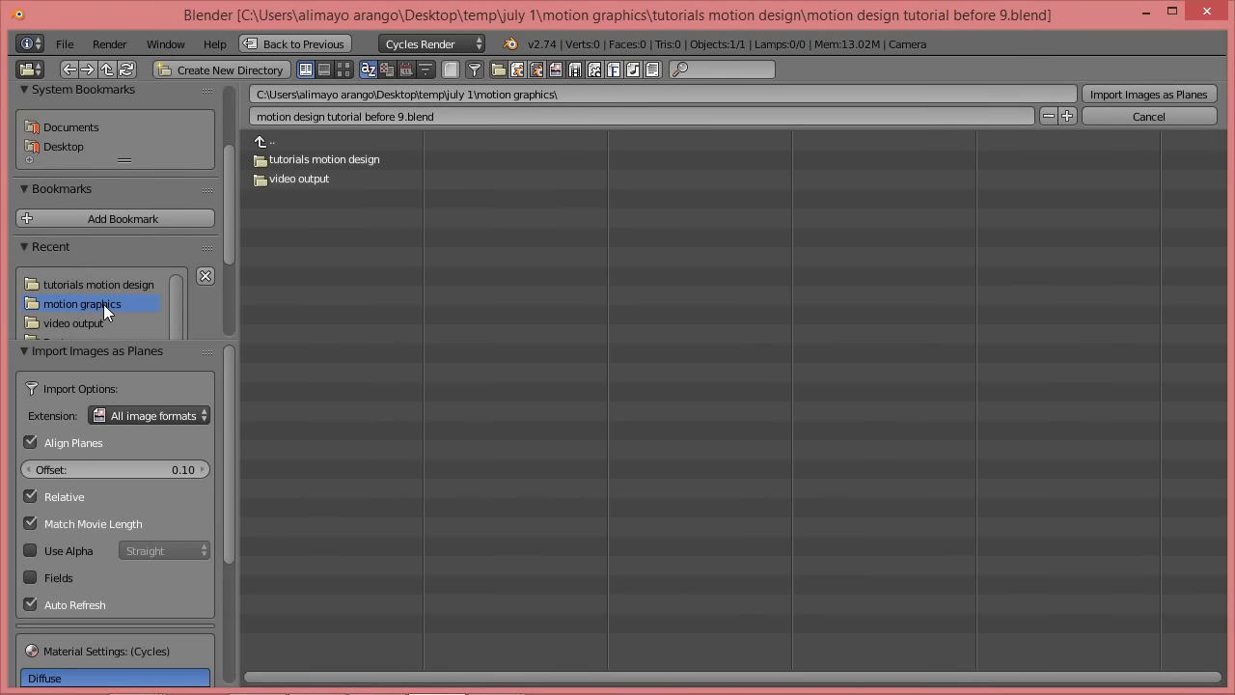
pyautogui.click(322, 160)
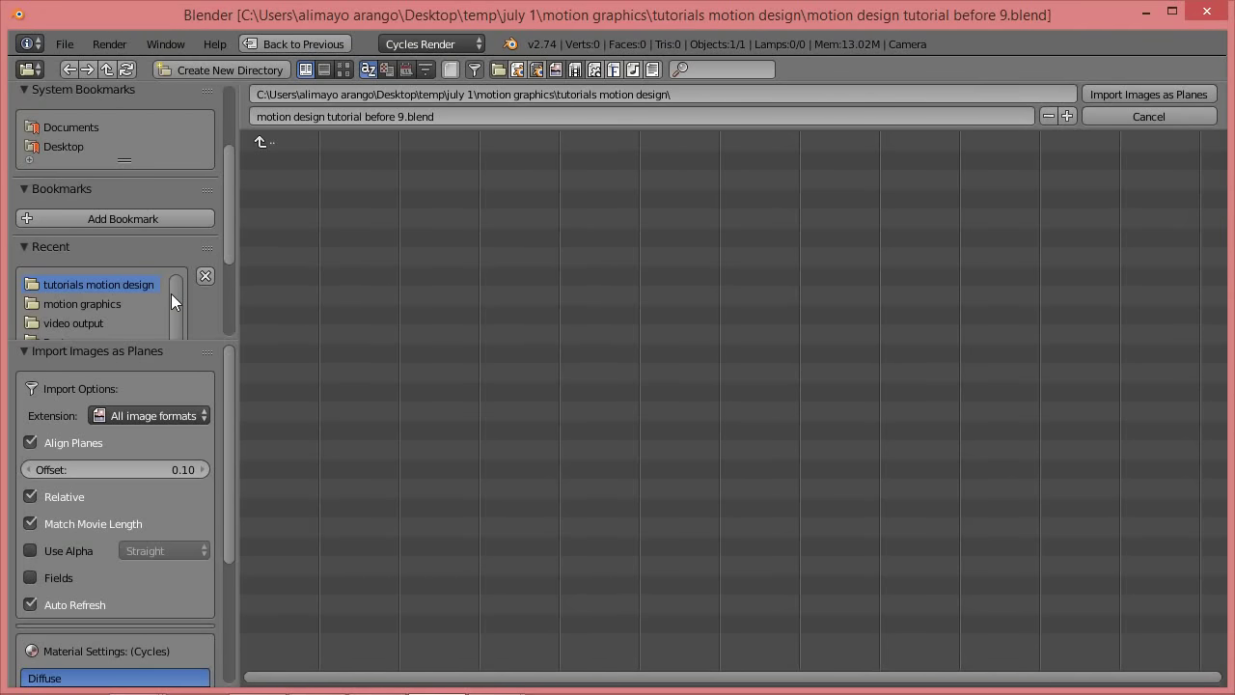
pyautogui.moveTo(173, 297); pyautogui.dragTo(168, 319)
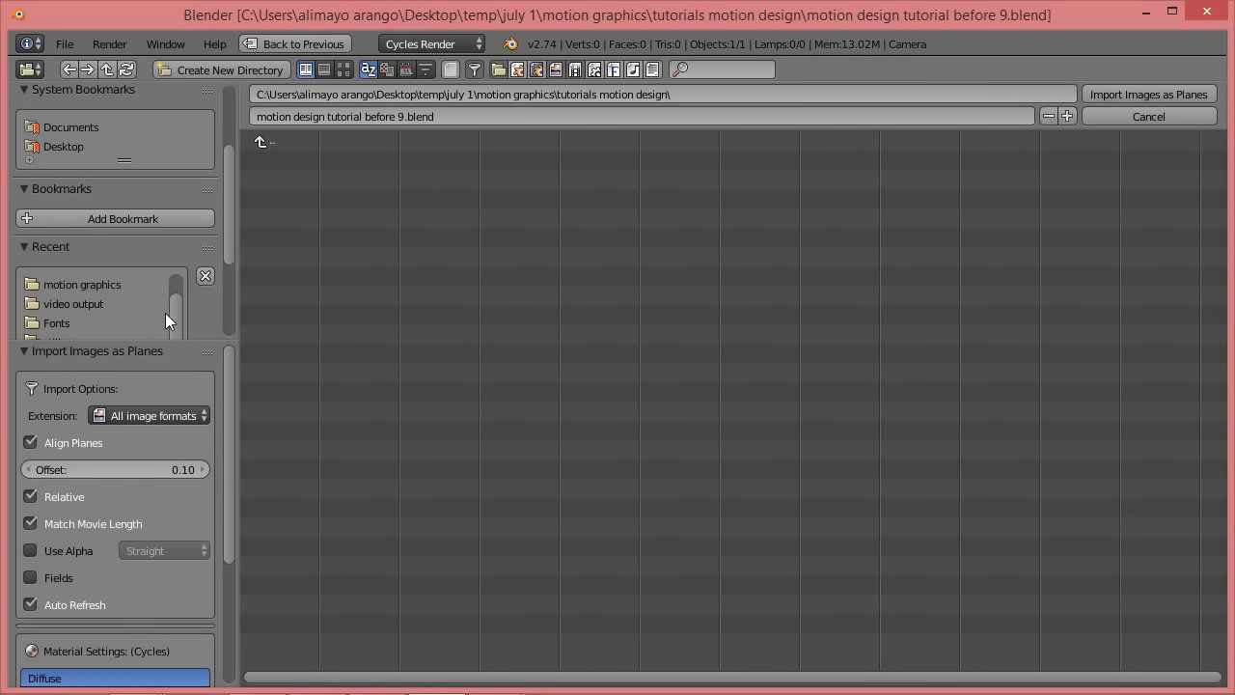
pyautogui.moveTo(189, 337); pyautogui.dragTo(189, 395)
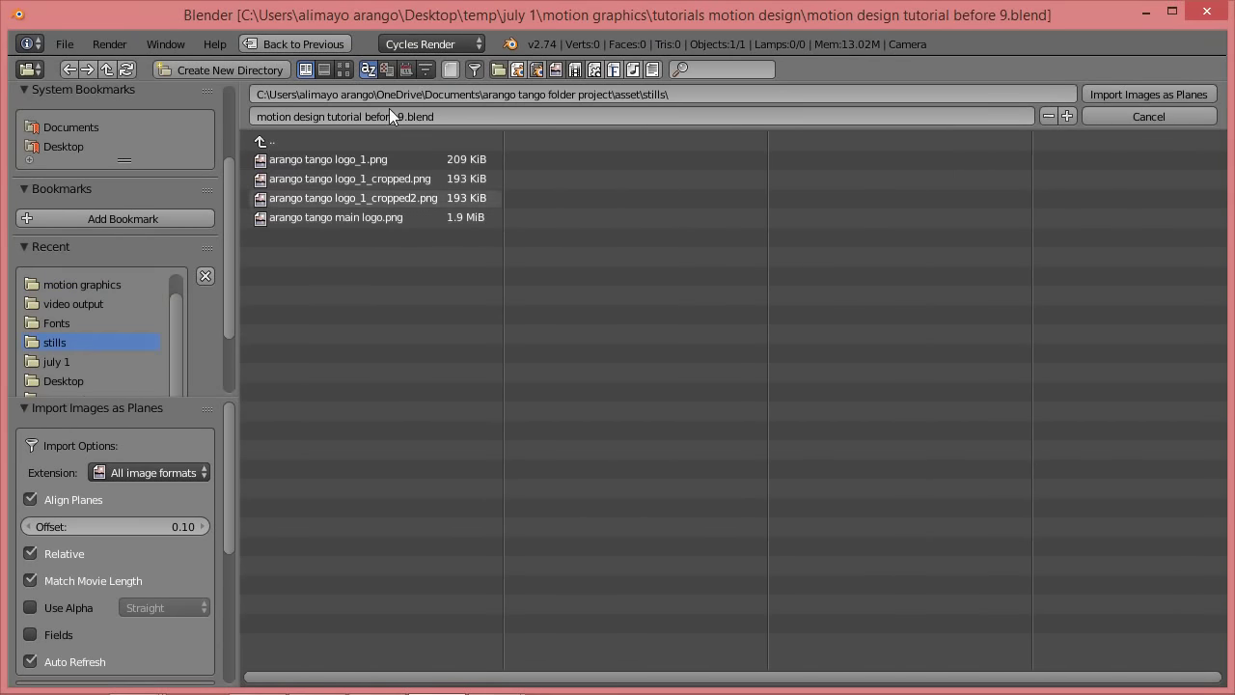
pyautogui.click(347, 72)
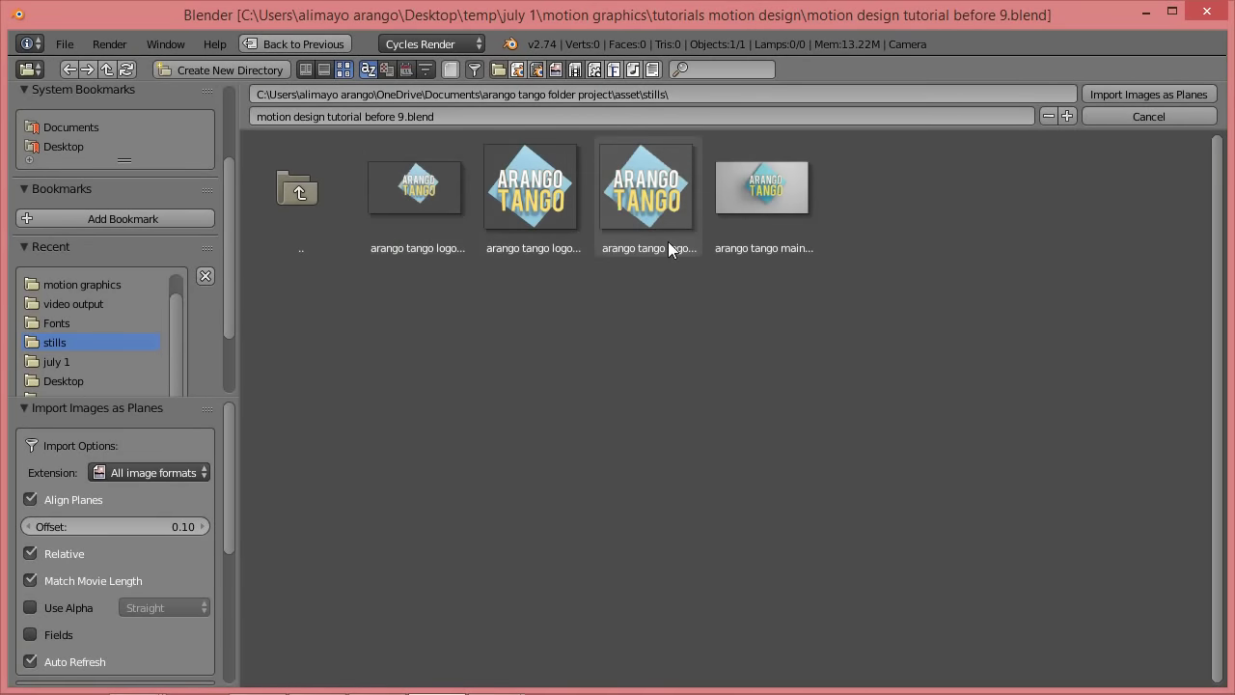
# - Import arango tango logo_1_cropped2.png as a plane with Use Alpha enabled and the Emission & Transparent material setting
pyautogui.click(649, 189)
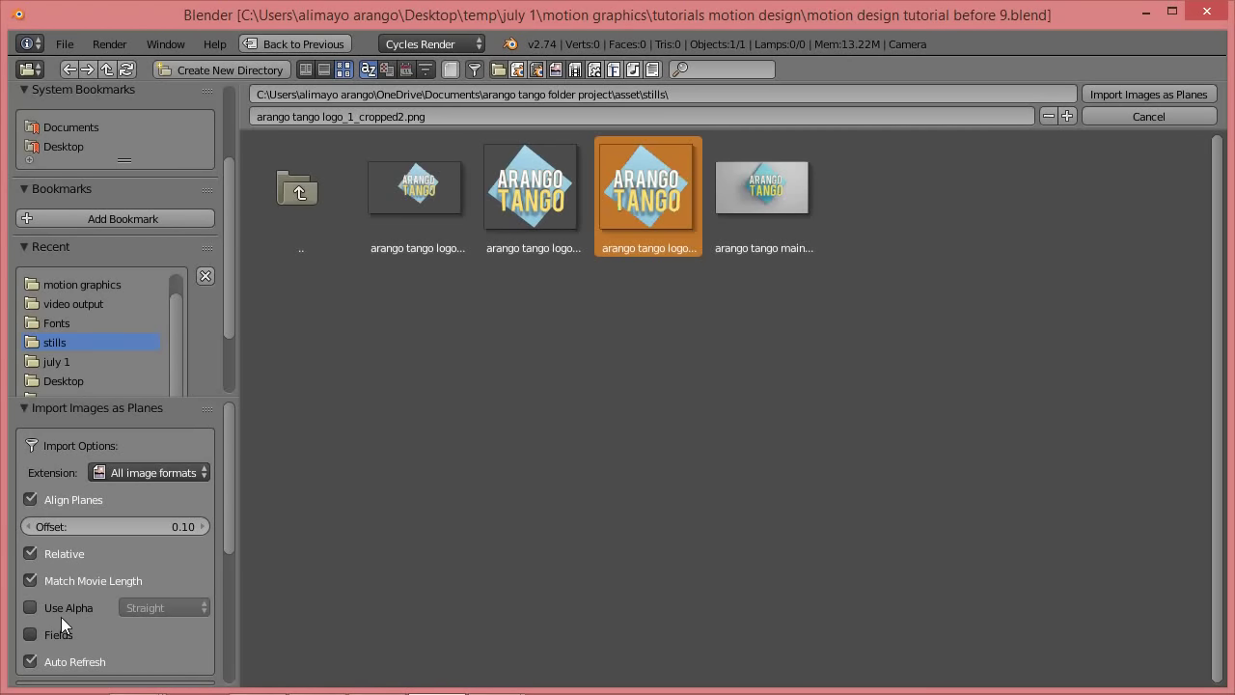
pyautogui.click(31, 607)
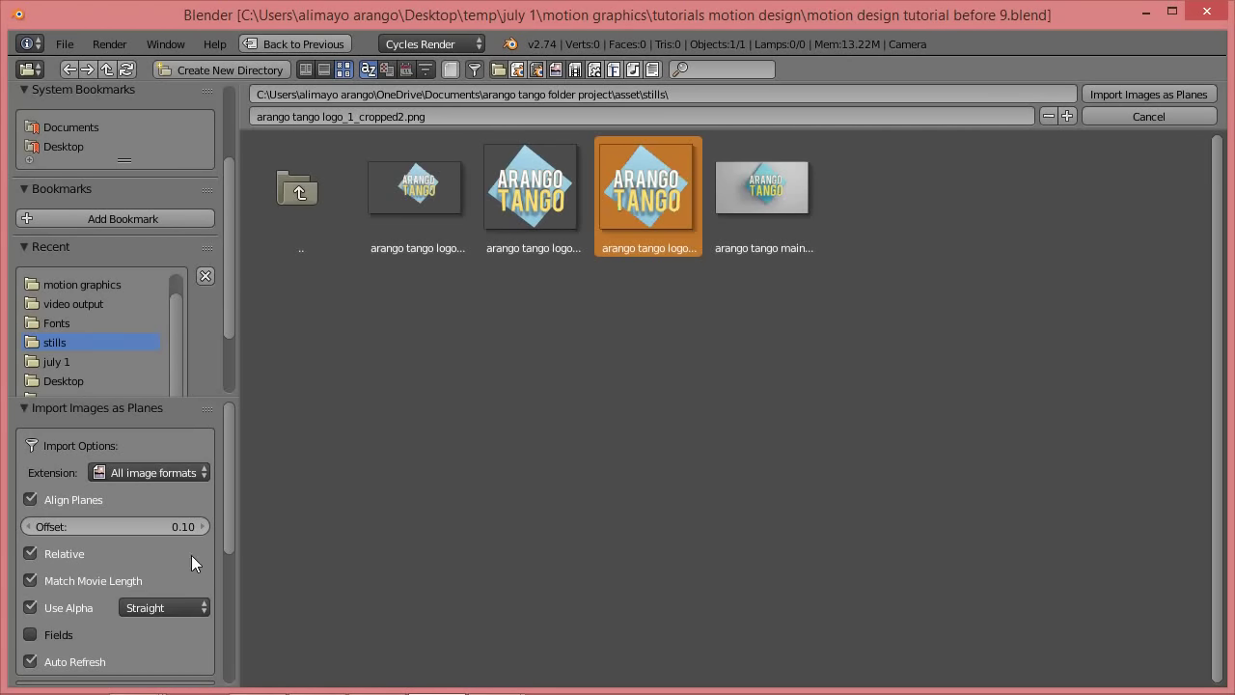
pyautogui.moveTo(229, 505); pyautogui.dragTo(237, 651)
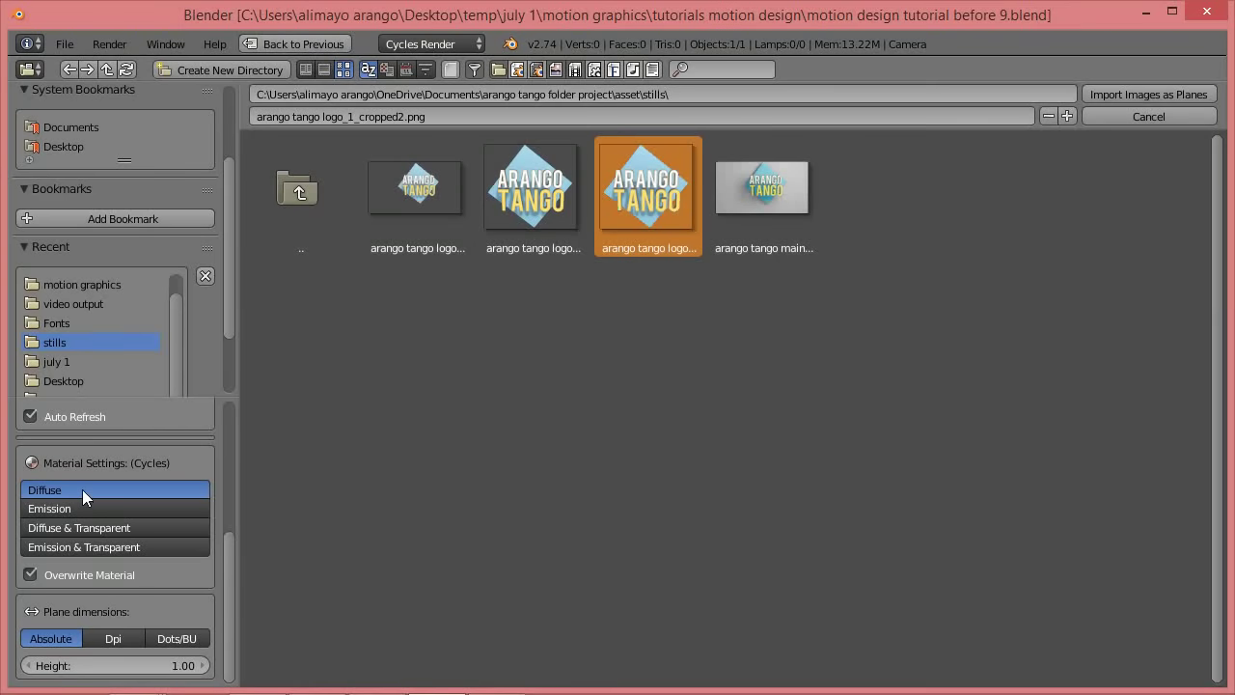
pyautogui.click(100, 549)
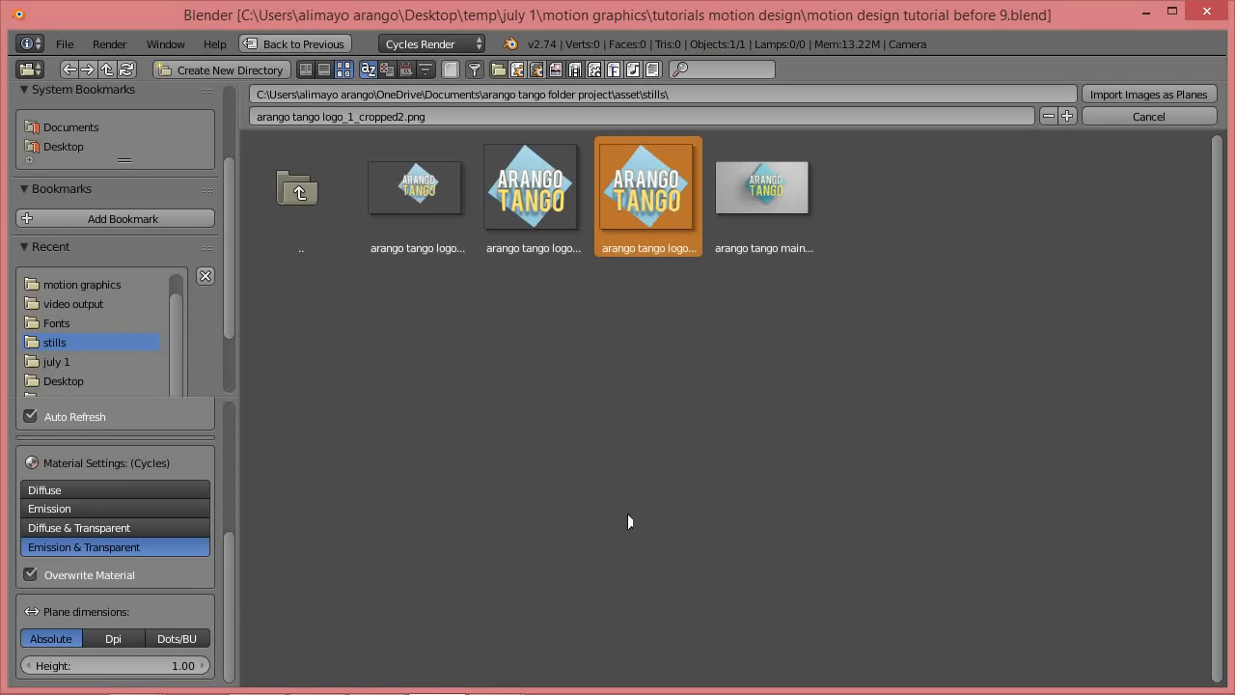
pyautogui.click(1127, 93)
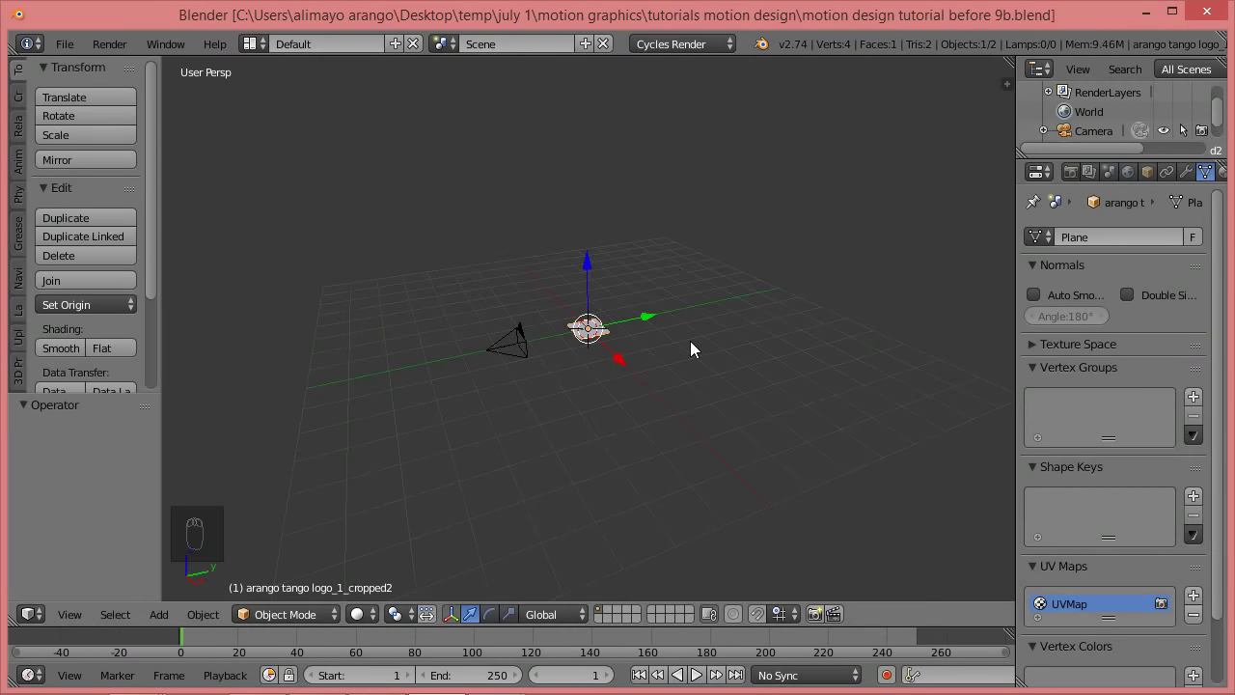
# - Rotate the imported logo plane 90° about the global X axis so it stands upright
pyautogui.scroll(5, 637, 352)
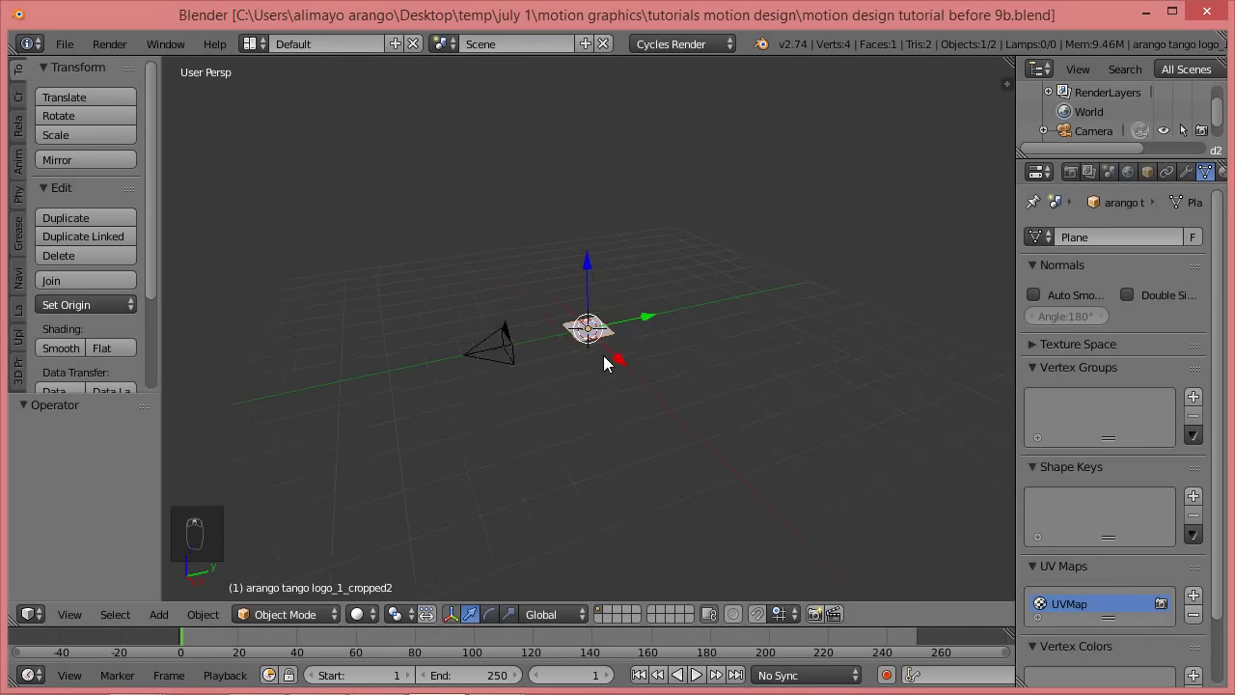
pyautogui.scroll(-3, 710, 354)
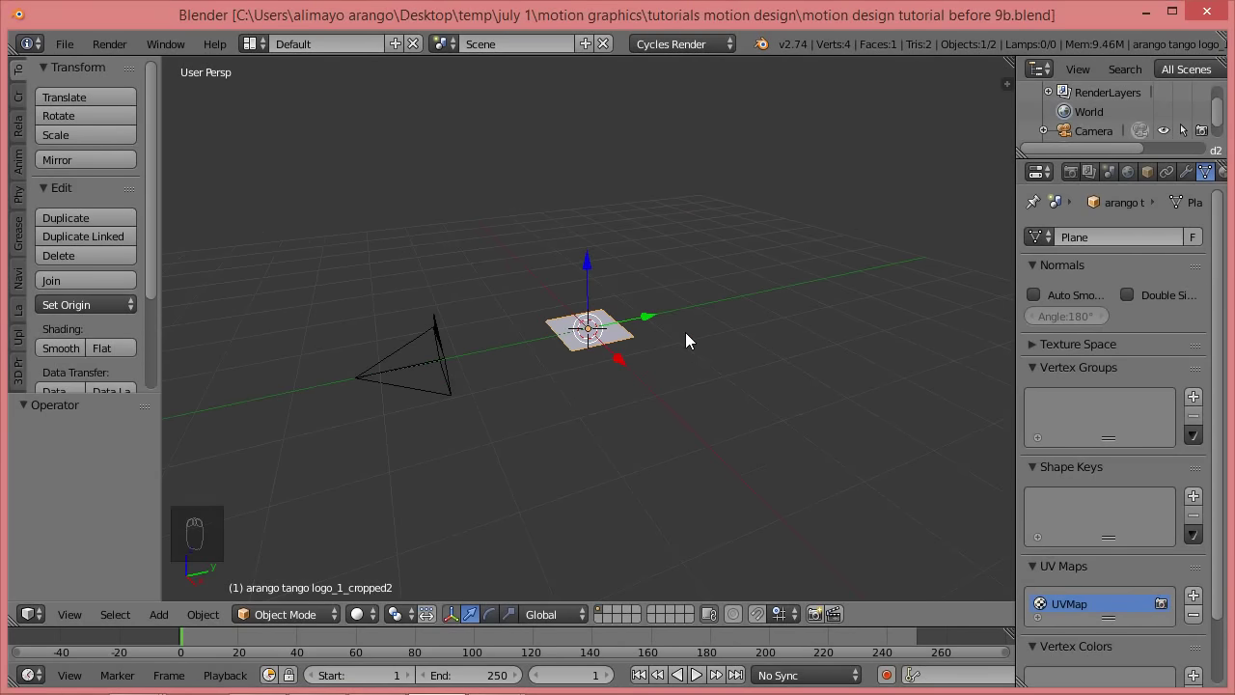
pyautogui.write('rx90')
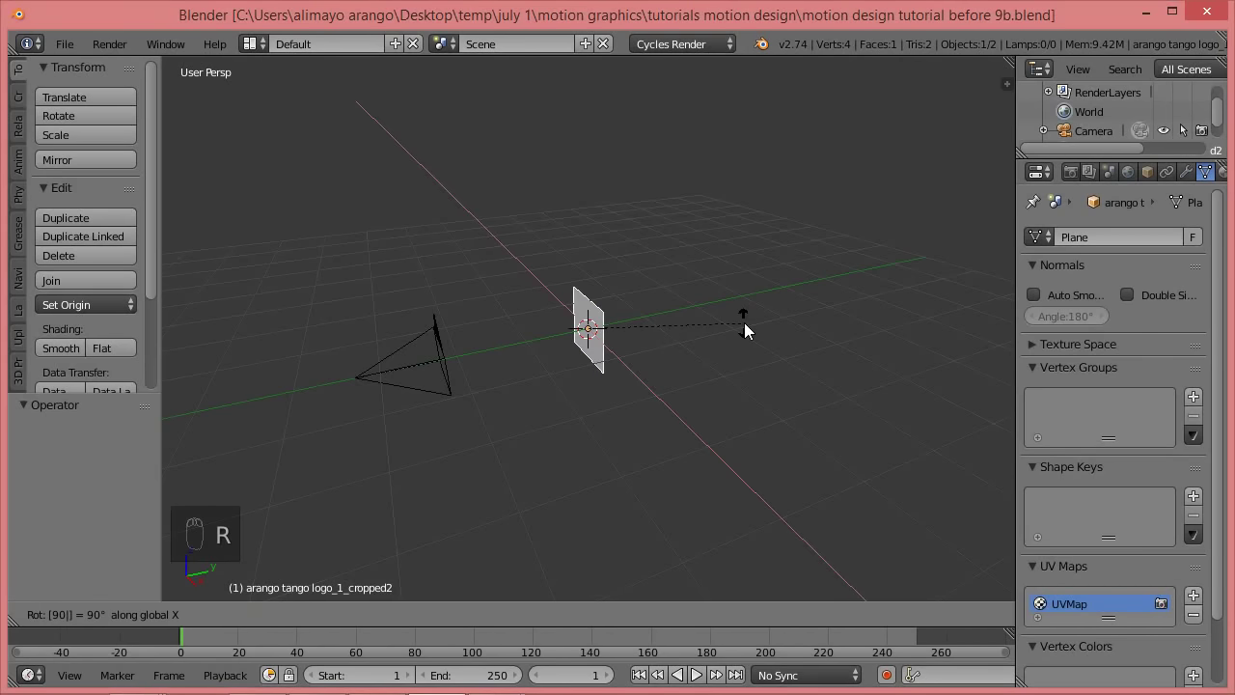
pyautogui.press('Return')
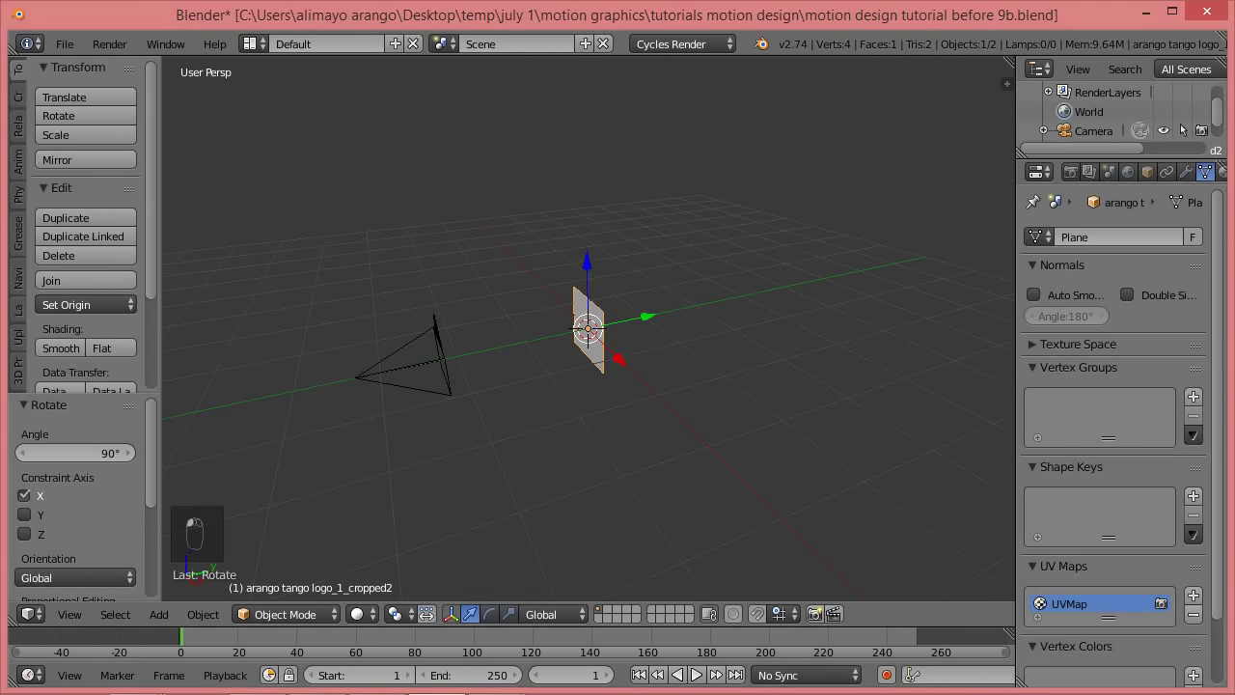
# - Split the 3D viewport into two side-by-side views, look through the camera in one and hide its tool shelf
pyautogui.moveTo(1006, 83); pyautogui.dragTo(511, 191)
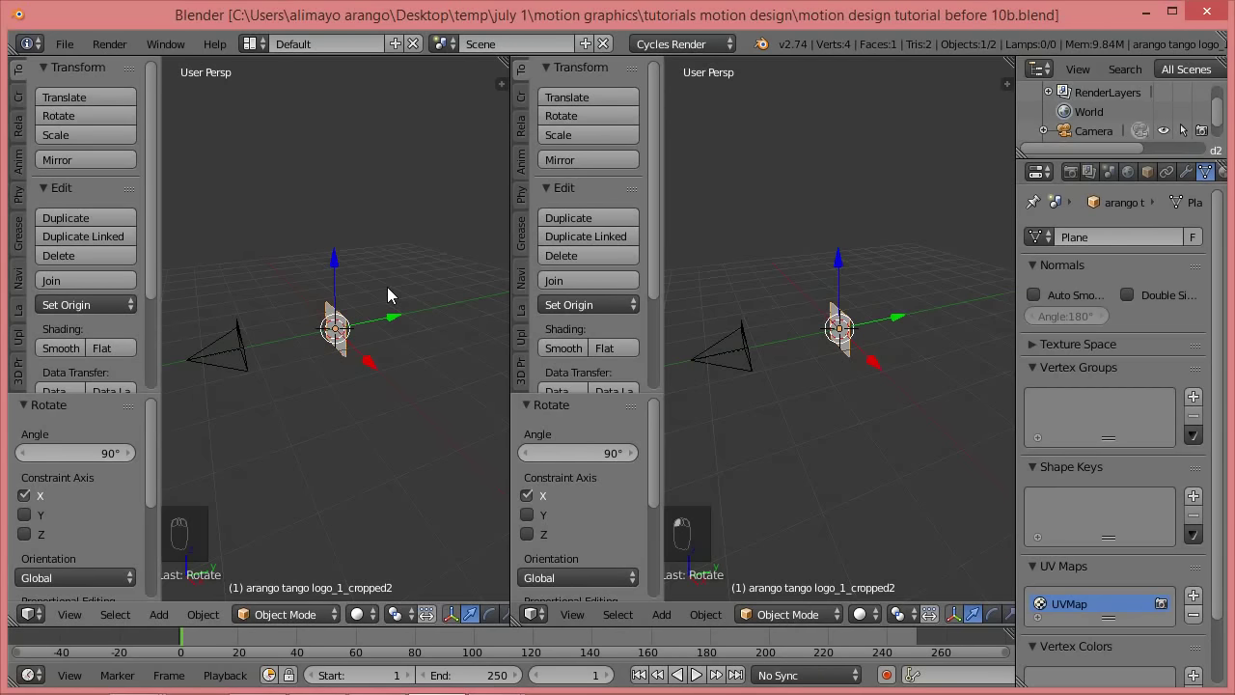
pyautogui.click(19, 279)
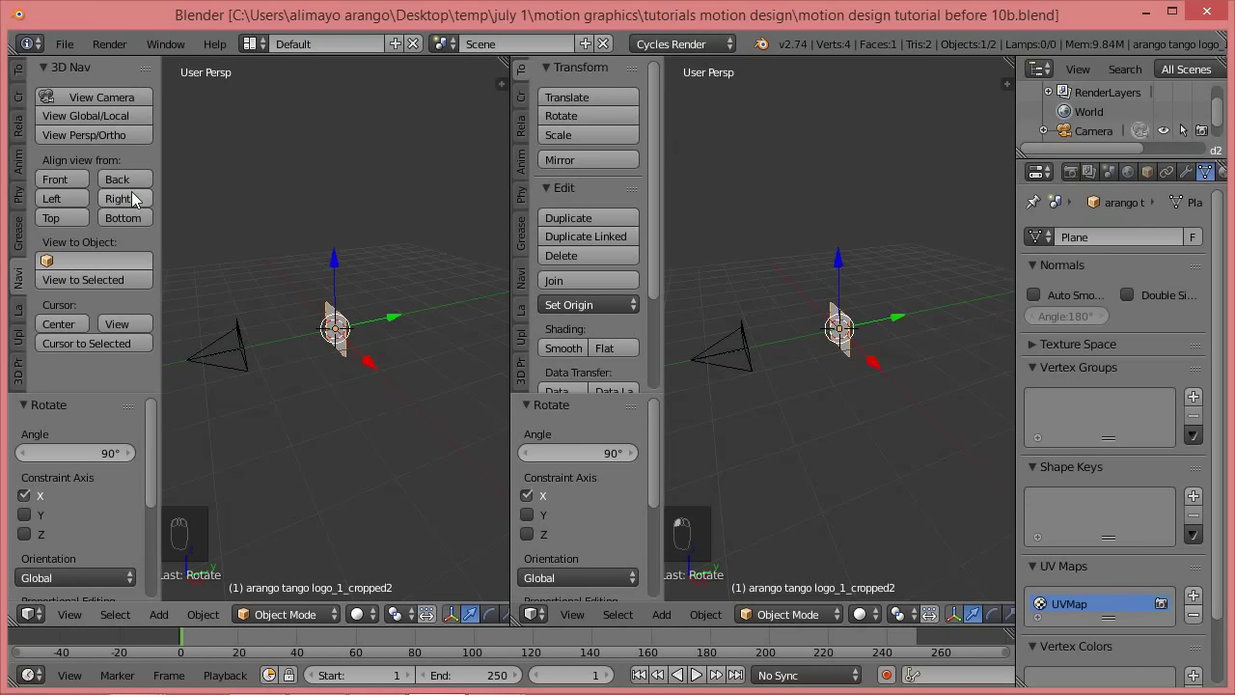
pyautogui.click(89, 96)
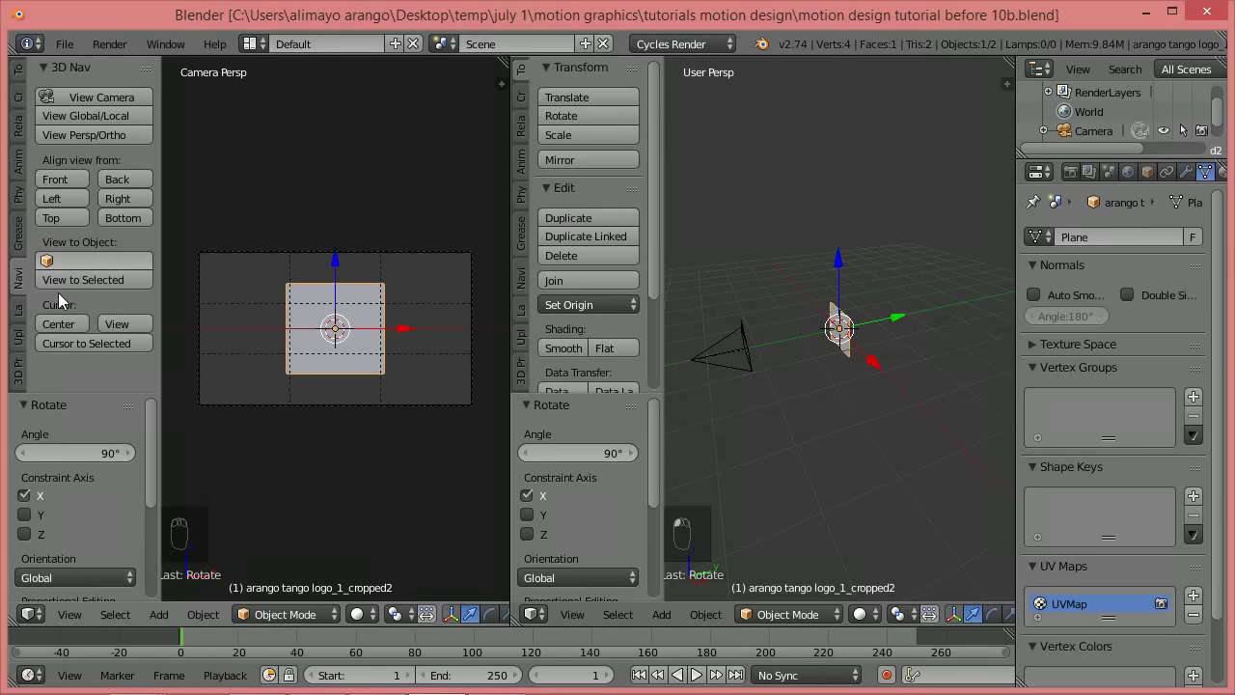
pyautogui.press('t')
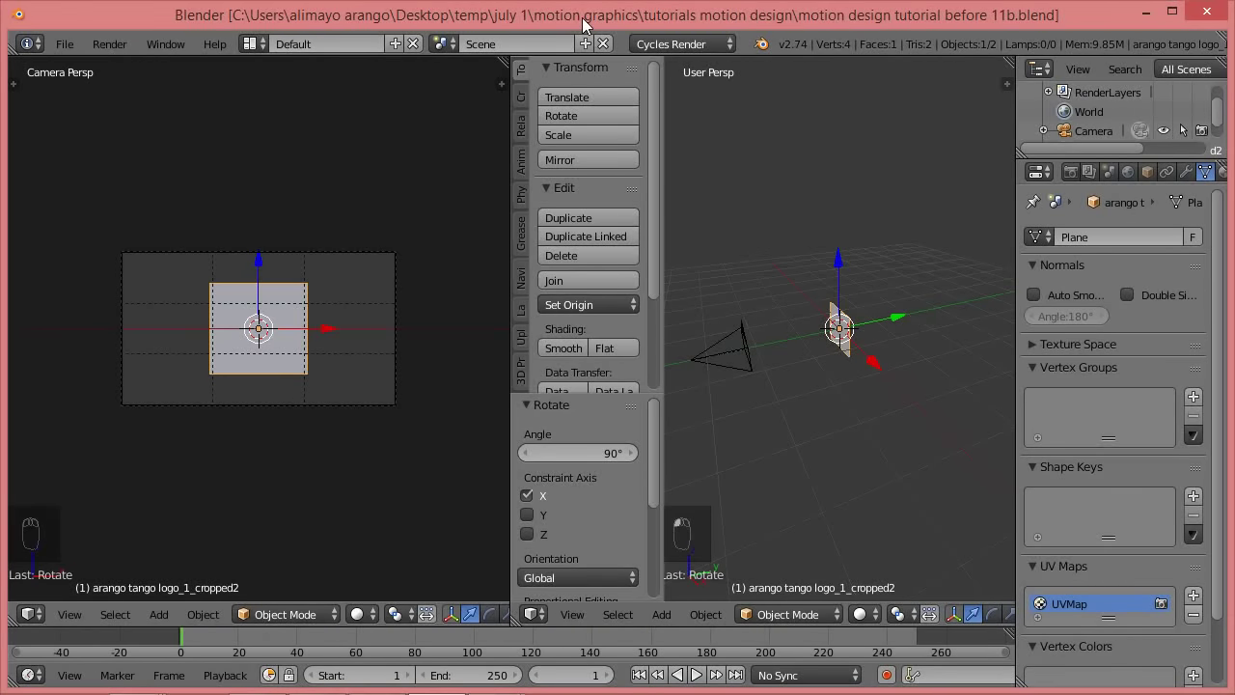
# - Preview the logo plane in the camera view with Texture and Rendered shading, then return to Solid shading
pyautogui.click(369, 618)
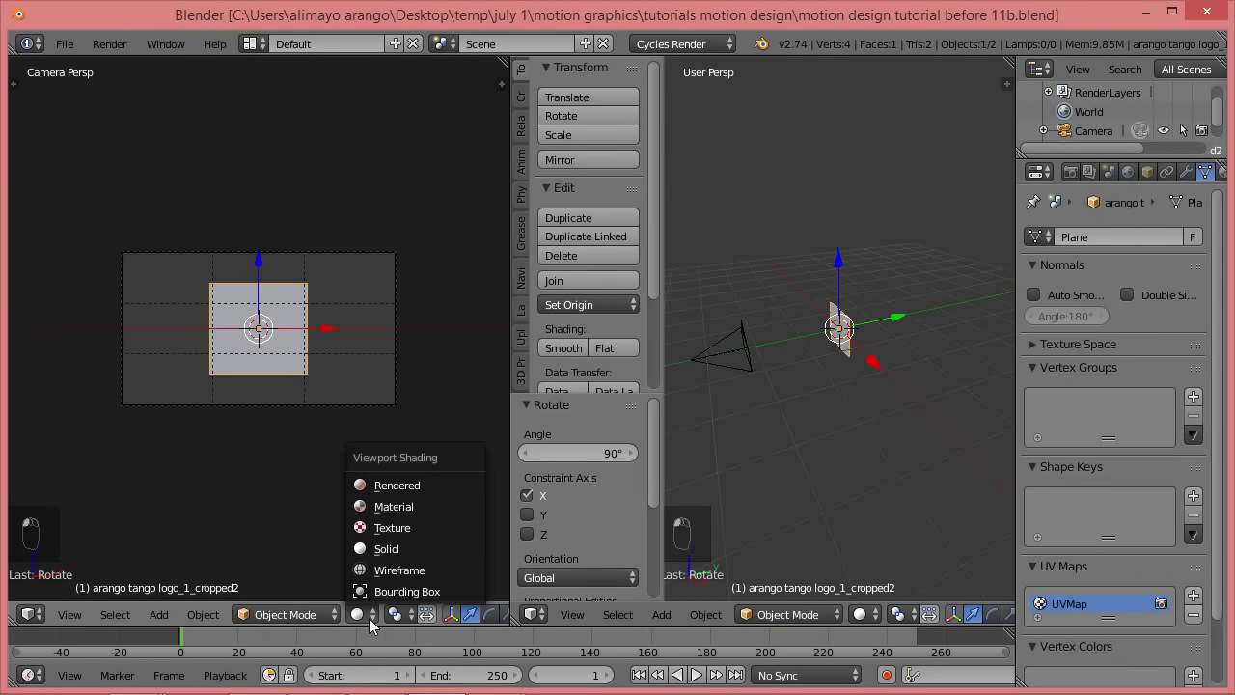
pyautogui.click(382, 528)
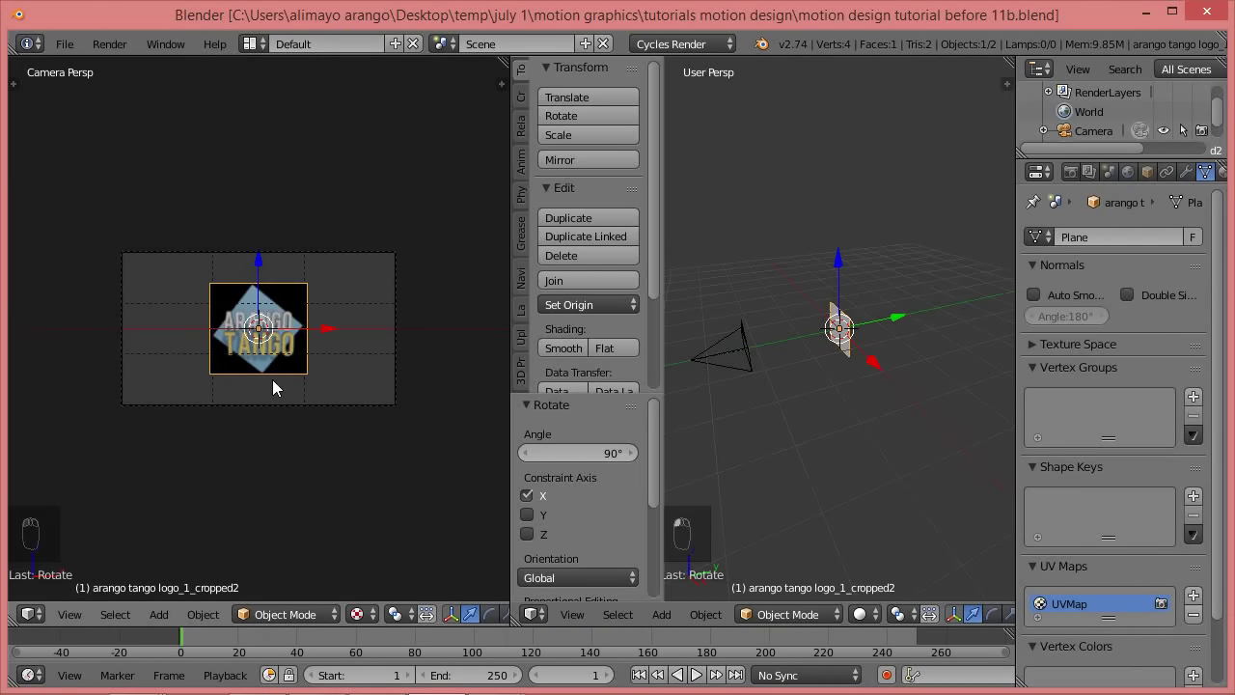
pyautogui.scroll(2, 292, 393)
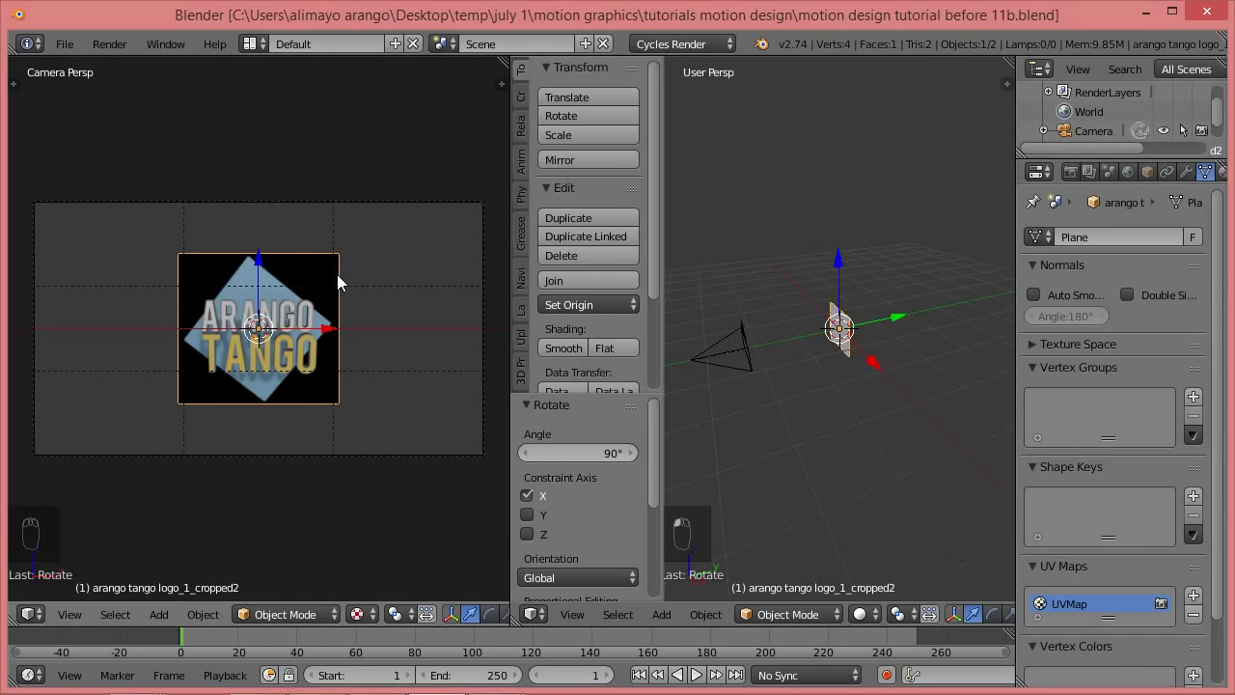
pyautogui.hotkey('shift', 'z')
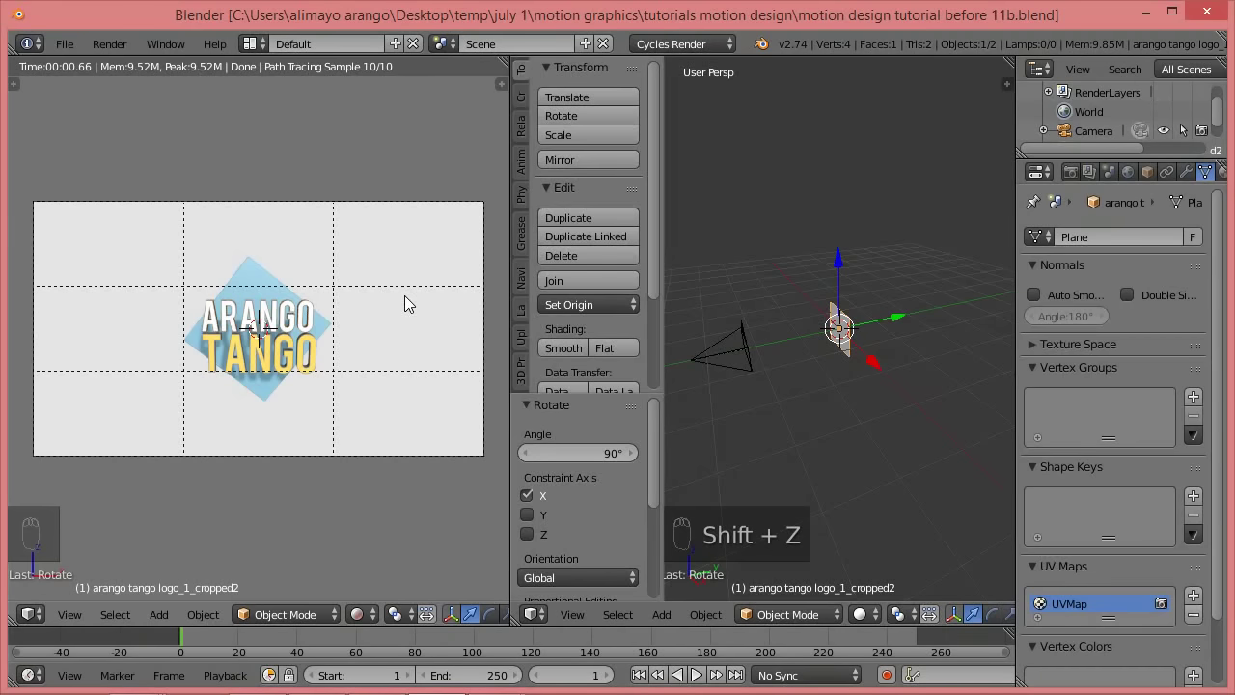
pyautogui.hotkey('shift', 'z')
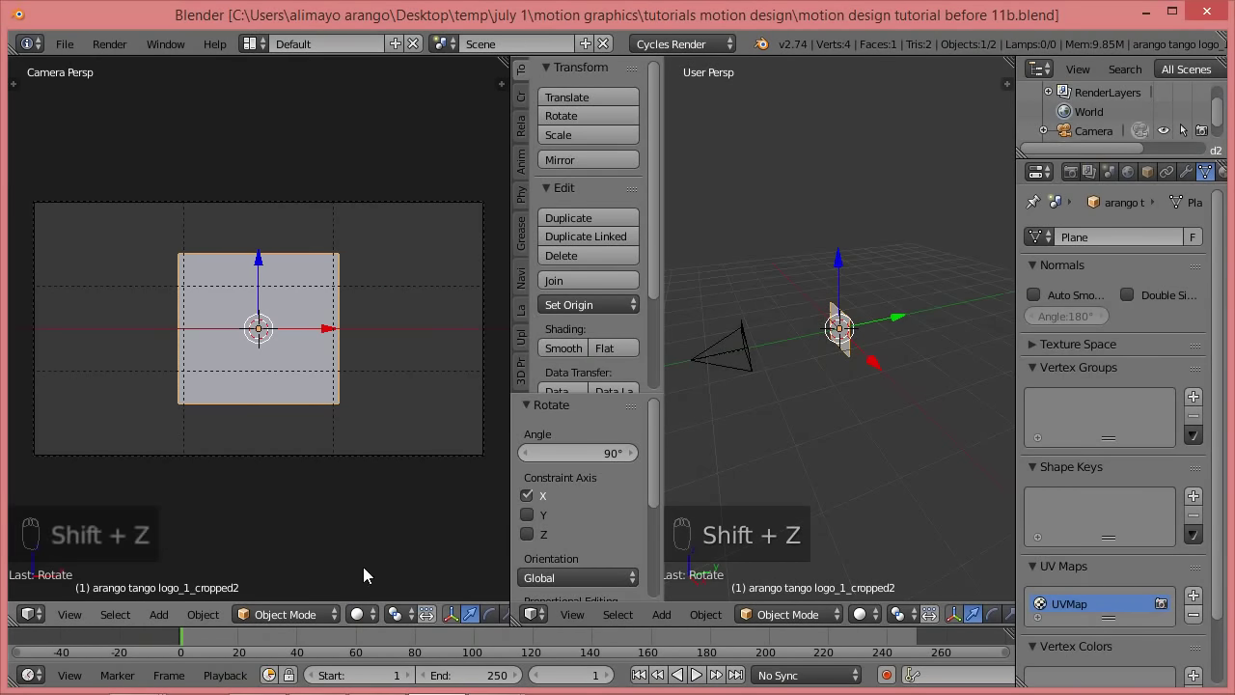
pyautogui.click(373, 614)
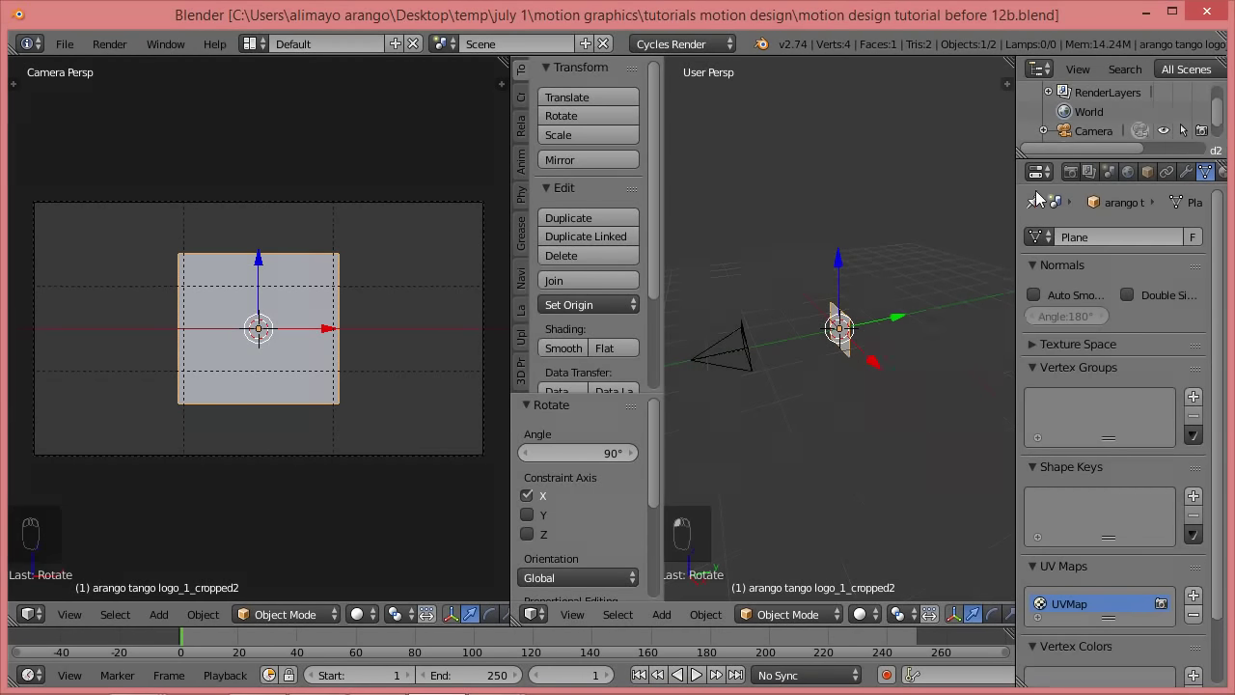
# - Apply the HDTV 720p render preset to the scene's output dimensions
pyautogui.click(1071, 174)
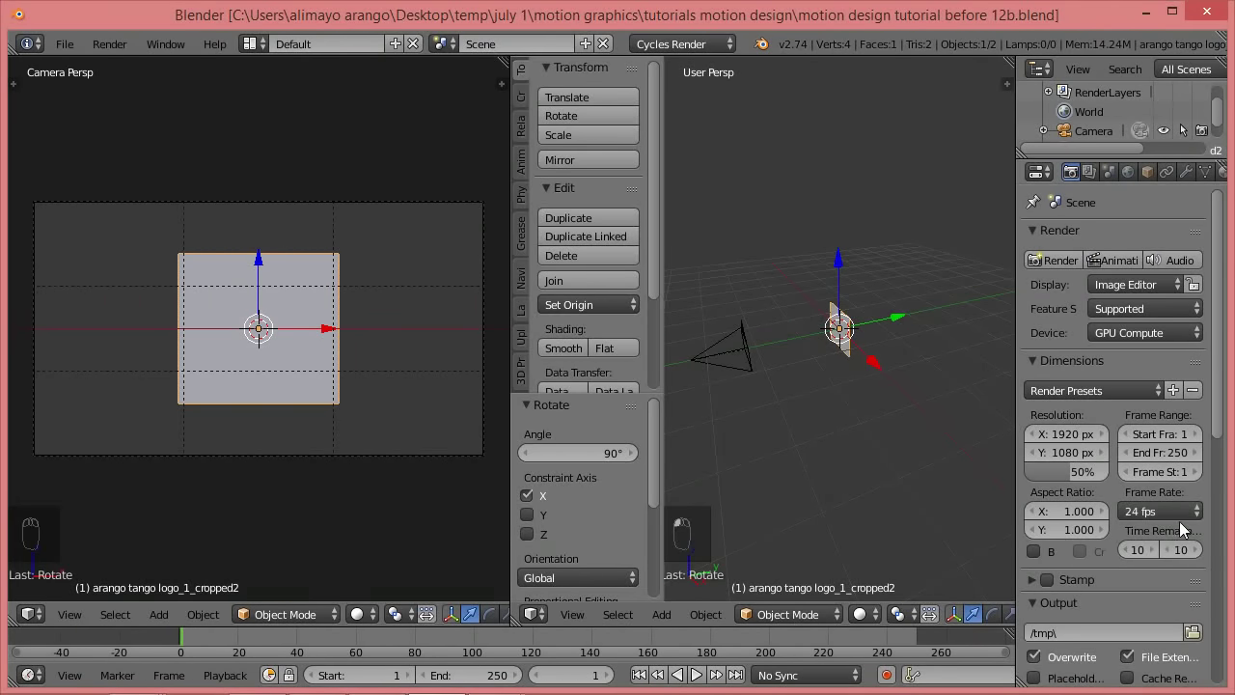
pyautogui.click(1128, 396)
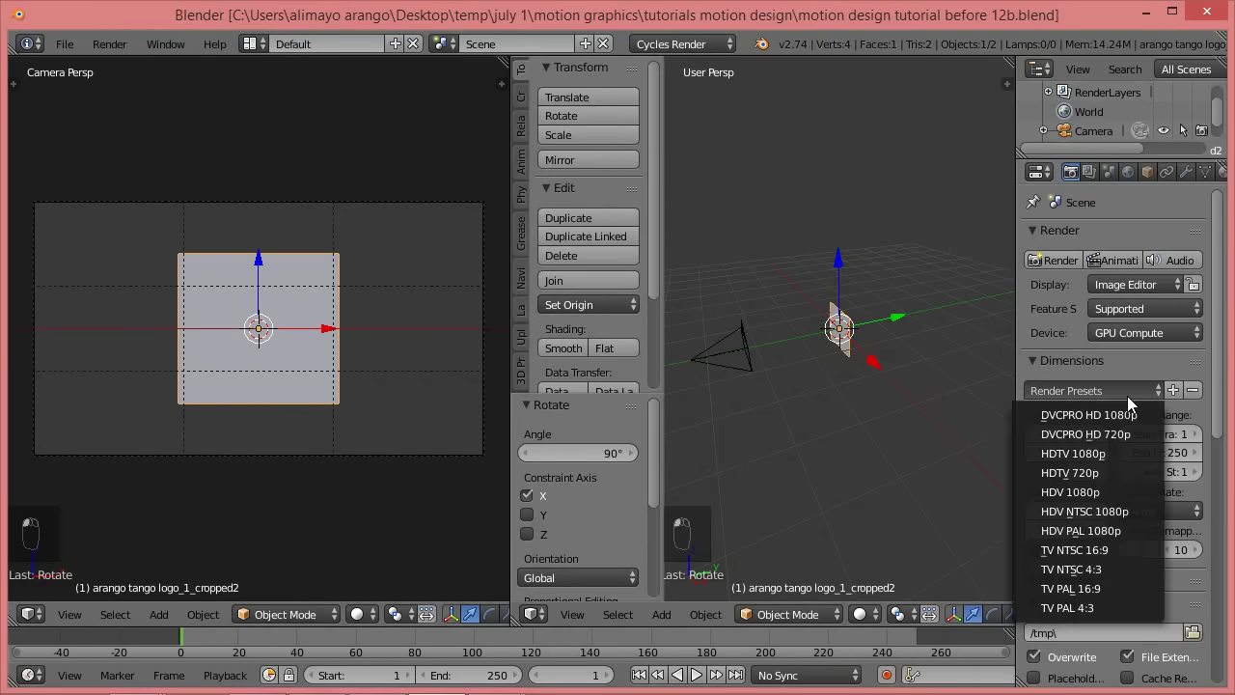
pyautogui.click(1103, 472)
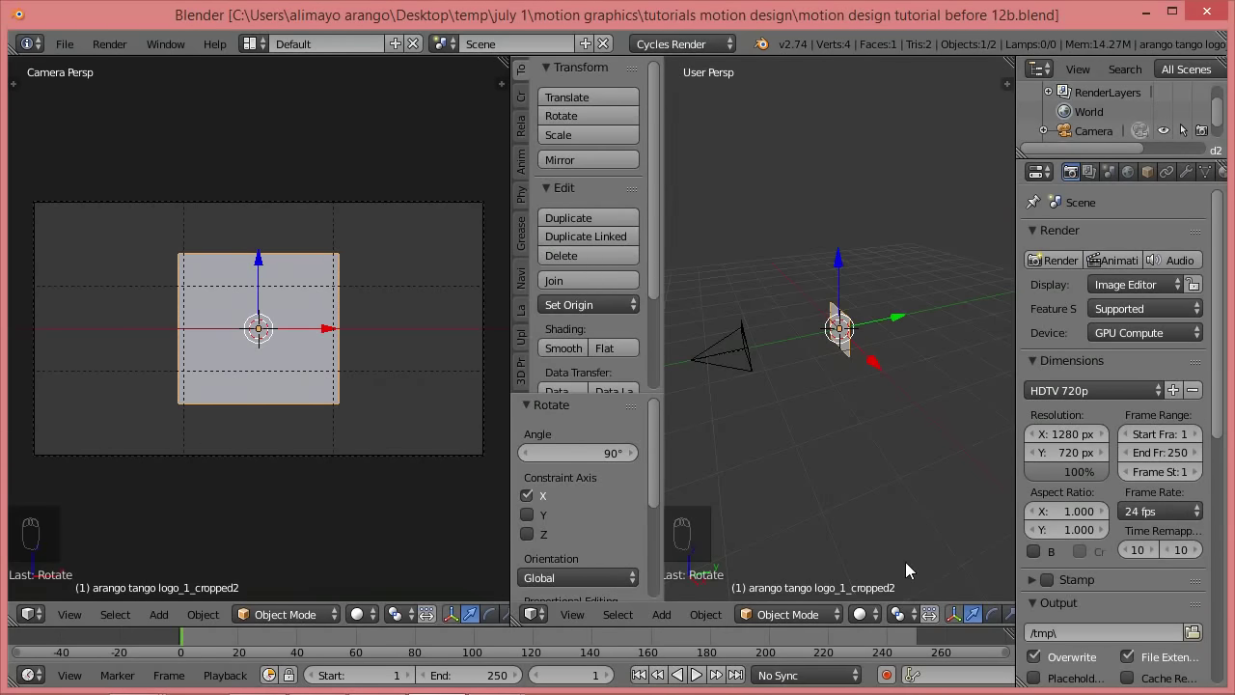
# - Move to frame 50 on the timeline and insert a Location keyframe for the logo plane
pyautogui.click(200, 636)
pyautogui.moveTo(207, 636); pyautogui.dragTo(327, 648)
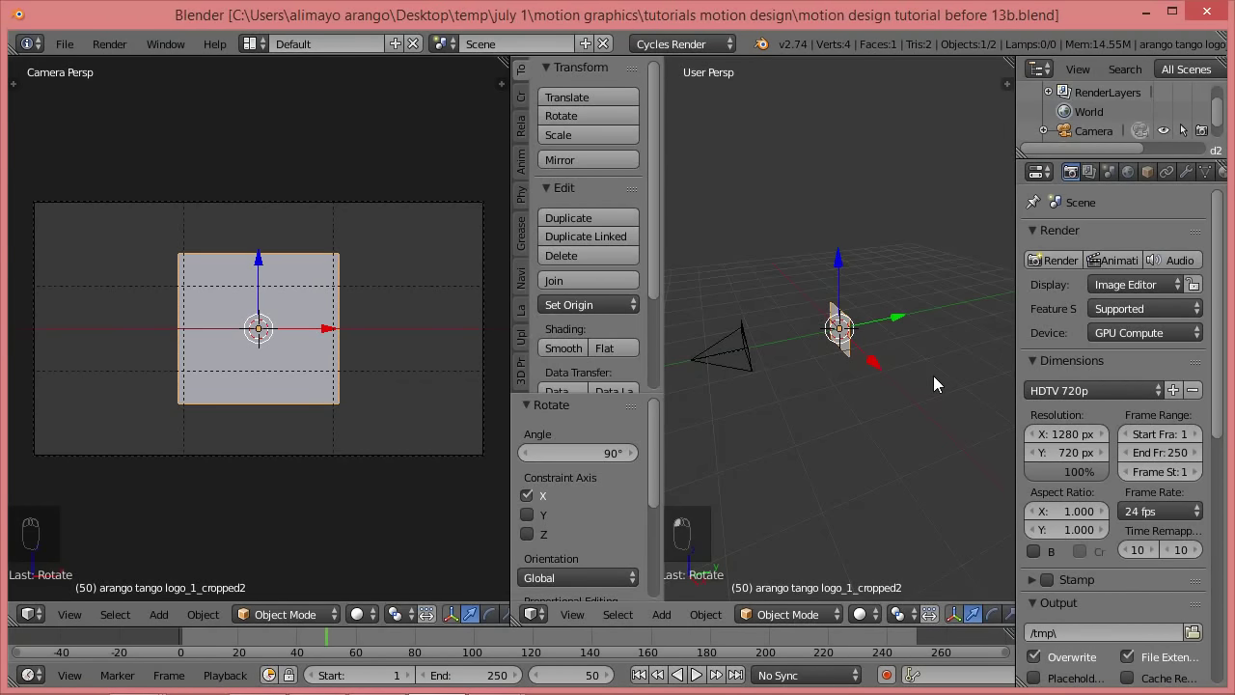
pyautogui.press('i')
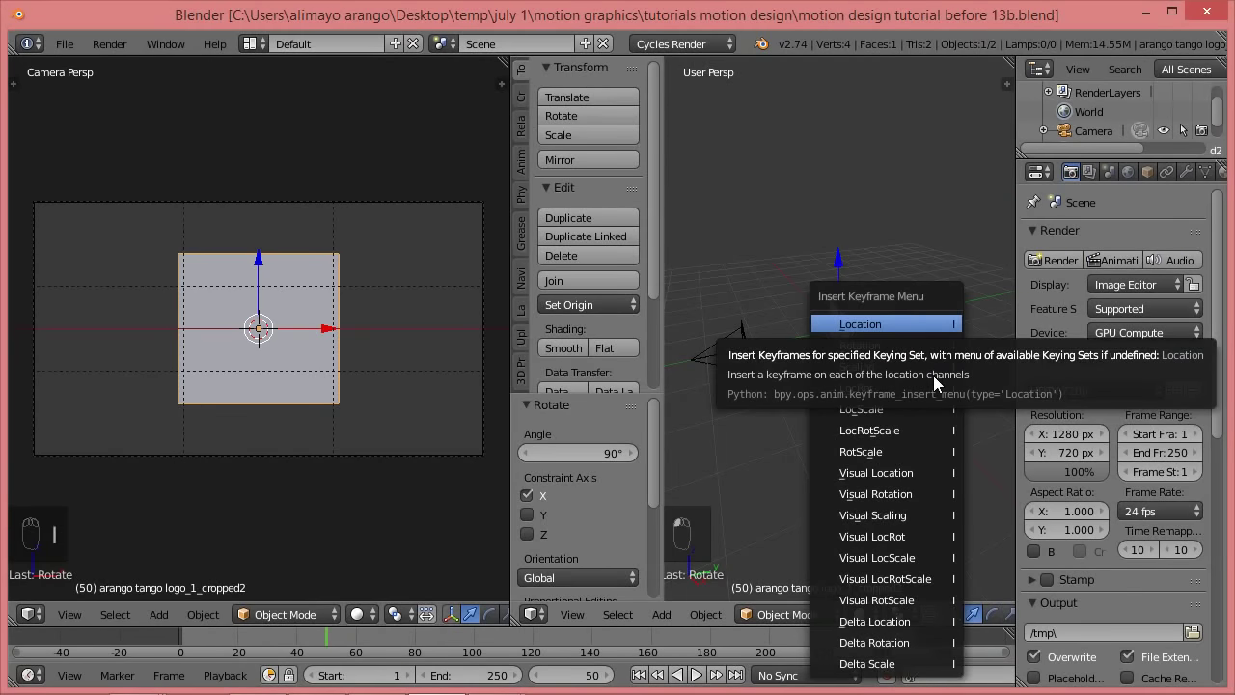
pyautogui.click(913, 328)
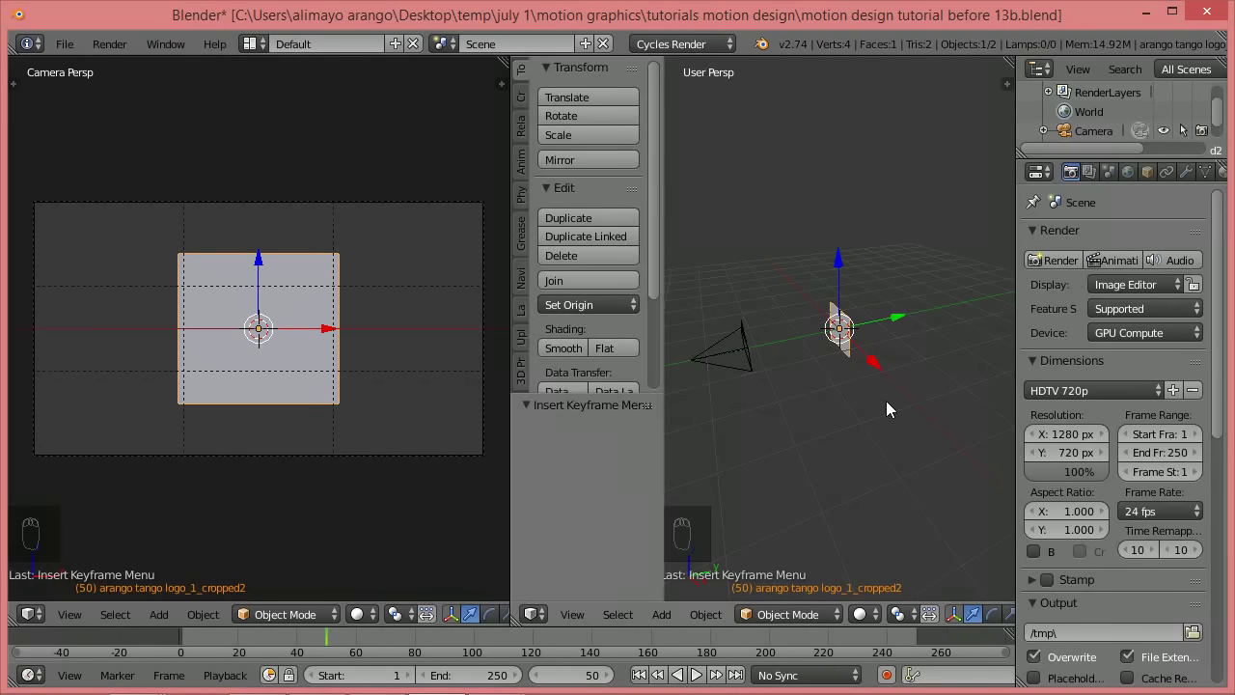
# - At frame 40, move the logo plane about -3.97 along Y to behind the camera and insert a Location keyframe
pyautogui.hotkey('shift', 'Down')
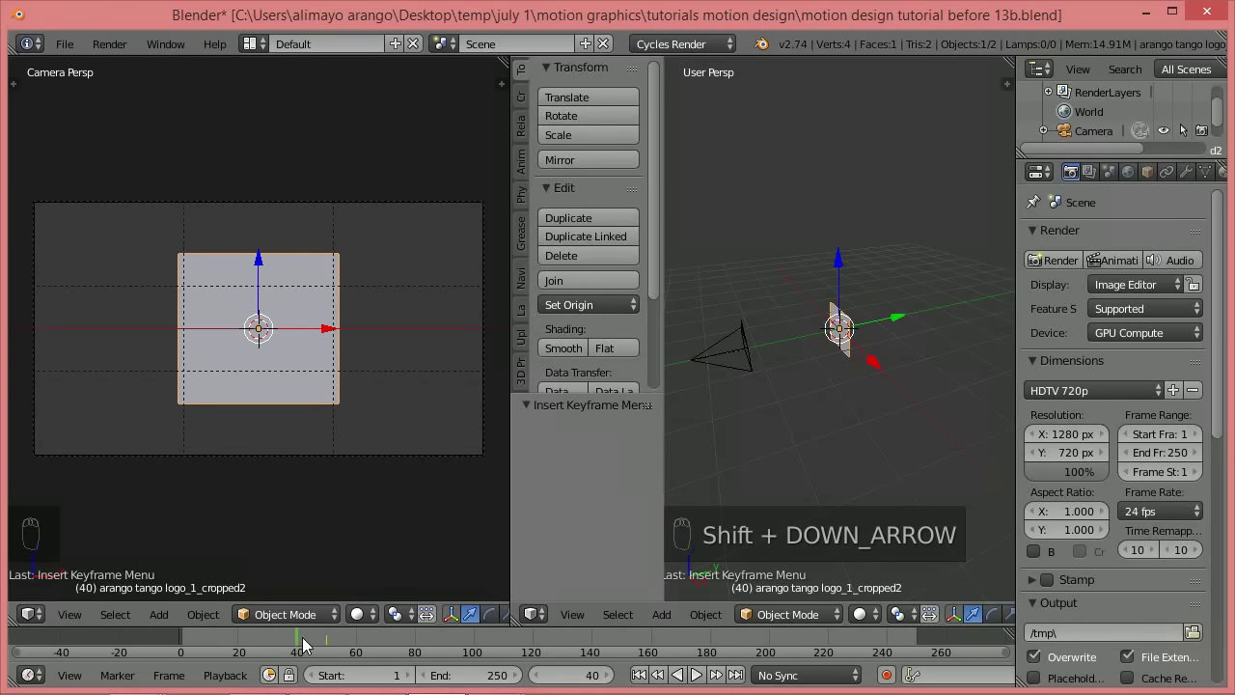
pyautogui.scroll(-3, 835, 431)
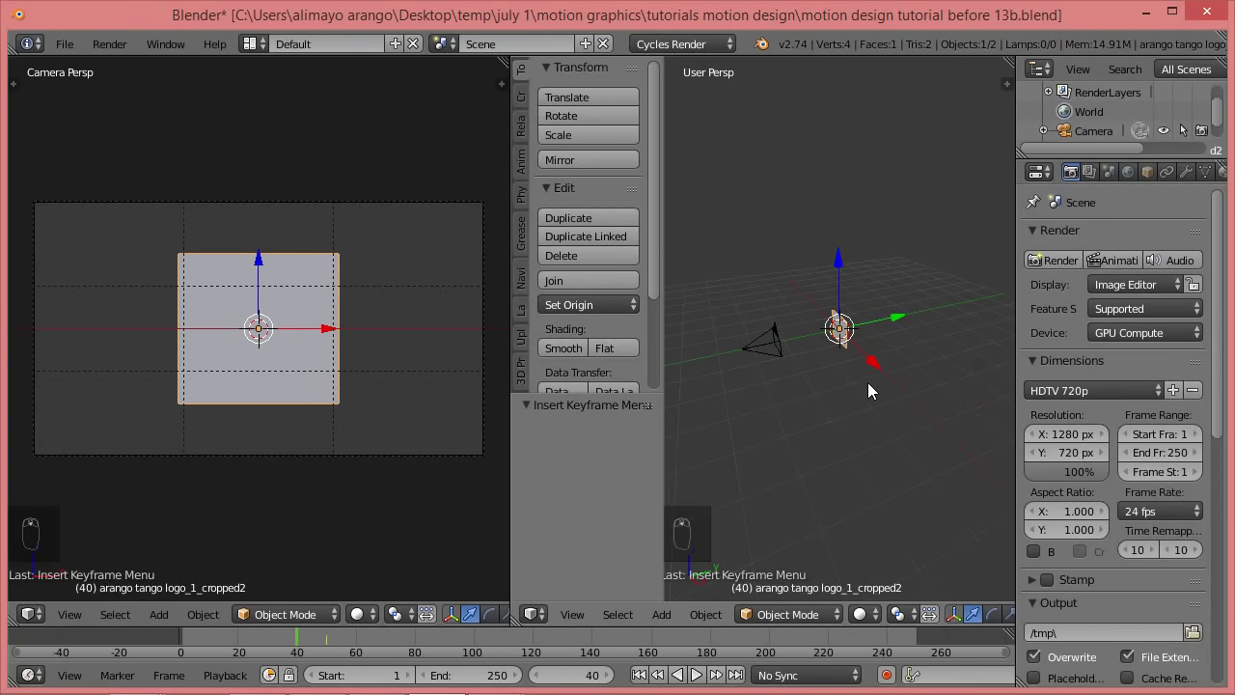
pyautogui.moveTo(901, 315); pyautogui.dragTo(887, 316)
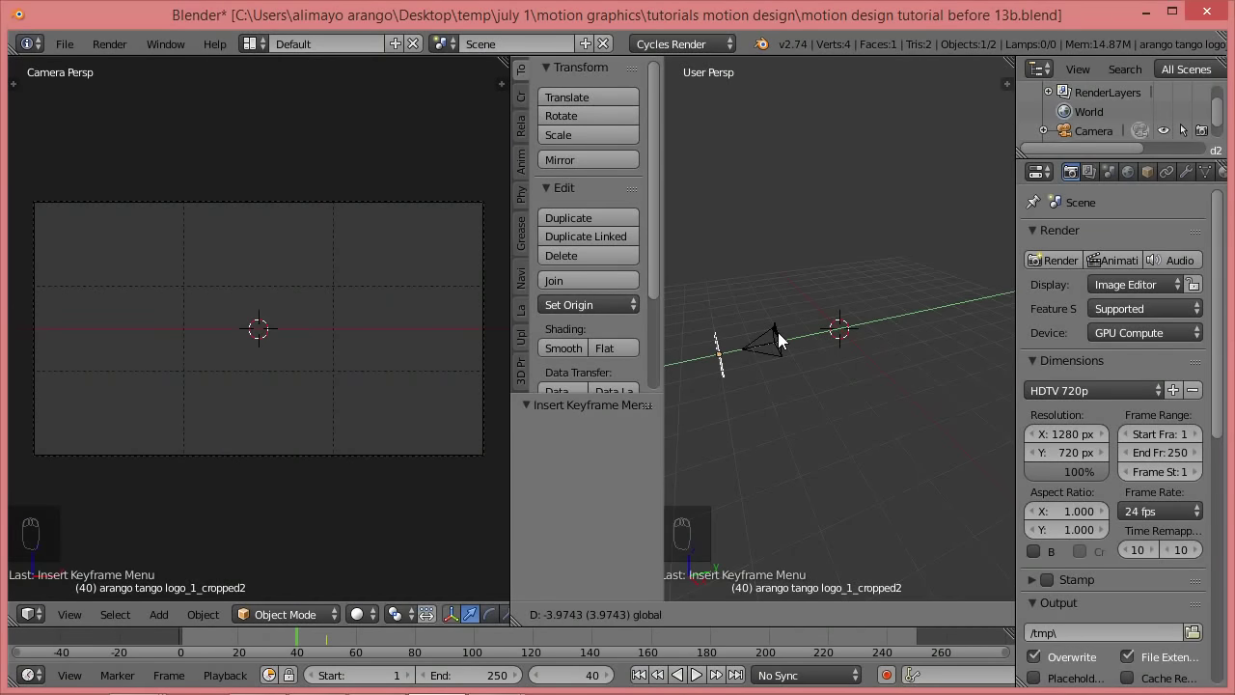
pyautogui.click(778, 333)
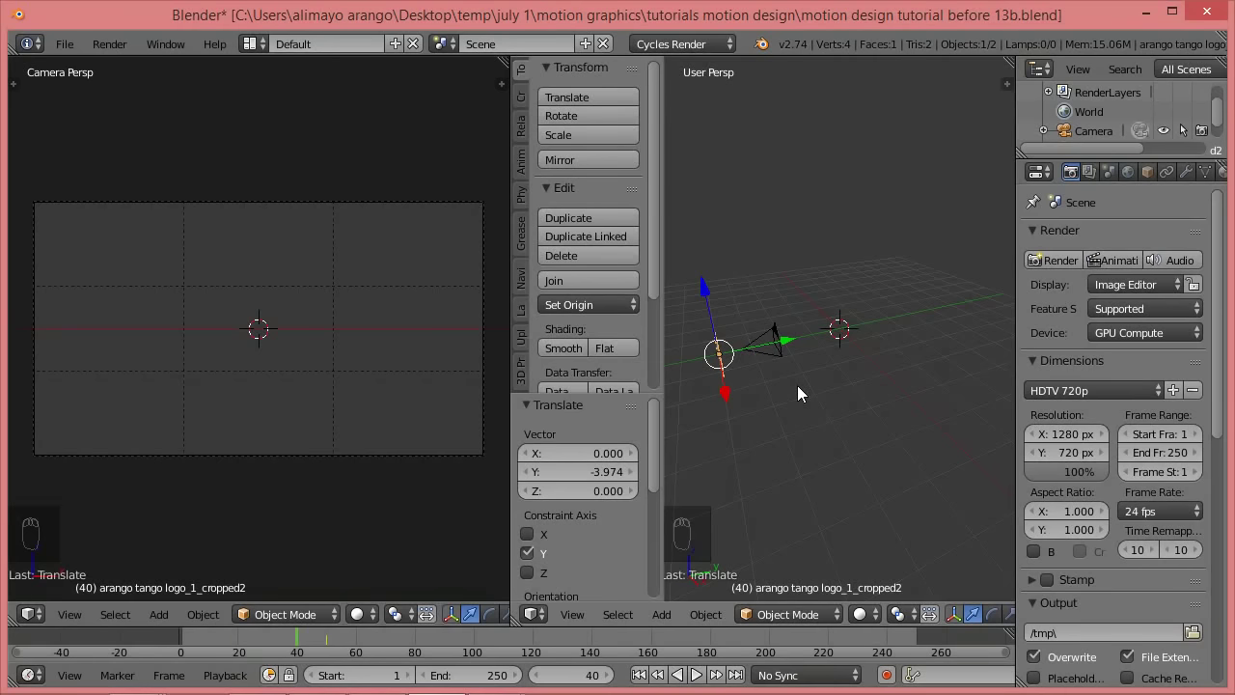
pyautogui.press('i')
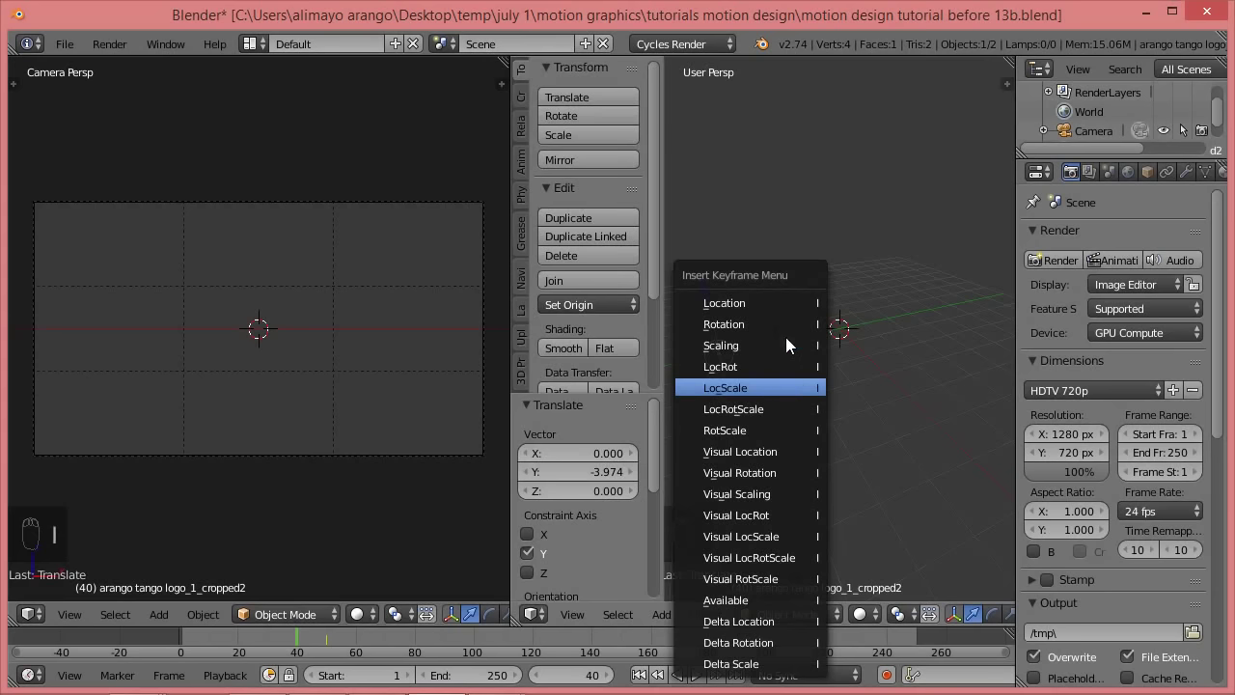
pyautogui.click(774, 305)
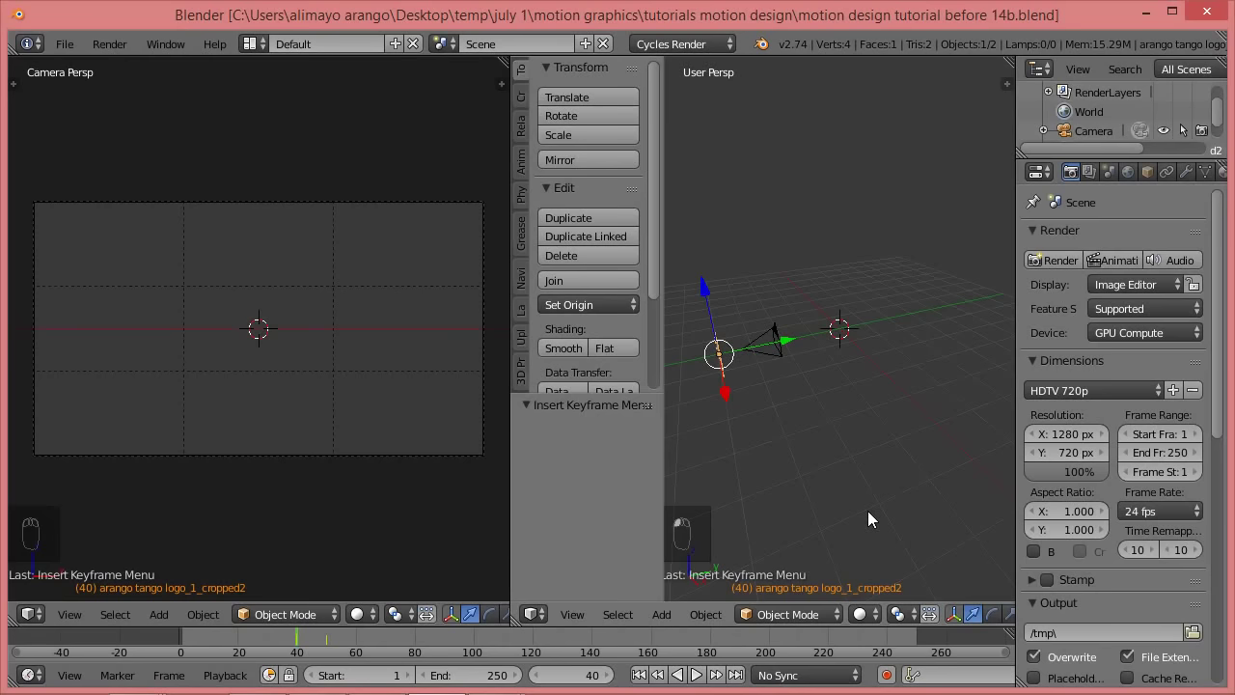
# - Set the animation's end frame to 61
pyautogui.click(358, 634)
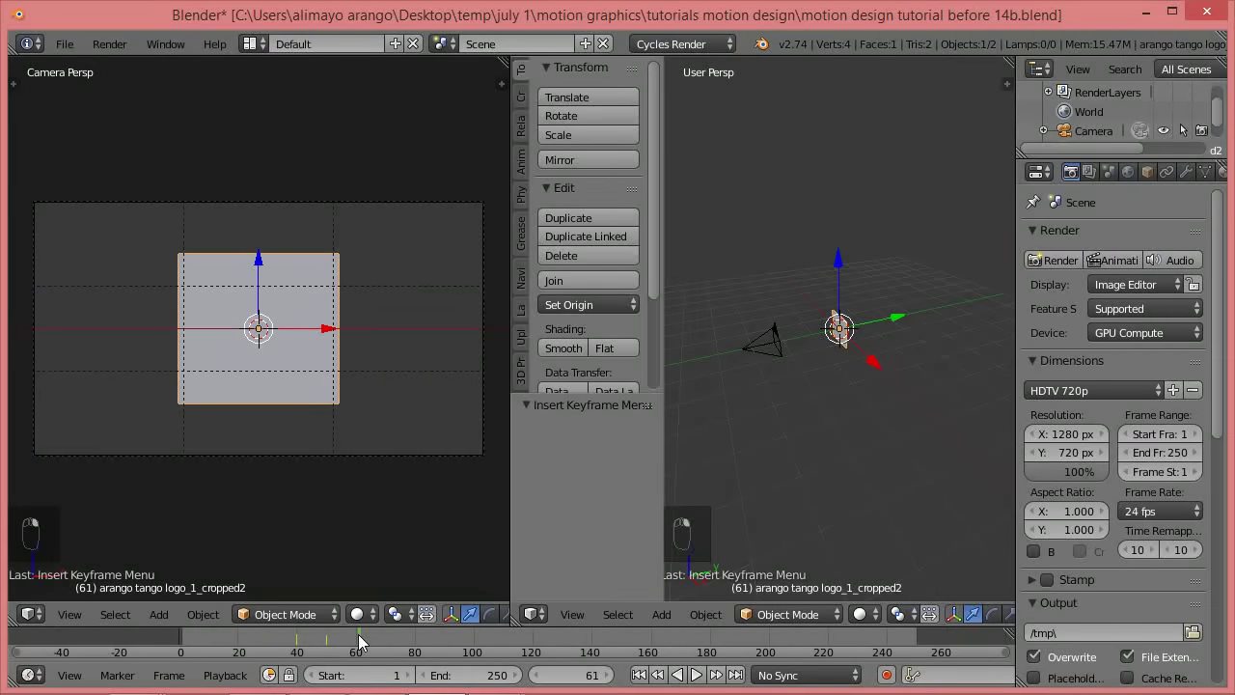
pyautogui.press('e')
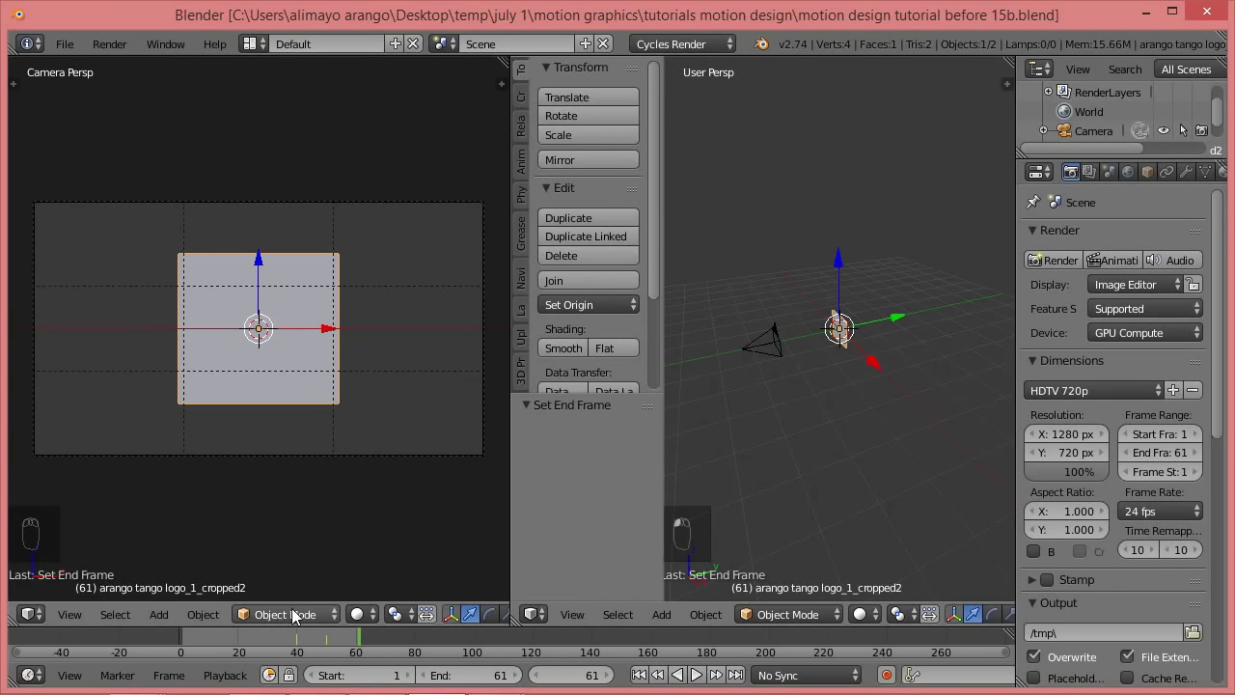
# - Switch the camera view to Texture shading and play the logo animation, then stop playback
pyautogui.click(369, 616)
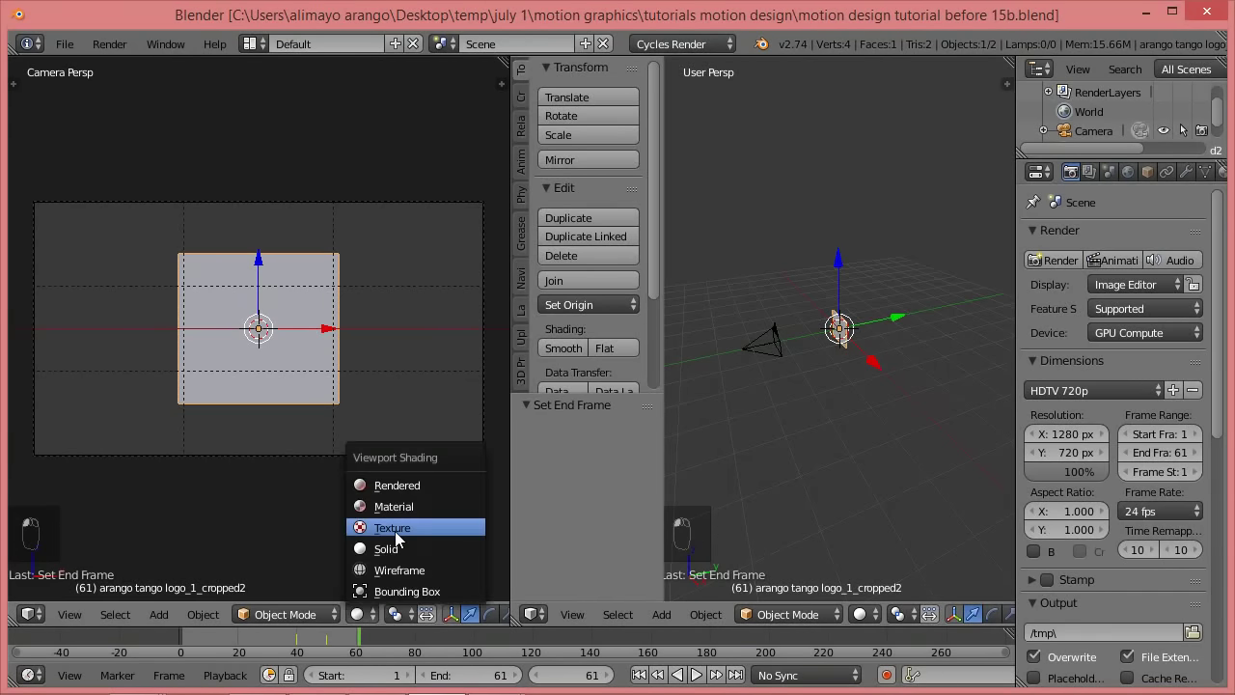
pyautogui.click(395, 531)
pyautogui.click(696, 674)
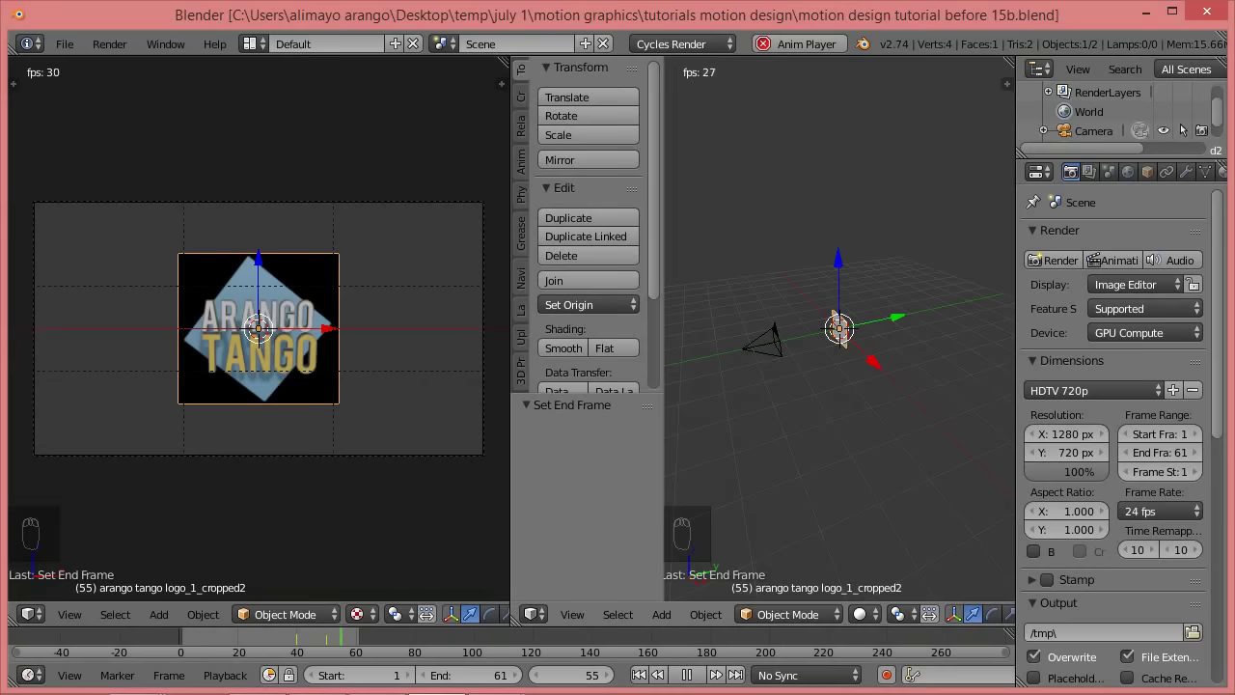
pyautogui.click(687, 675)
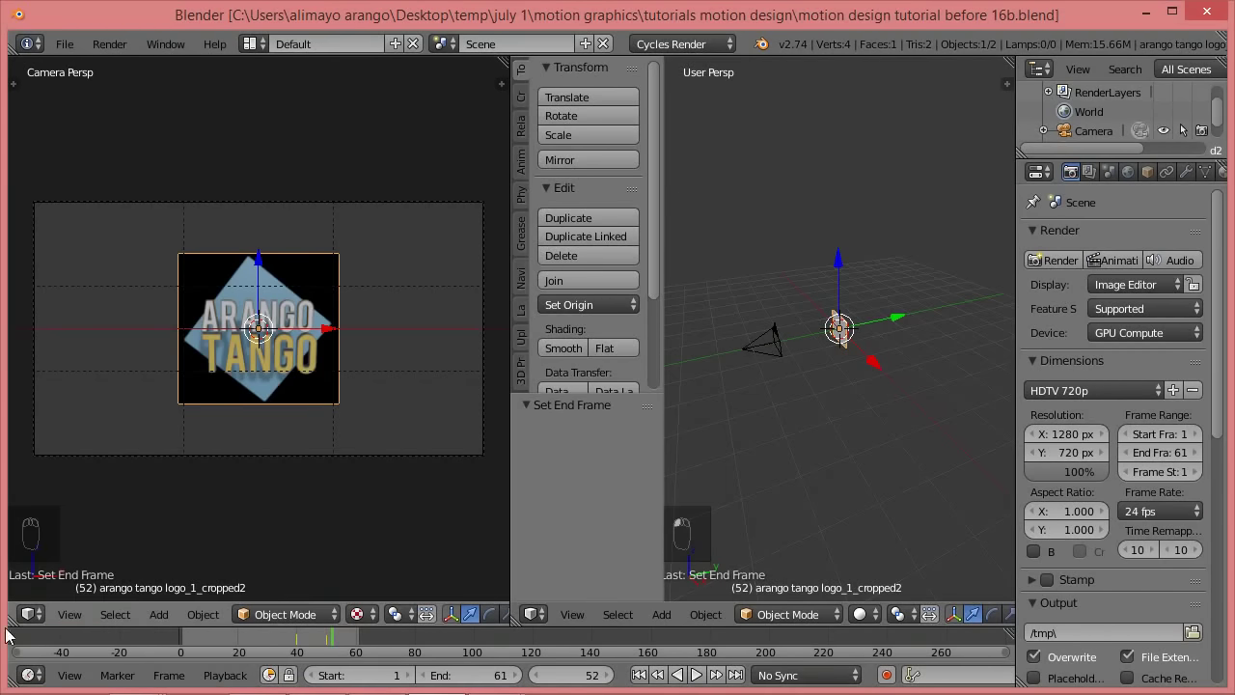
# - Change the camera view area into a Graph Editor showing the logo plane's location curves
pyautogui.click(32, 614)
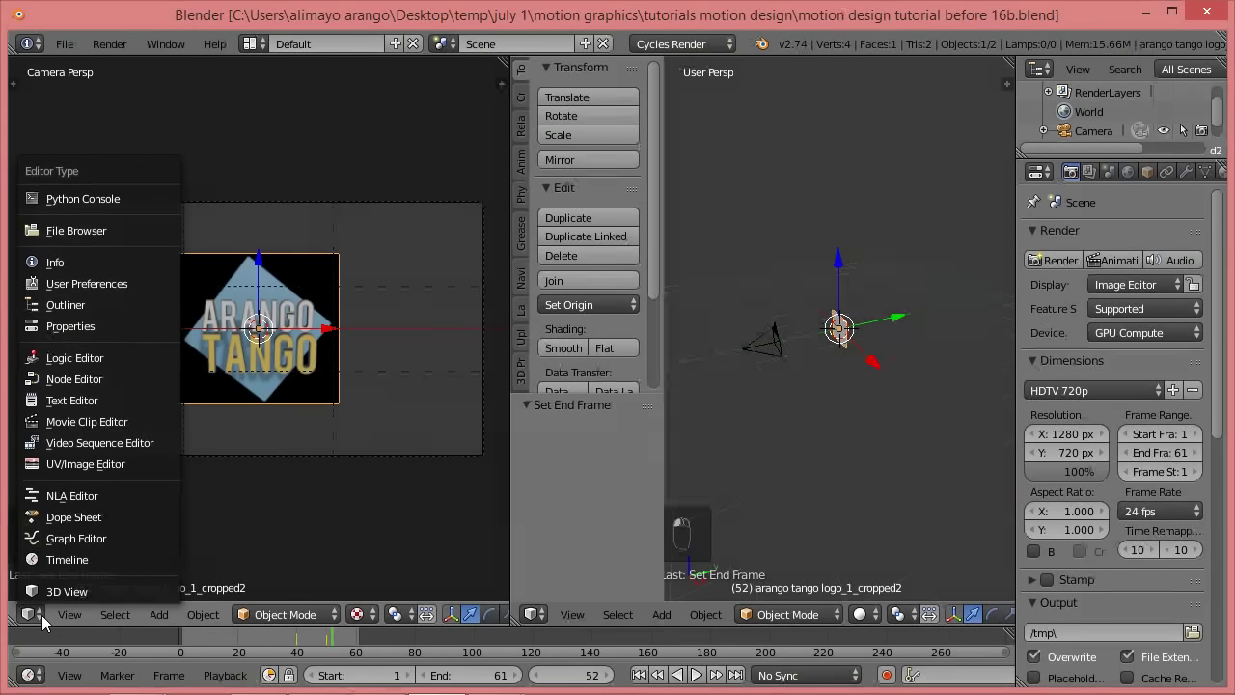
pyautogui.click(89, 537)
pyautogui.scroll(-4, 429, 444)
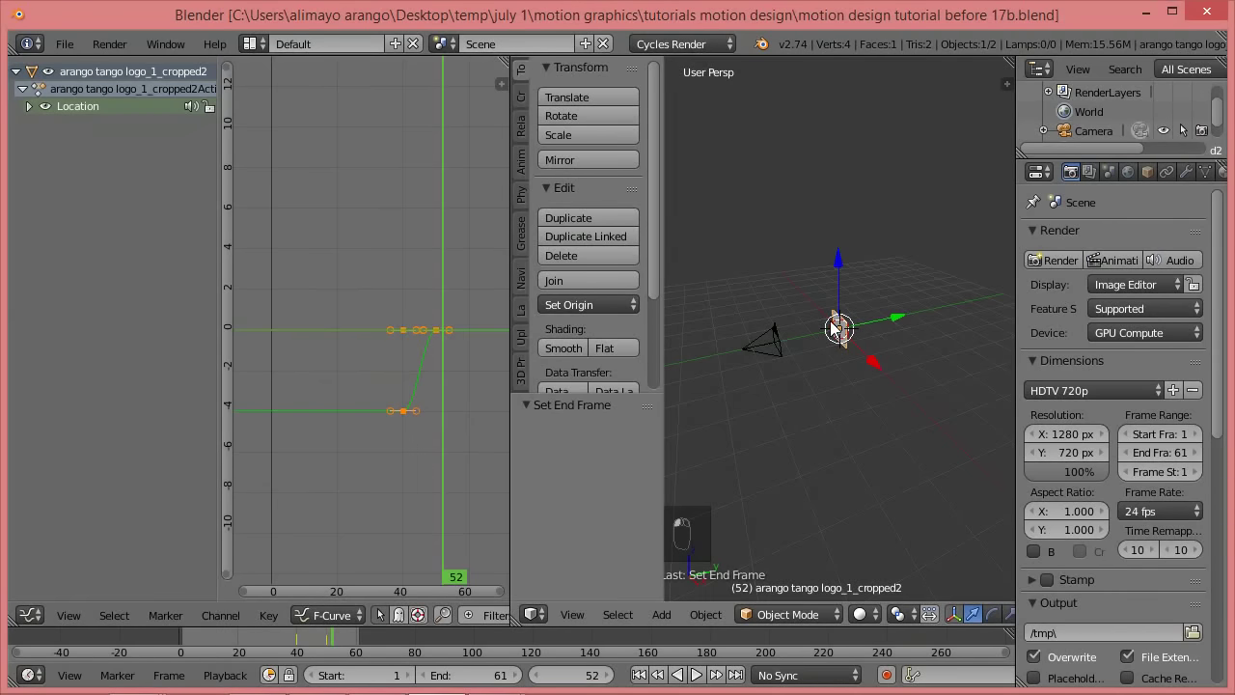
# - Set the interpolation of the Y Location curve's keyframe at frame 40 to Bounce and inspect the curve up close
pyautogui.click(404, 411)
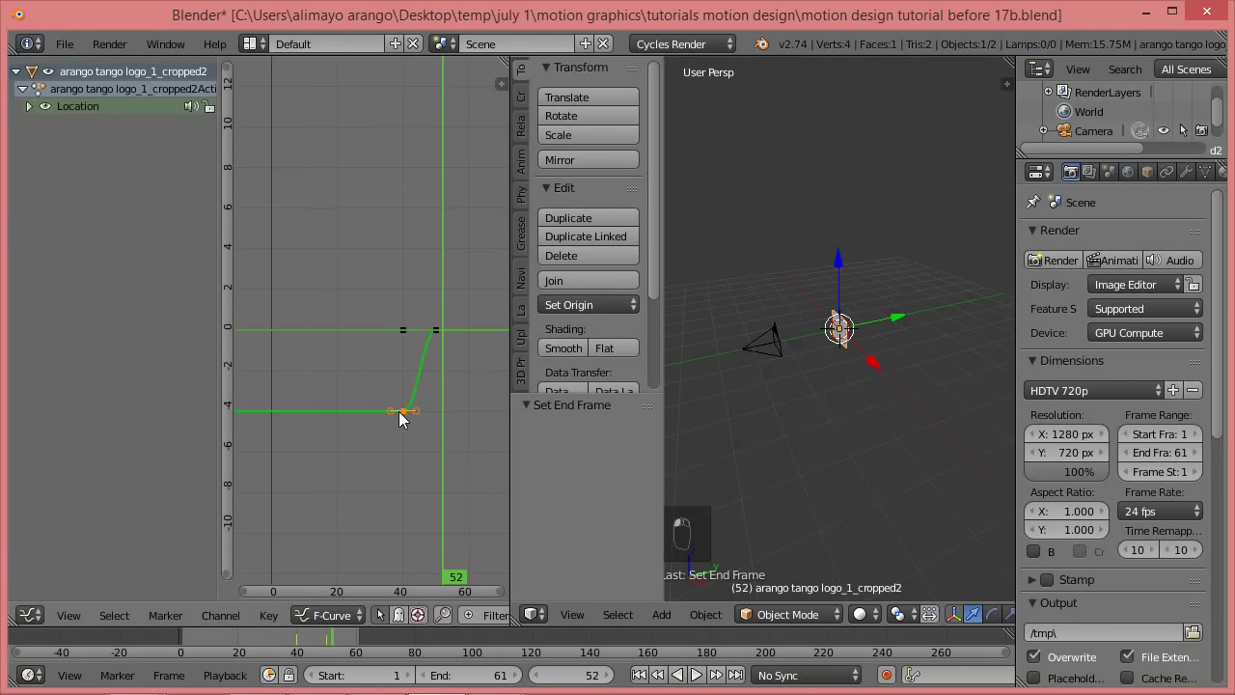
pyautogui.moveTo(333, 637); pyautogui.dragTo(296, 641)
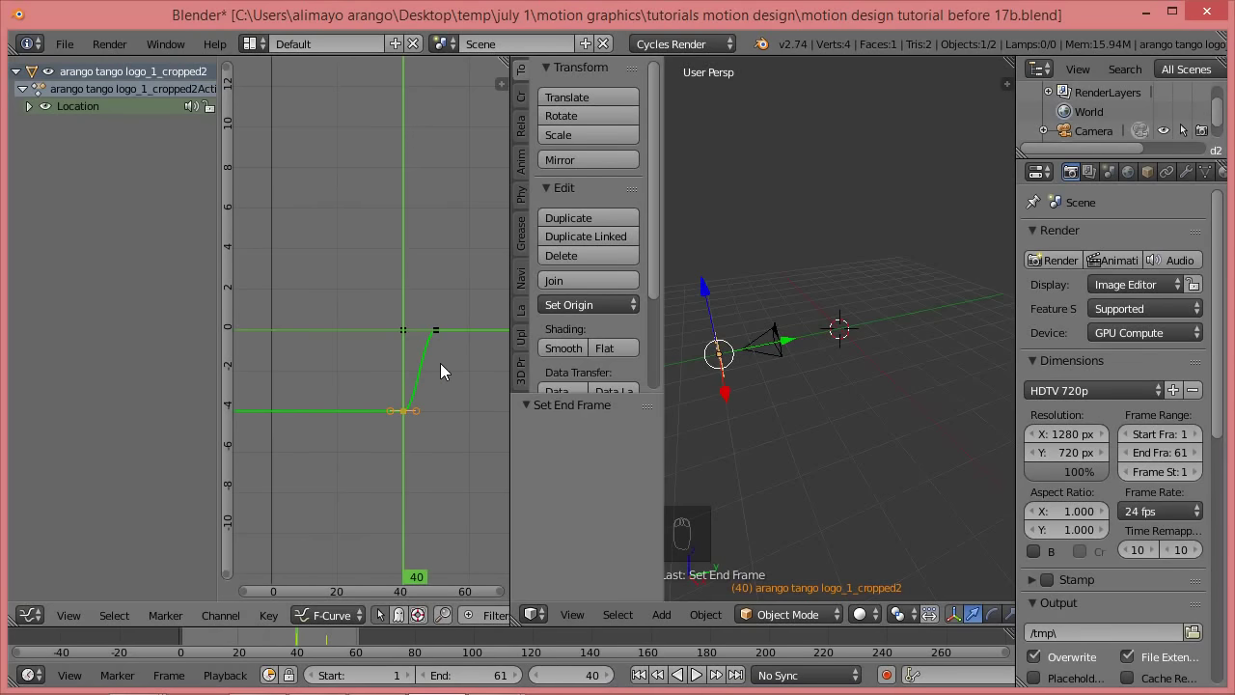
pyautogui.press('n')
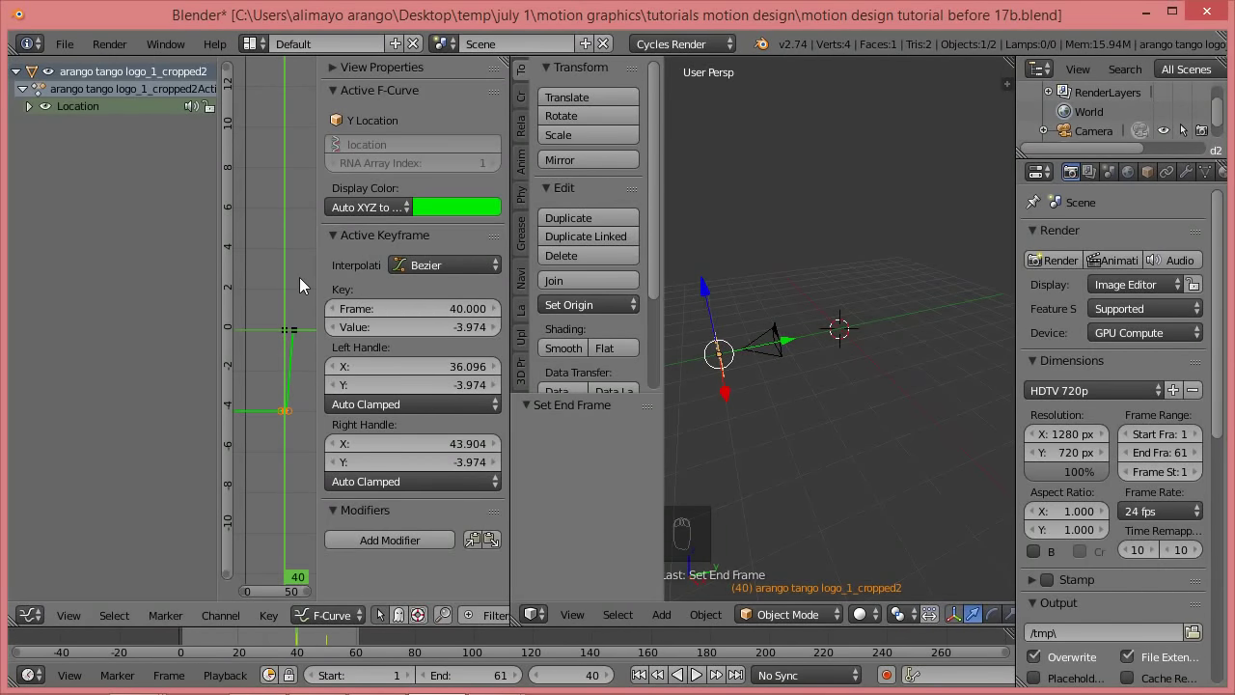
pyautogui.click(481, 267)
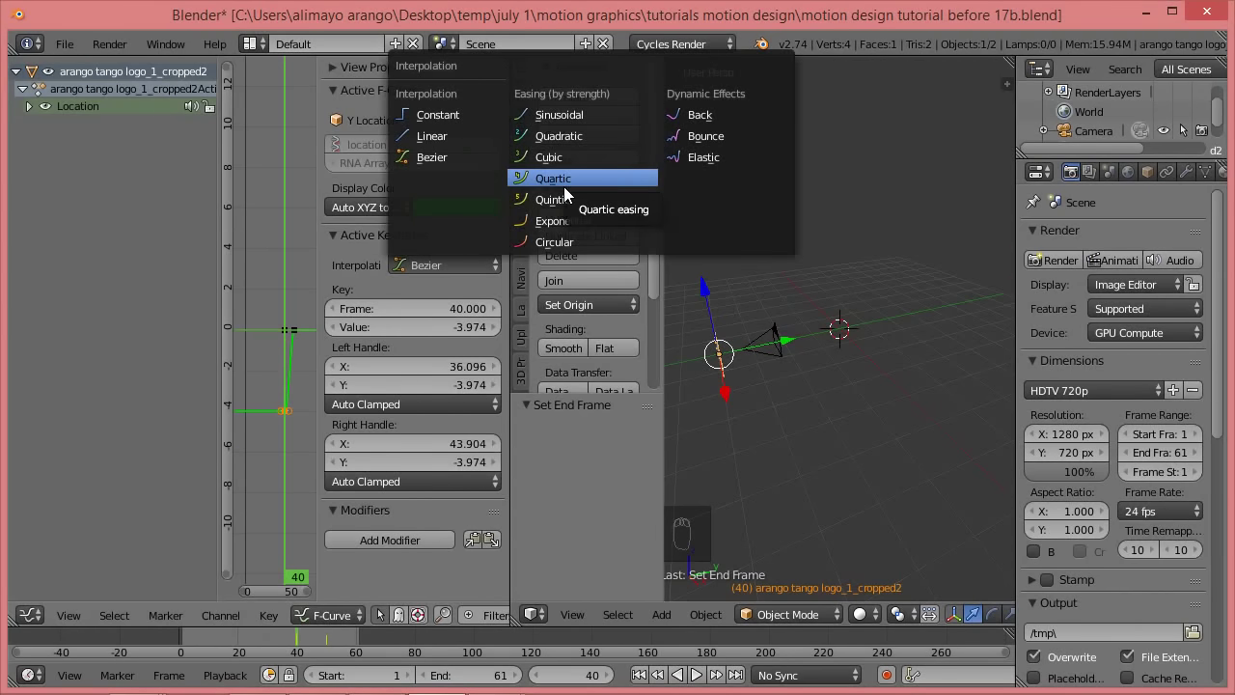
pyautogui.click(725, 135)
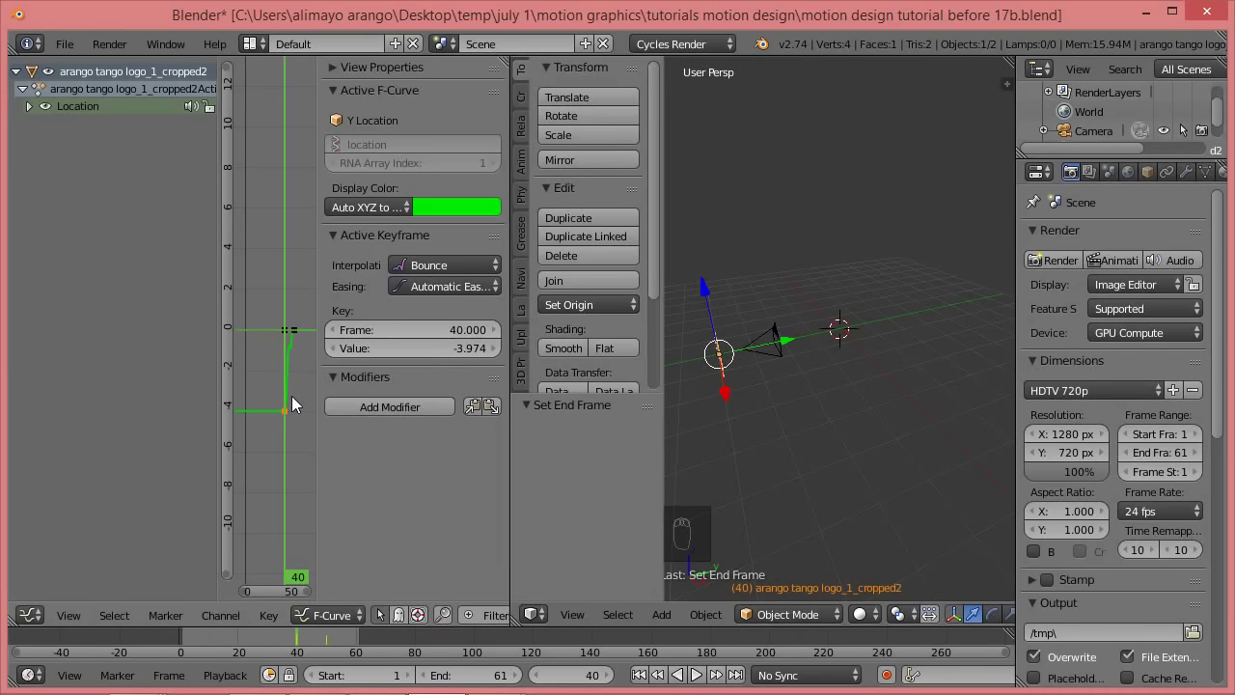
pyautogui.press('n')
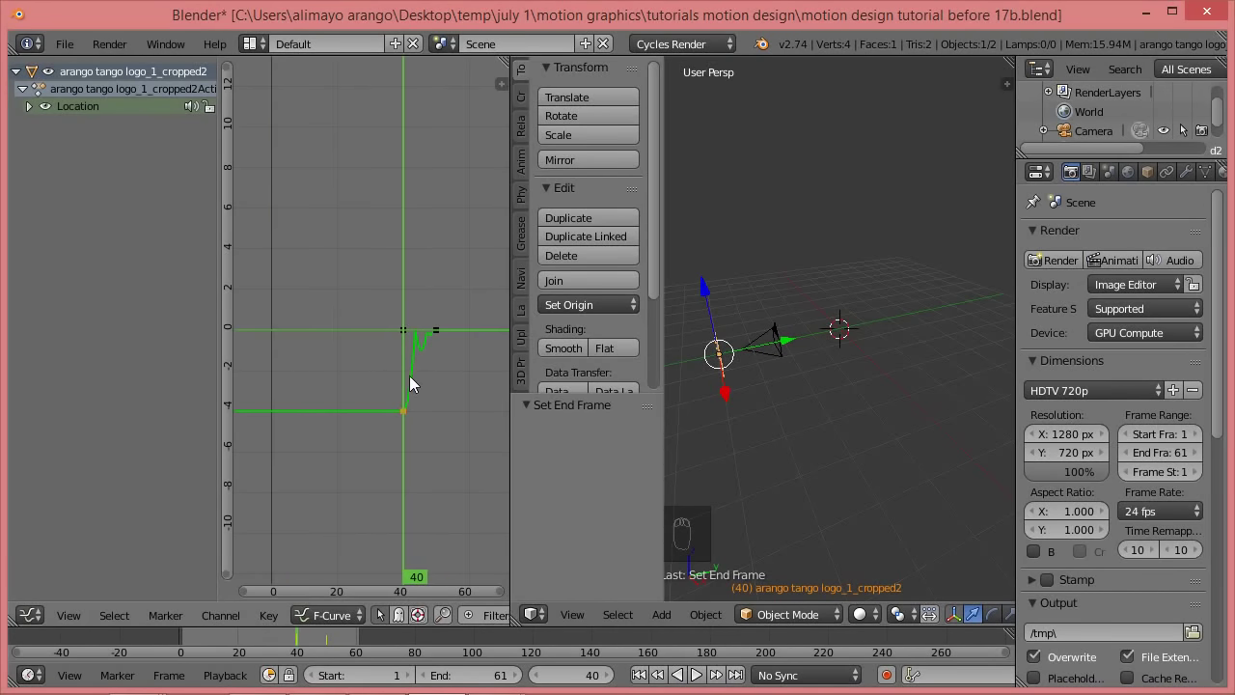
pyautogui.scroll(3, 436, 377)
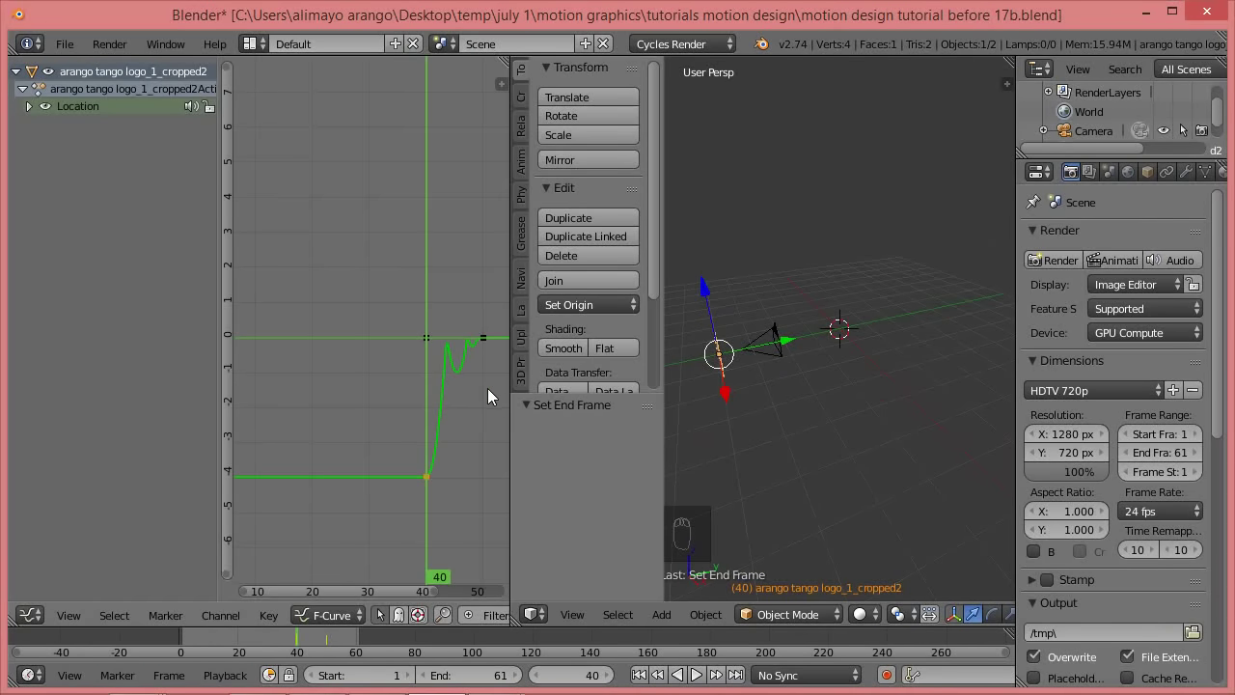
pyautogui.moveTo(503, 397); pyautogui.dragTo(329, 433, button='middle')
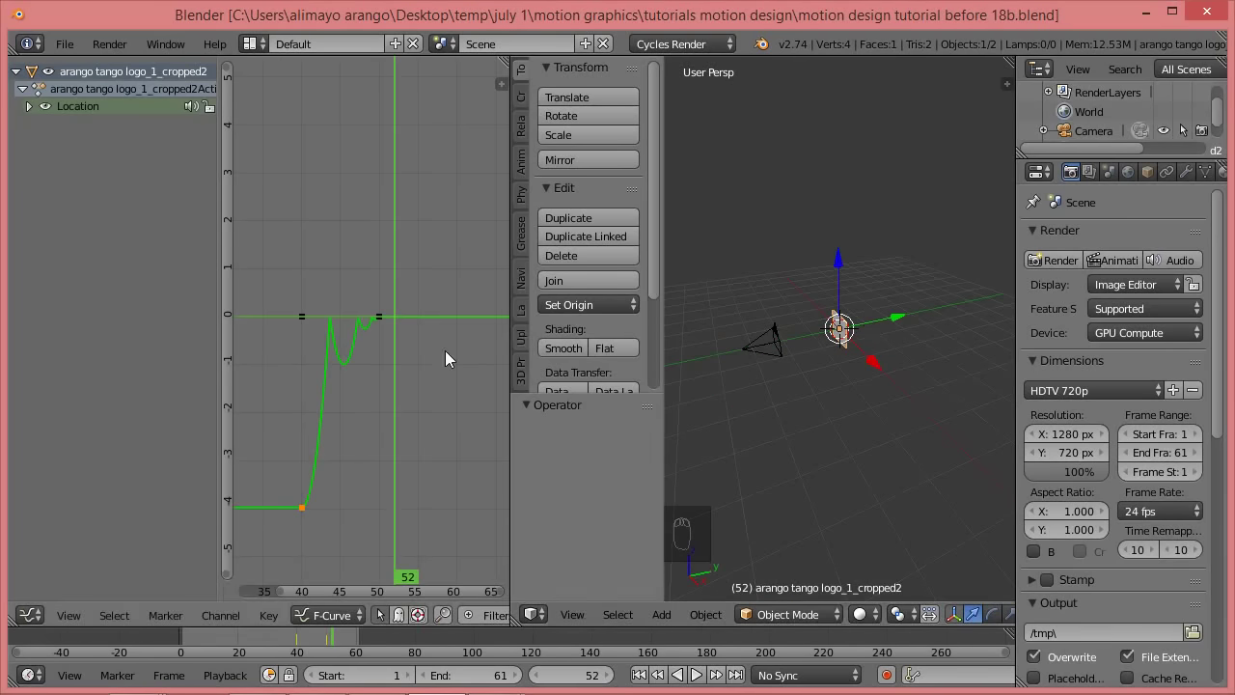
# - Look through the camera in the remaining 3D view, fit its frame and narrow the tool shelf
pyautogui.click(521, 271)
pyautogui.click(612, 98)
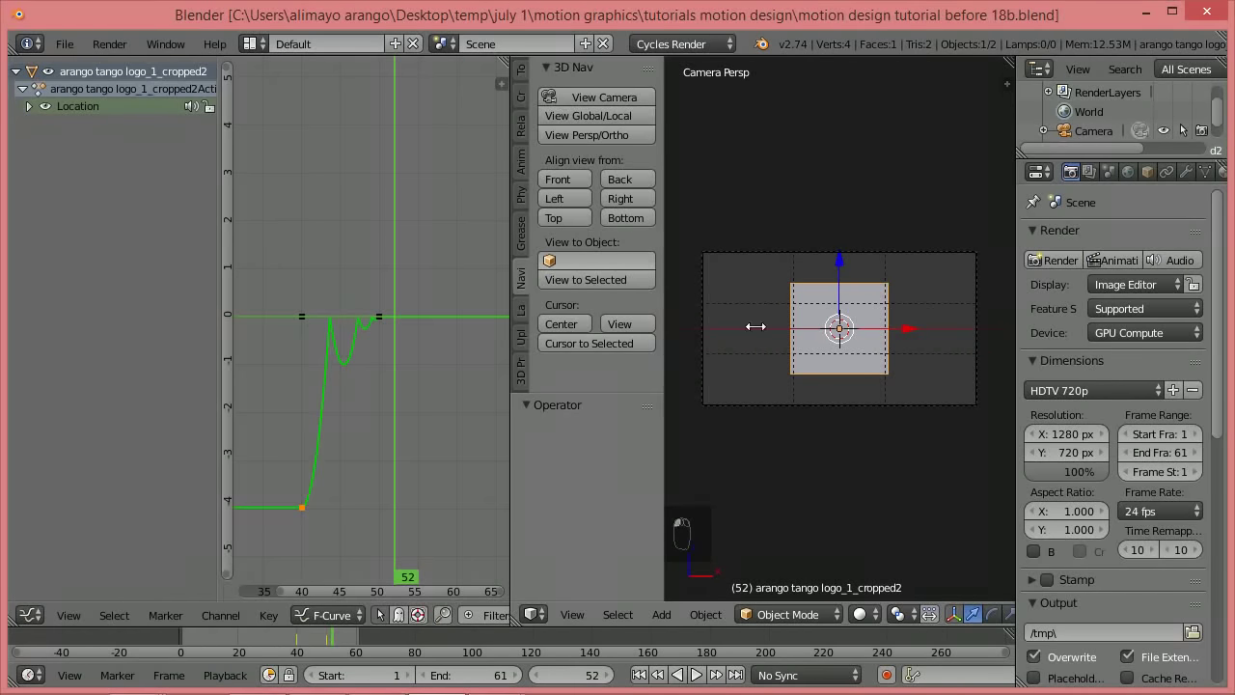
pyautogui.press('Home')
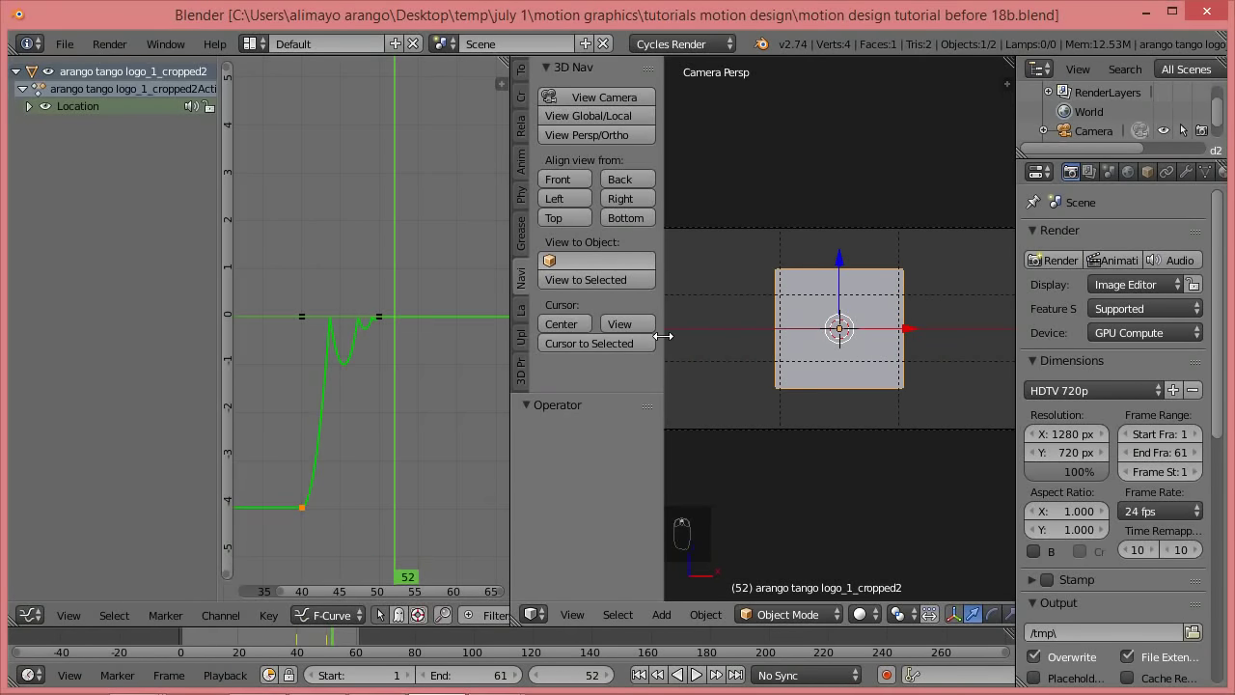
pyautogui.moveTo(662, 338); pyautogui.dragTo(629, 346)
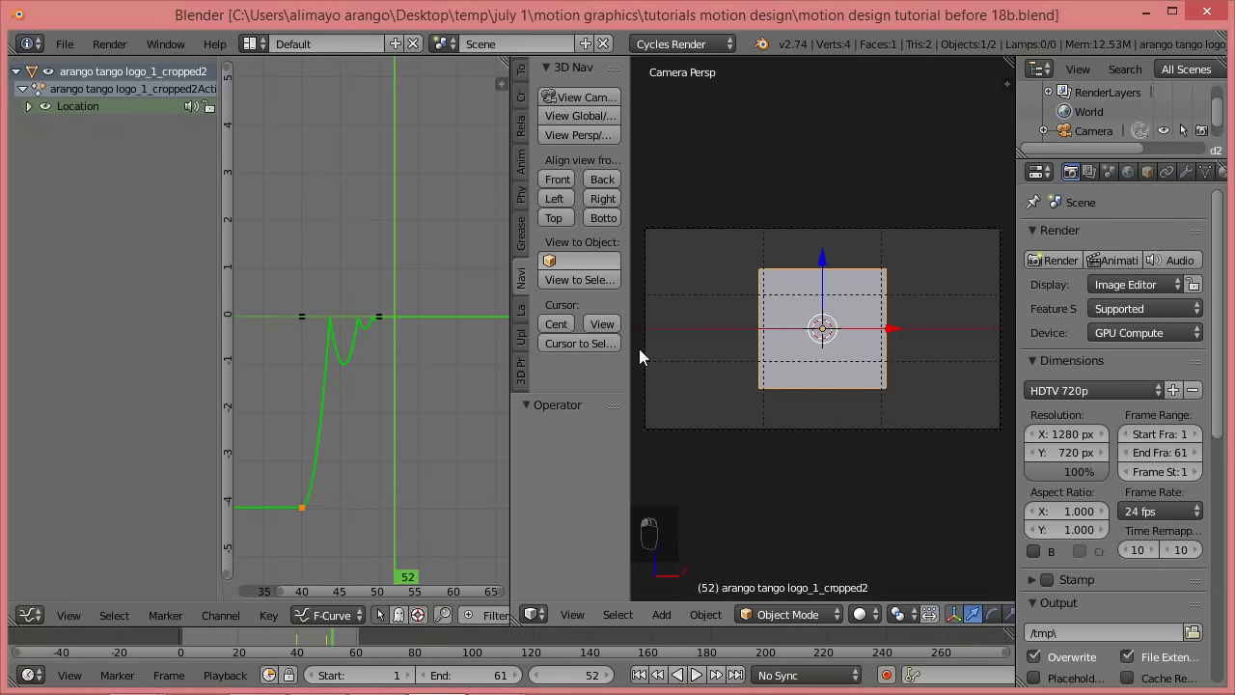
# - Play the bounce animation in the camera view with Texture shading, then stop playback
pyautogui.click(696, 675)
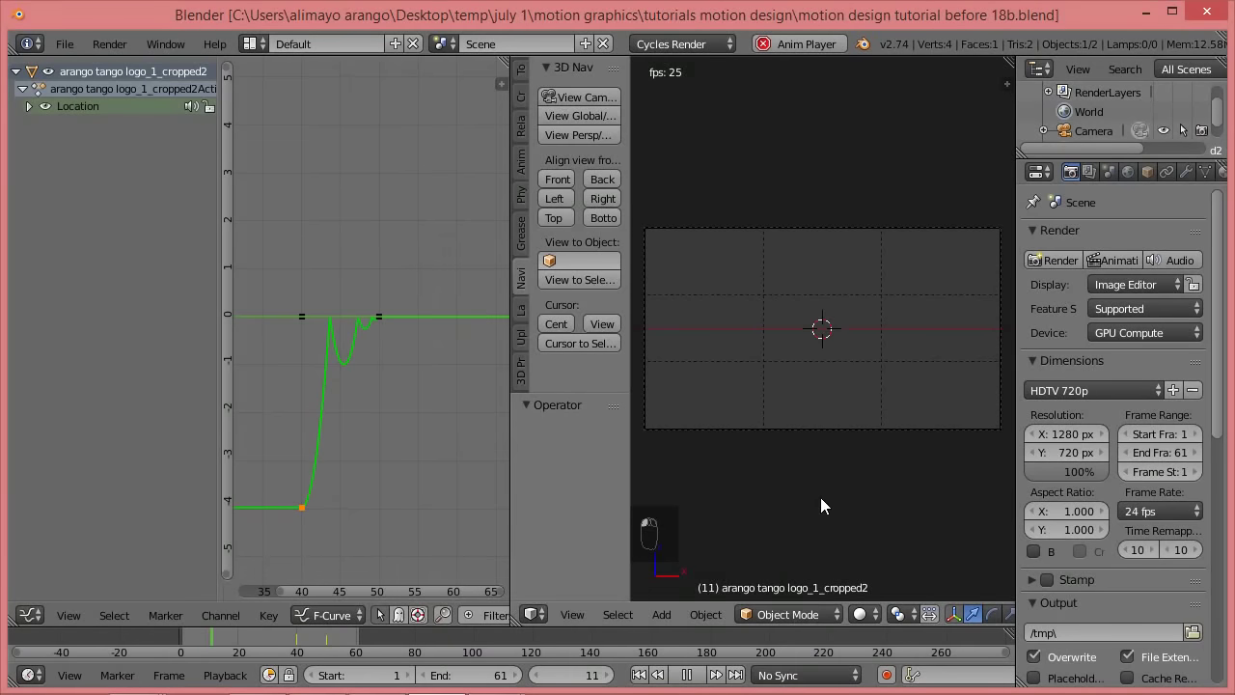
pyautogui.click(876, 613)
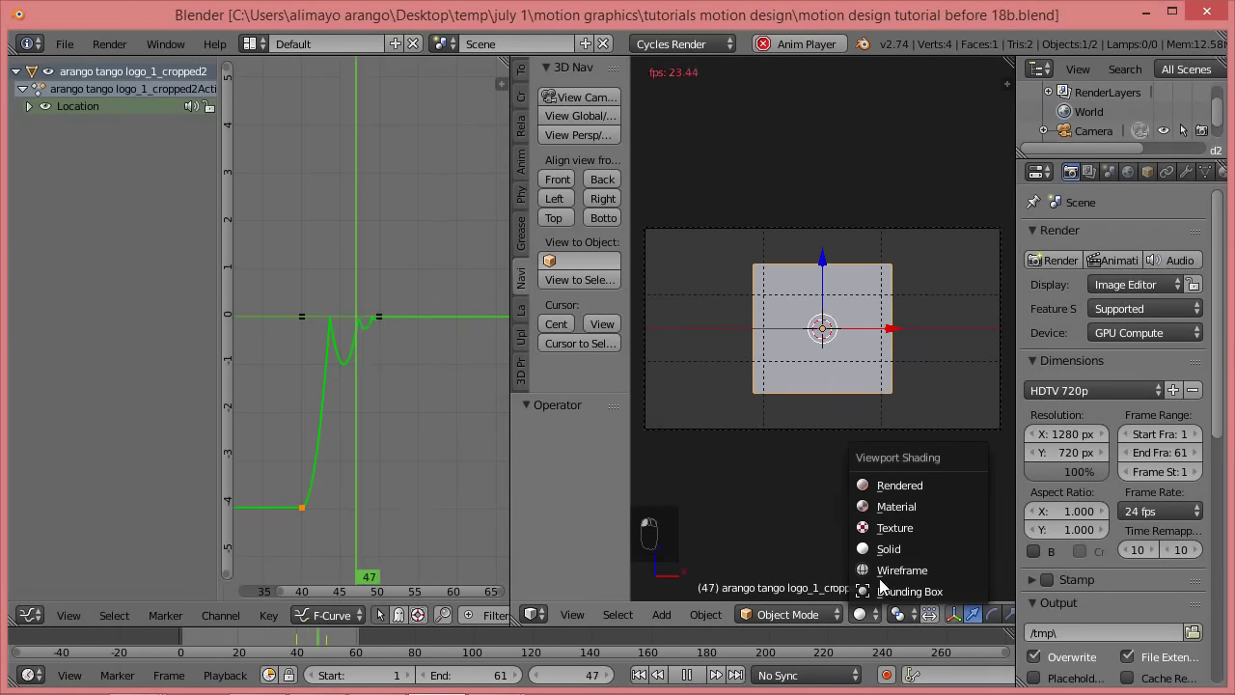
pyautogui.click(883, 527)
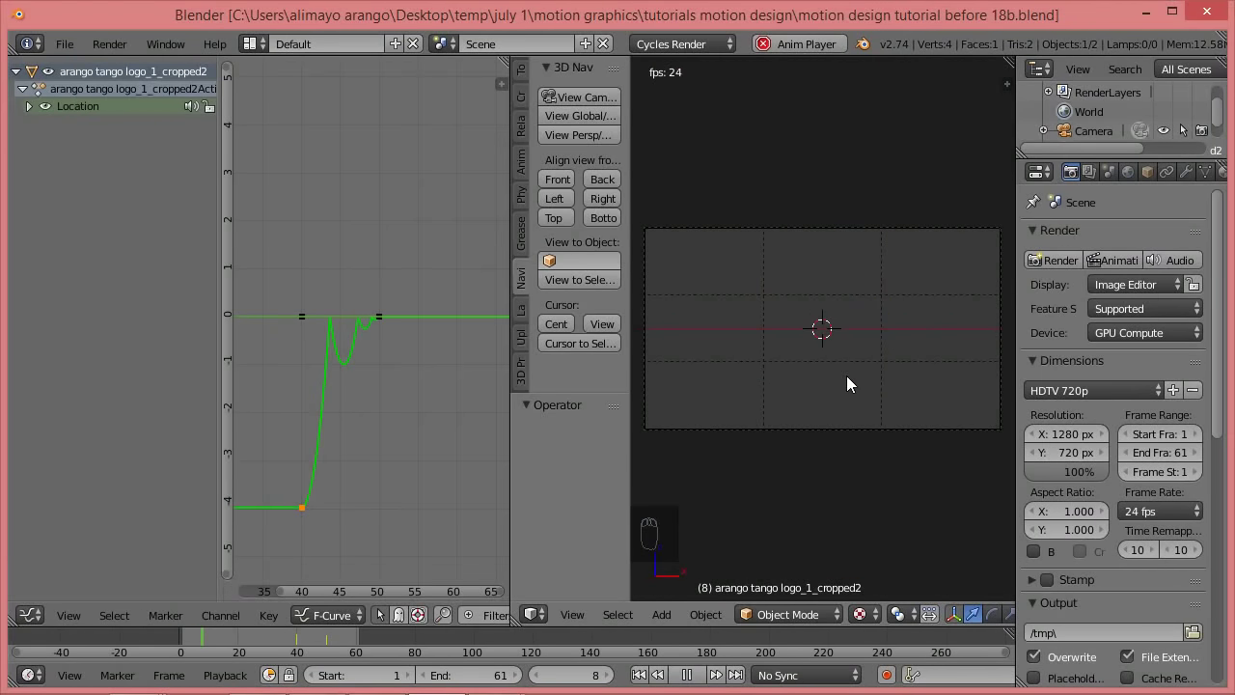
pyautogui.click(689, 676)
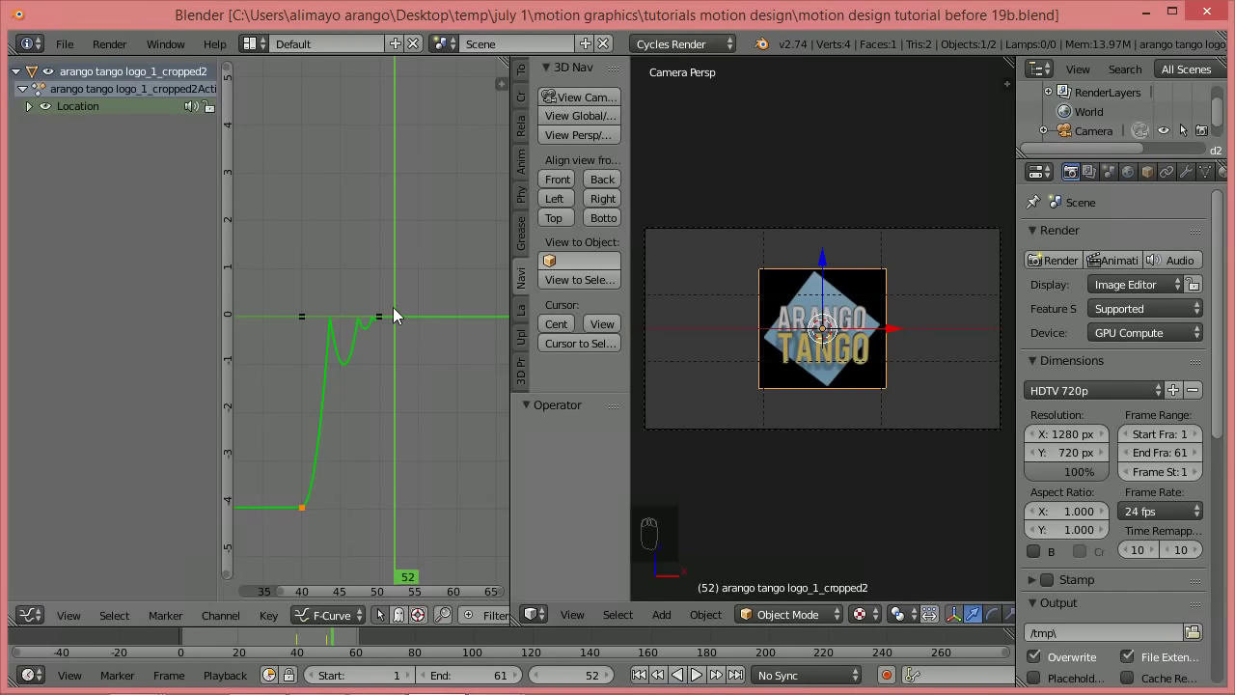
pyautogui.scroll(1, 400, 384)
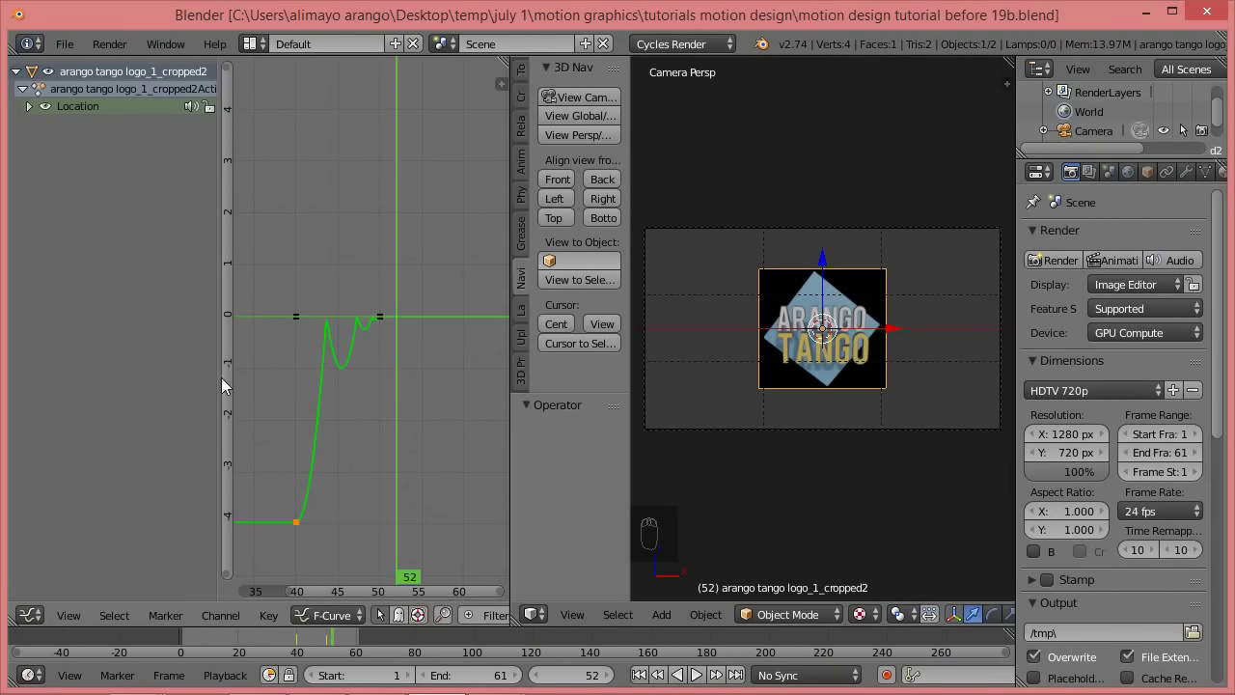
pyautogui.moveTo(222, 381); pyautogui.dragTo(77, 403)
pyautogui.scroll(1, 237, 394)
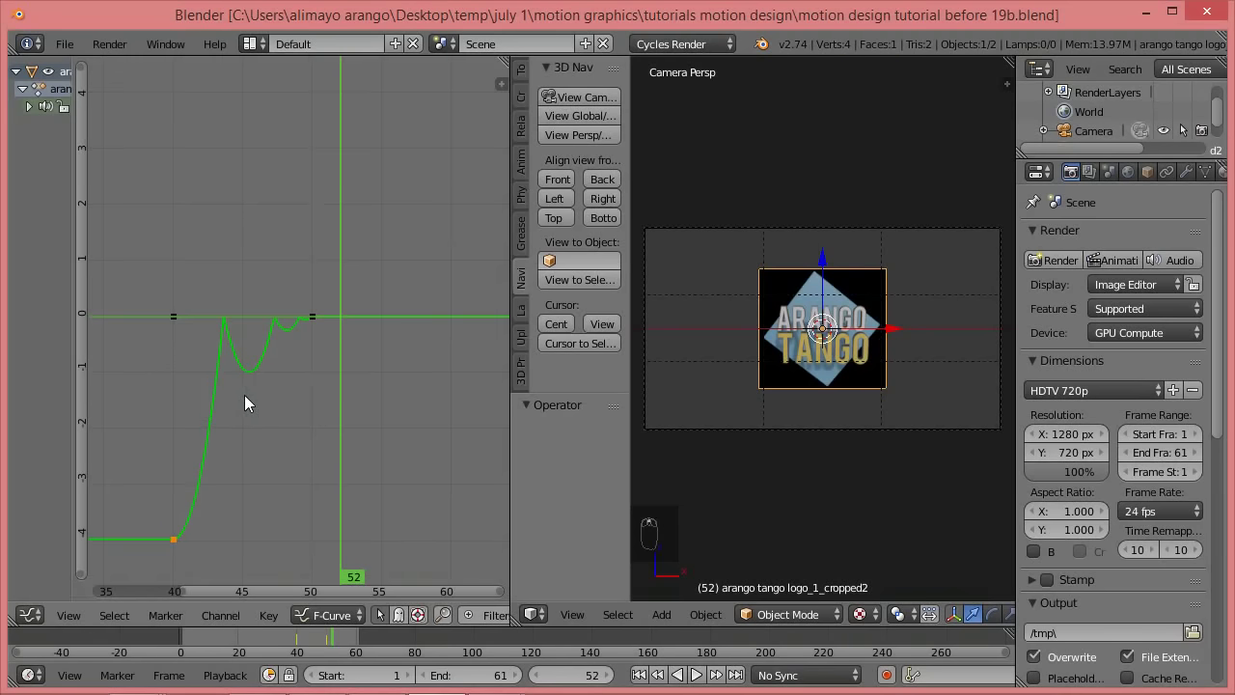
pyautogui.scroll(-1, 246, 397)
pyautogui.moveTo(335, 644); pyautogui.dragTo(372, 651)
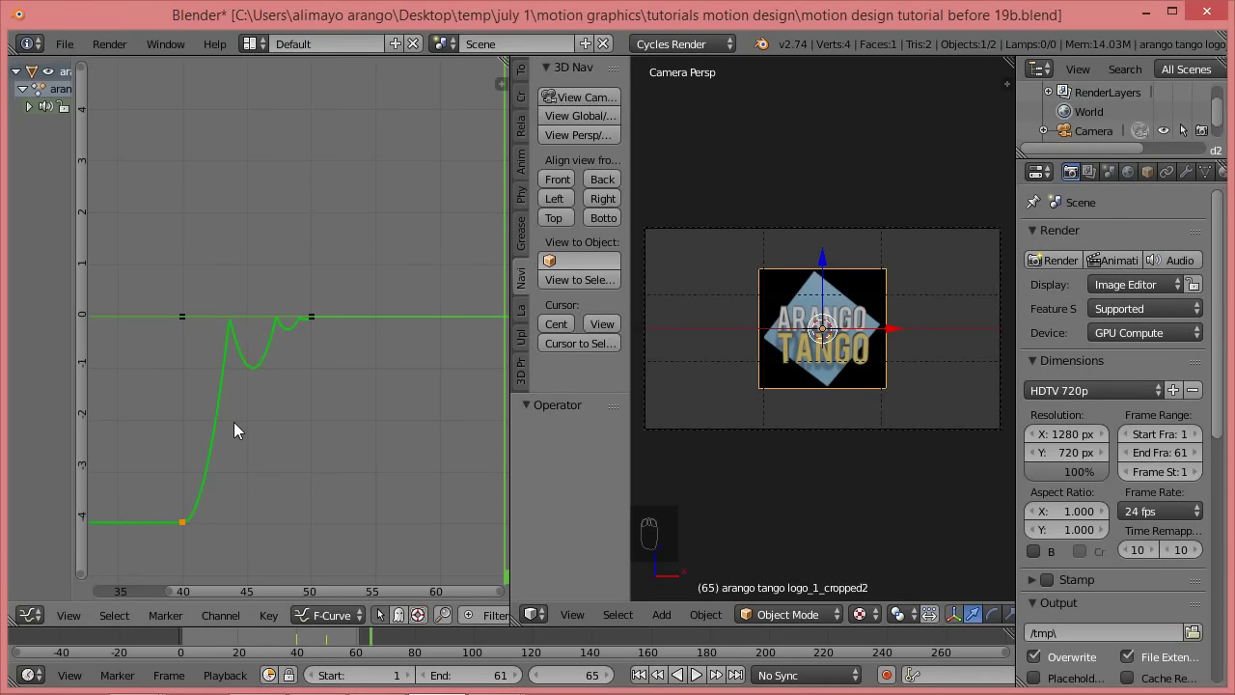
# - Move the Y Location curve's end keyframe along the time axis to frame 65 and preview the slower bounce
pyautogui.scroll(-3, 463, 421)
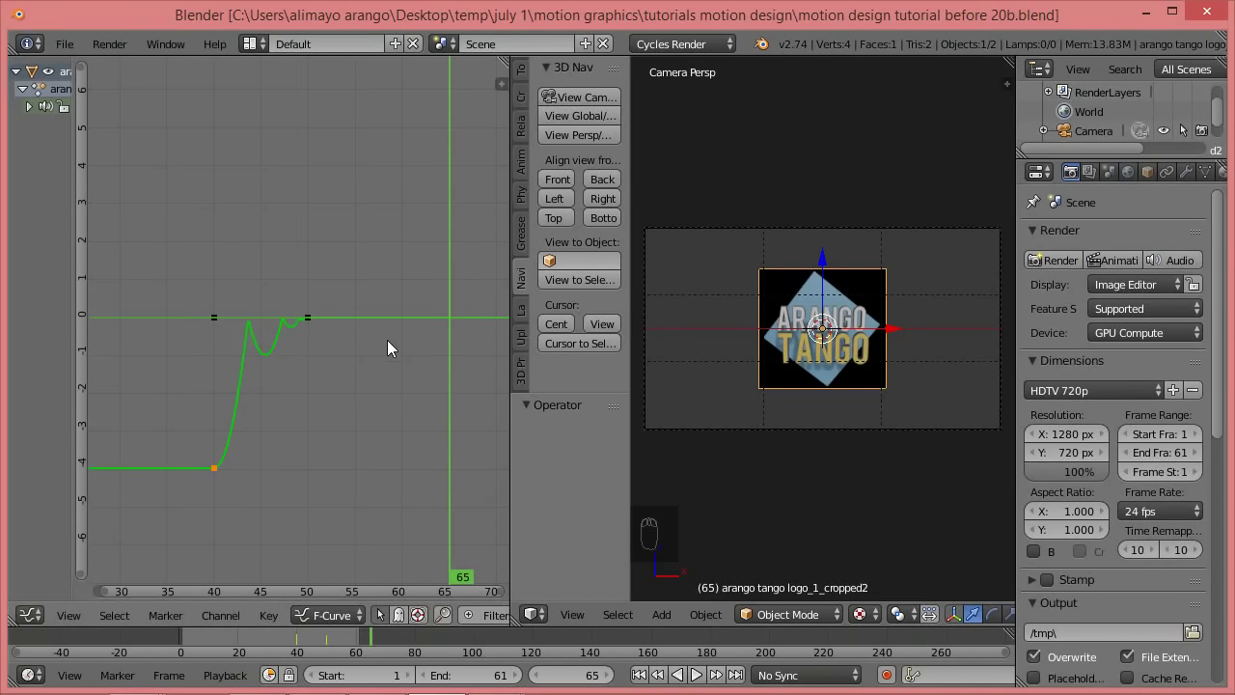
pyautogui.click(307, 318)
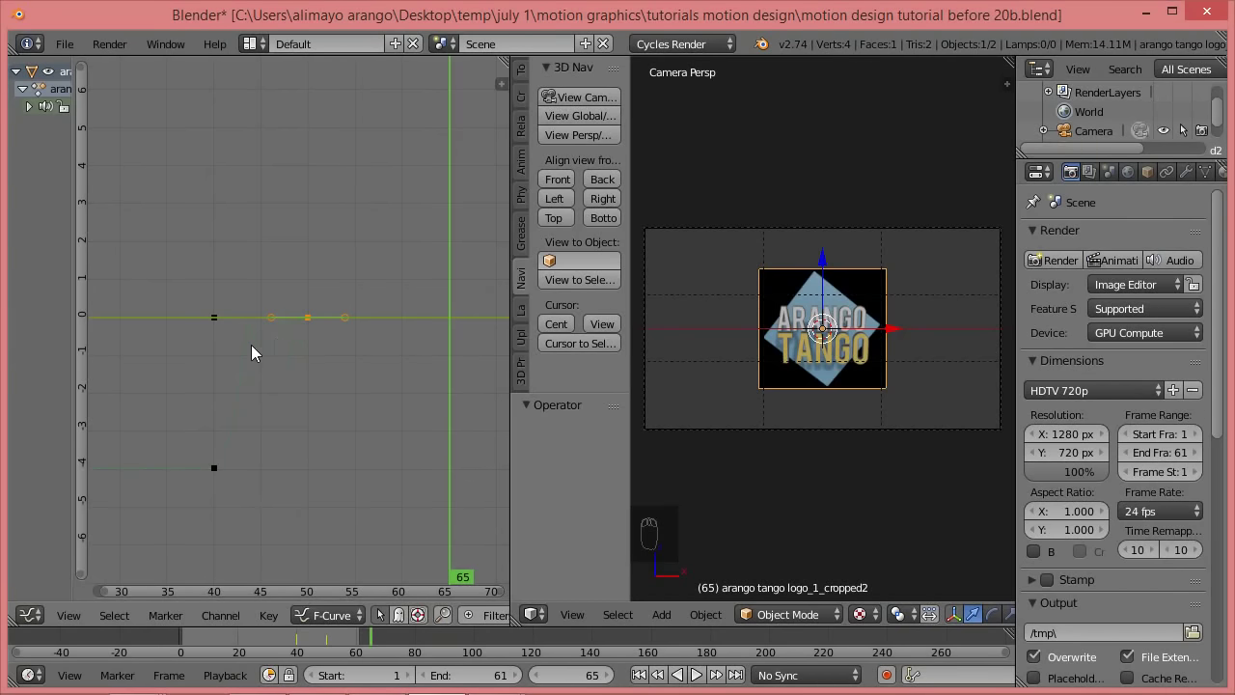
pyautogui.click(307, 319)
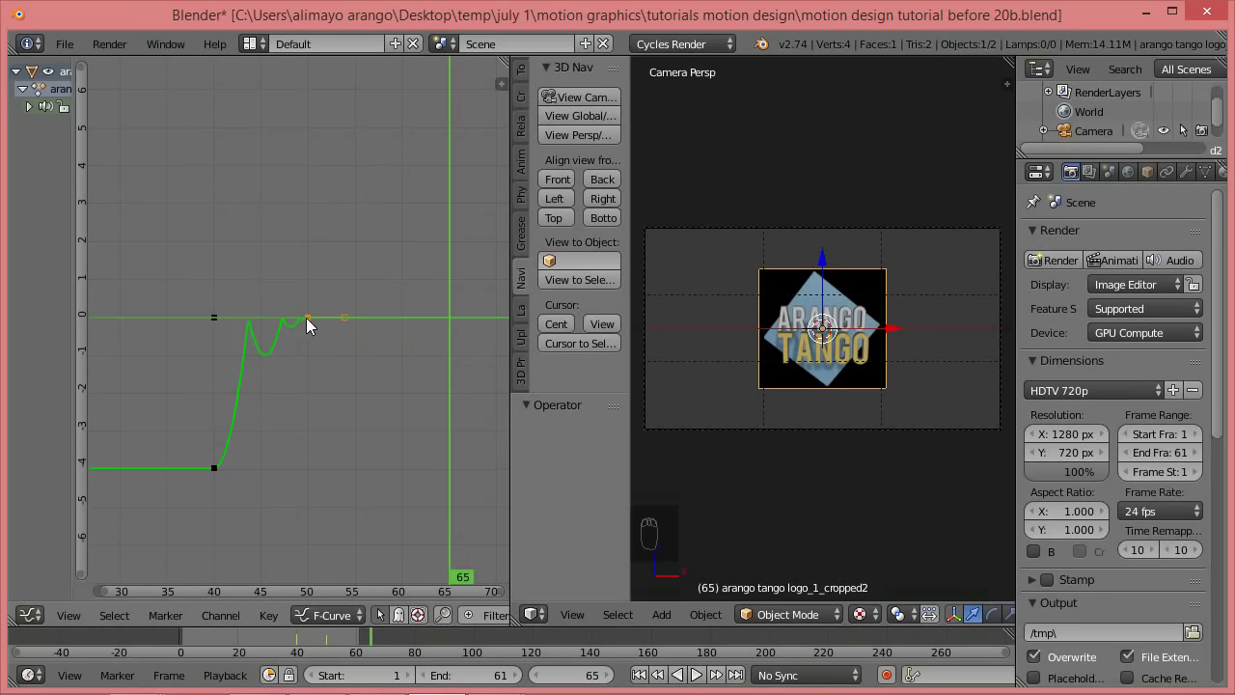
pyautogui.press('g')
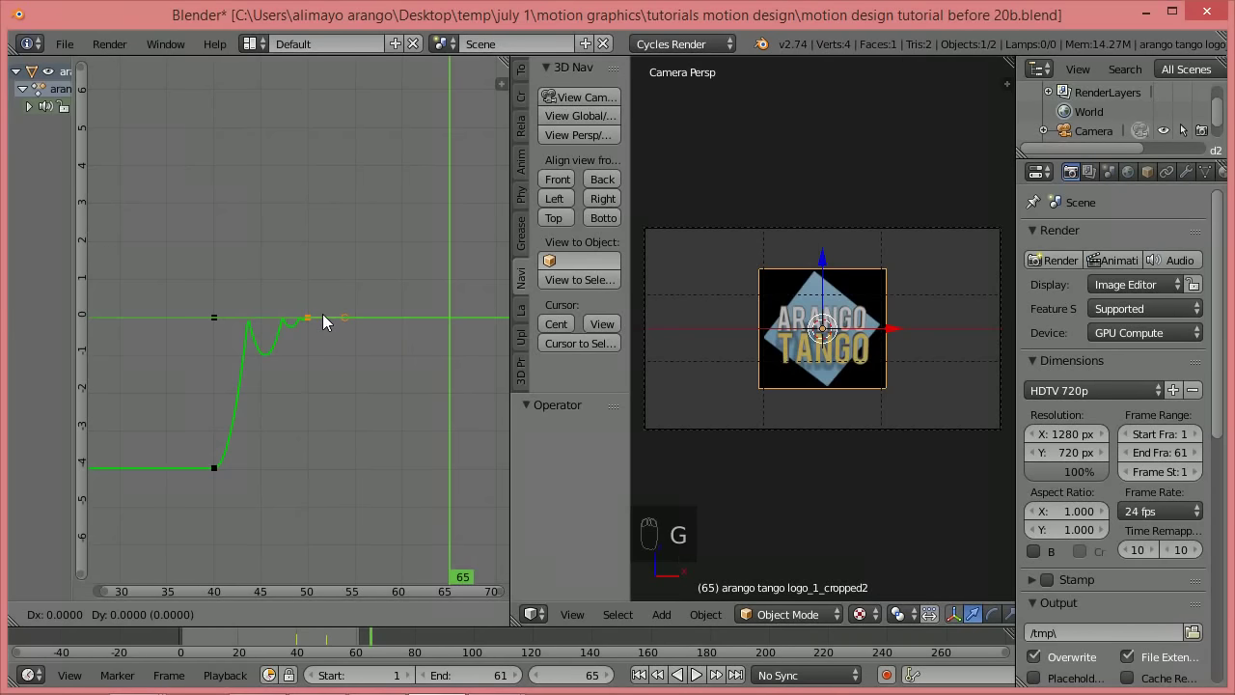
pyautogui.press('x')
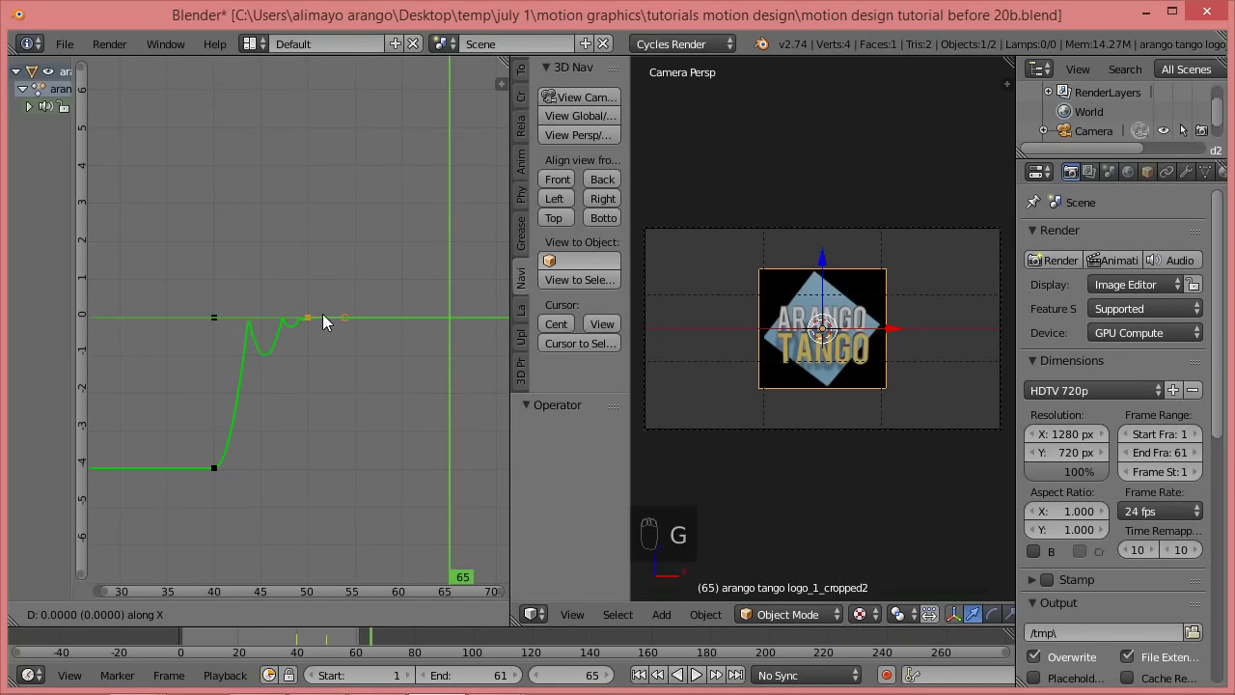
pyautogui.click(462, 329)
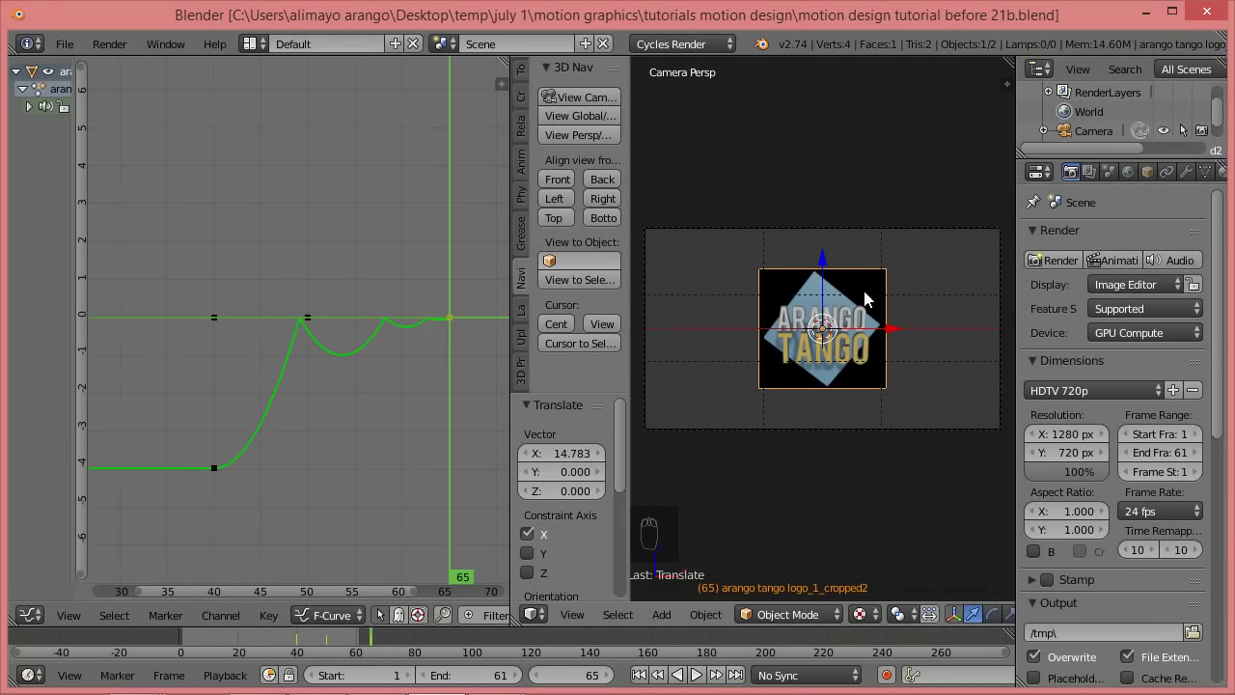
pyautogui.click(697, 676)
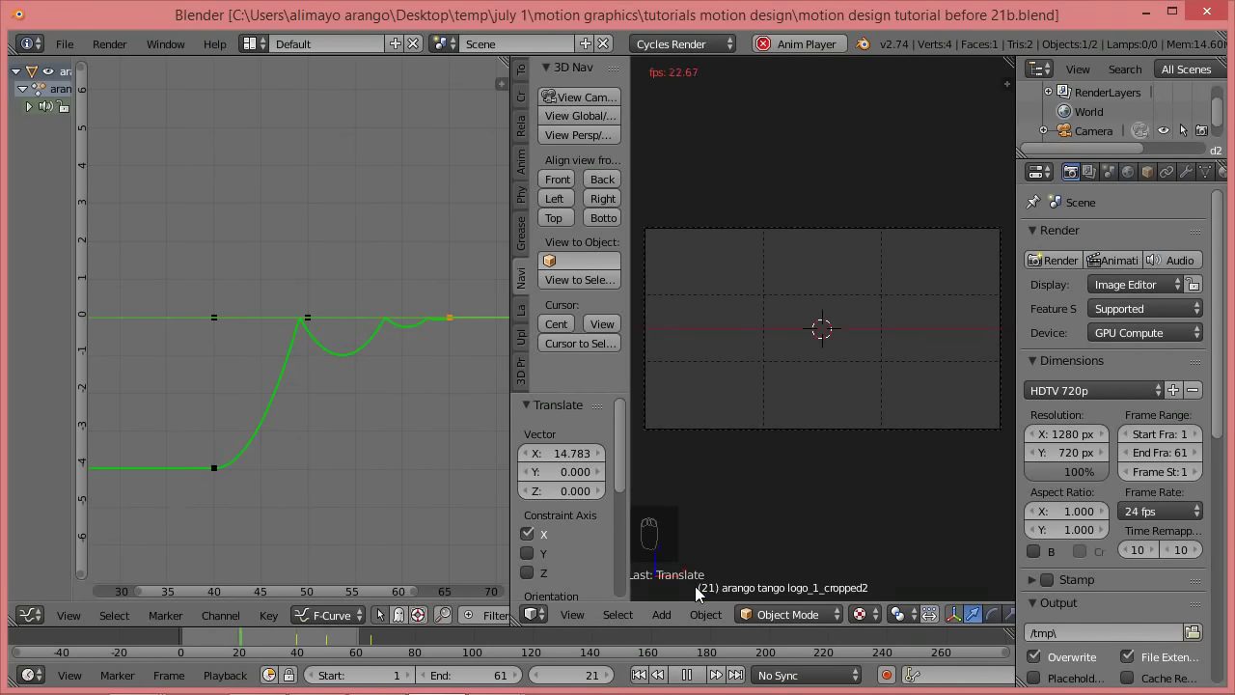
pyautogui.hotkey('alt', 'a')
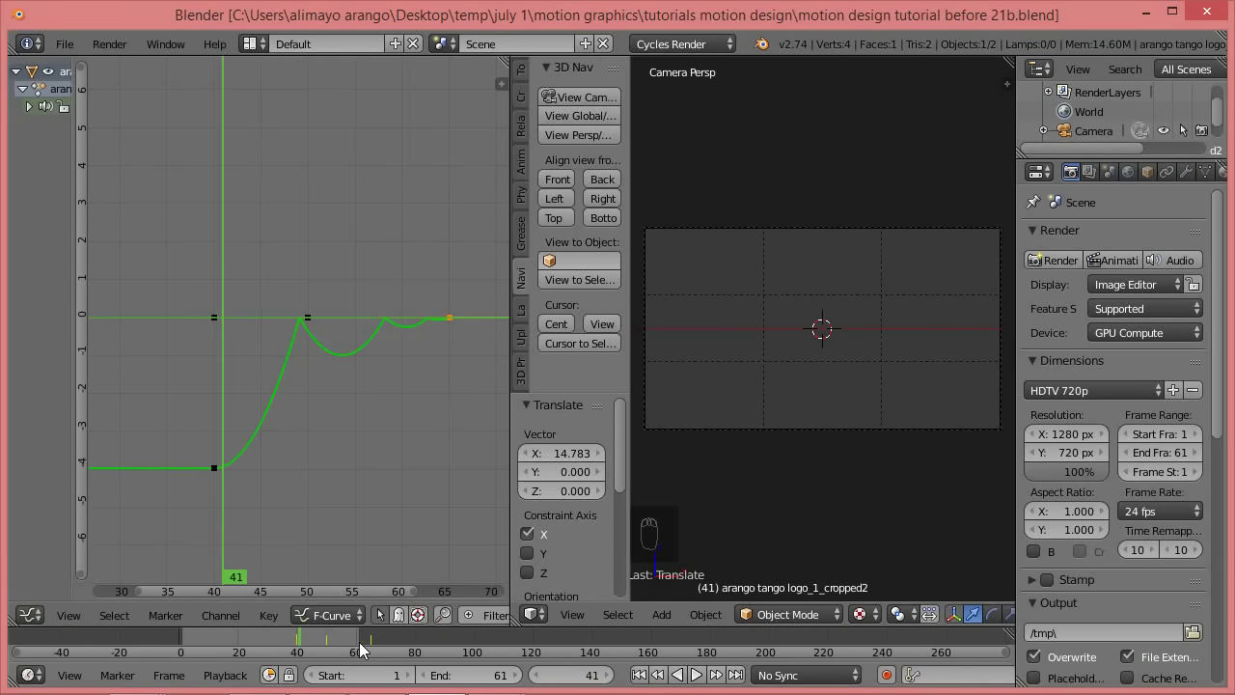
# - Set the animation's end frame to 80 and play the animation through once more
pyautogui.click(416, 636)
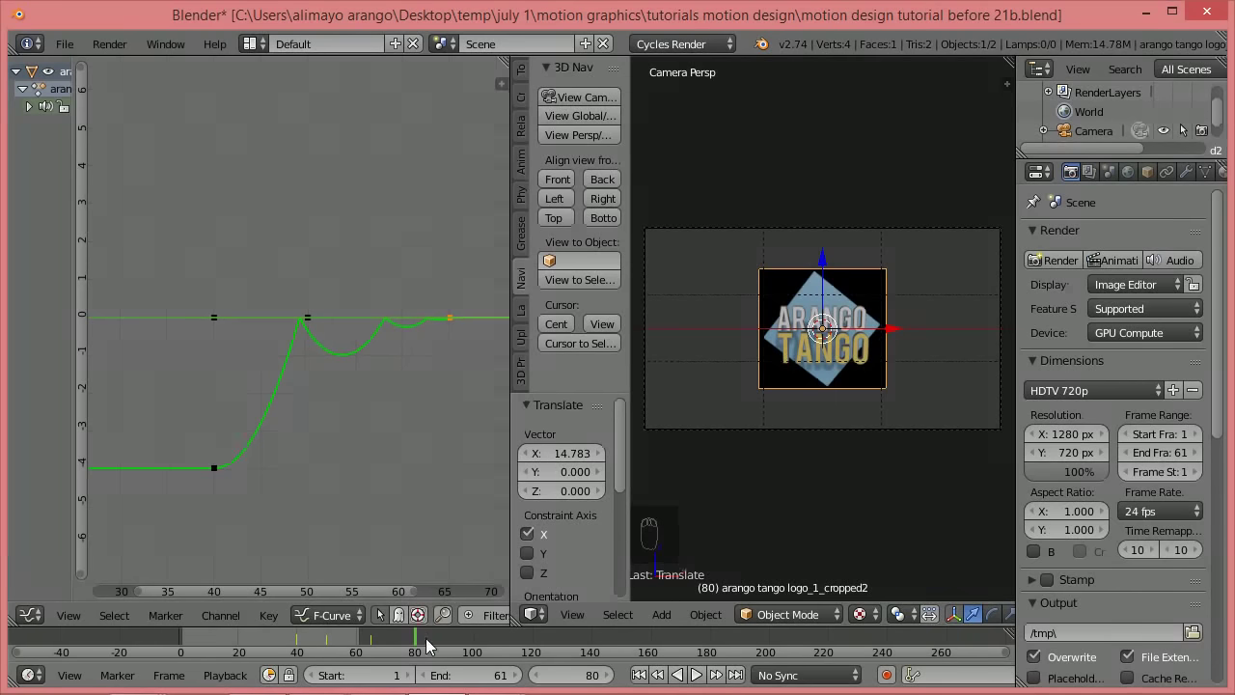
pyautogui.press('e')
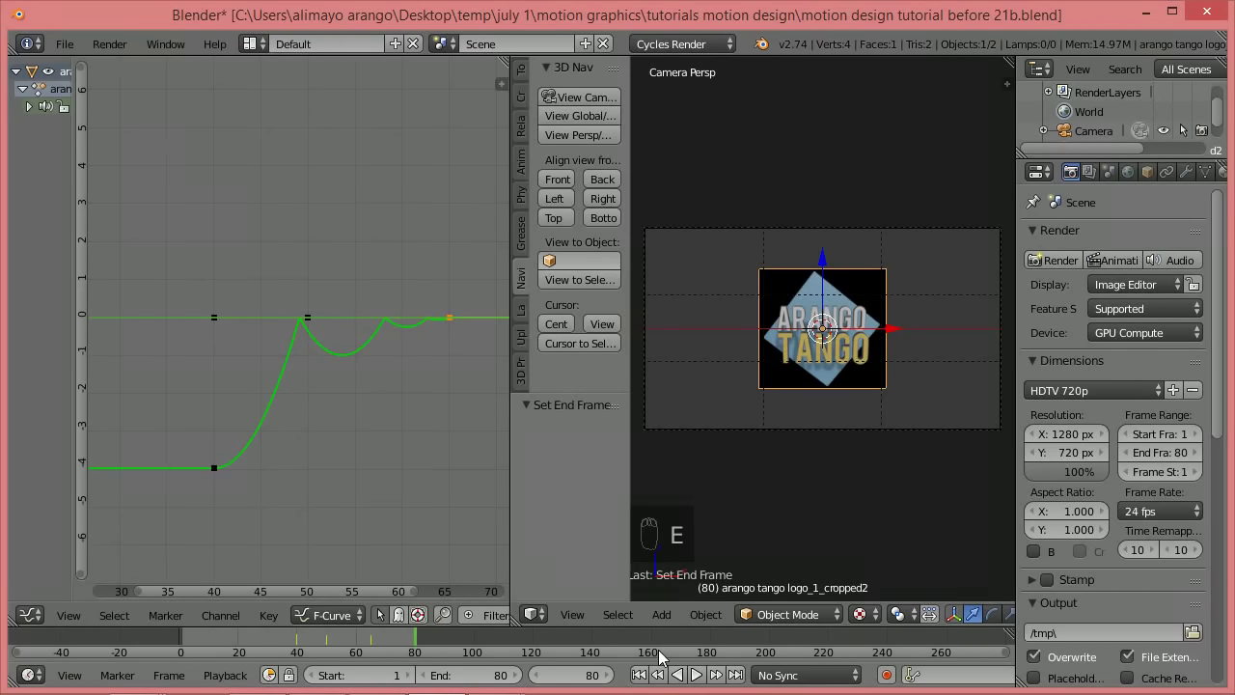
pyautogui.click(697, 675)
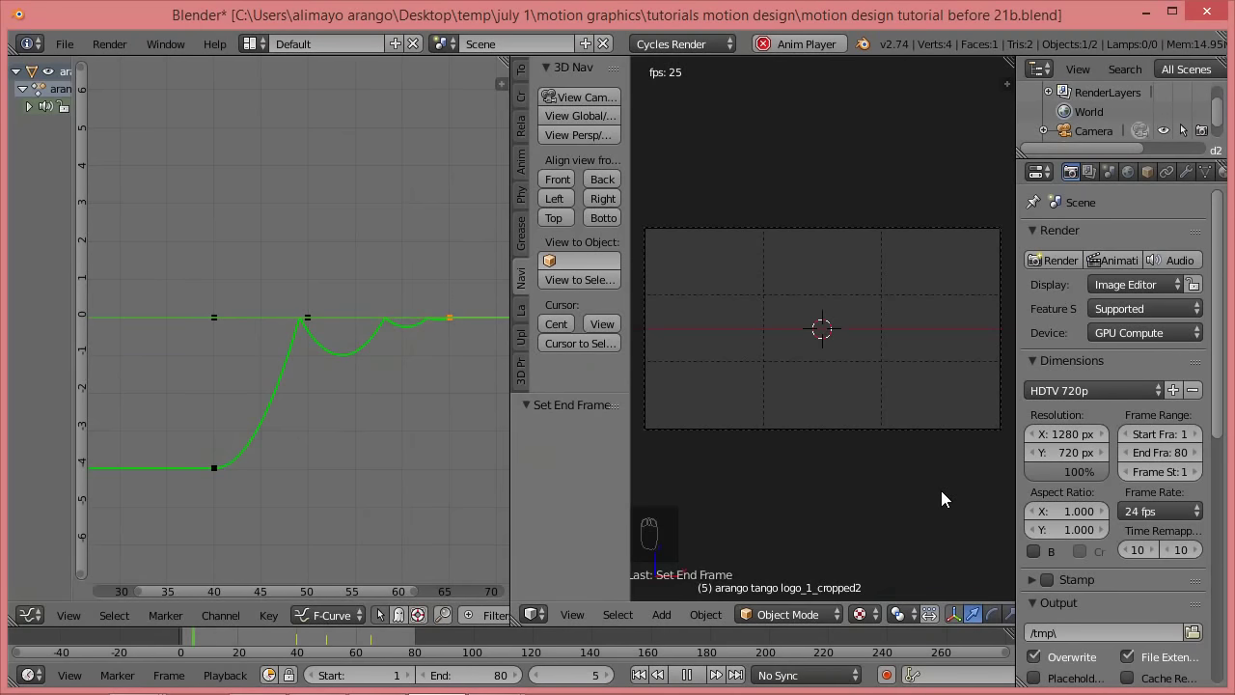
pyautogui.click(699, 676)
# - At frame 64, scale the logo plane down by a factor of about 0.516 in camera view and play the result
pyautogui.moveTo(360, 641); pyautogui.dragTo(370, 647)
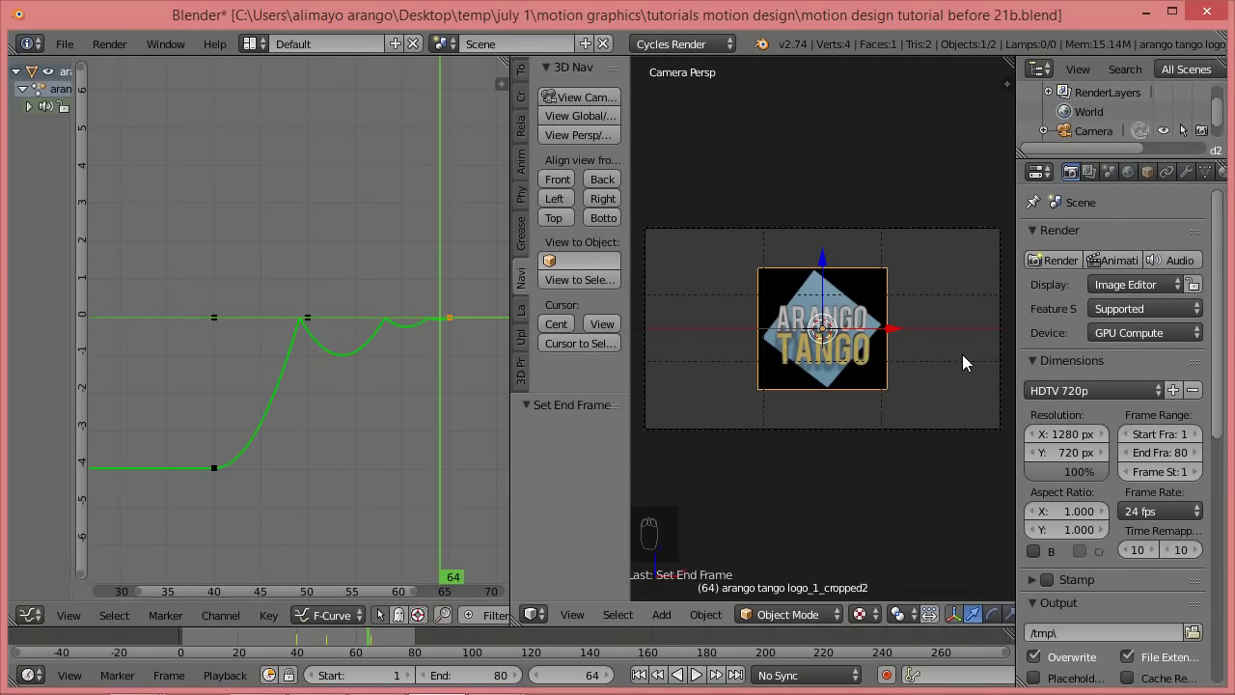
pyautogui.moveTo(965, 353); pyautogui.dragTo(913, 365, button='middle')
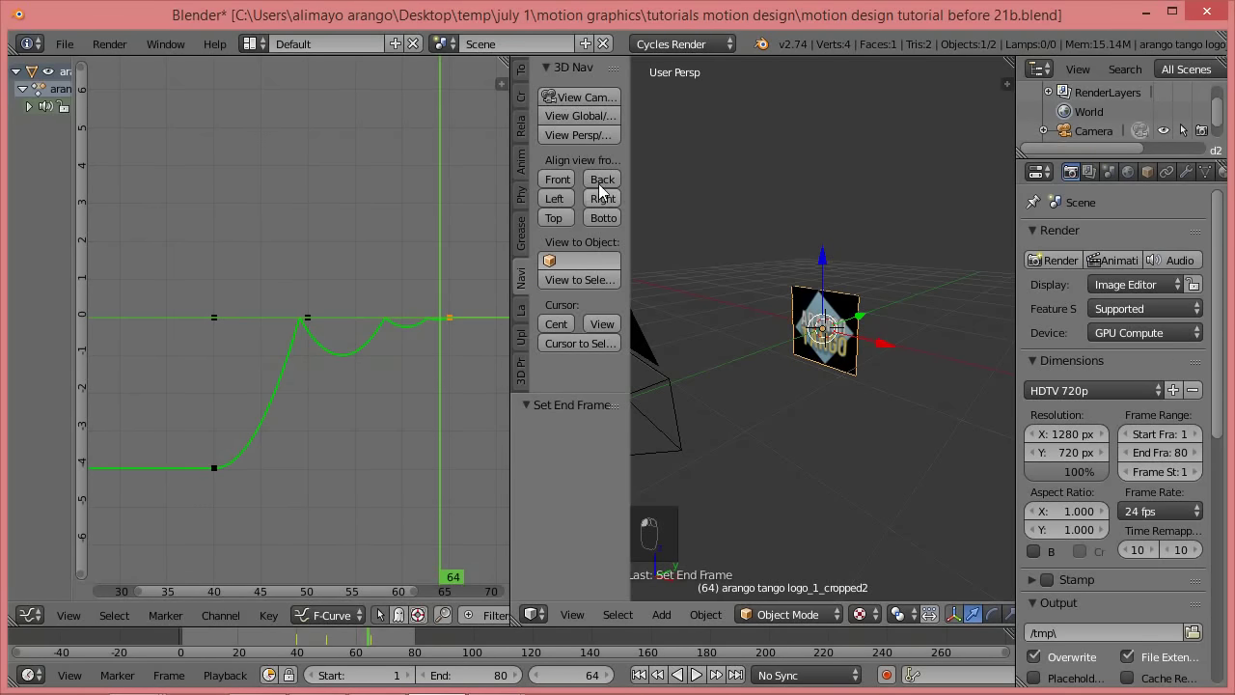
pyautogui.click(578, 98)
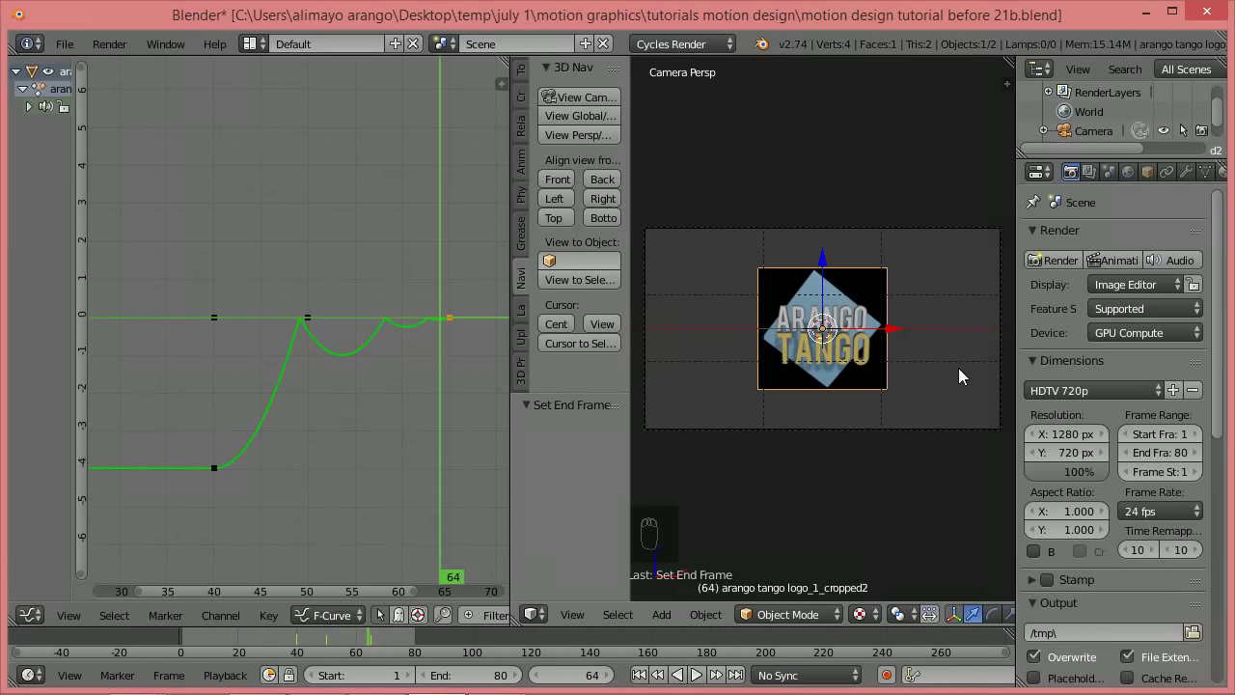
pyautogui.press('s')
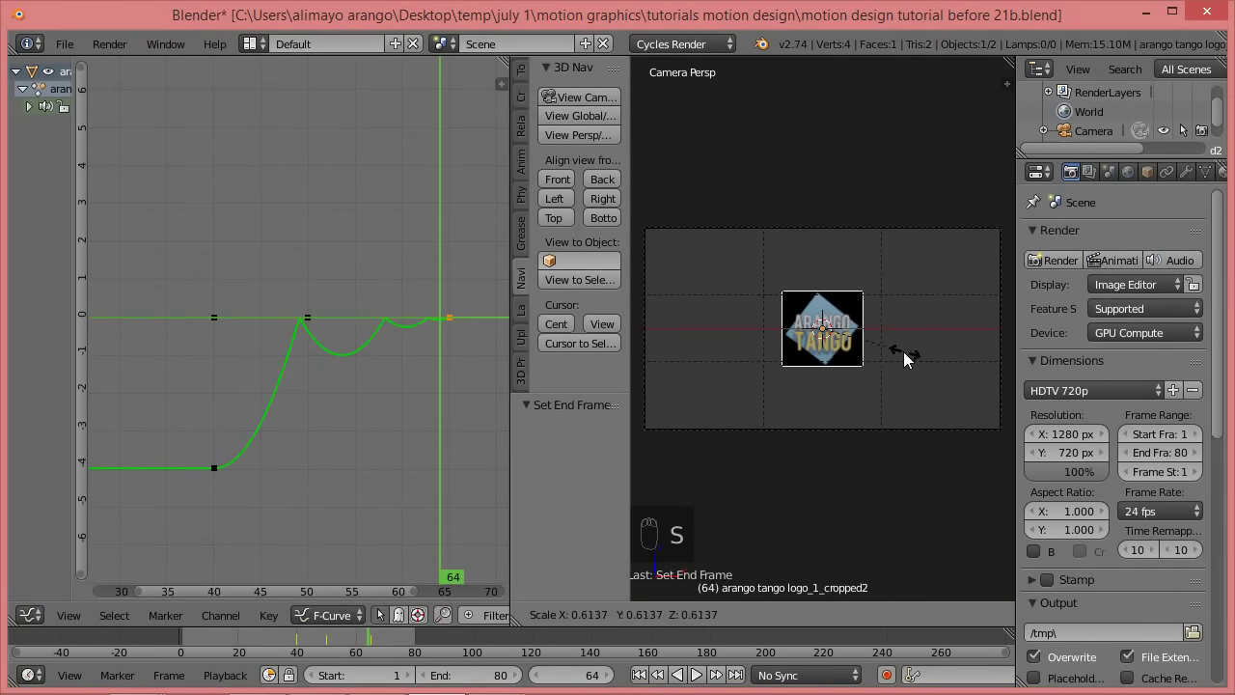
pyautogui.click(892, 351)
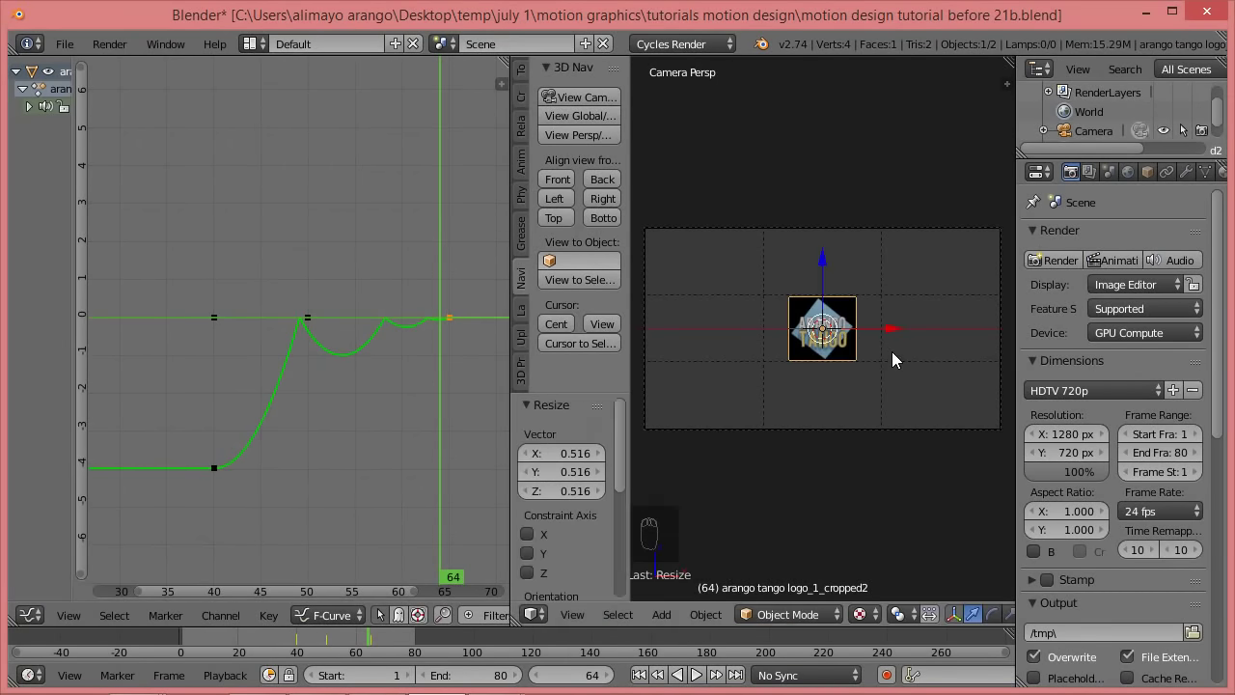
pyautogui.click(698, 675)
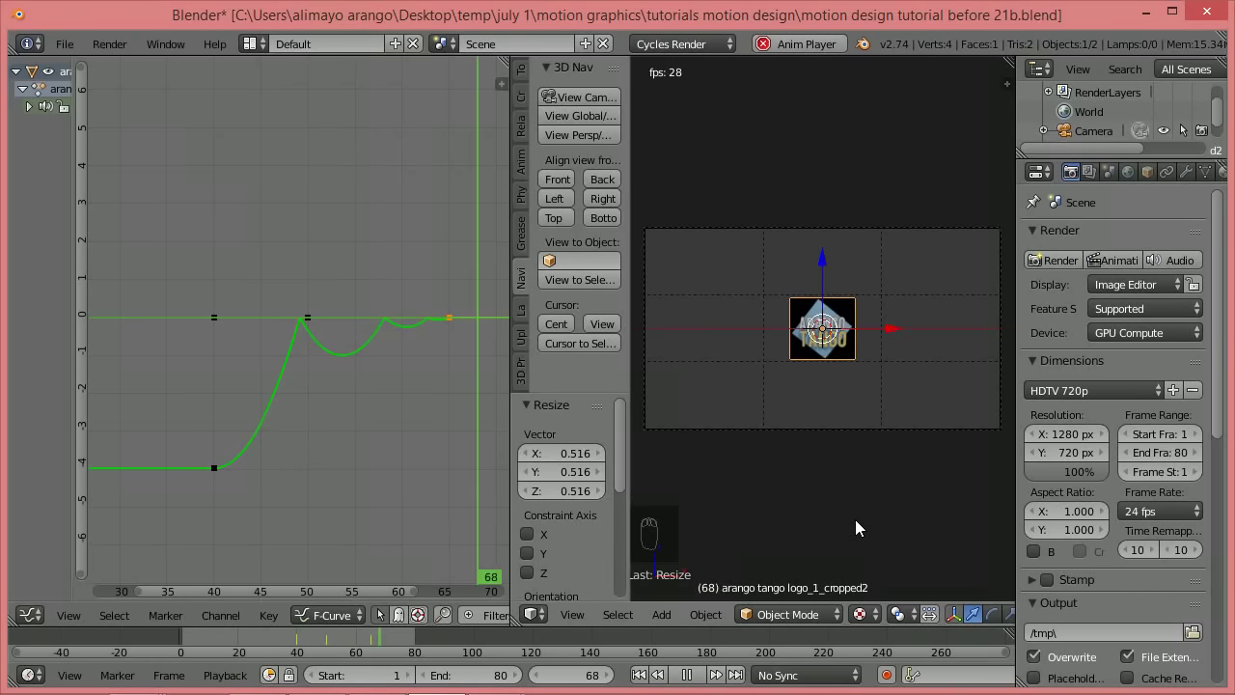
pyautogui.click(695, 676)
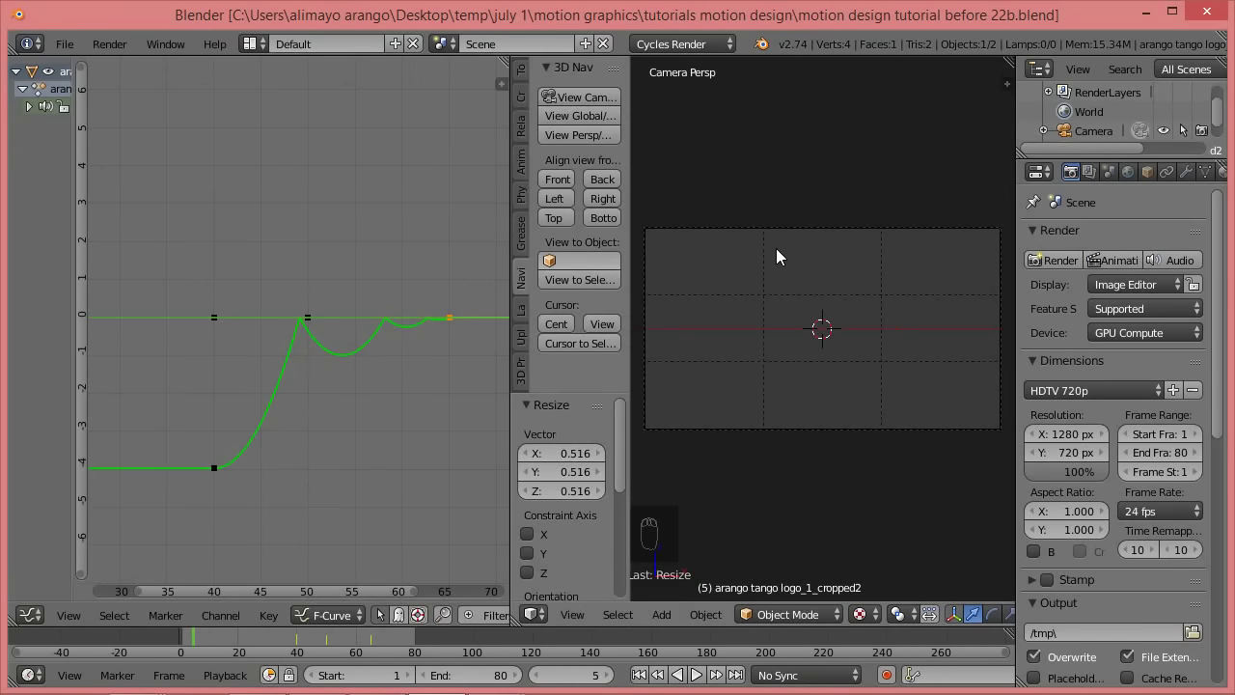
# - Switch the Graph Editor area back to a 3D View and orbit the other view to see the camera and logo from outside
pyautogui.click(31, 616)
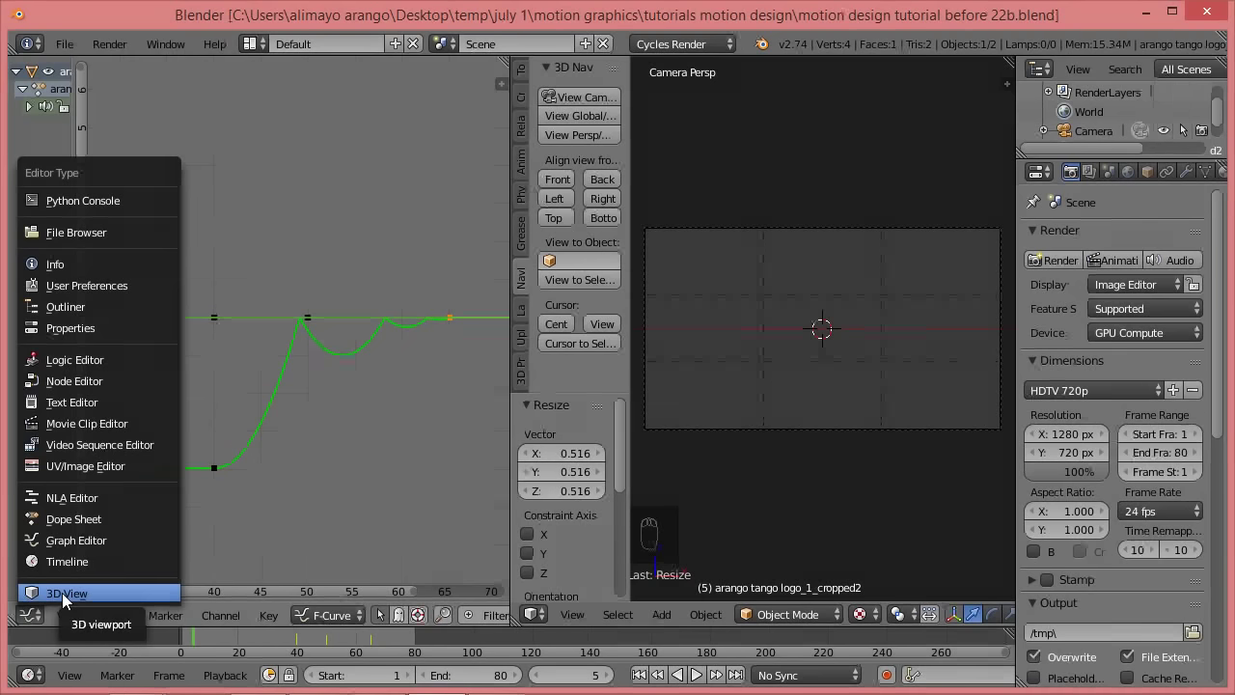
pyautogui.click(62, 593)
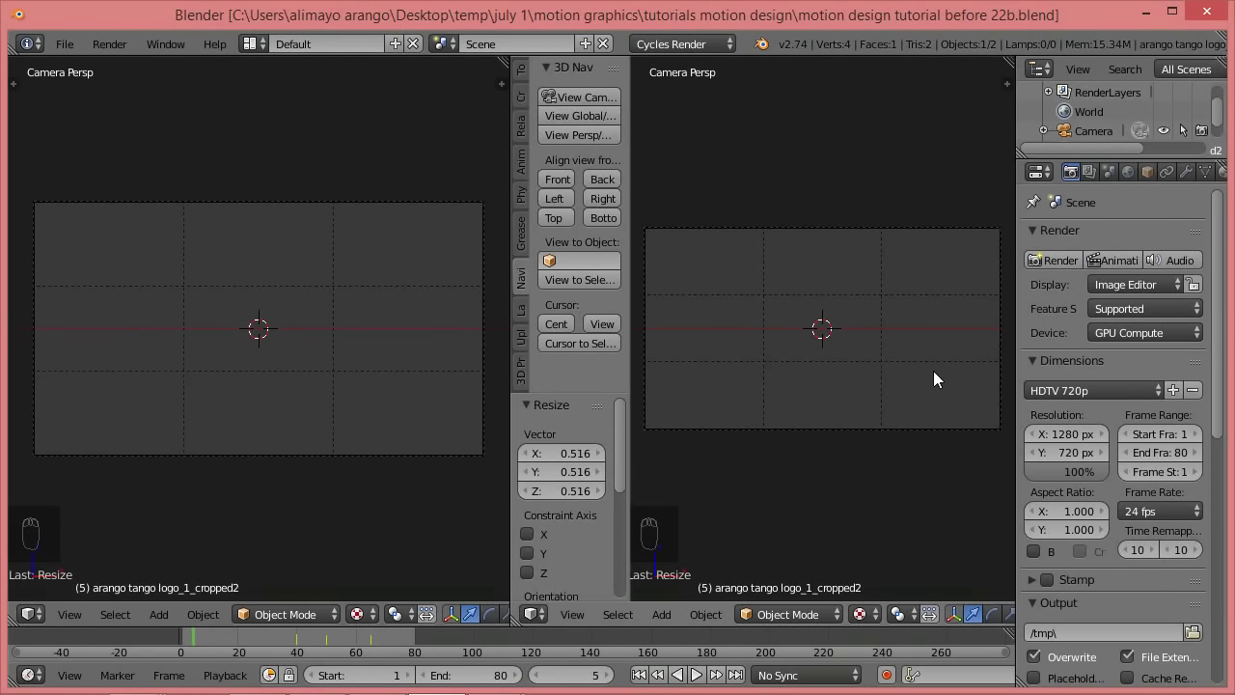
pyautogui.moveTo(929, 369); pyautogui.dragTo(833, 390, button='middle')
pyautogui.scroll(-8, 905, 380)
pyautogui.moveTo(940, 373); pyautogui.dragTo(830, 387, button='middle')
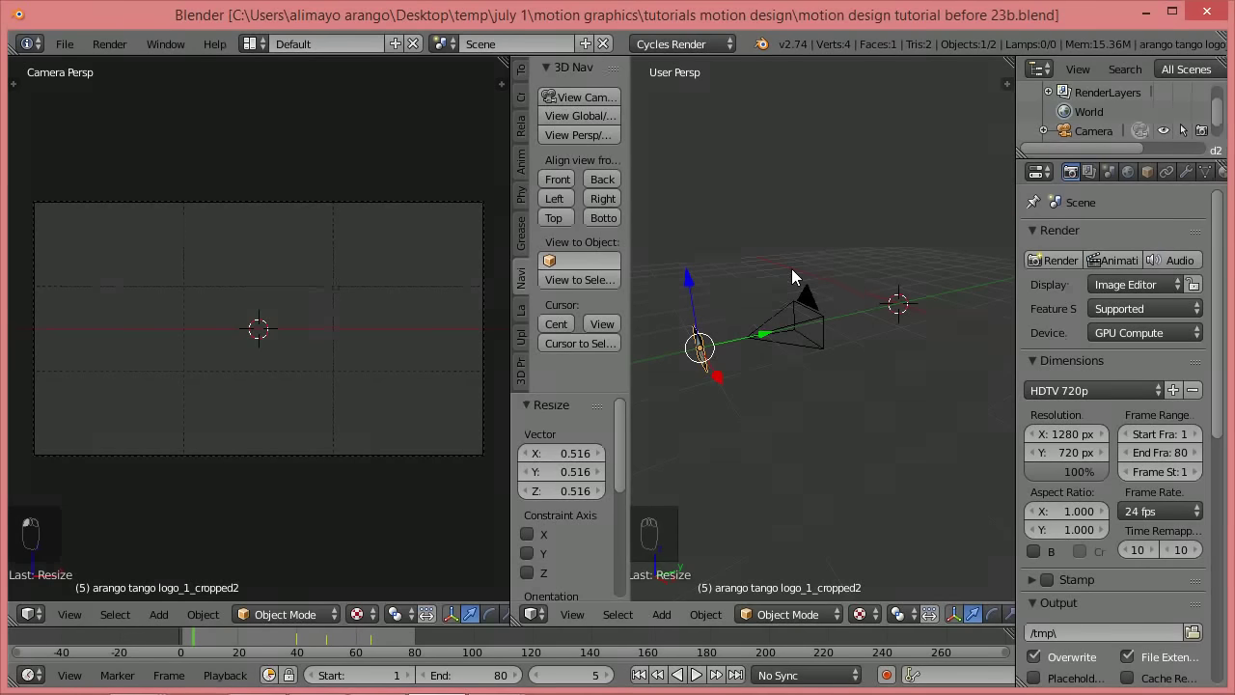
# - Move the current frame to 65, add a text object and rotate it 90° about the X axis
pyautogui.moveTo(202, 639); pyautogui.dragTo(371, 639)
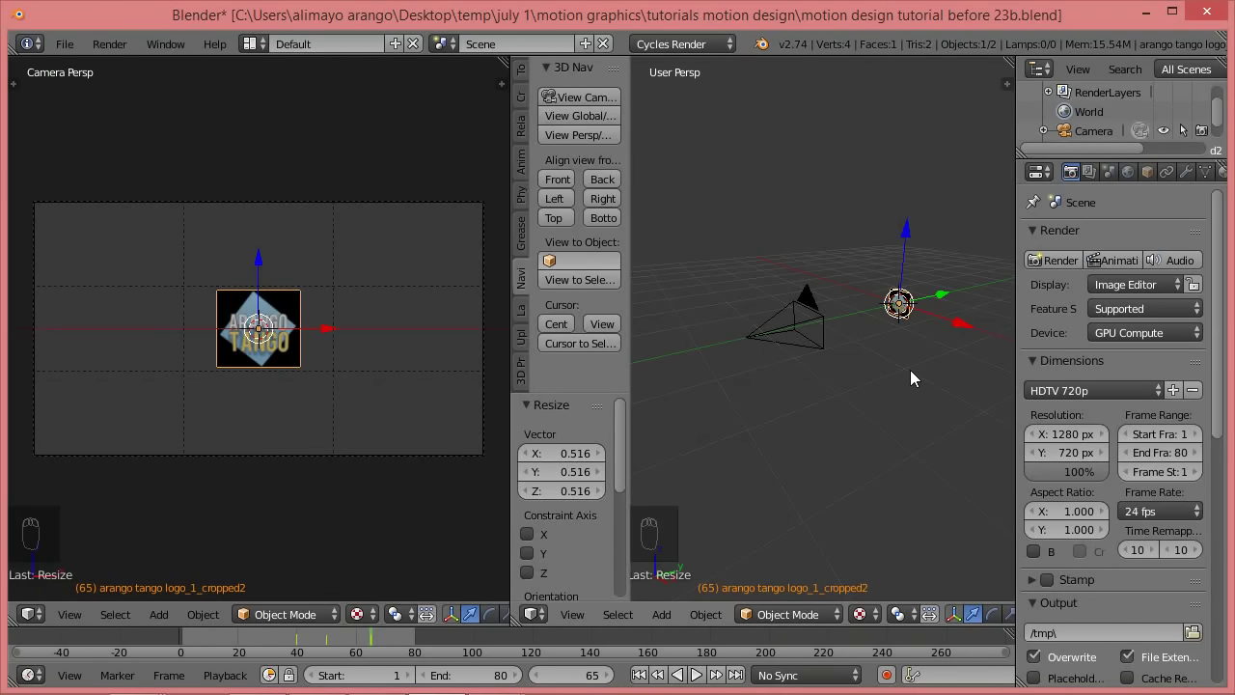
pyautogui.hotkey('shift', 'a')
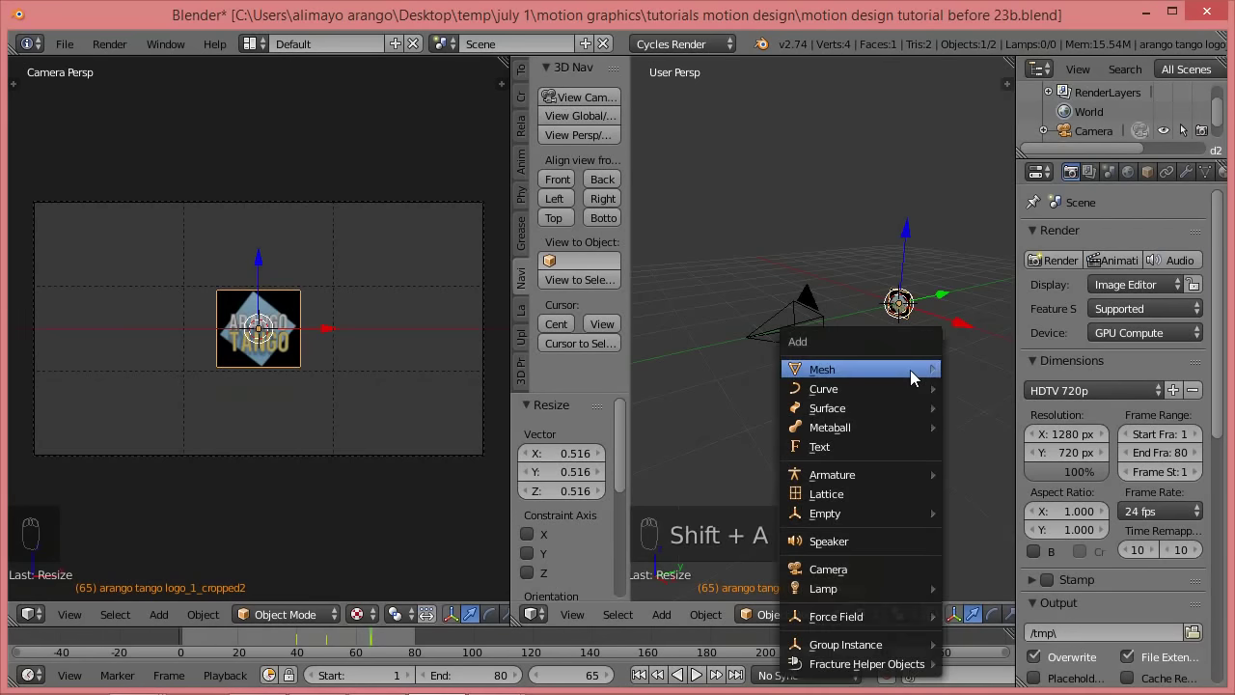
pyautogui.moveTo(910, 369)
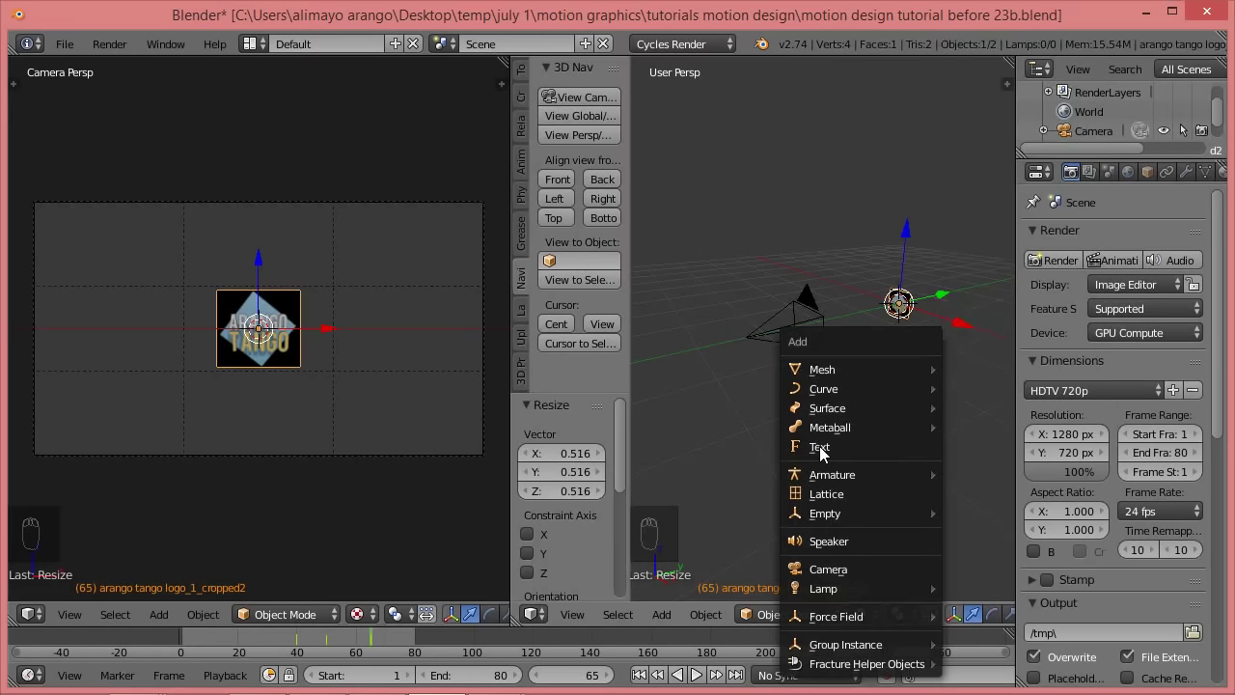
pyautogui.click(819, 446)
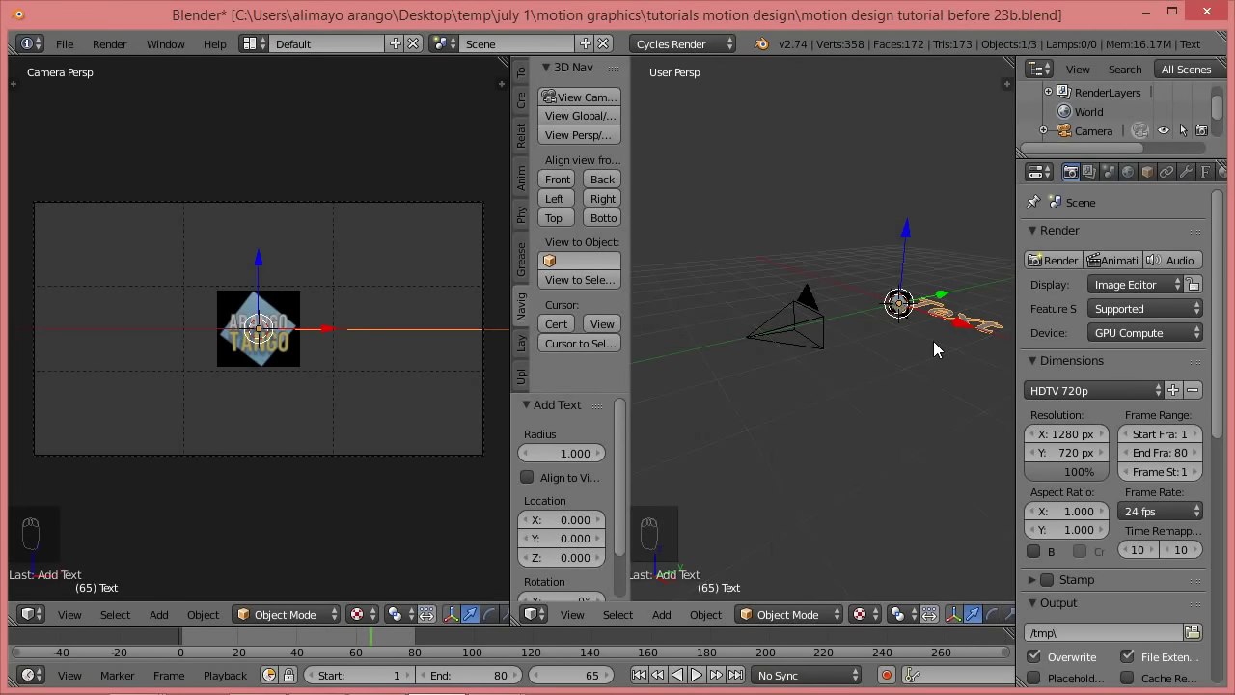
pyautogui.write('rx90')
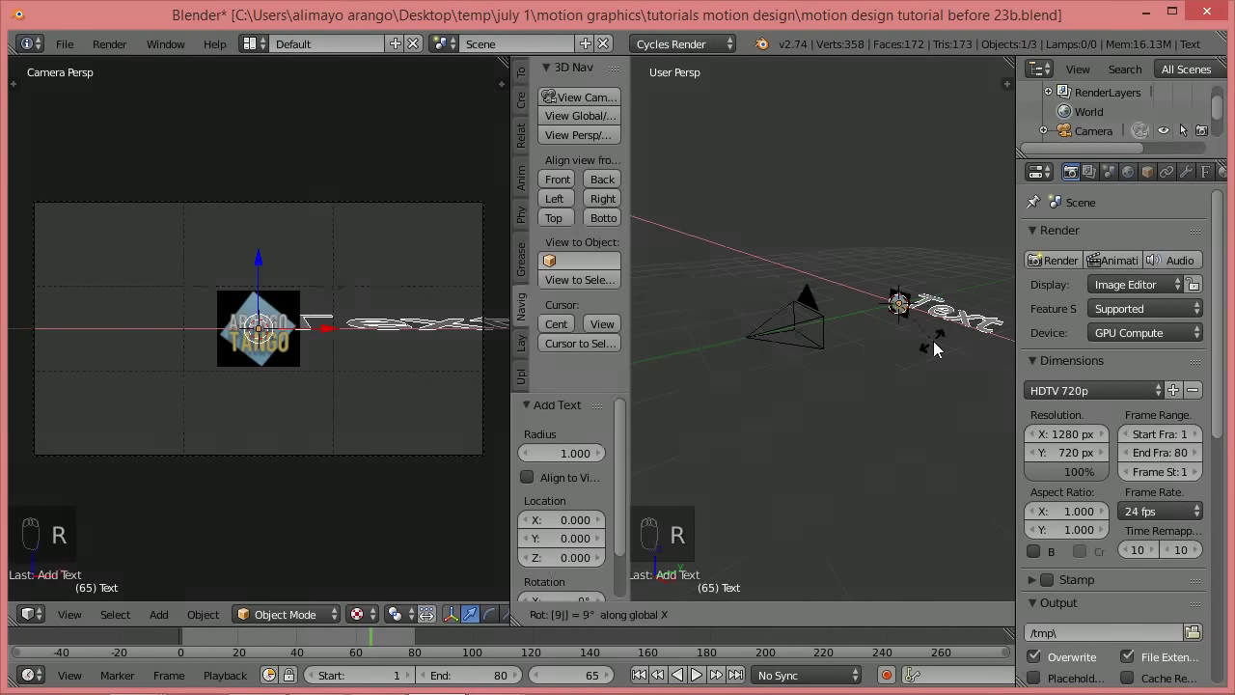
pyautogui.press('Return')
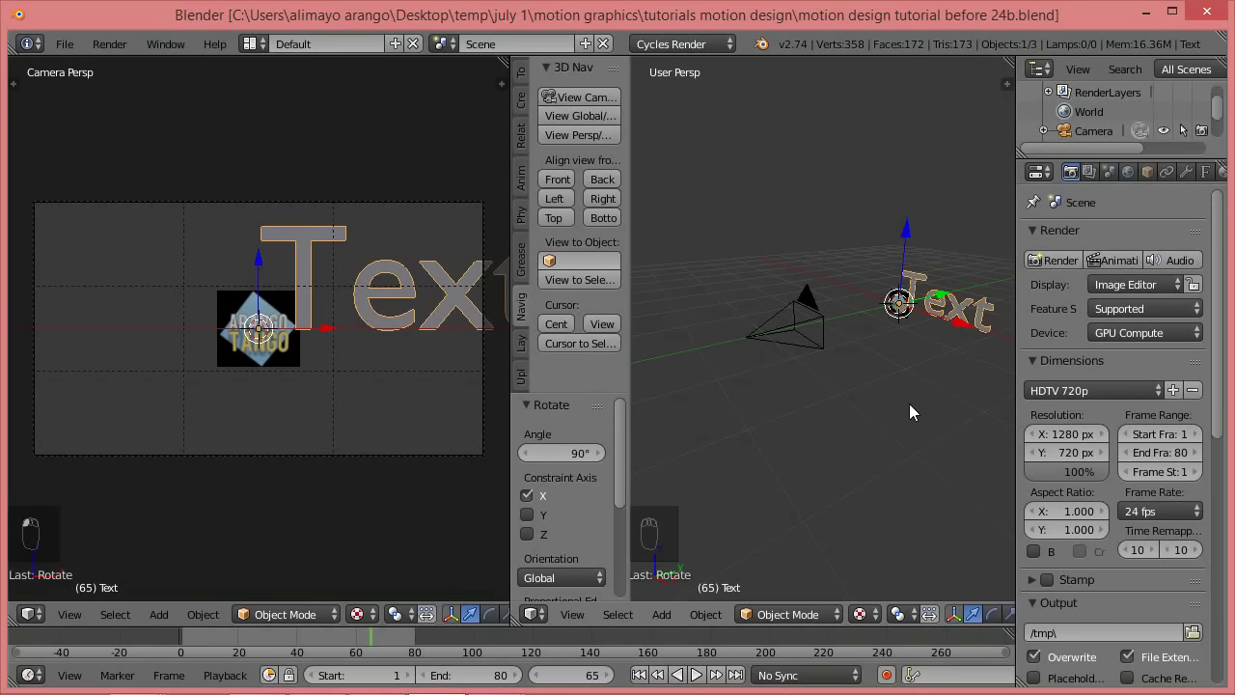
# - Scale the text along Z by about 0.751 and move it down about 0.277 along Z
pyautogui.press('s')
pyautogui.press('z')
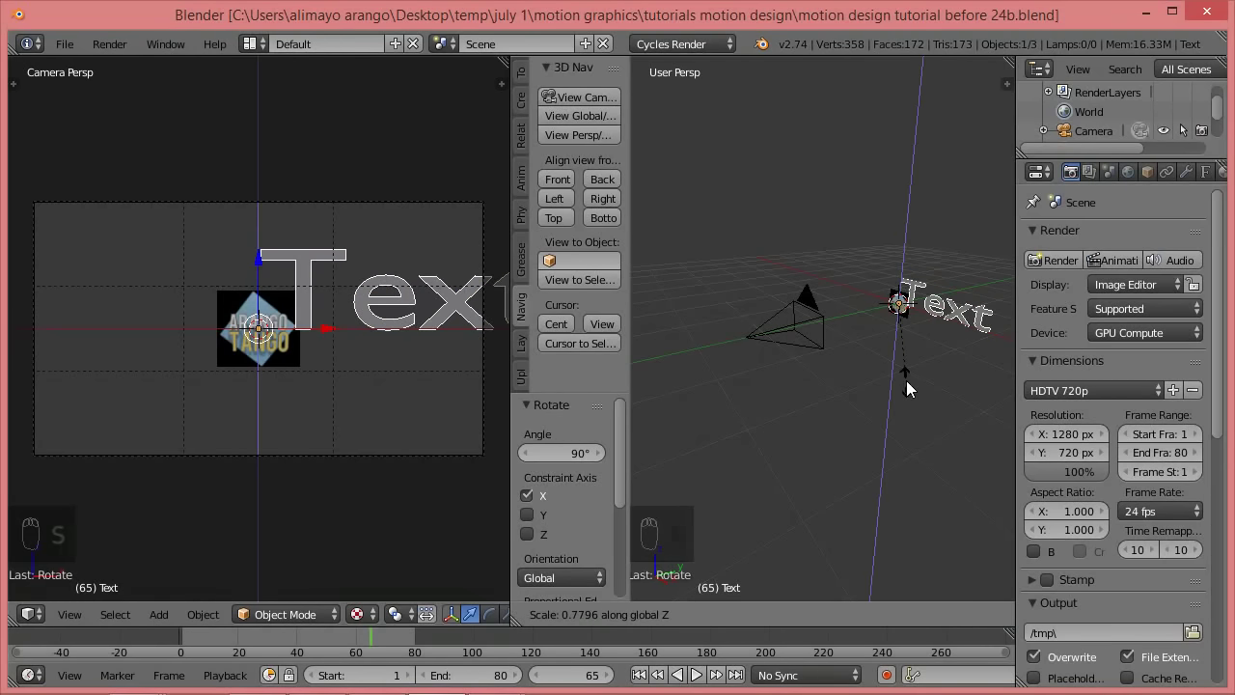
pyautogui.click(906, 377)
pyautogui.press('g')
pyautogui.press('z')
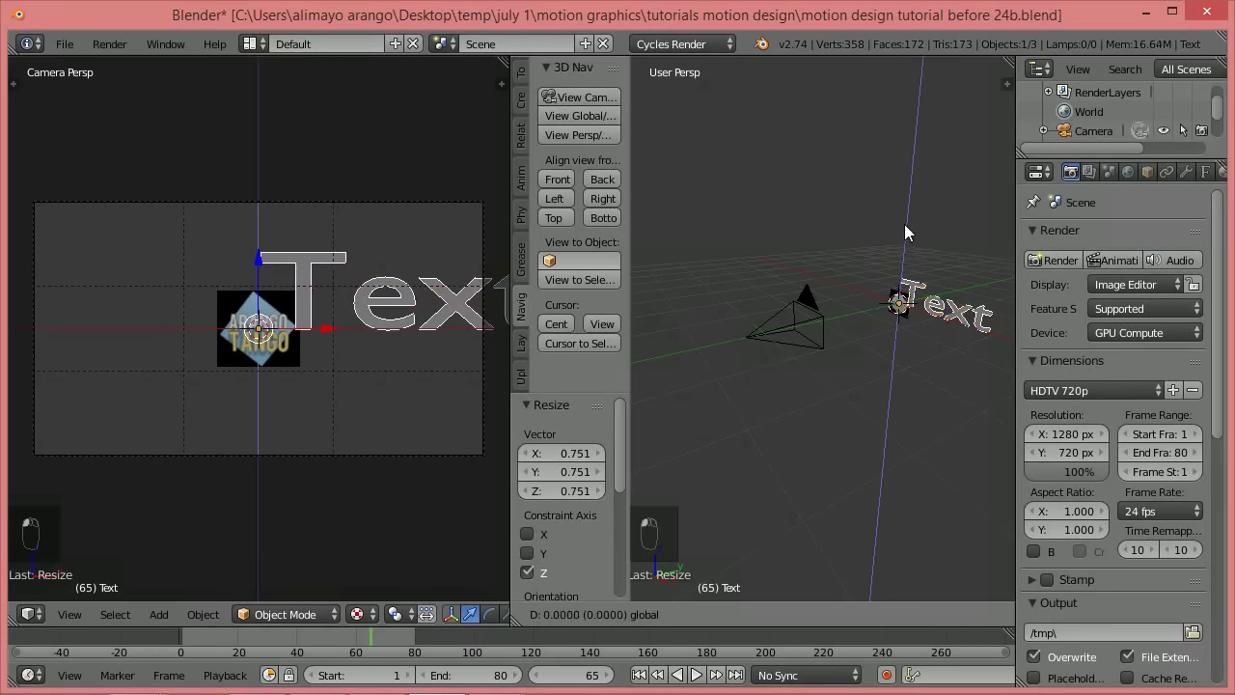
pyautogui.click(904, 241)
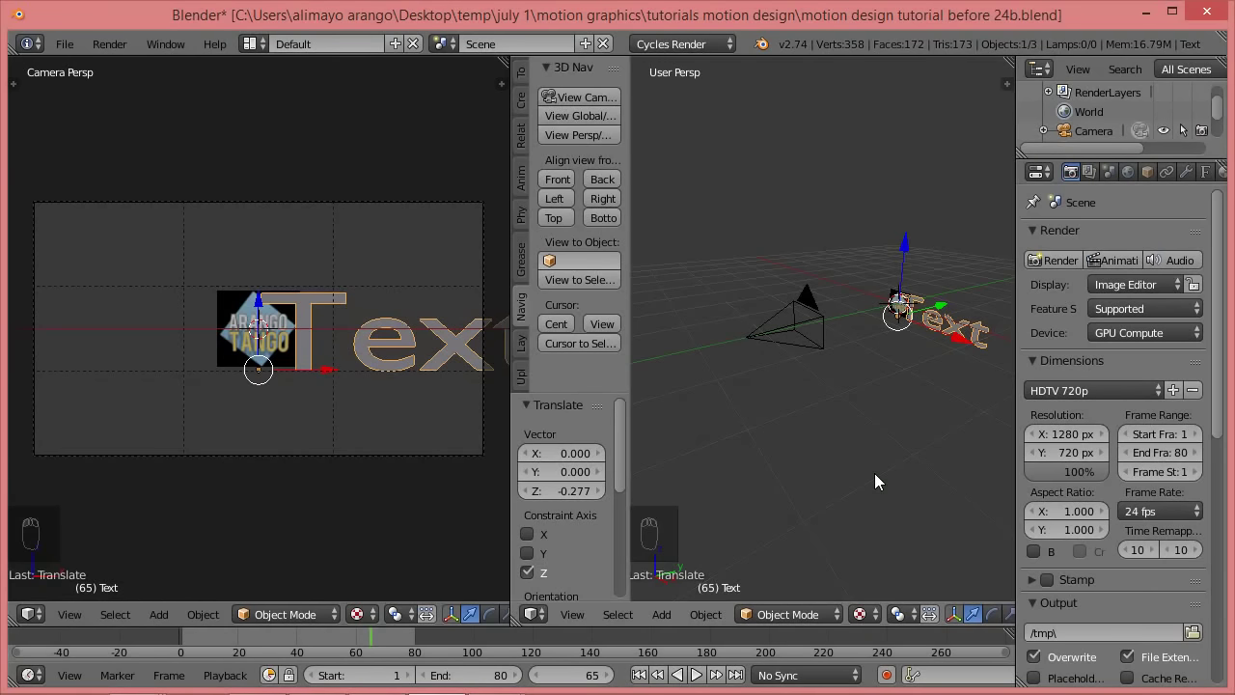
# - In Edit Mode, replace the default text with "Drawing instructions", leaving two spaces between the words
pyautogui.press('Tab')
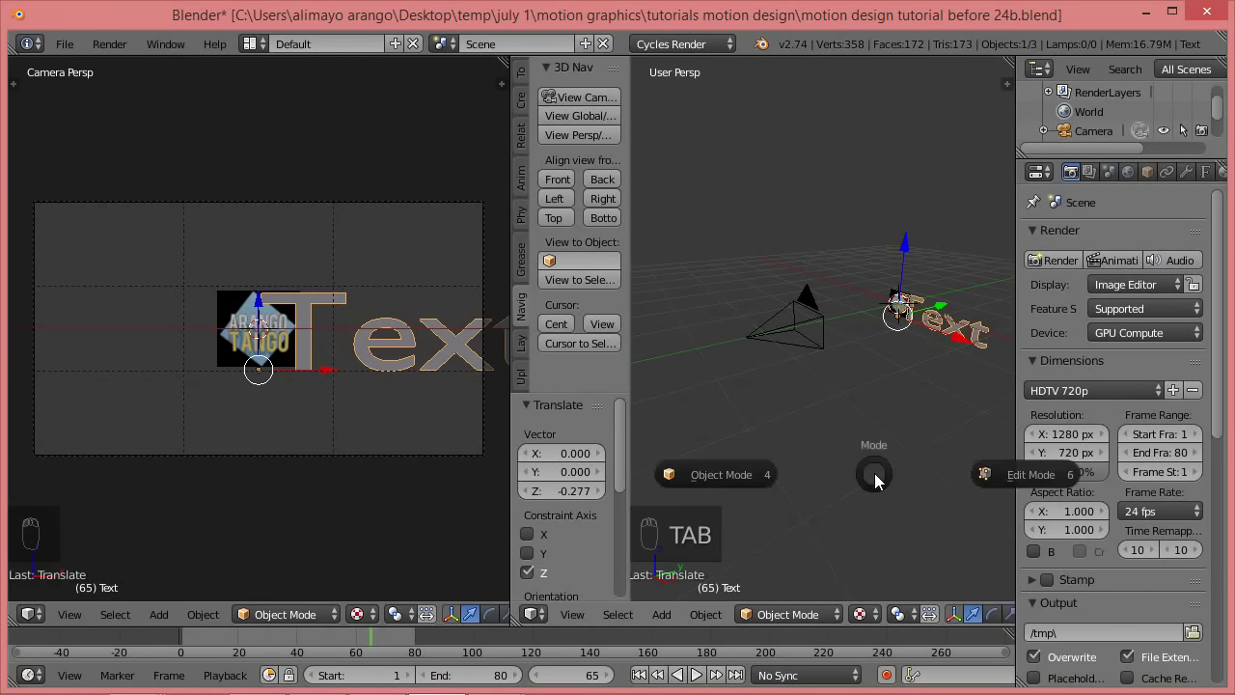
pyautogui.click(986, 469)
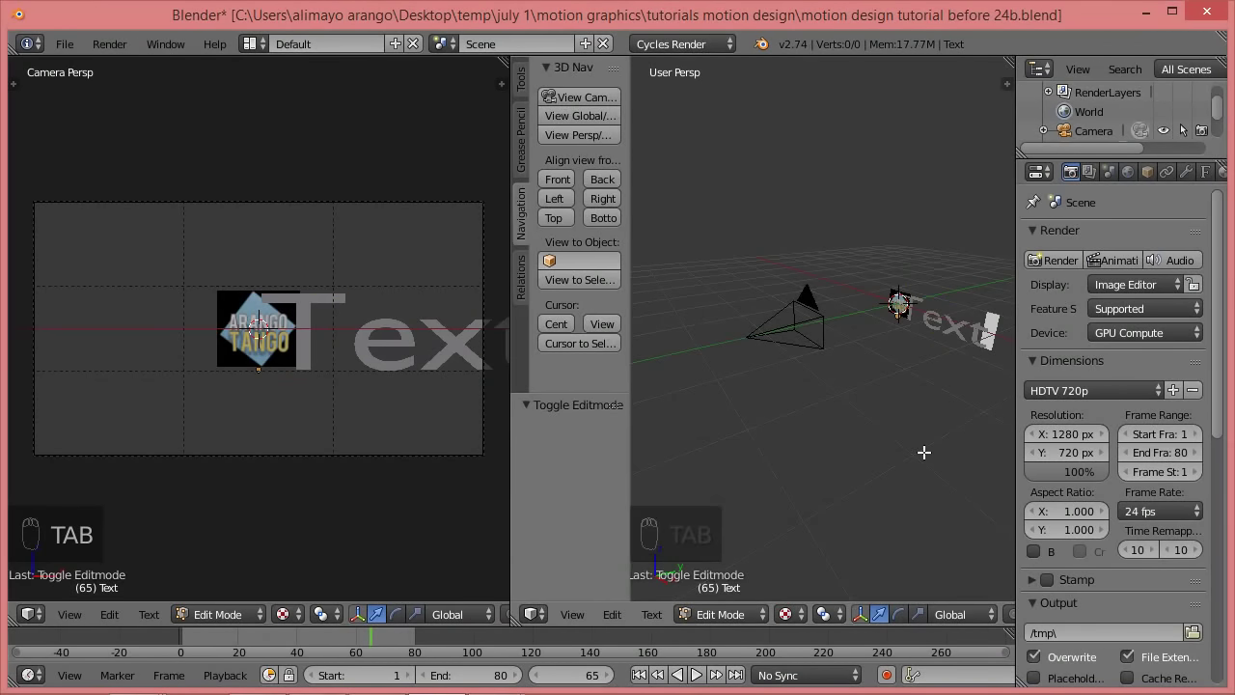
pyautogui.press('BackSpace')
pyautogui.press('BackSpace')
pyautogui.press('BackSpace')
pyautogui.press('BackSpace')
pyautogui.press('BackSpace')
pyautogui.press('BackSpace')
pyautogui.write('Draw')
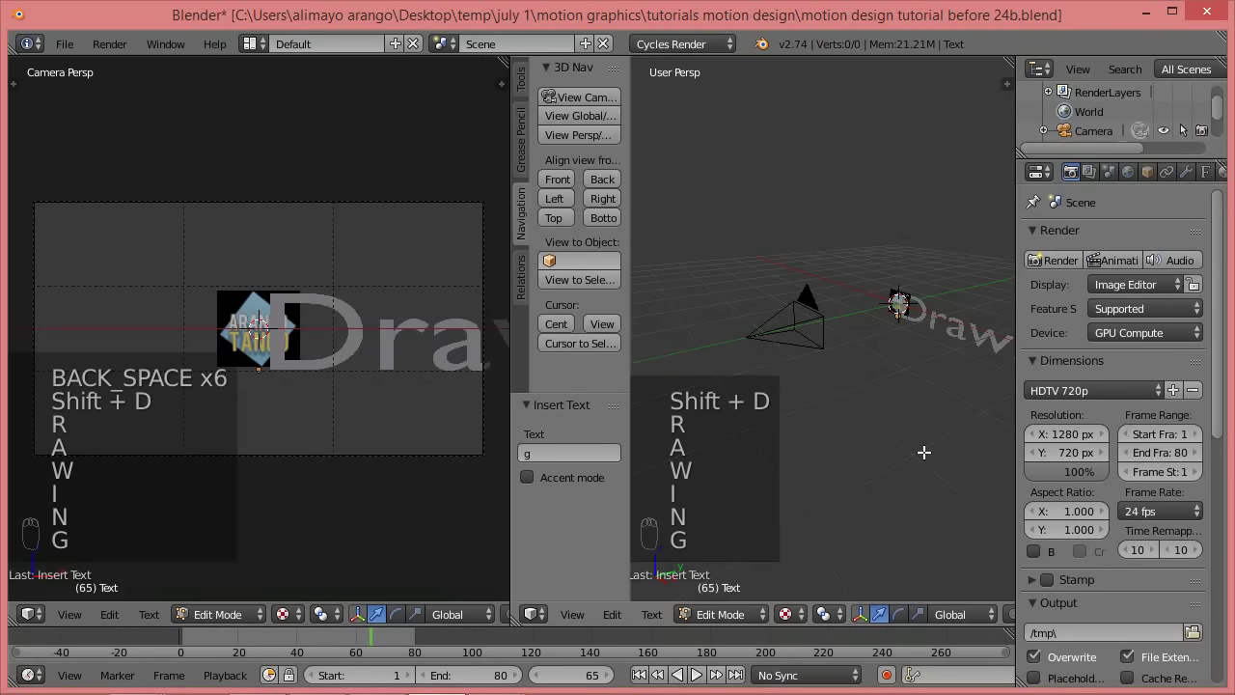
pyautogui.write('ing  instruc')
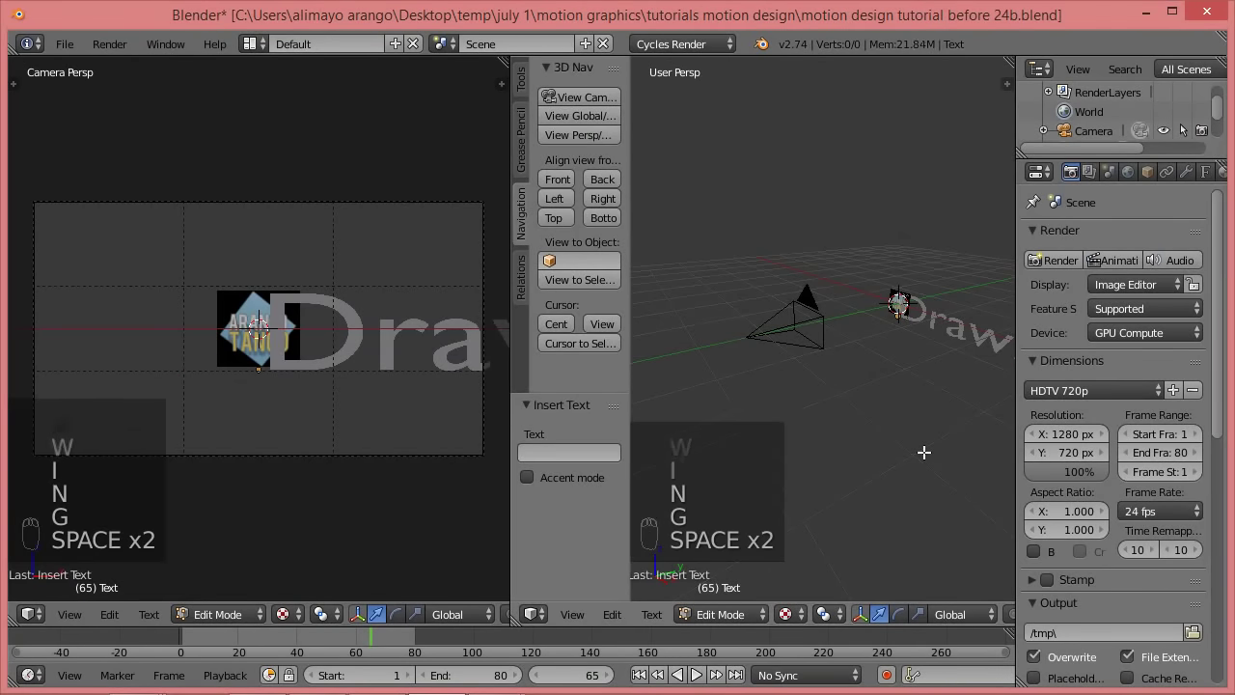
pyautogui.write('tions')
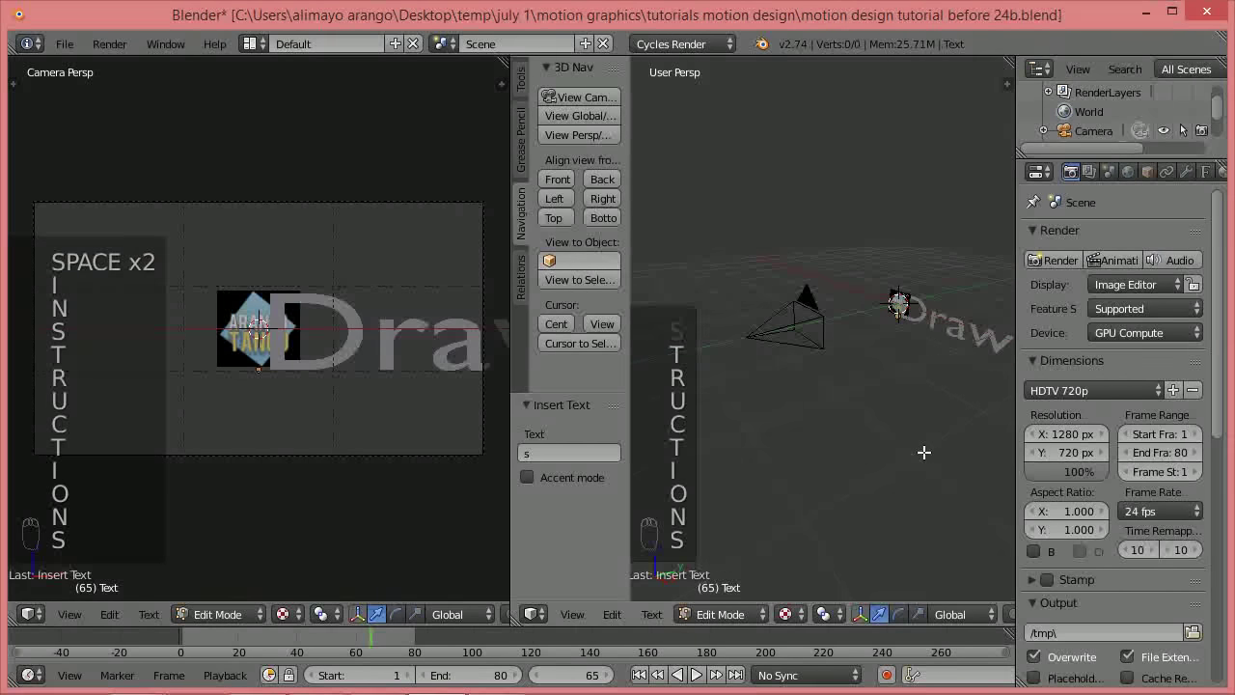
# - Add a line break at the end of the text and return the text object to Object Mode
pyautogui.press('Return')
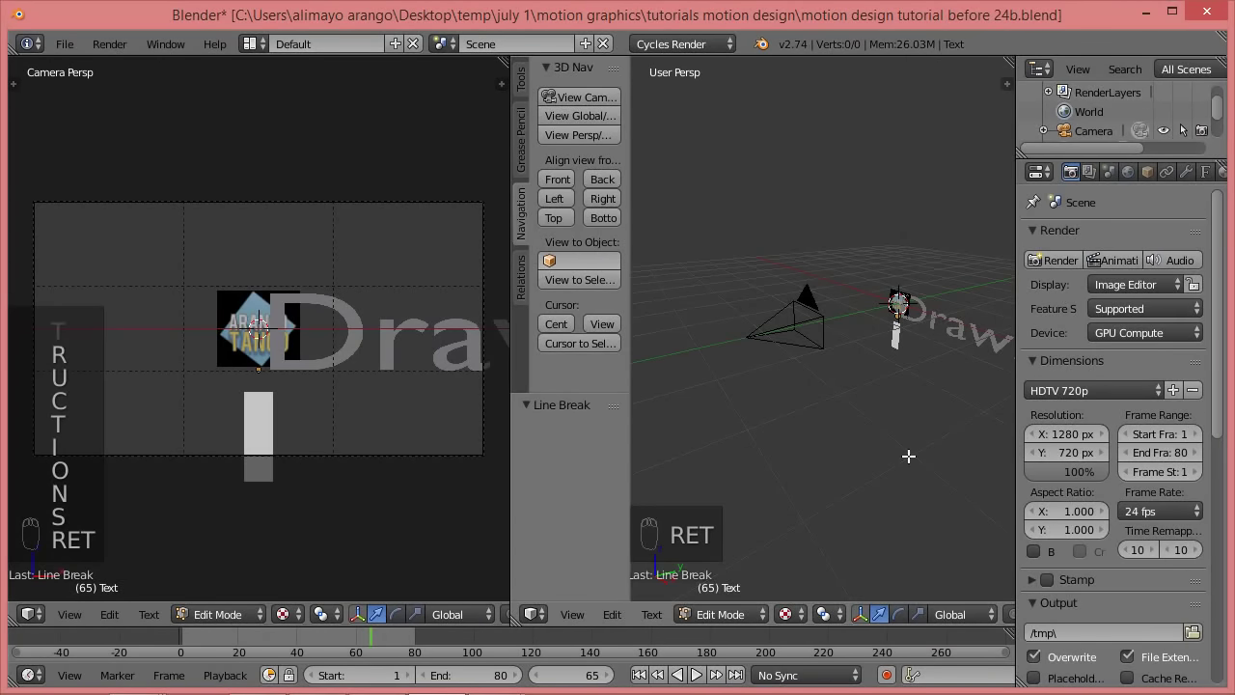
pyautogui.press('Tab')
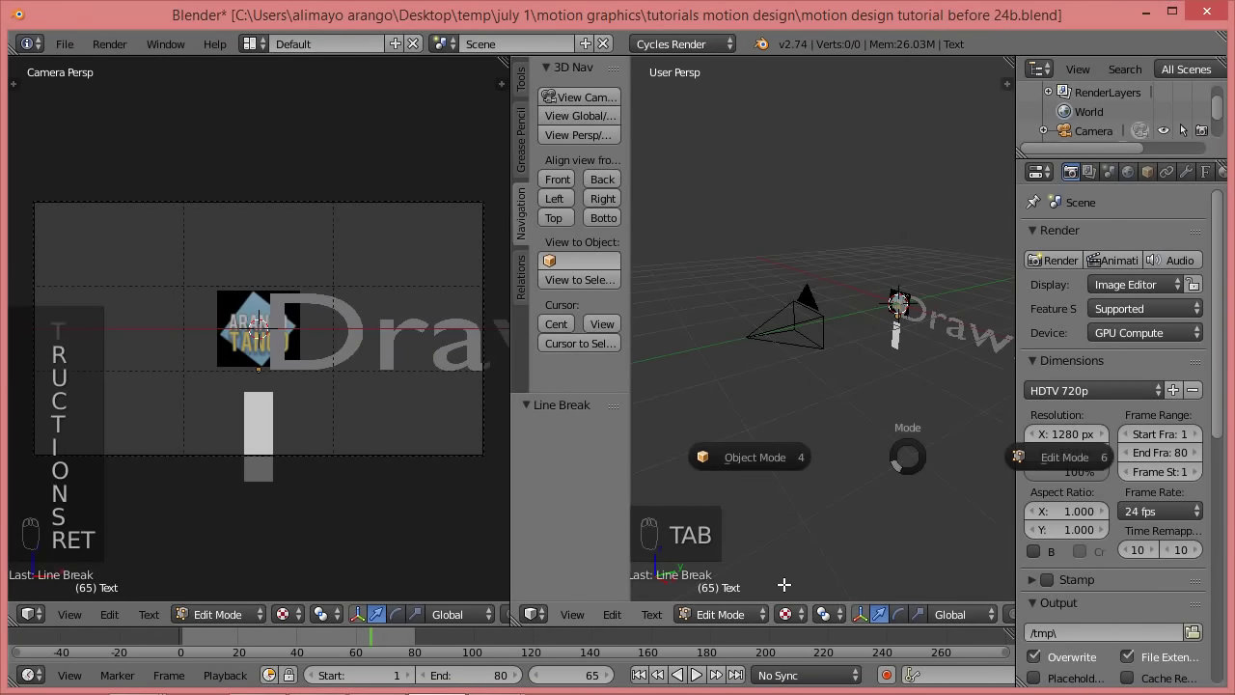
pyautogui.click(762, 463)
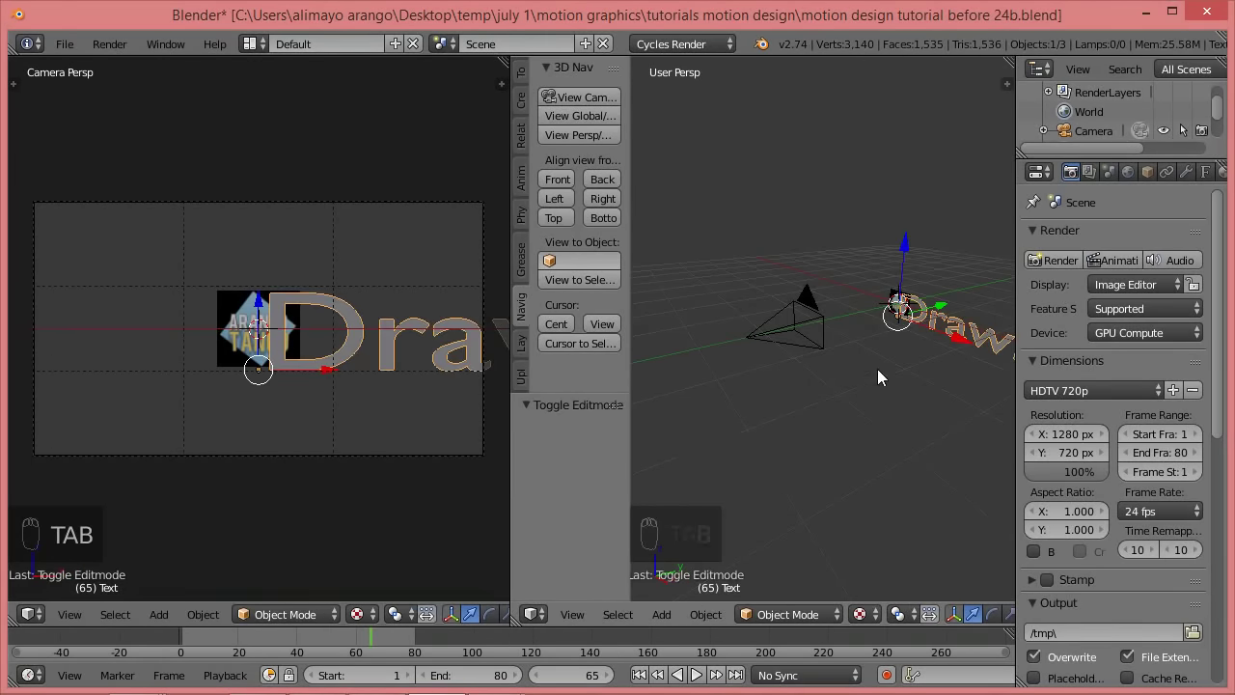
# - Move the text object about -2.159 along the X axis
pyautogui.scroll(-2, 877, 367)
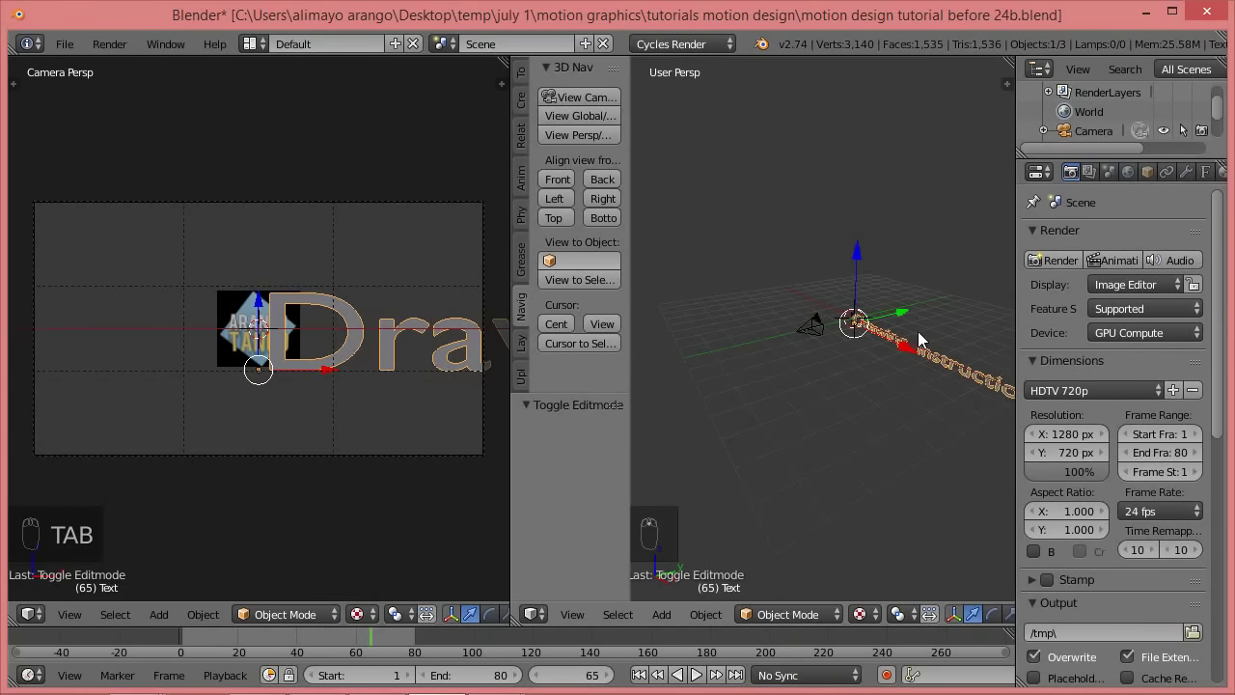
pyautogui.keyDown('shift'); pyautogui.moveTo(929, 291); pyautogui.dragTo(872, 282, button='middle'); pyautogui.keyUp('shift')
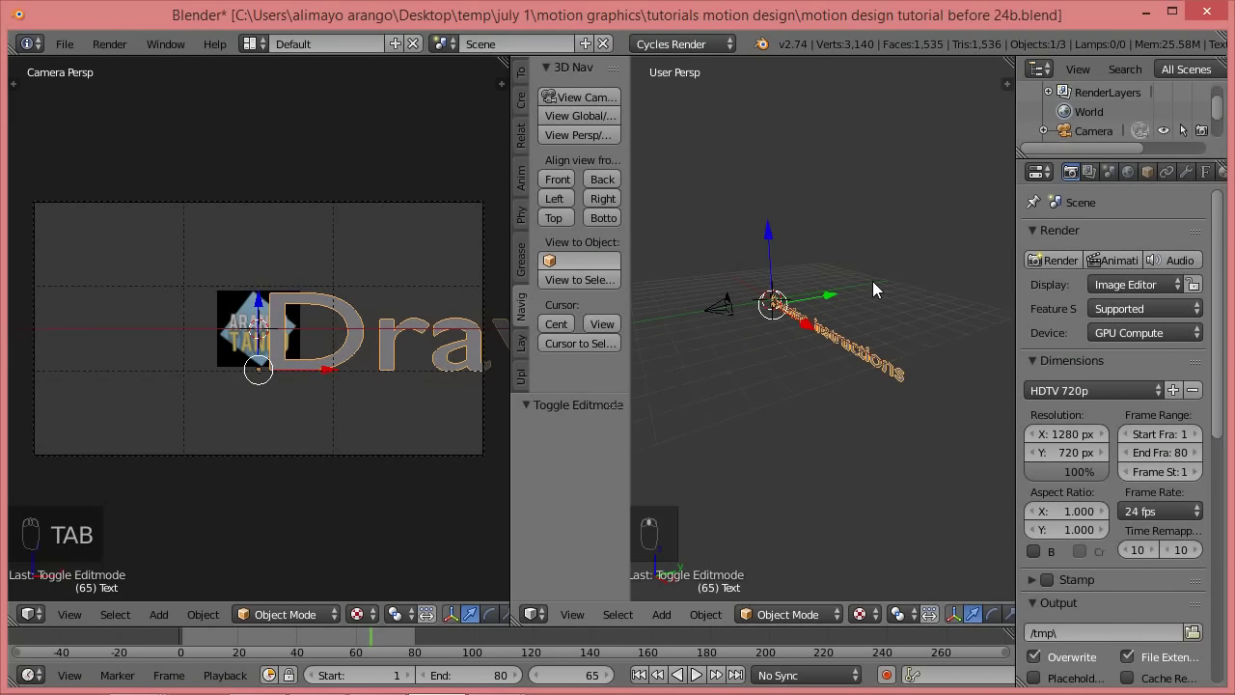
pyautogui.scroll(3, 873, 288)
pyautogui.scroll(-2, 866, 347)
pyautogui.moveTo(859, 374); pyautogui.dragTo(886, 369, button='middle')
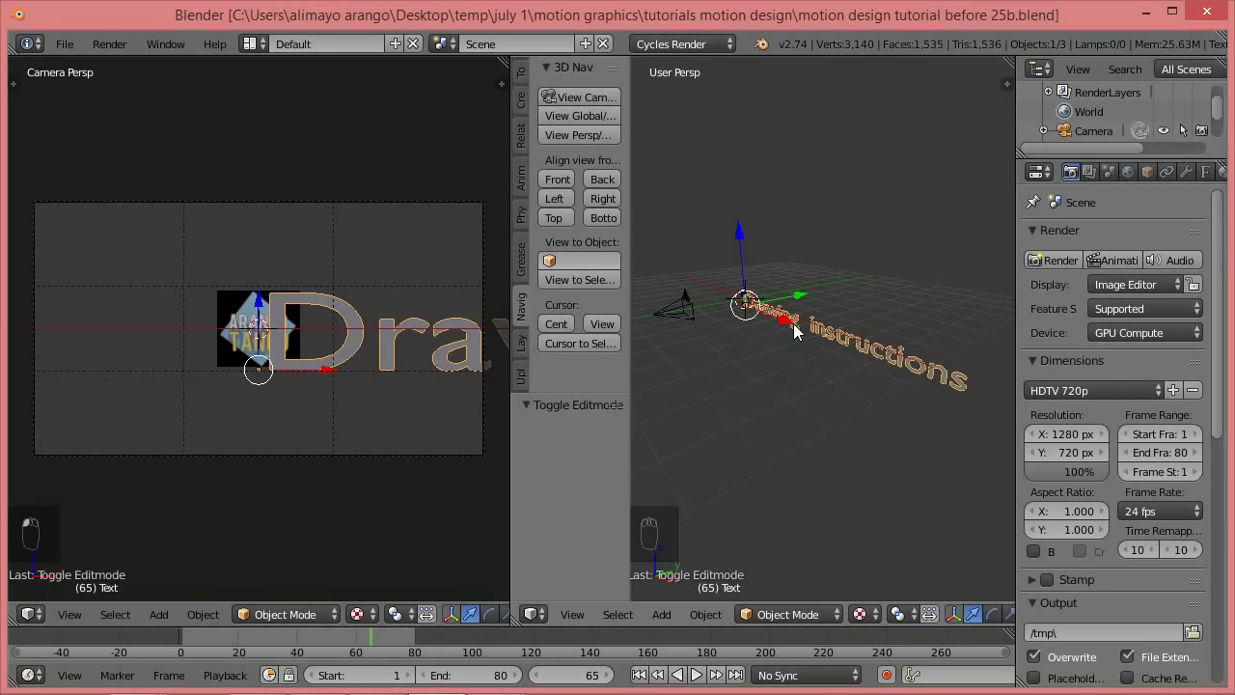
pyautogui.moveTo(787, 329); pyautogui.dragTo(758, 318)
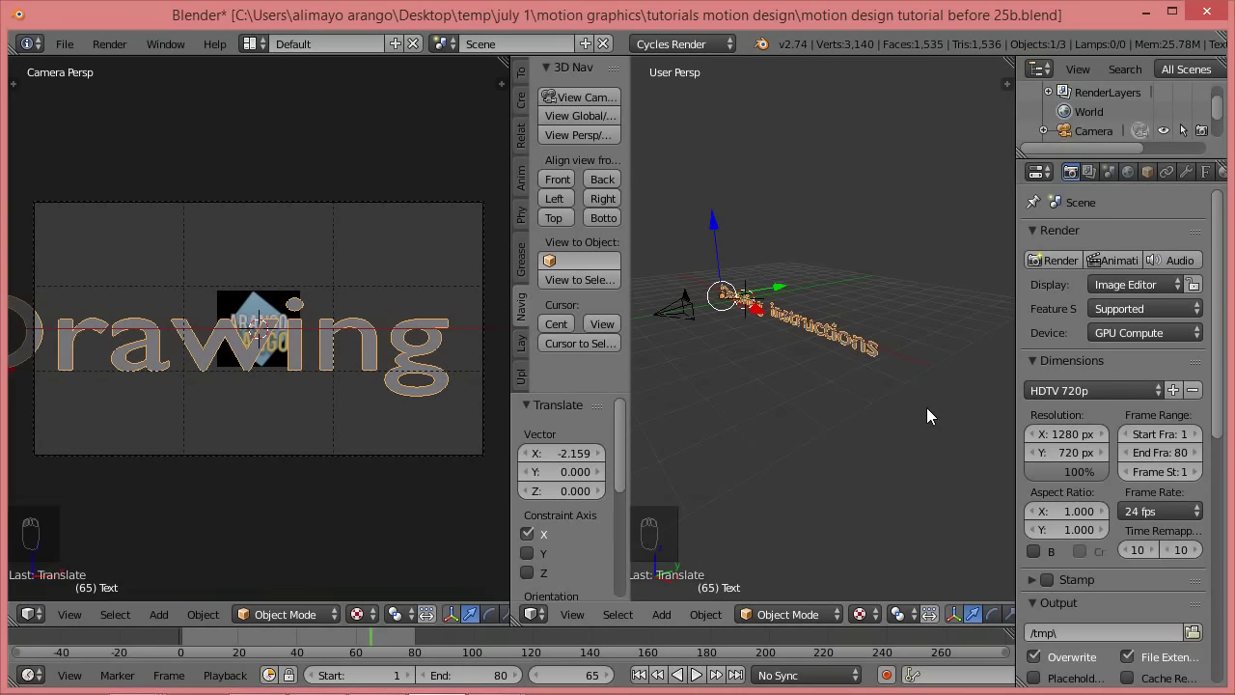
# - Scale the text uniformly by about 0.388 and move it about 0.693 along X
pyautogui.press('s')
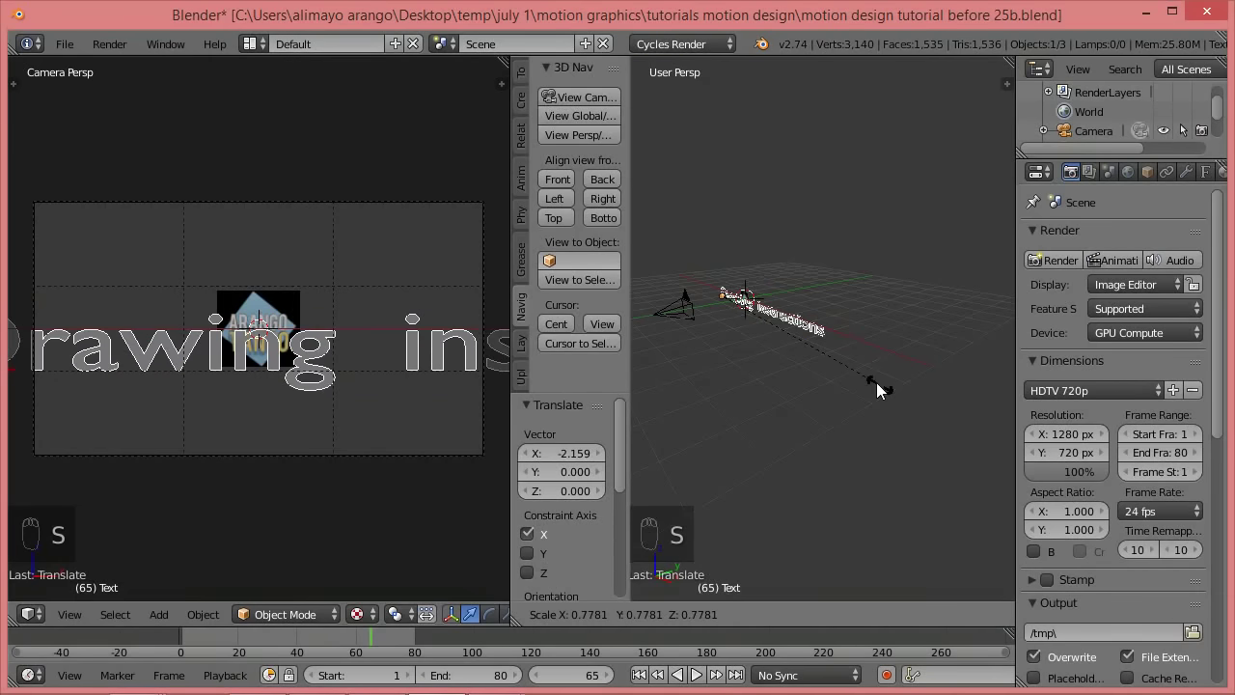
pyautogui.click(799, 343)
pyautogui.press('g')
pyautogui.press('x')
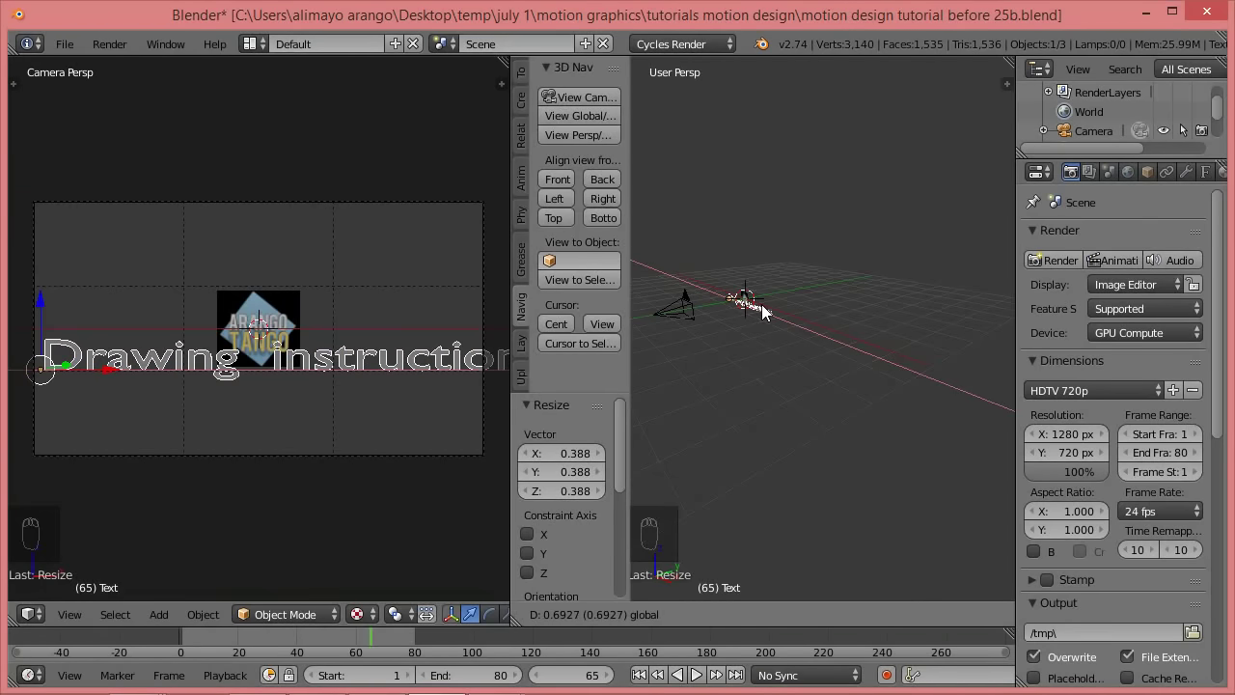
pyautogui.click(765, 310)
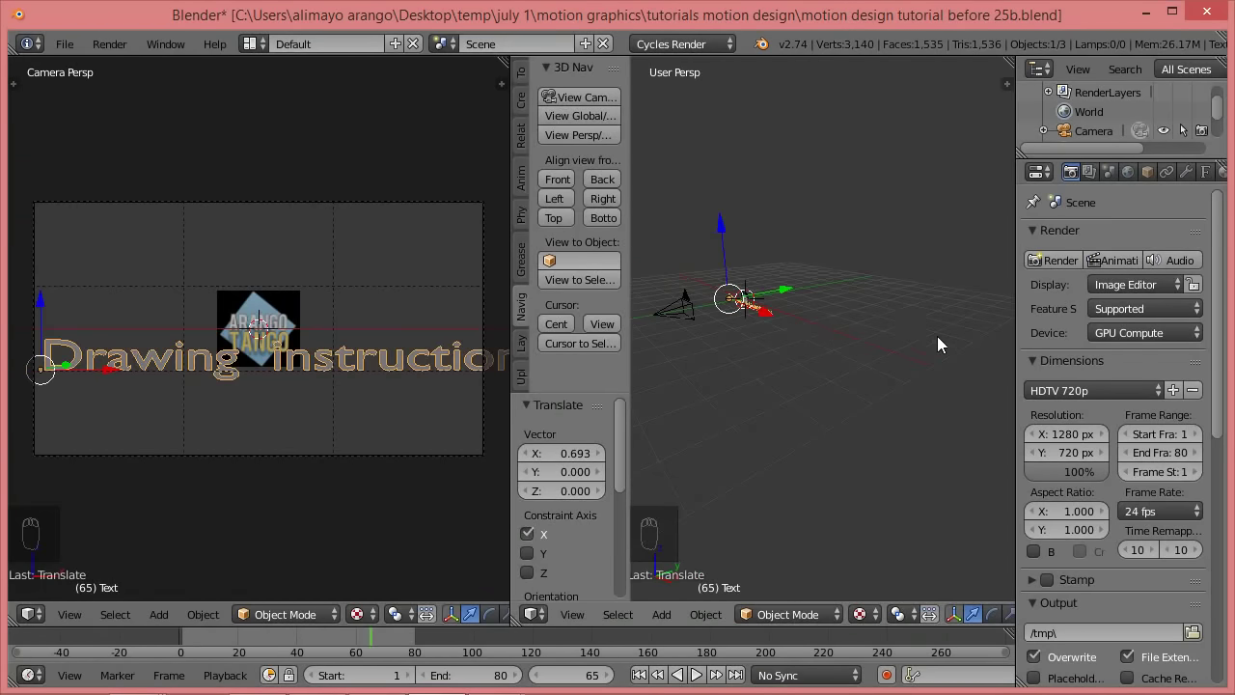
# - Load BEBAS__.TTF from C:\Windows\Fonts as the text object's regular font
pyautogui.click(1206, 176)
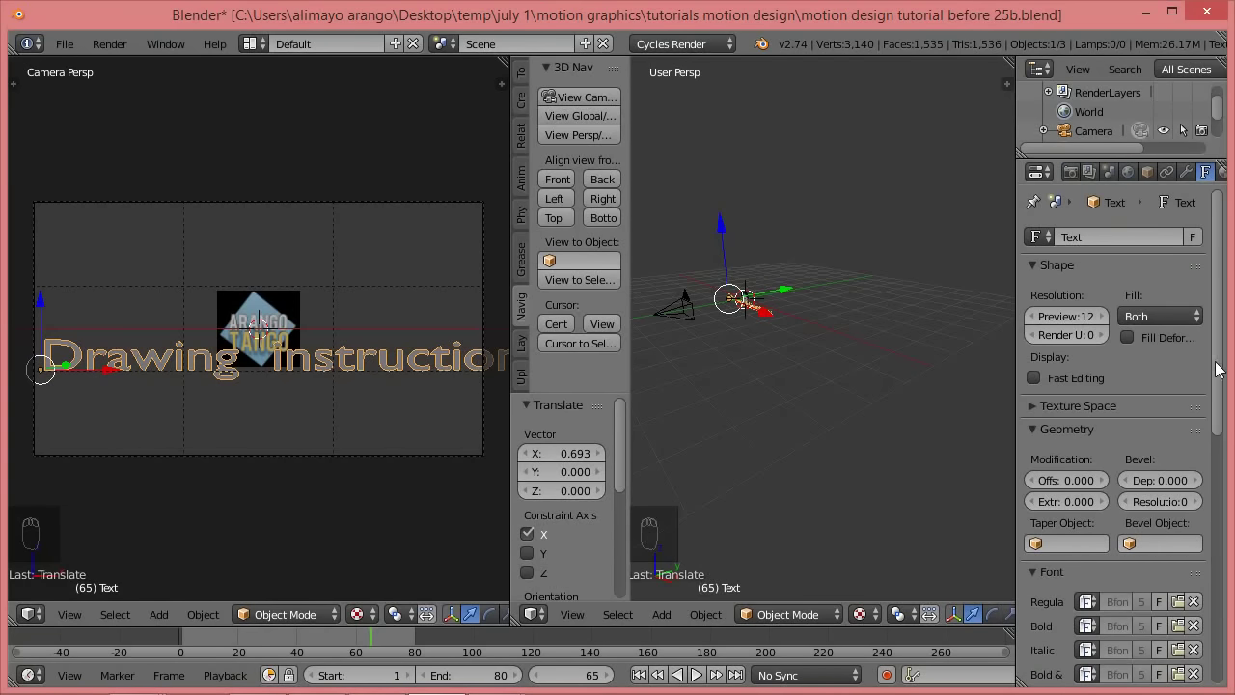
pyautogui.scroll(-2, 1207, 420)
pyautogui.scroll(-1, 1207, 420)
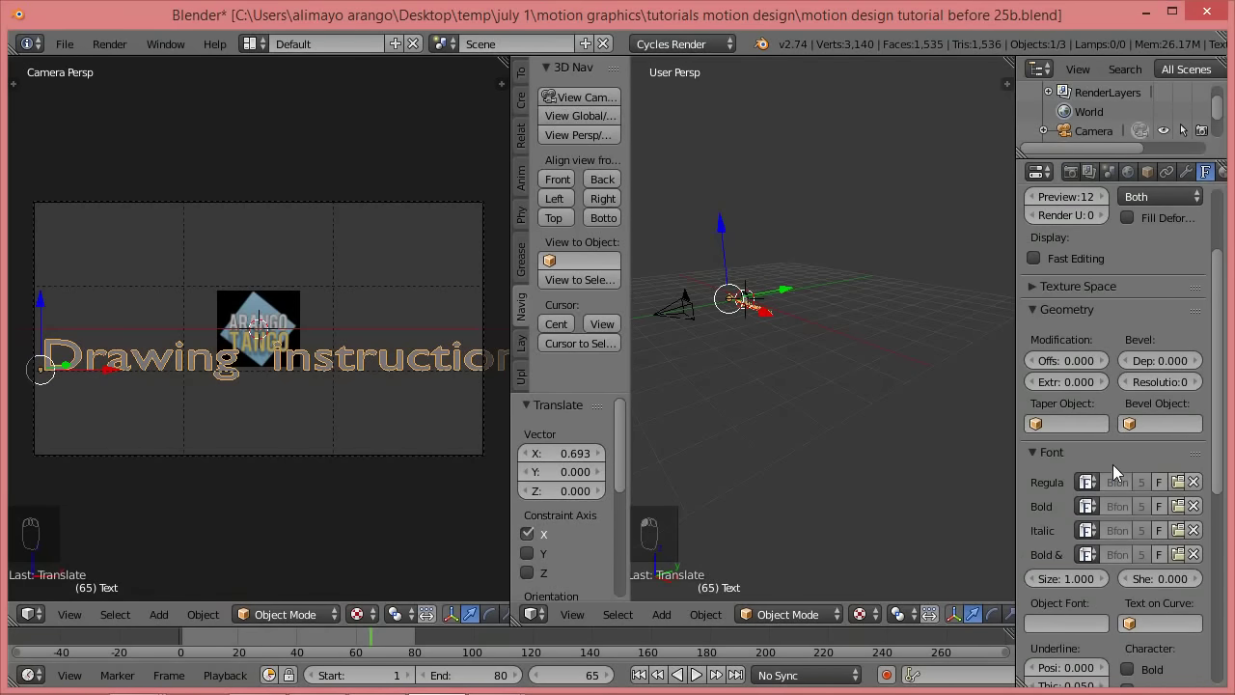
pyautogui.click(1177, 481)
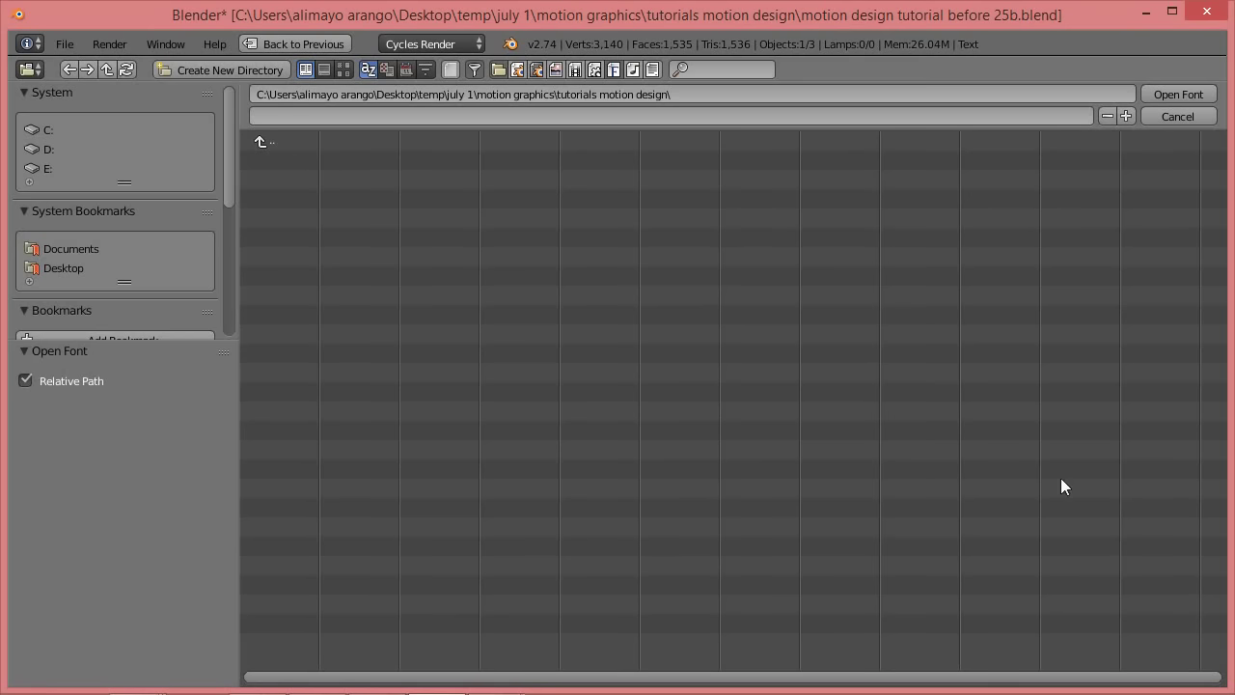
pyautogui.moveTo(228, 170); pyautogui.dragTo(212, 148)
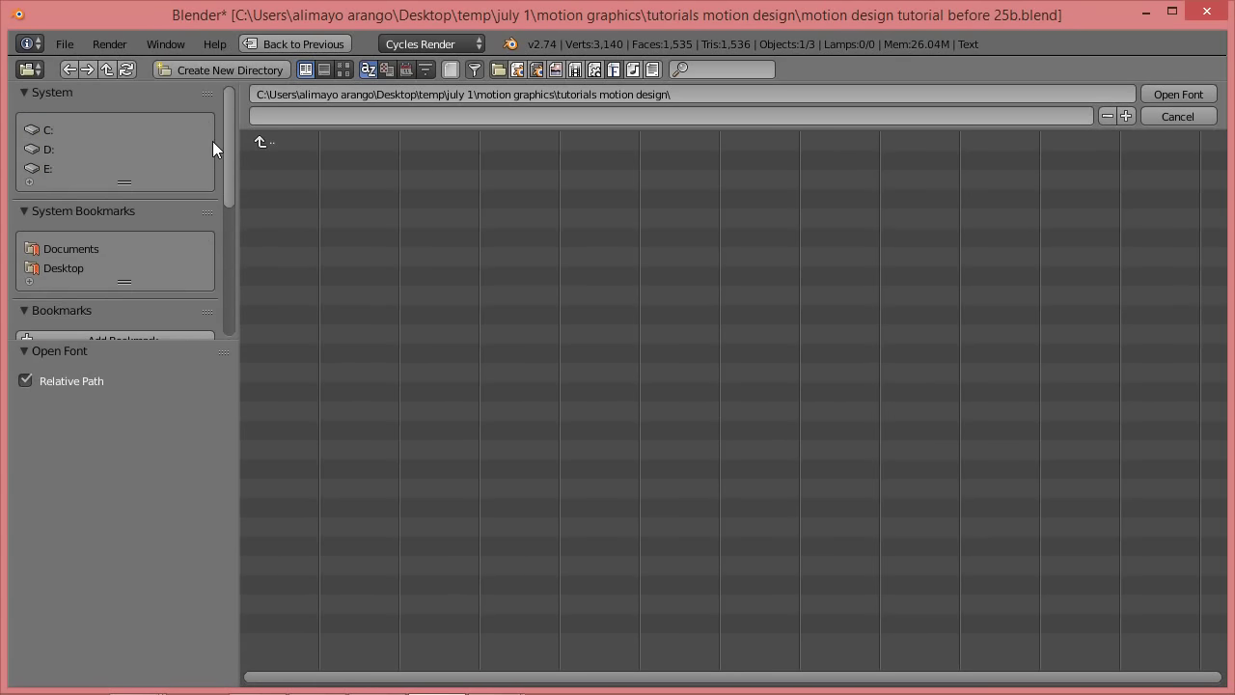
pyautogui.click(46, 129)
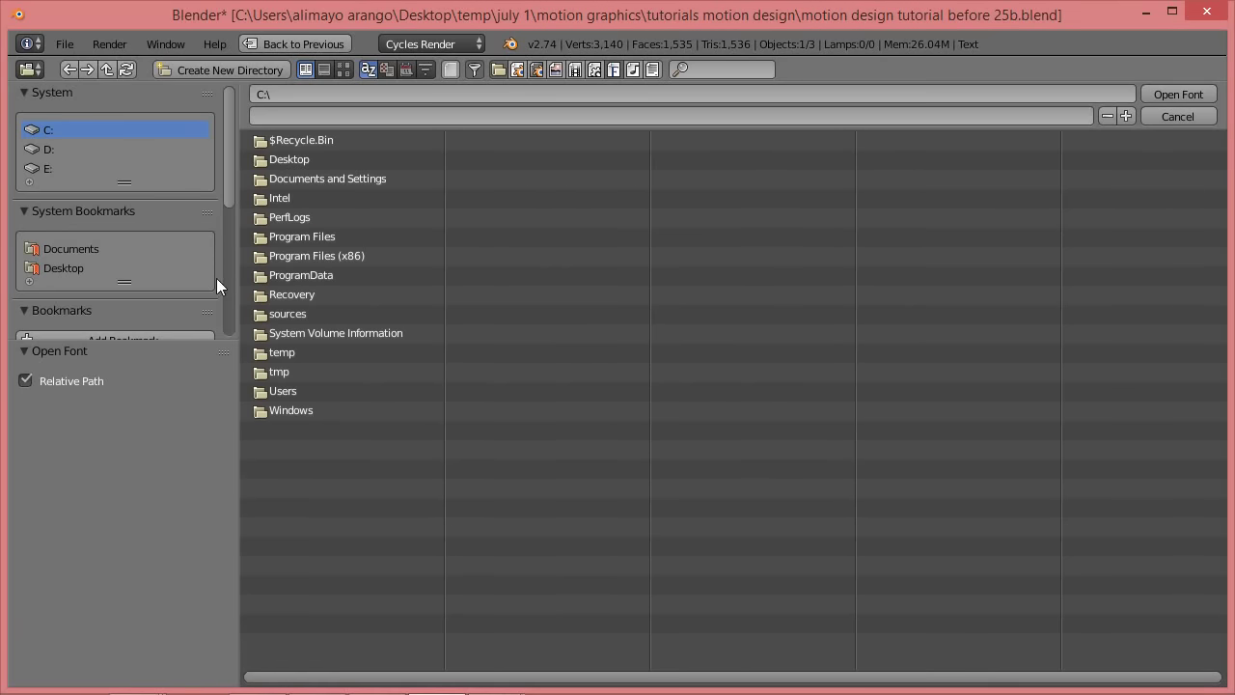
pyautogui.click(300, 411)
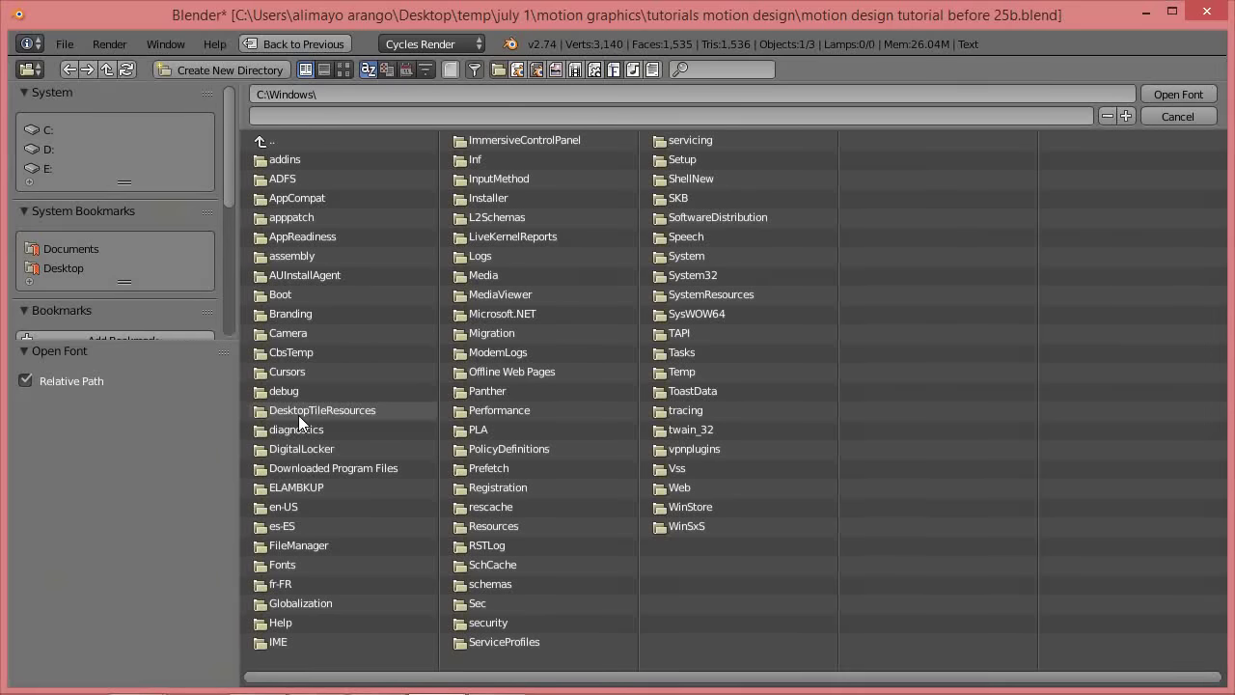
pyautogui.click(329, 563)
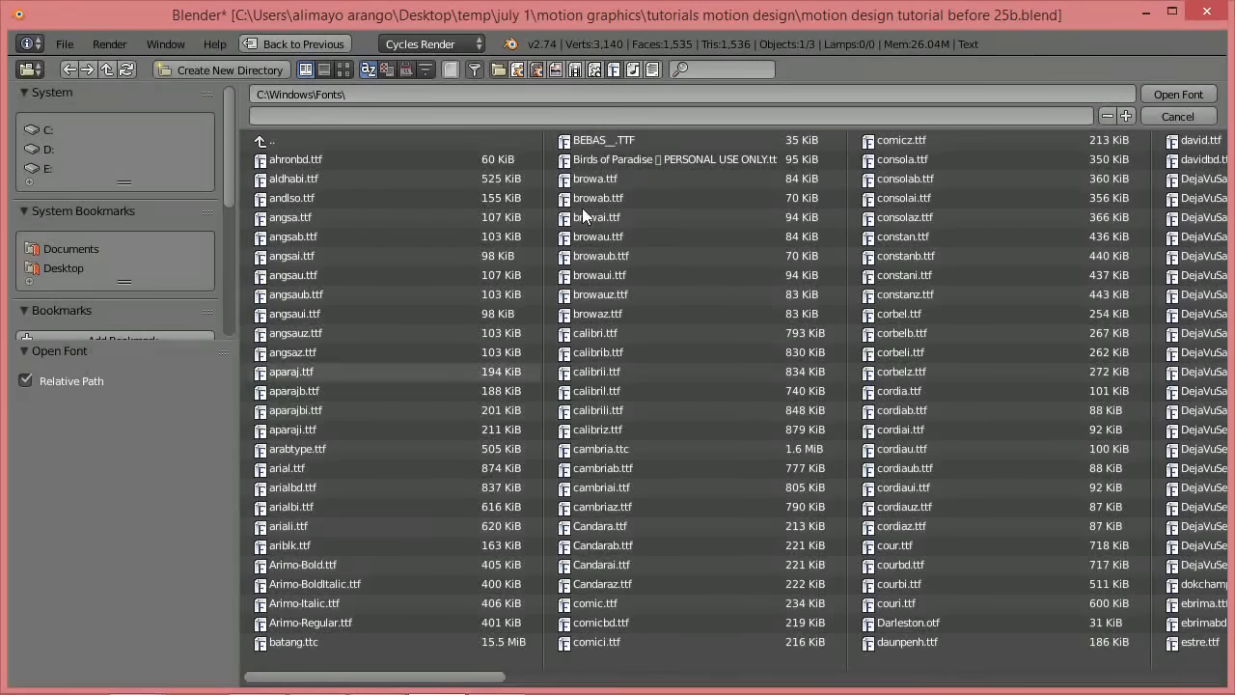
pyautogui.doubleClick(618, 140)
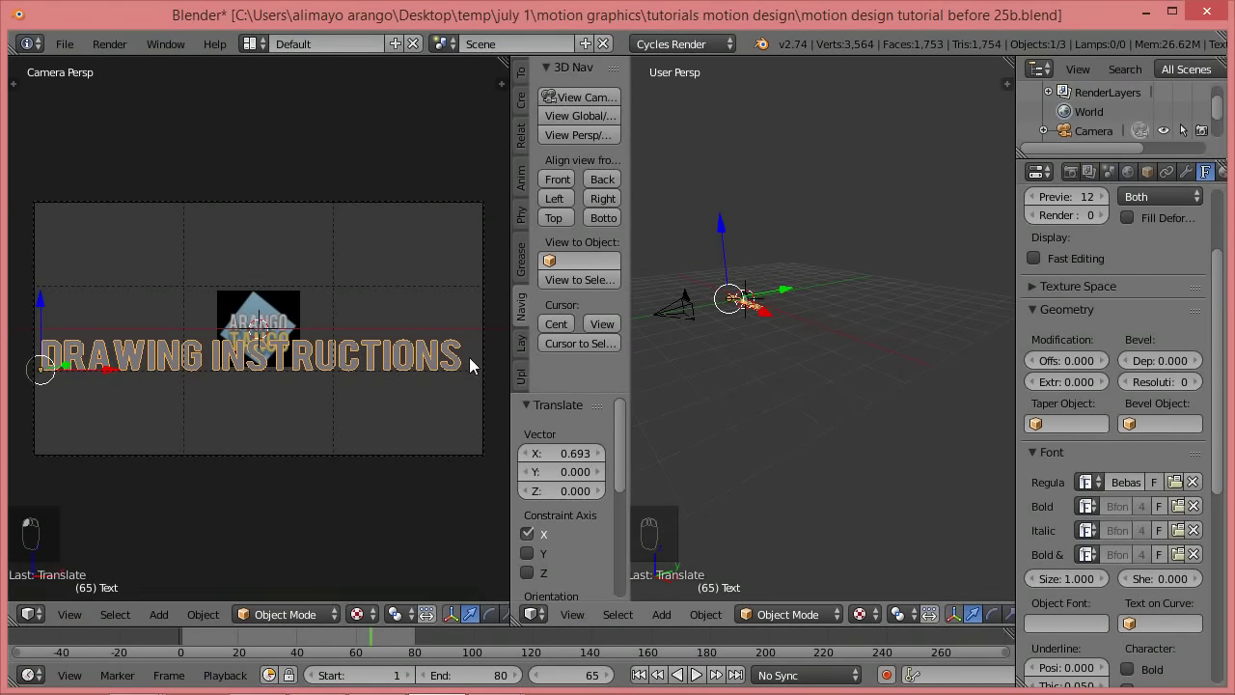
# - Raise the text about 0.167 along Z and scale it uniformly by about 0.832
pyautogui.moveTo(724, 227); pyautogui.dragTo(724, 219)
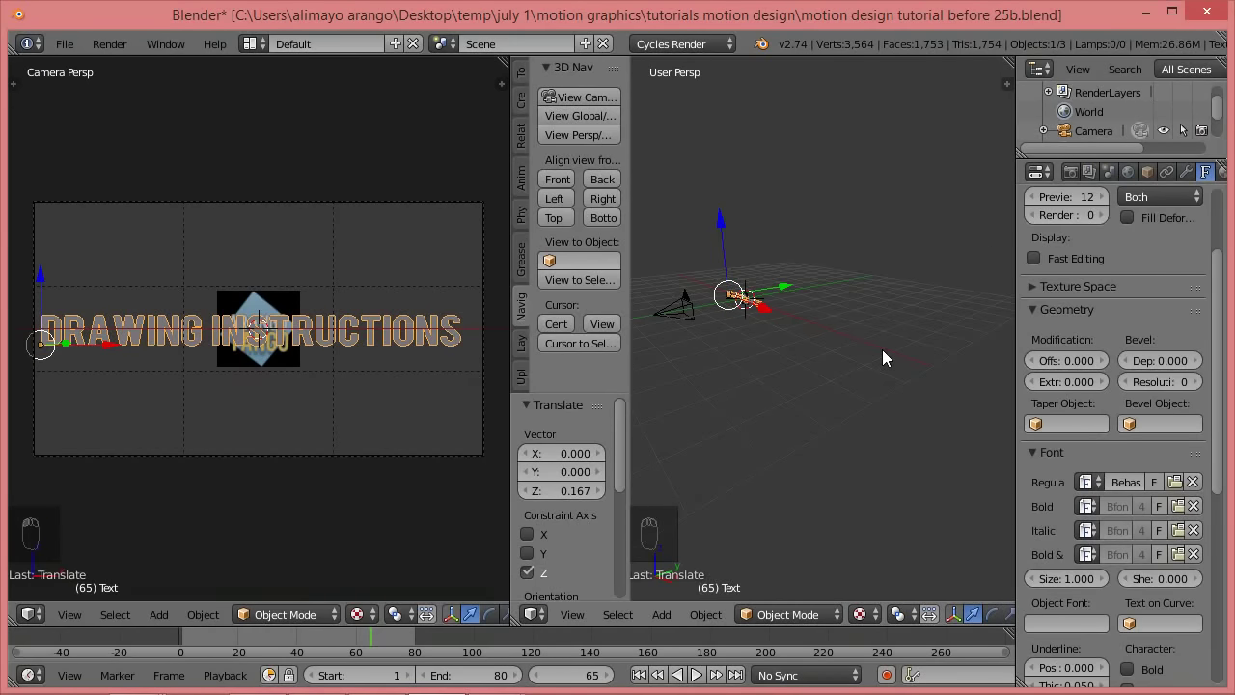
pyautogui.press('s')
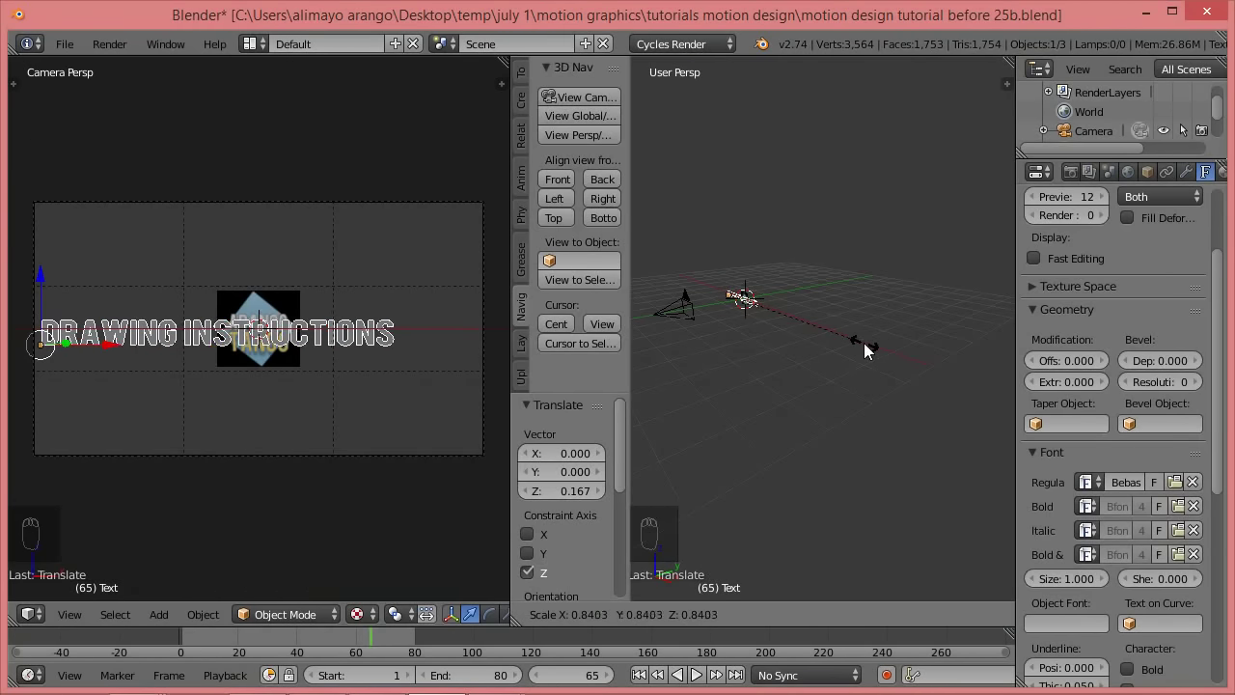
pyautogui.click(862, 349)
# - Move the text about 0.413 along X and scale it uniformly by about 0.830
pyautogui.press('g')
pyautogui.press('x')
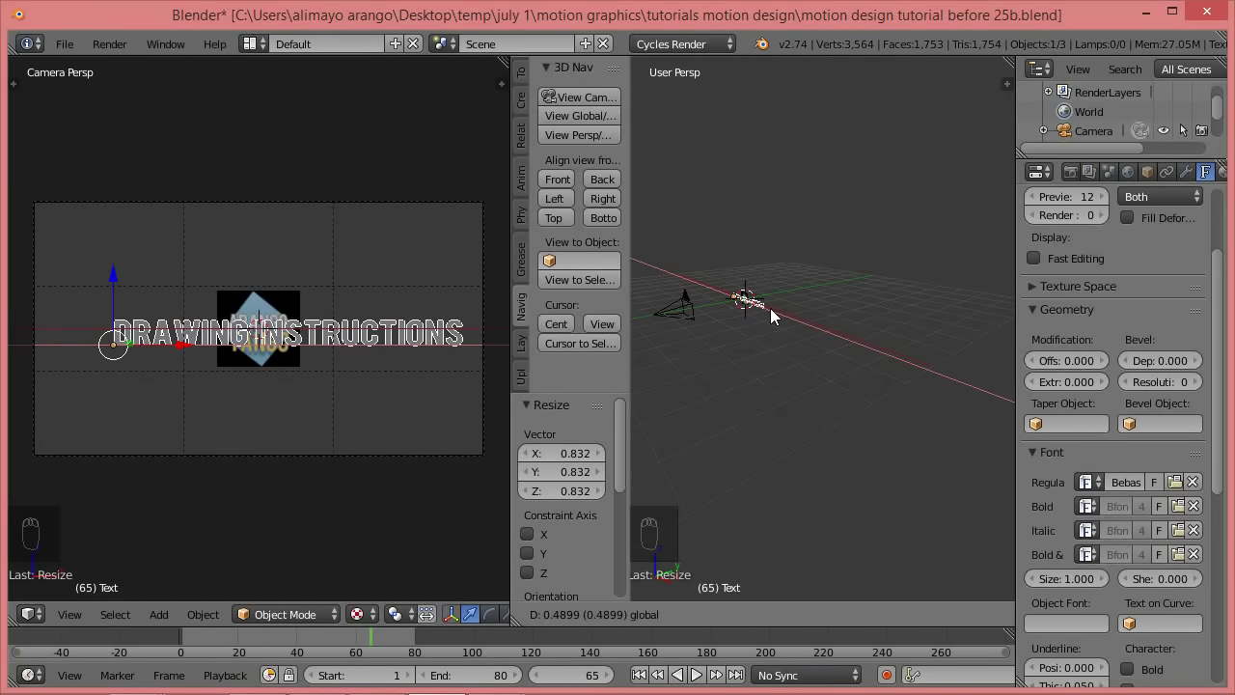
pyautogui.click(893, 393)
pyautogui.press('s')
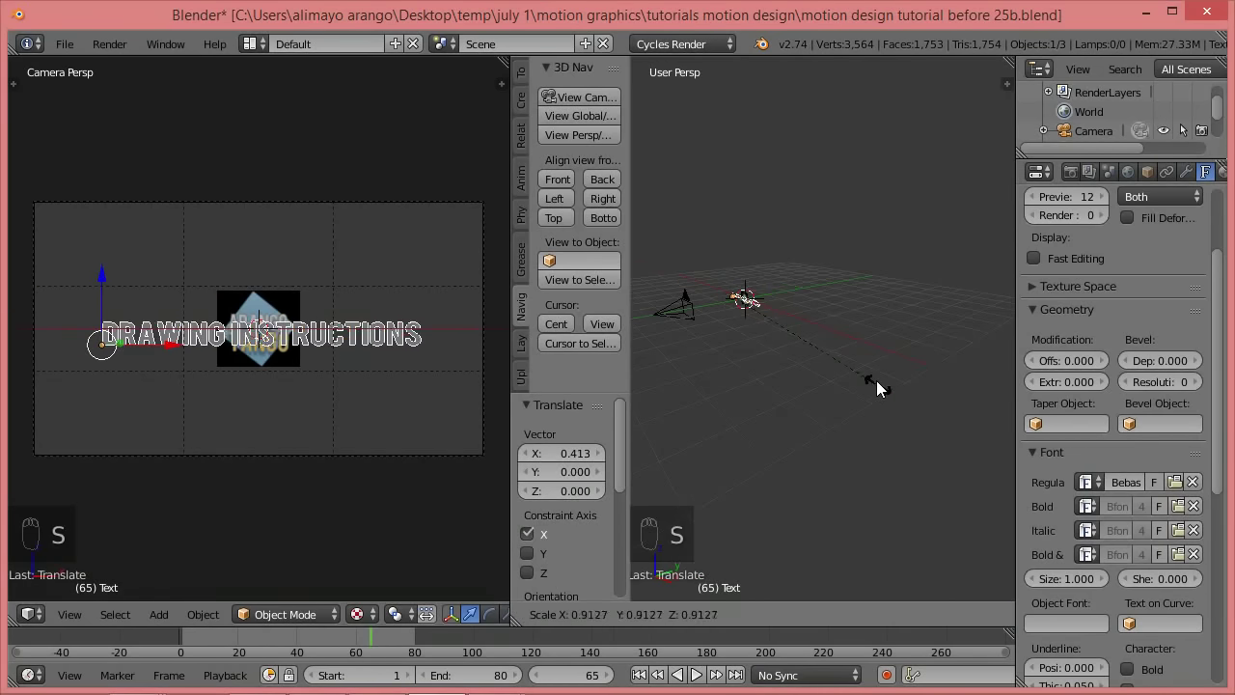
pyautogui.click(866, 378)
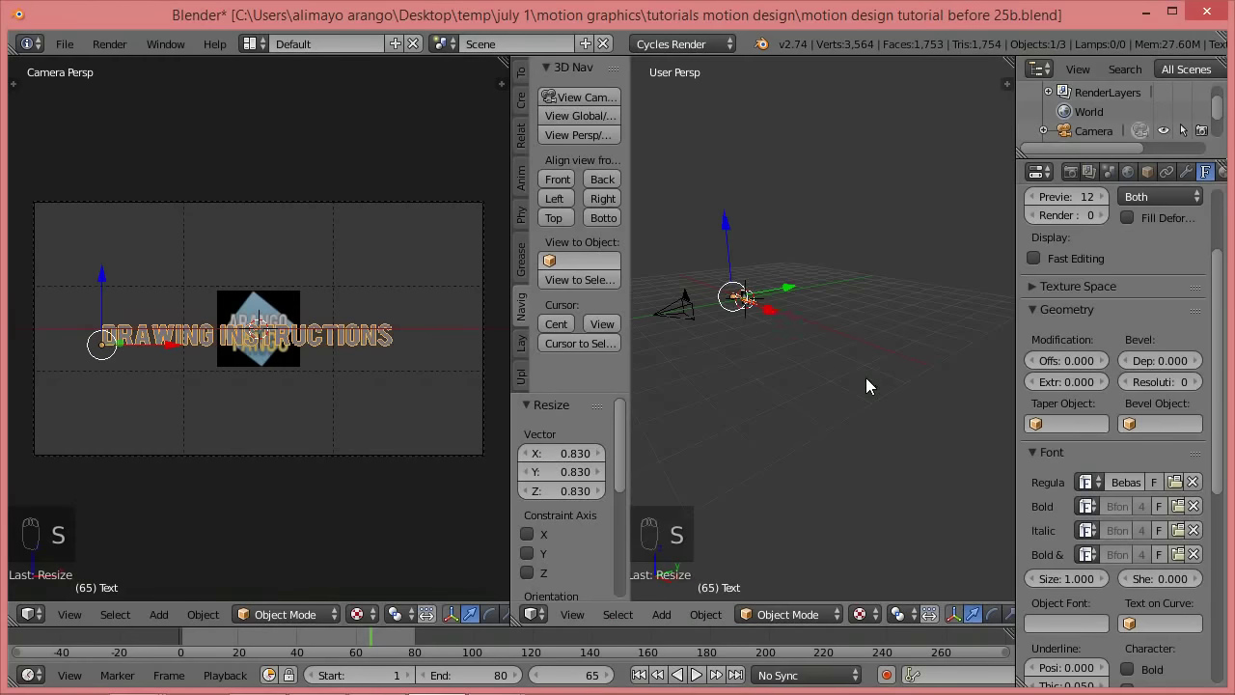
# - Shift the text farther along positive X so it starts a little before the logo and extends well past its other side
pyautogui.press('g')
pyautogui.press('x')
pyautogui.click(778, 312)
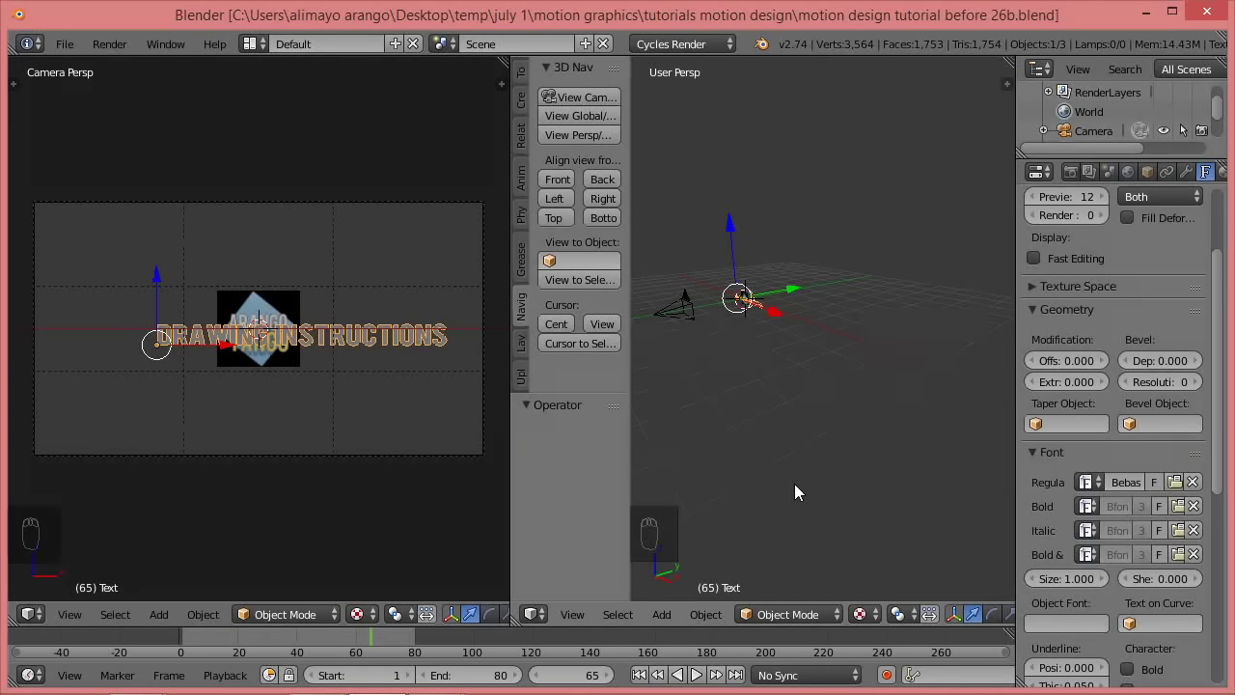
# - Add a mesh plane at the scene origin and rotate it 90° about the X axis
pyautogui.hotkey('shift', 'a')
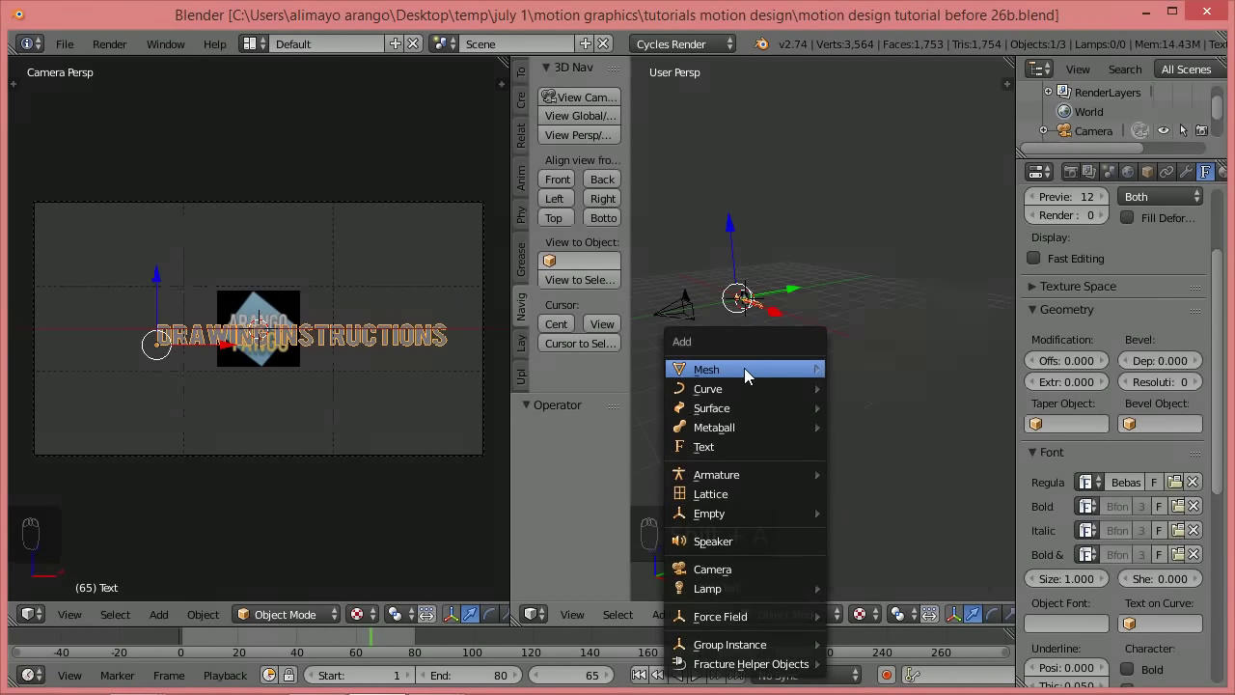
pyautogui.moveTo(744, 367)
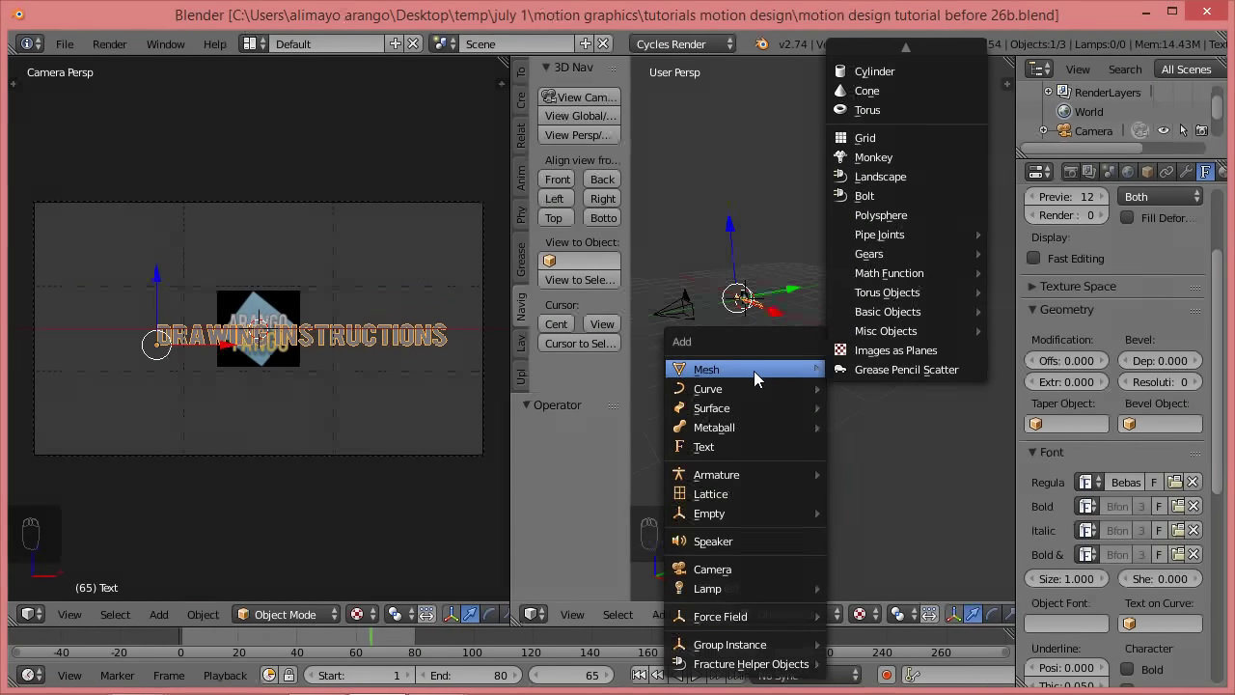
pyautogui.click(903, 53)
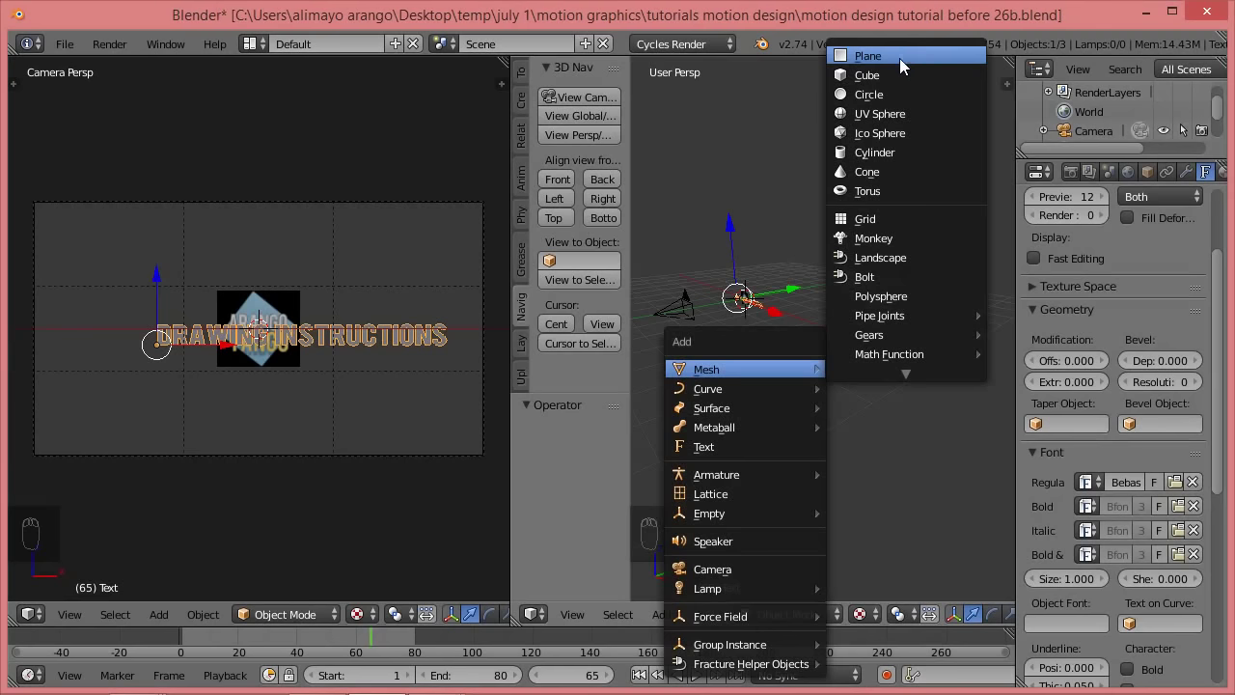
pyautogui.scroll(4, 821, 348)
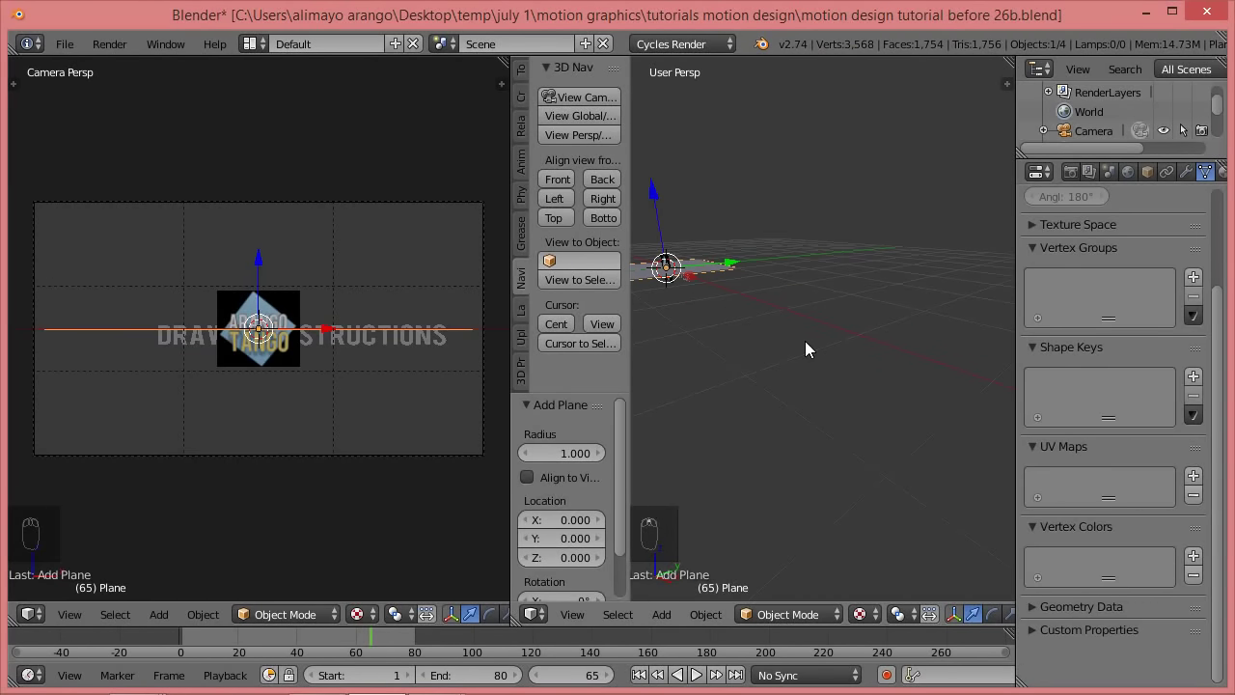
pyautogui.moveTo(772, 331); pyautogui.dragTo(876, 428, button='middle')
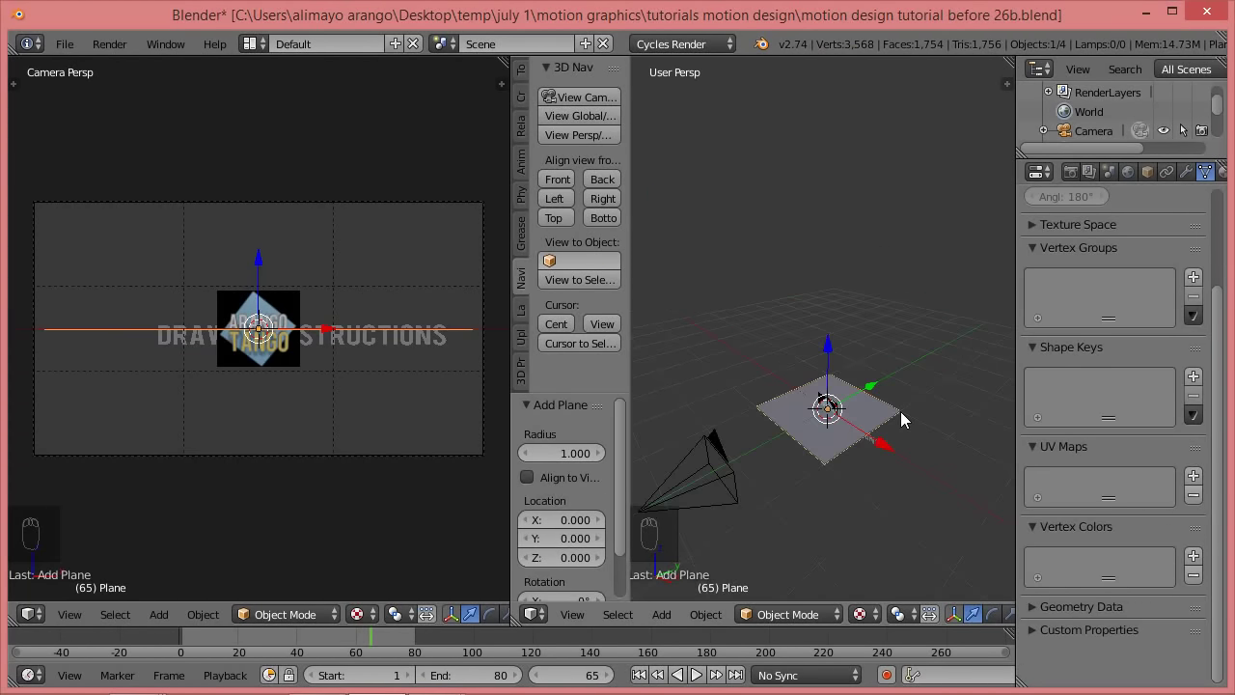
pyautogui.write('rx90')
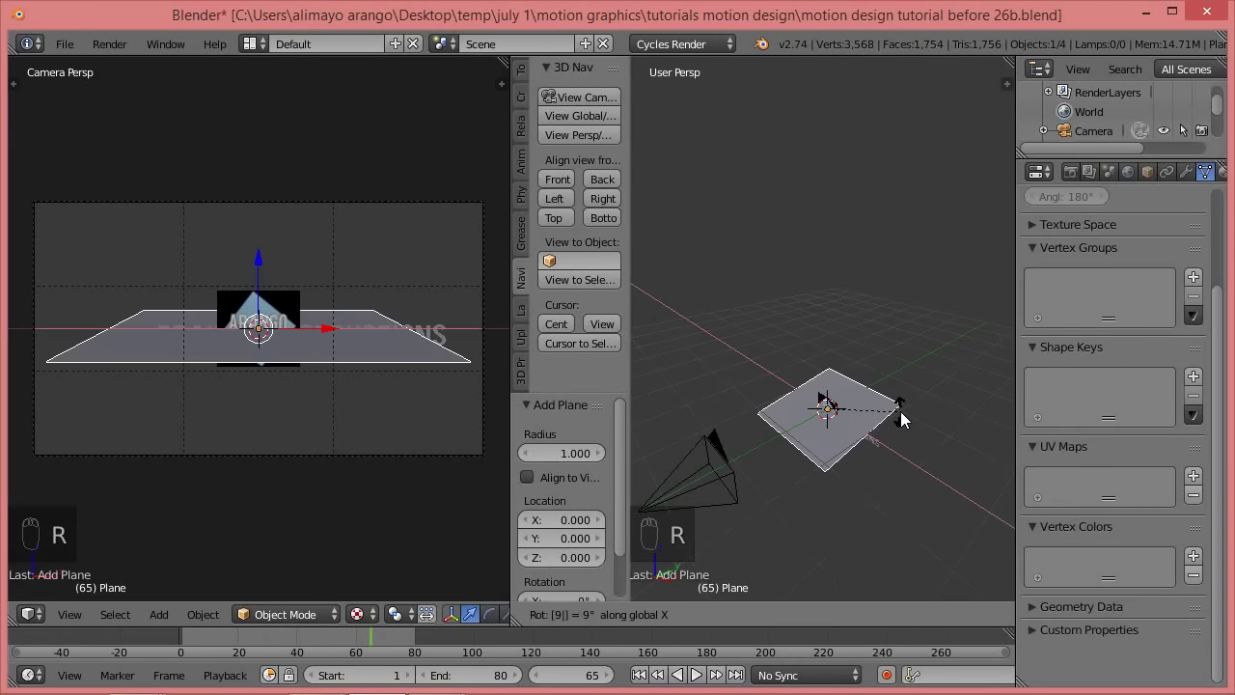
pyautogui.press('Return')
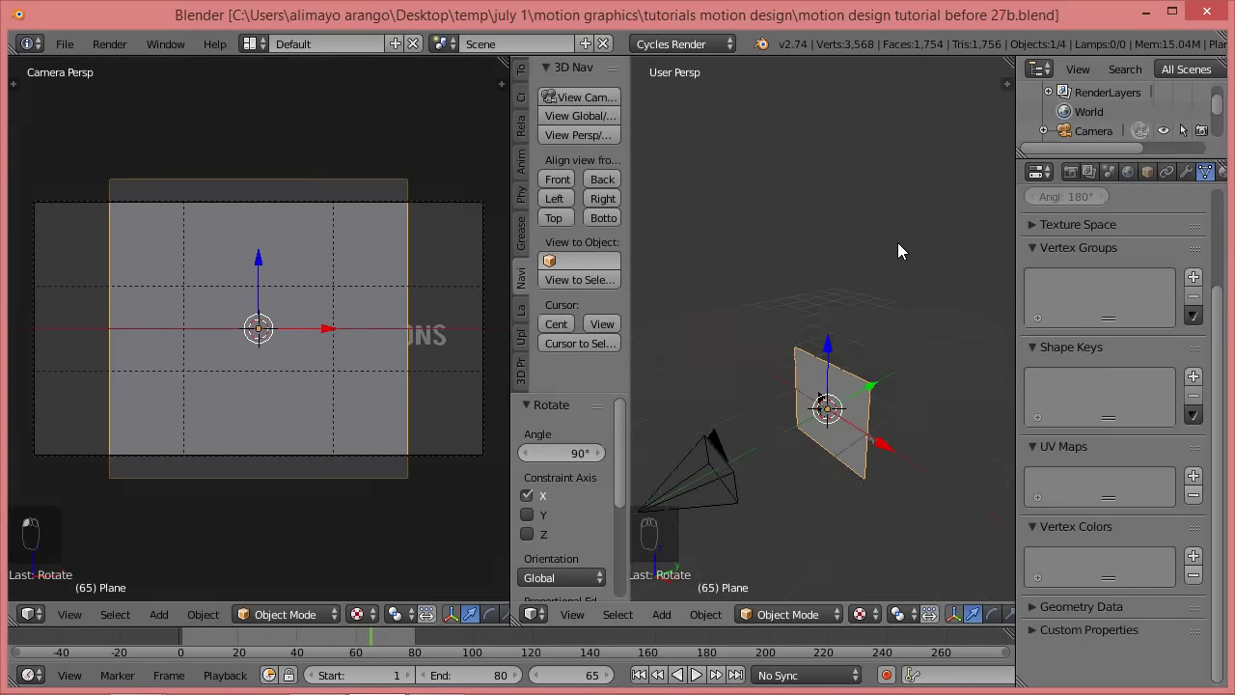
# - Scale the plane by about 0.149 along Z into a thin strip and widen the User Persp 3D View area
pyautogui.press('s')
pyautogui.press('z')
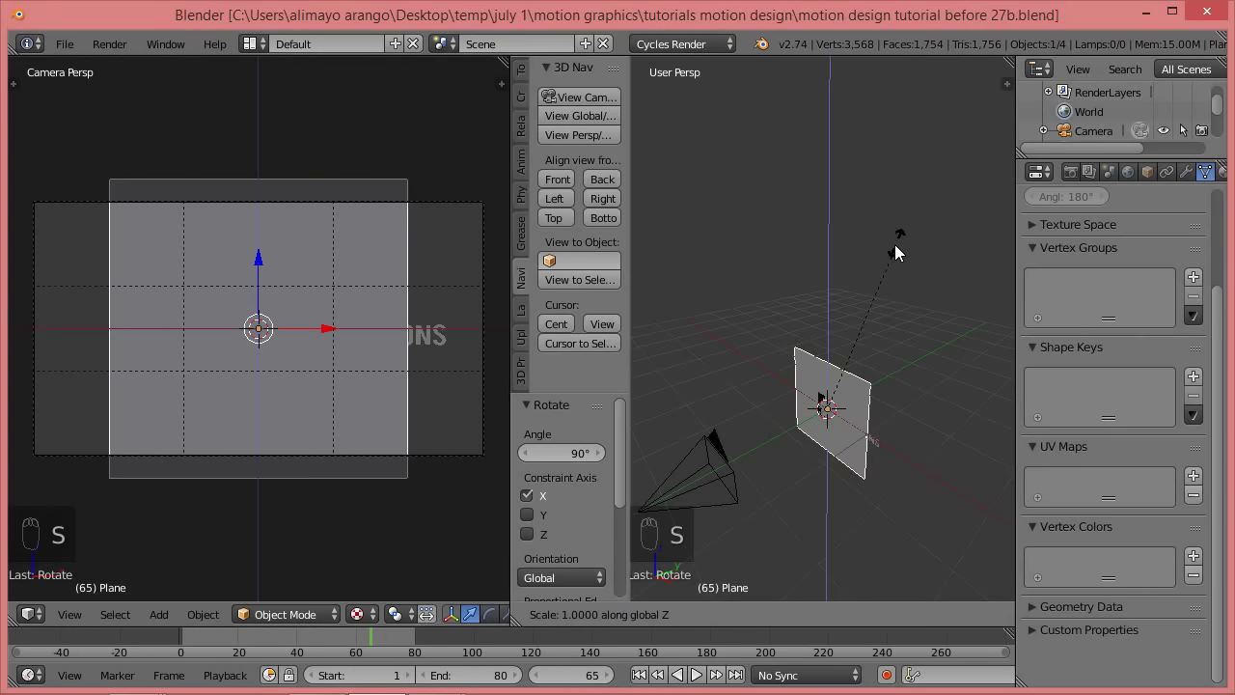
pyautogui.click(850, 398)
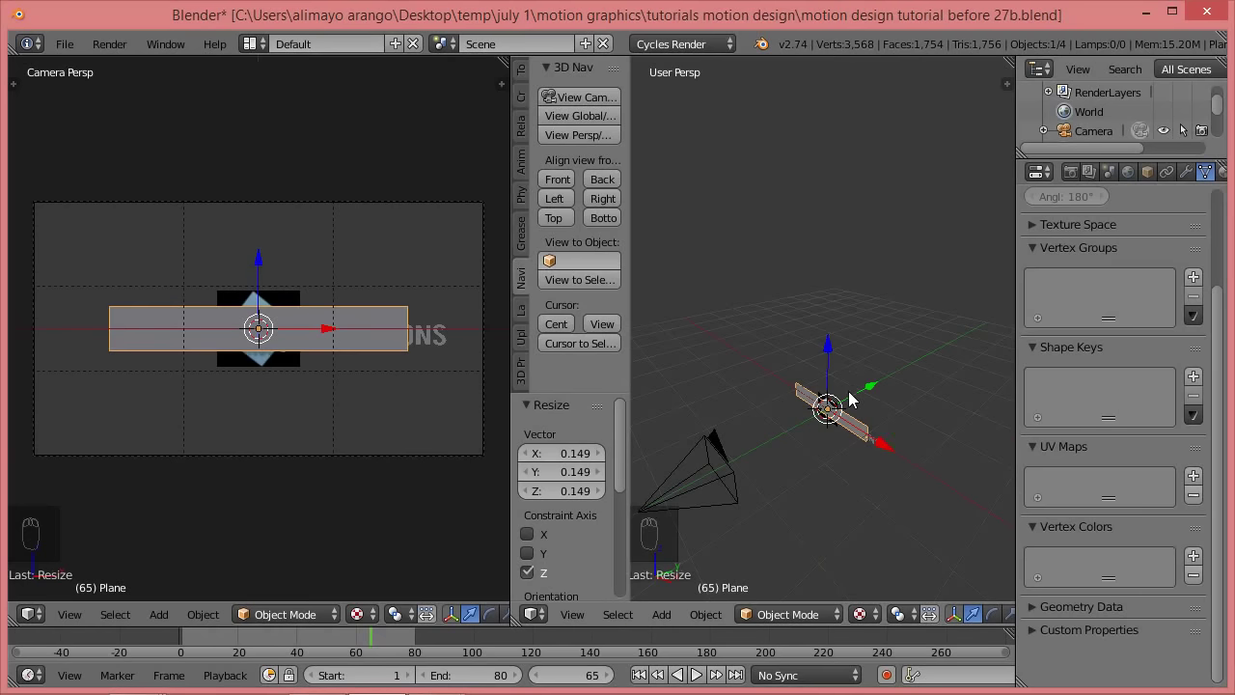
pyautogui.scroll(4, 889, 427)
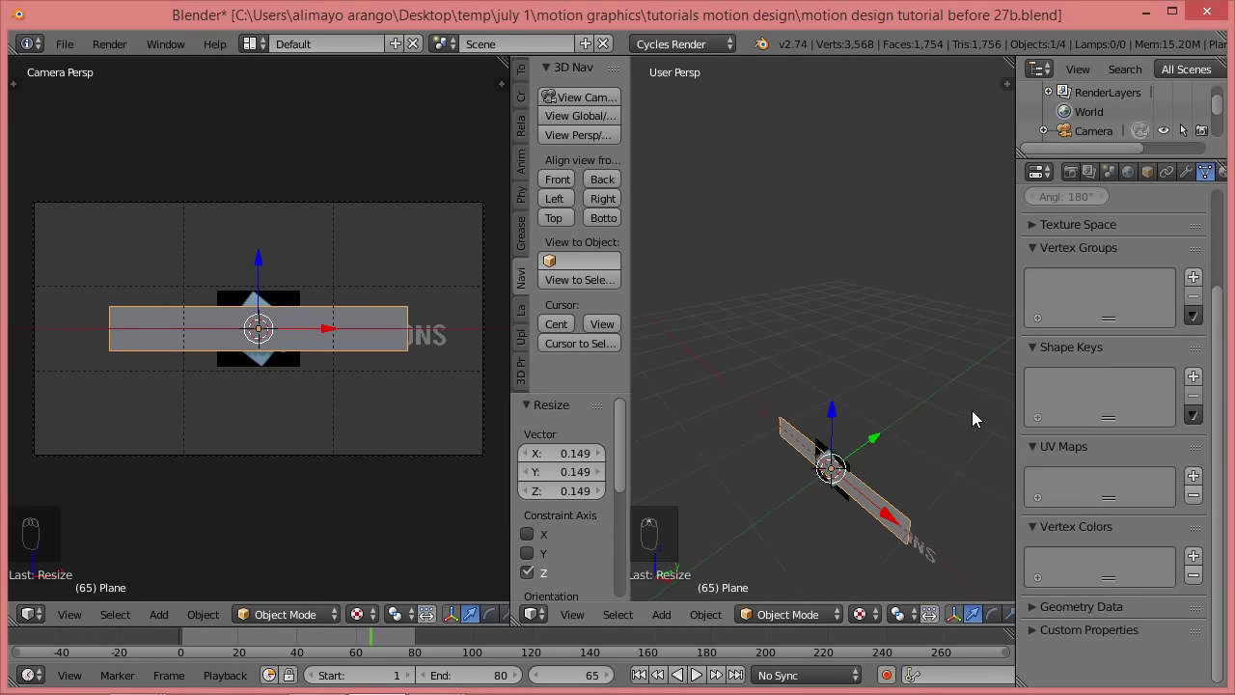
pyautogui.moveTo(1016, 373); pyautogui.dragTo(1120, 362)
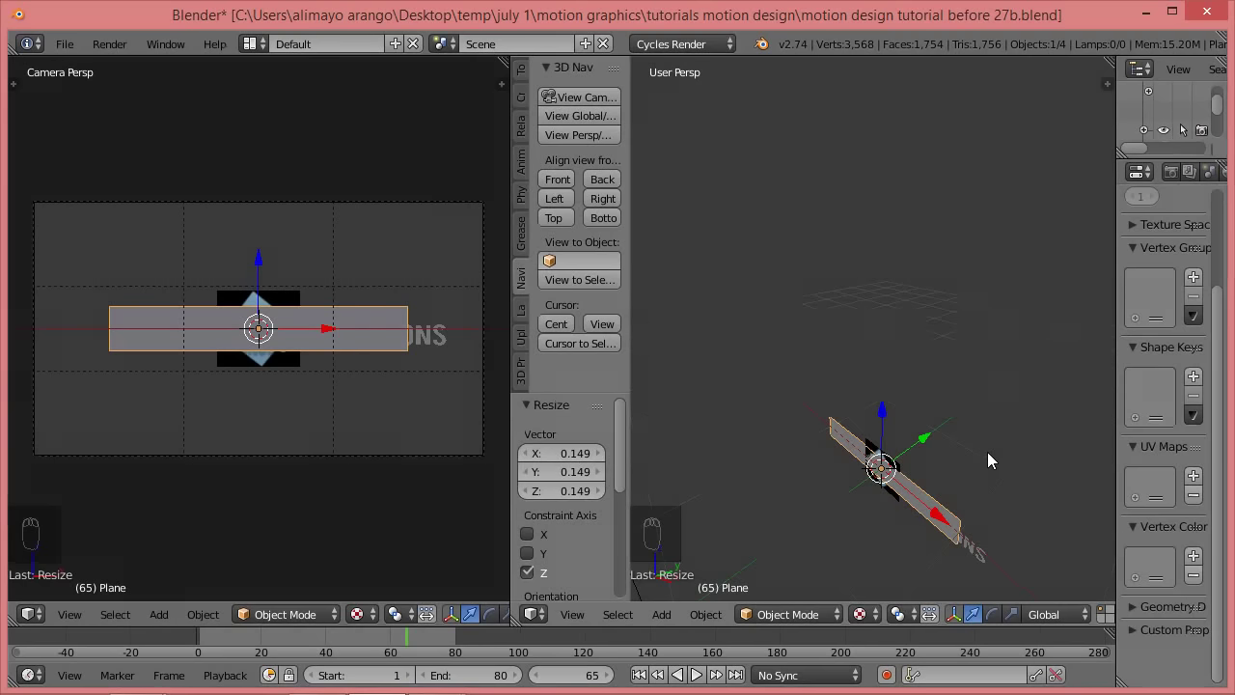
# - Move the text about 0.399 along positive Y so it sits behind the strip plane and logo
pyautogui.moveTo(977, 460); pyautogui.dragTo(1006, 376, button='middle')
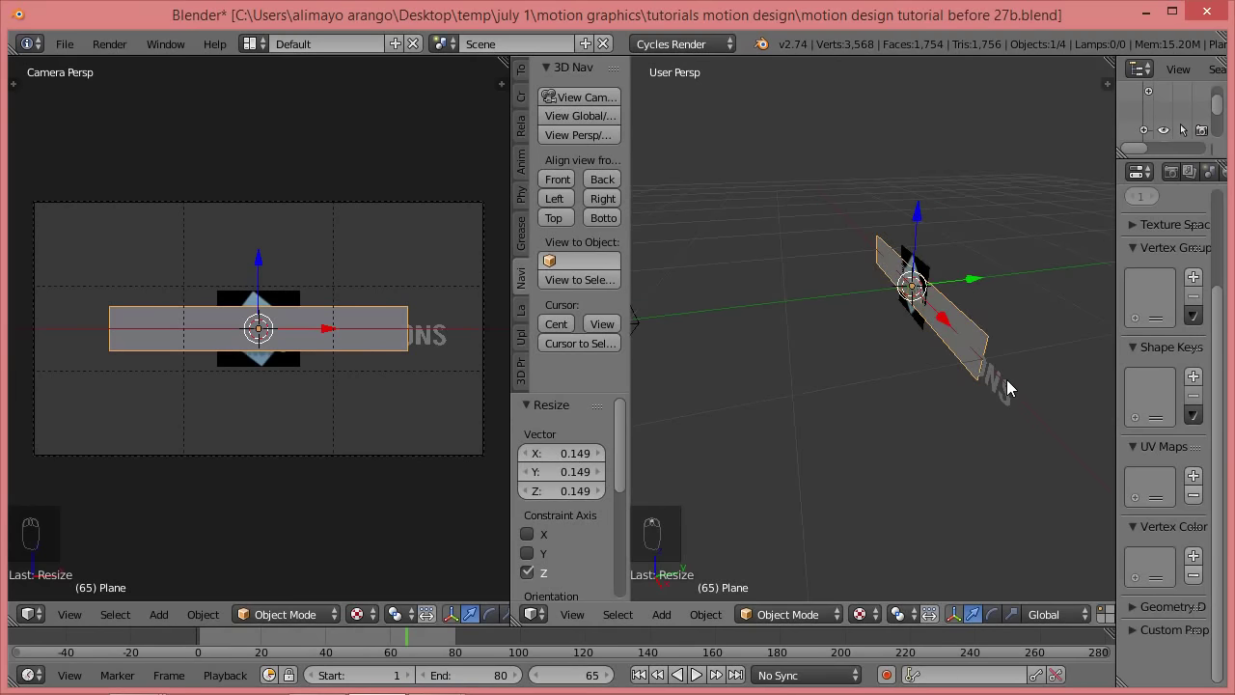
pyautogui.rightClick(999, 391)
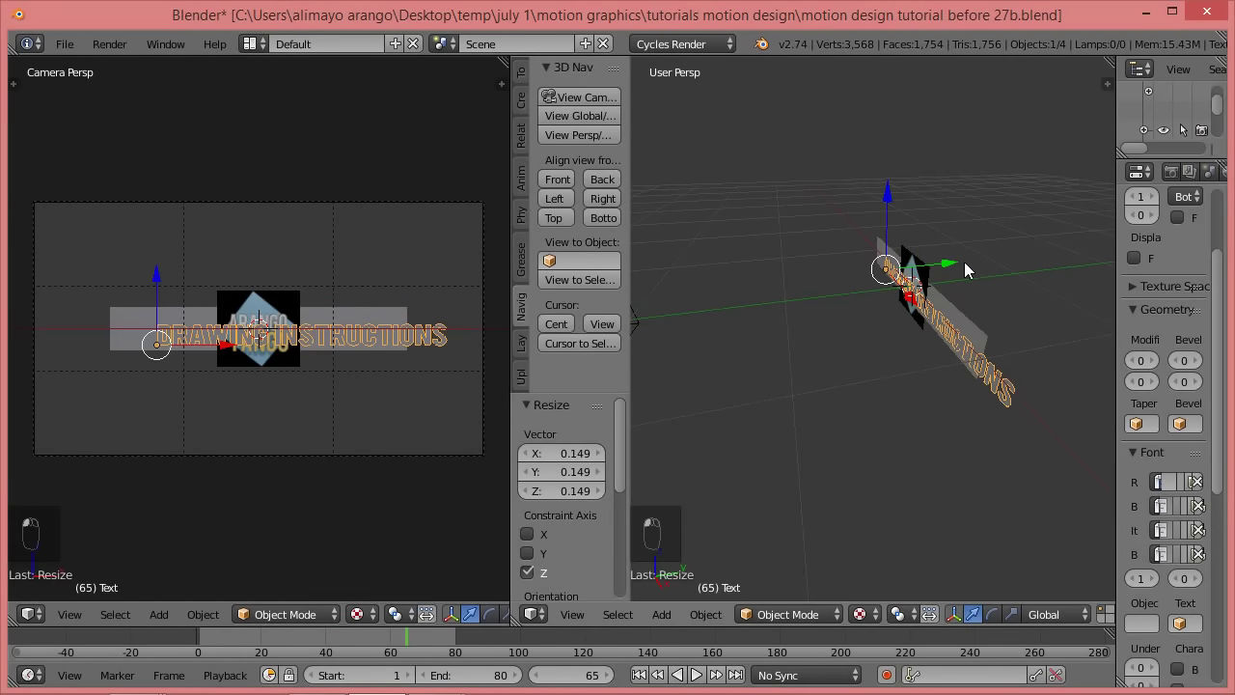
pyautogui.moveTo(954, 268); pyautogui.dragTo(984, 259)
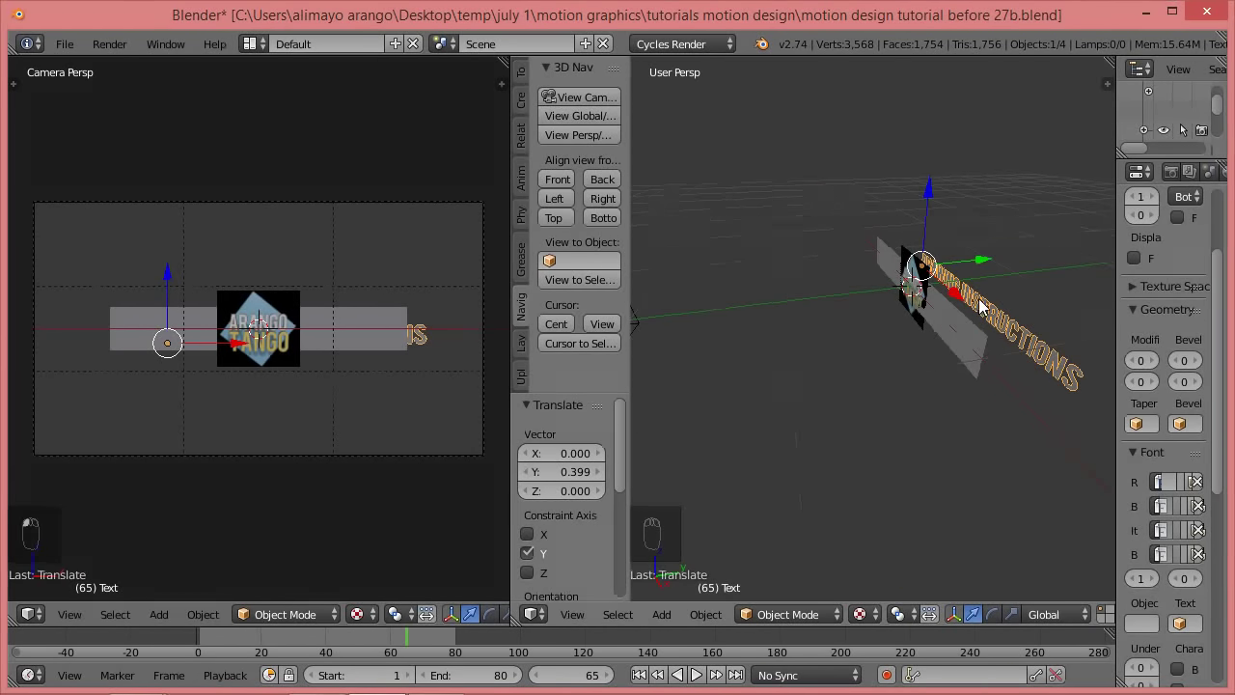
# - Move the strip plane about 0.157 along positive Y, placing it between the logo and the text
pyautogui.rightClick(953, 334)
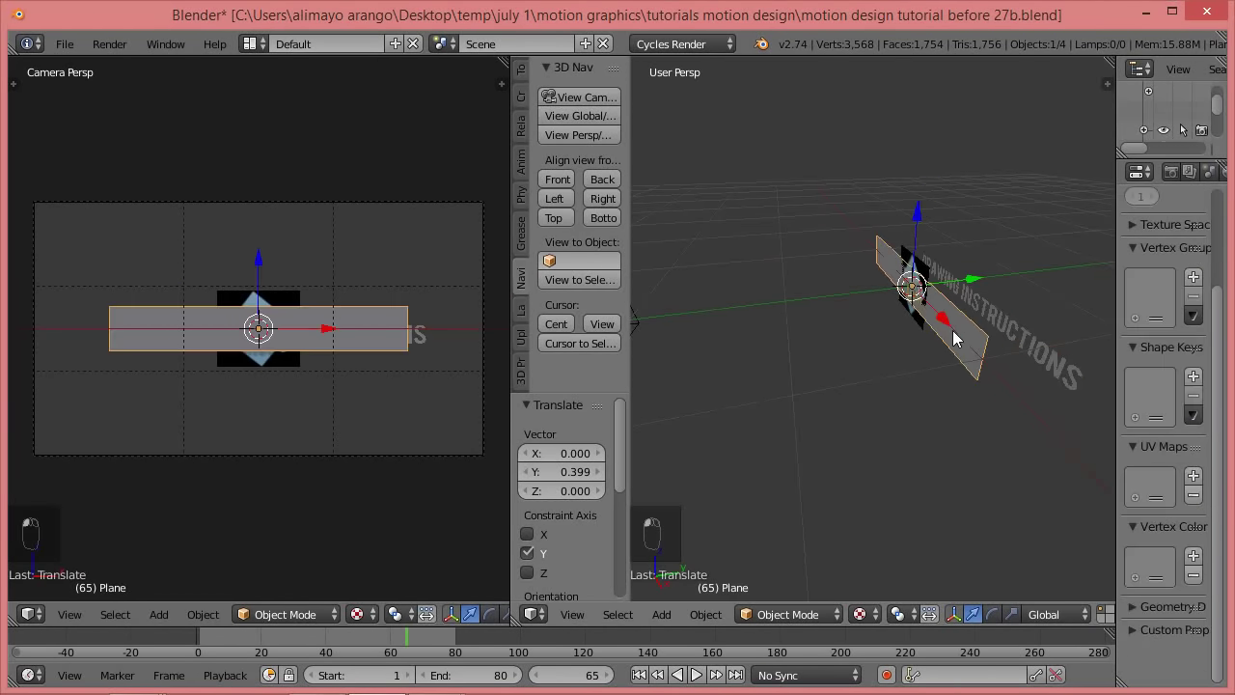
pyautogui.press('g')
pyautogui.press('y')
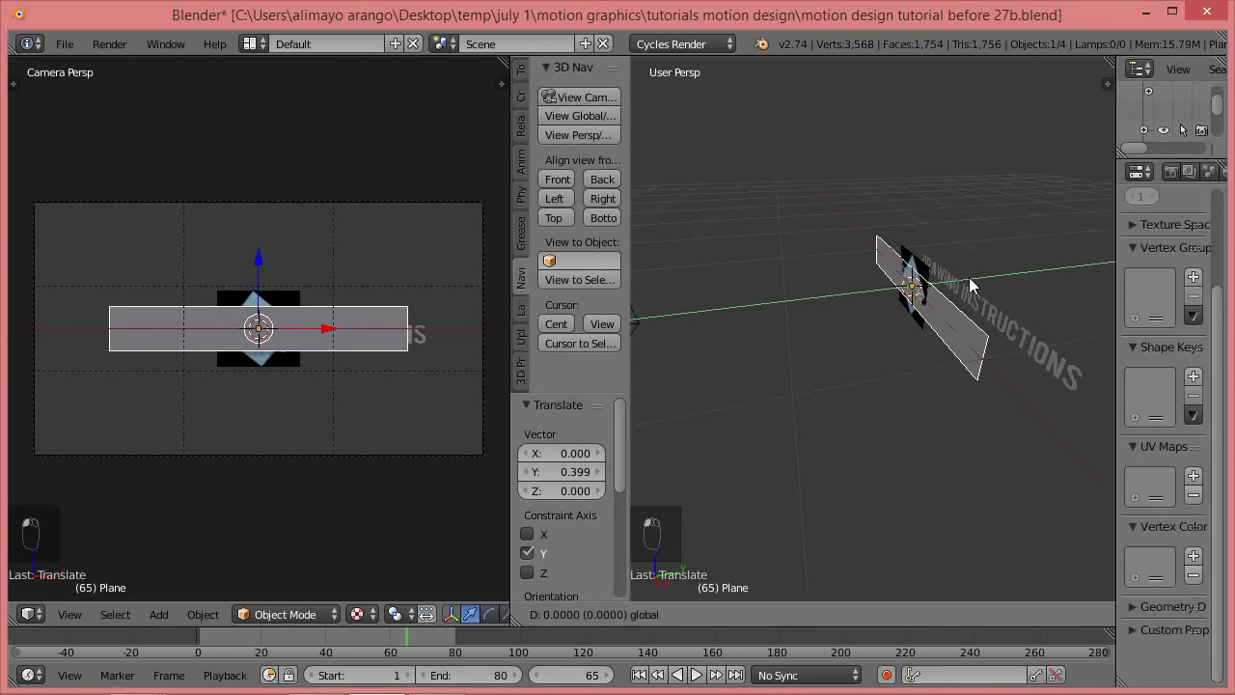
pyautogui.click(983, 271)
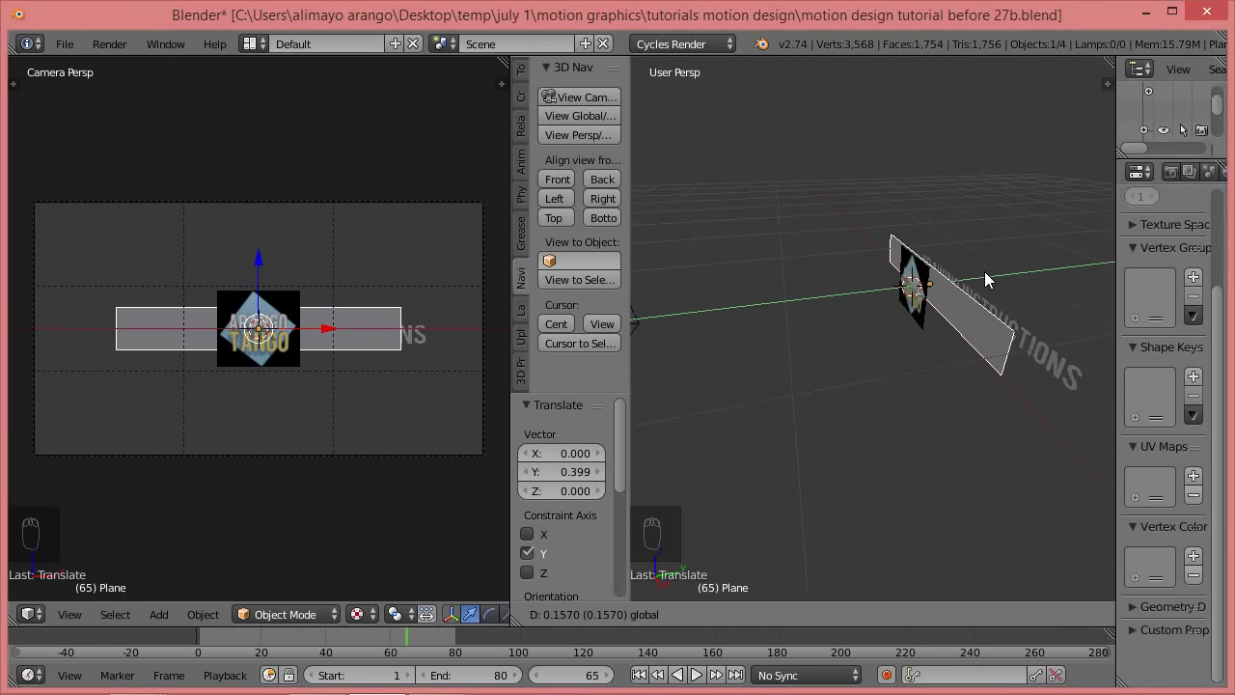
# - Shift the strip plane about 0.195 along positive X and briefly preview the camera view in rendered shading
pyautogui.moveTo(886, 402); pyautogui.dragTo(1008, 352, button='middle')
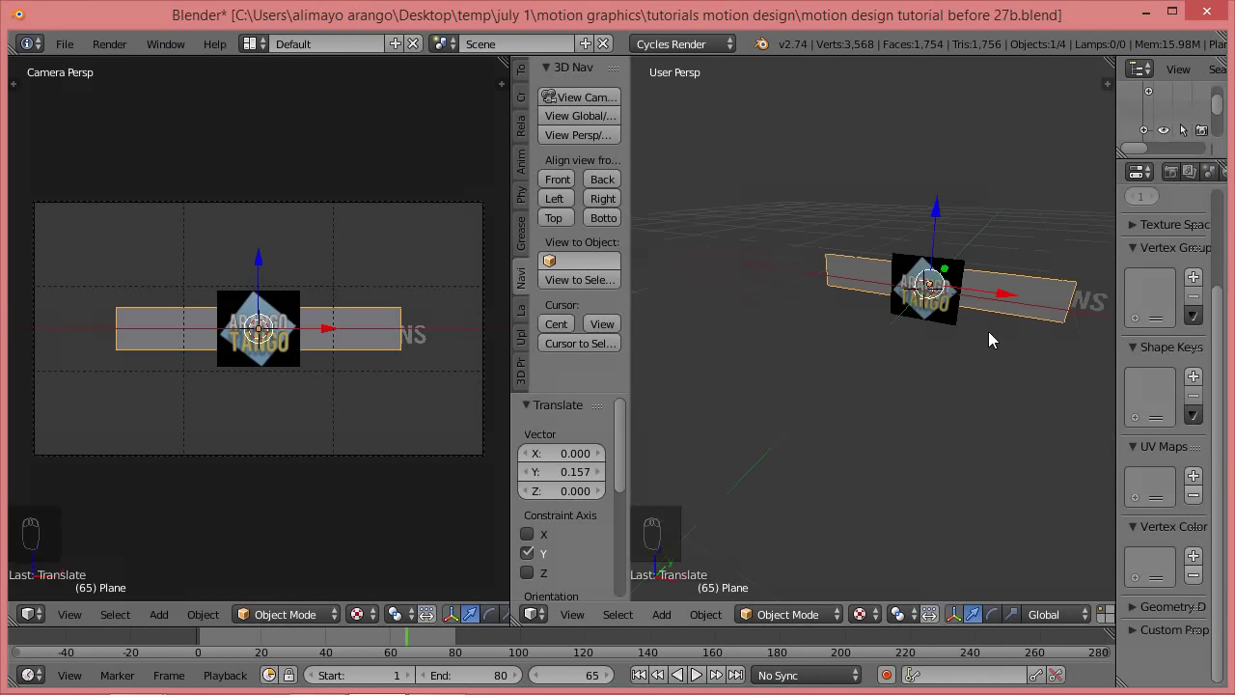
pyautogui.scroll(2, 983, 337)
pyautogui.moveTo(1041, 352); pyautogui.dragTo(970, 385, button='middle')
pyautogui.moveTo(862, 345); pyautogui.dragTo(892, 337)
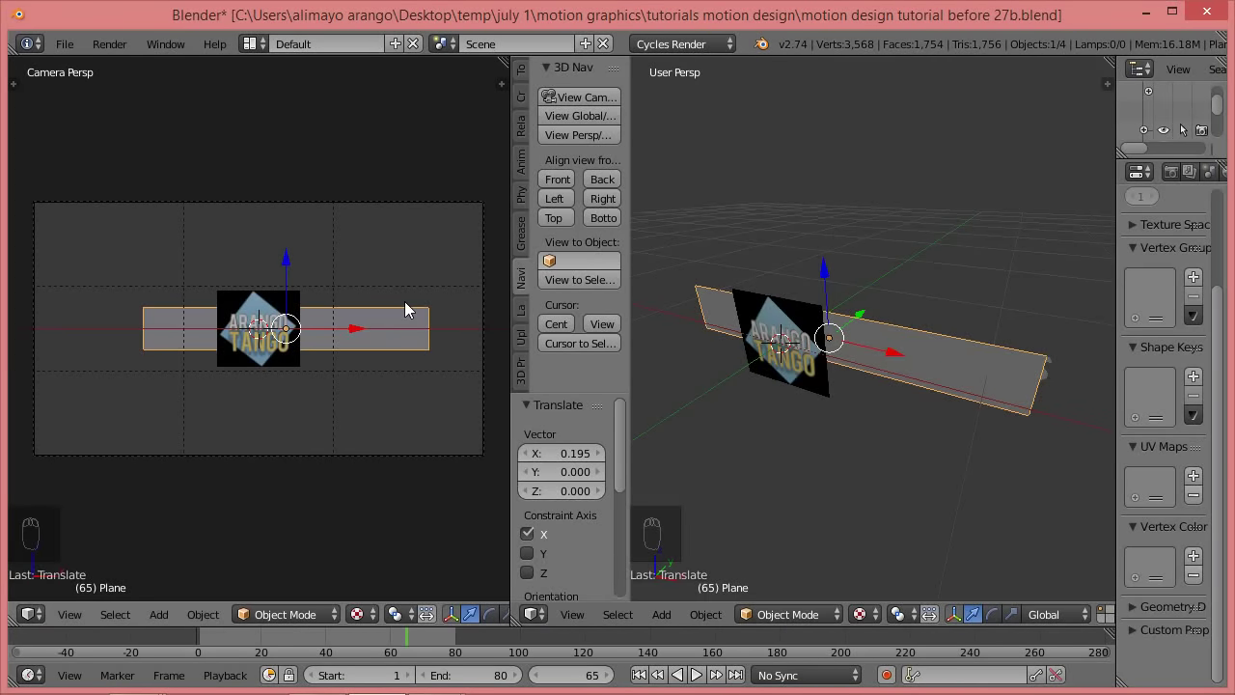
pyautogui.hotkey('shift', 'z')
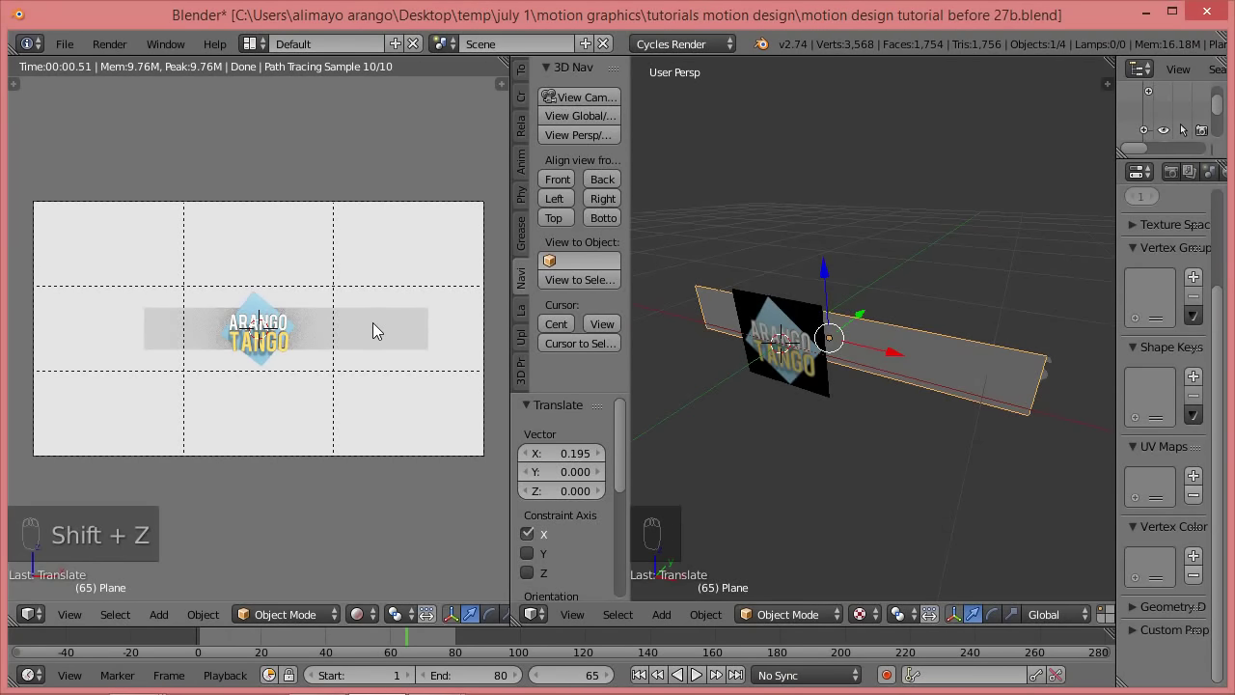
pyautogui.hotkey('shift', 'z')
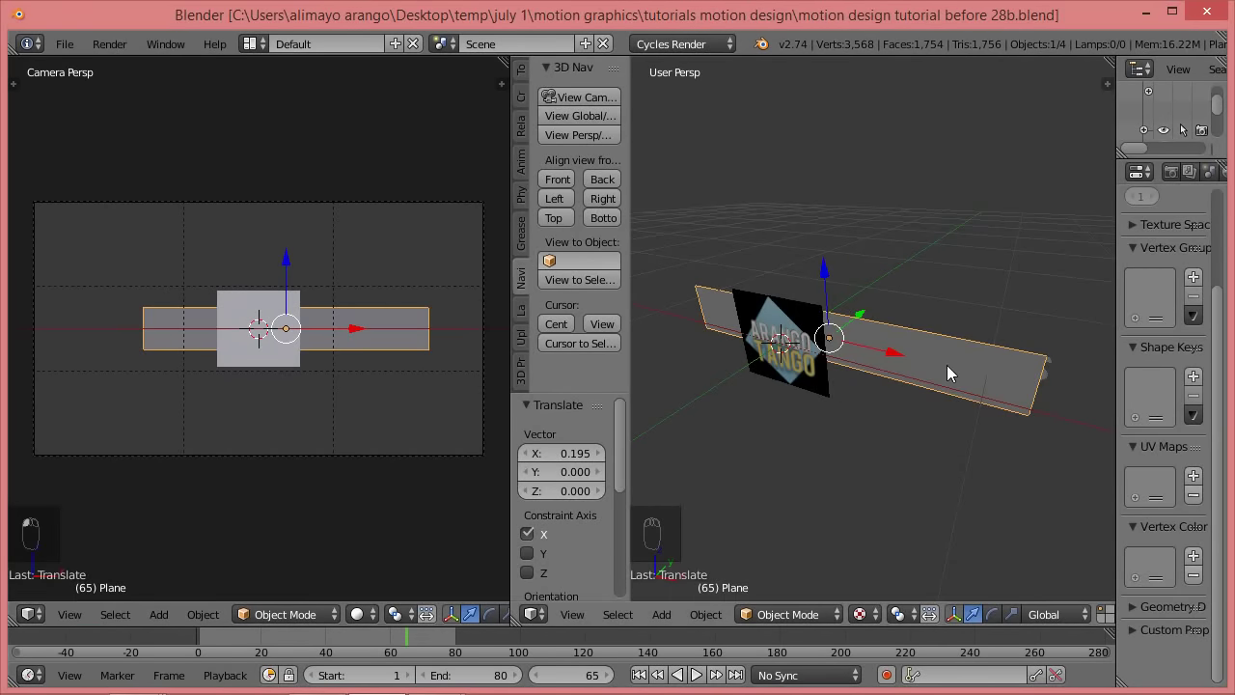
# - Turn the camera view area into a Node Editor and narrow its properties sidebar to enlarge the node canvas
pyautogui.click(34, 615)
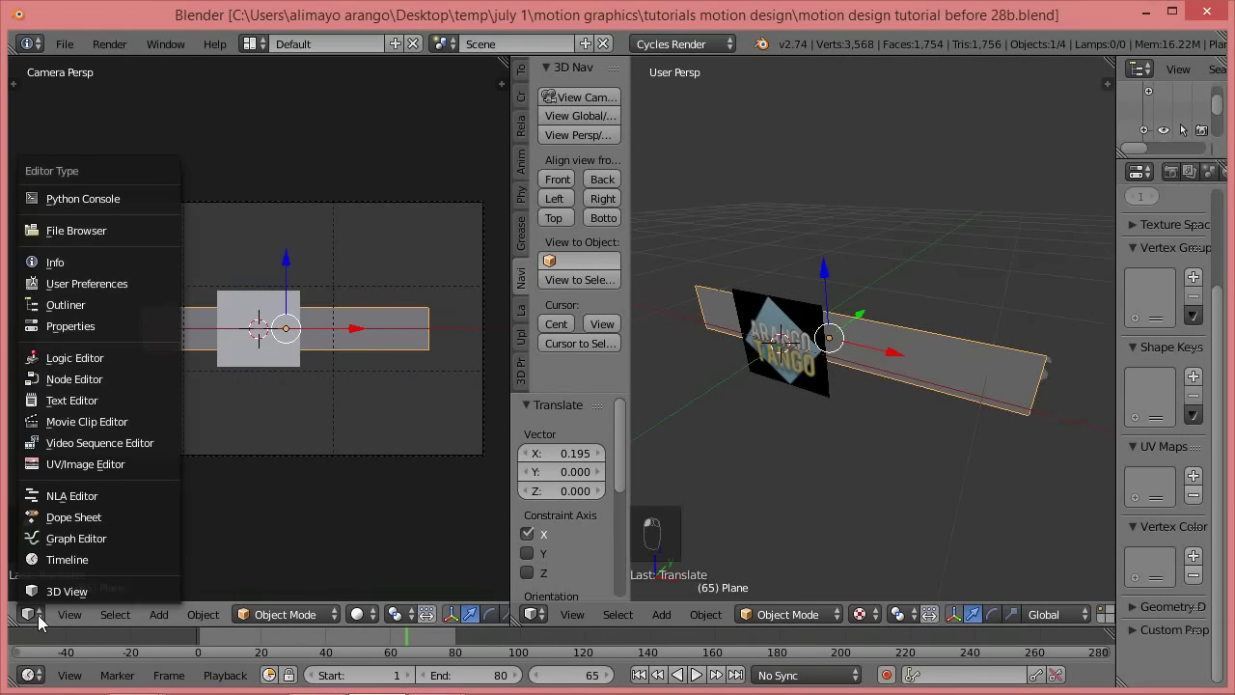
pyautogui.click(78, 379)
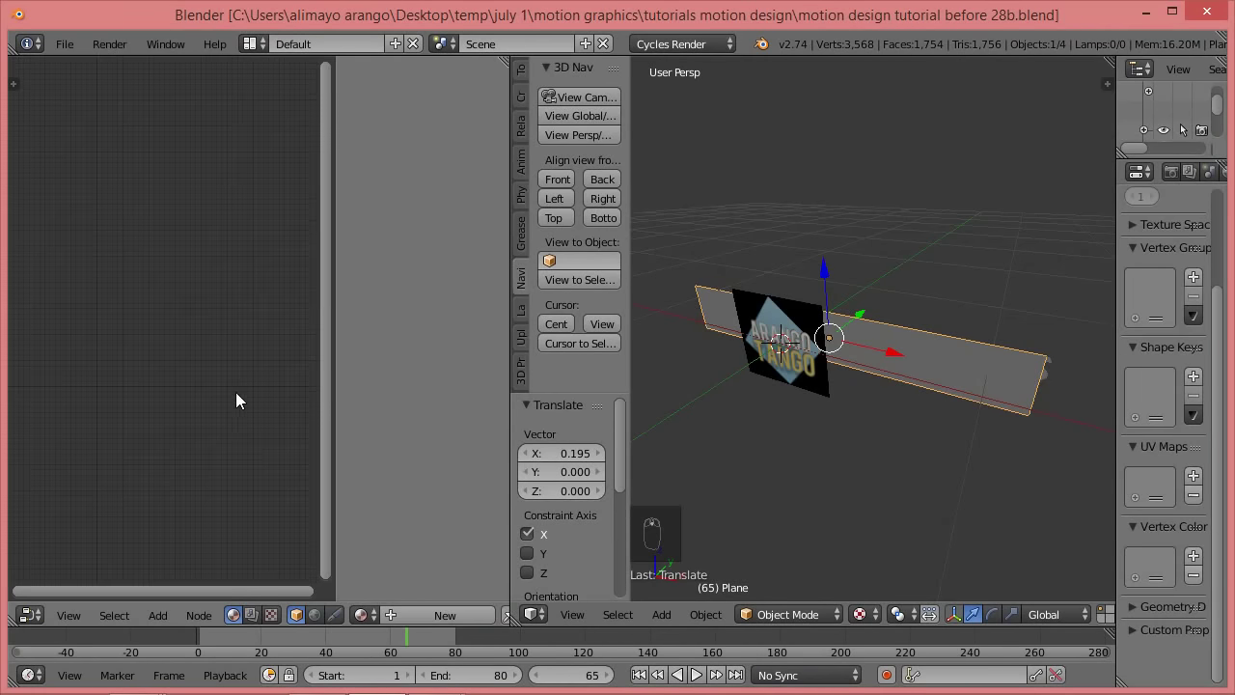
pyautogui.moveTo(338, 333); pyautogui.dragTo(436, 334)
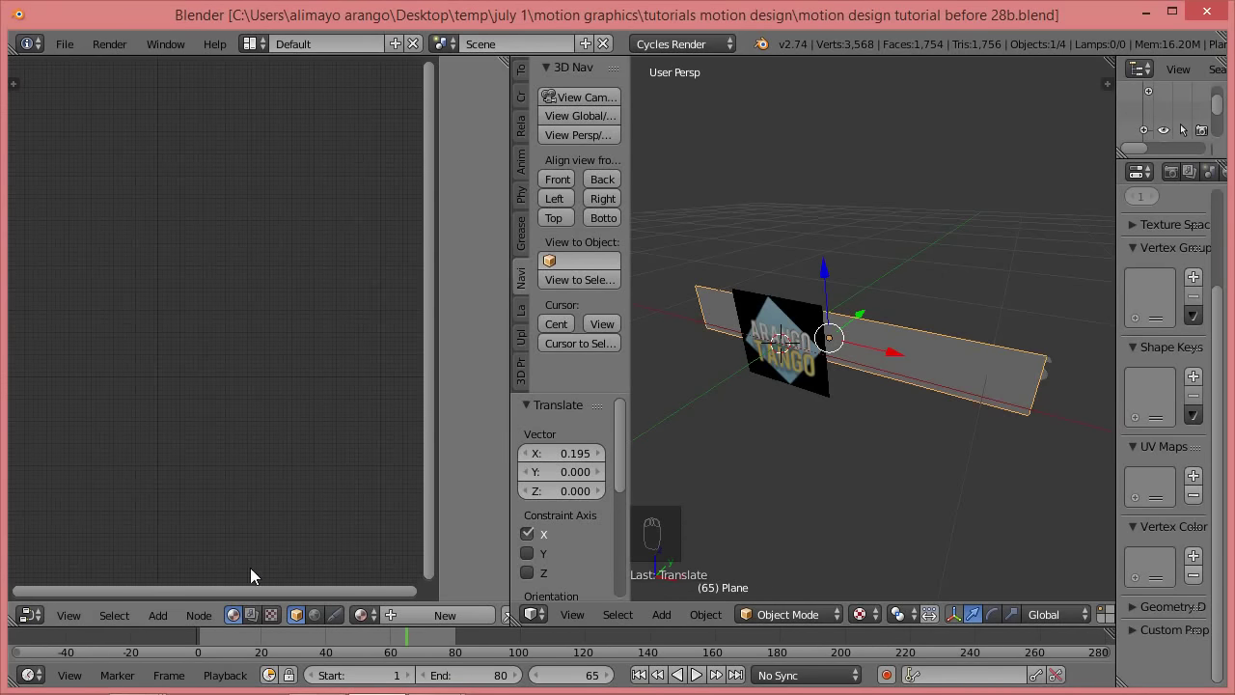
# - Select the strip plane, widen the properties area and create a new material for the plane
pyautogui.rightClick(966, 361)
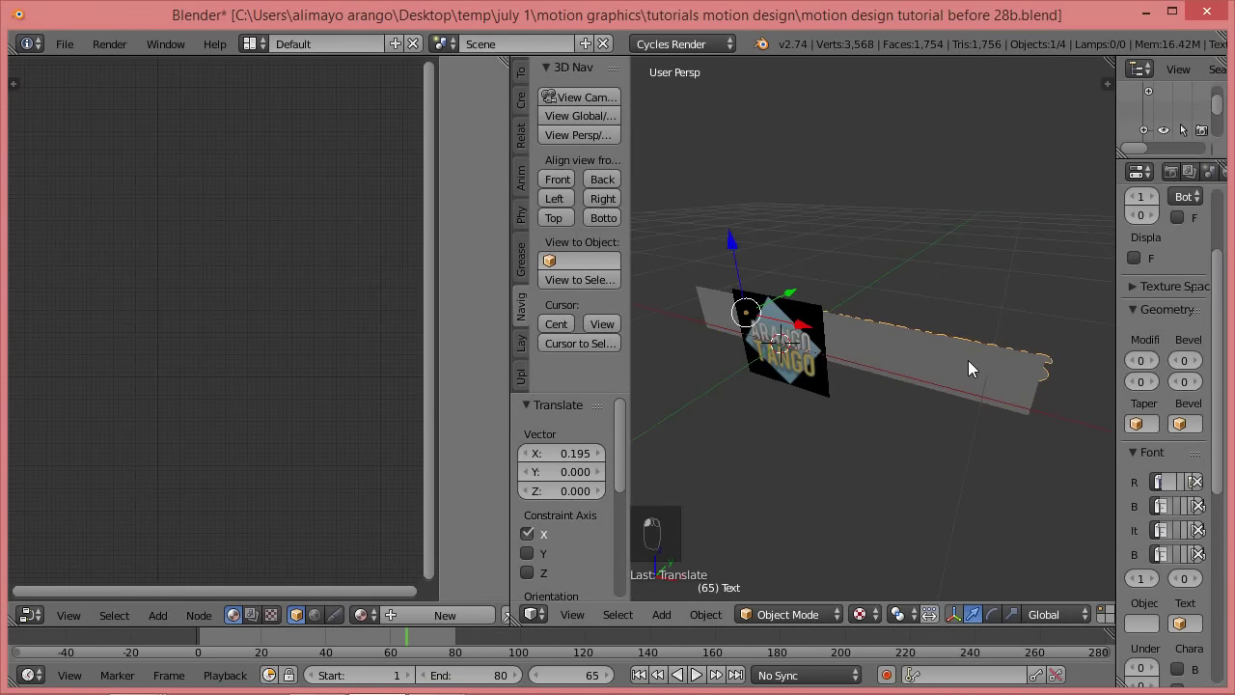
pyautogui.rightClick(987, 377)
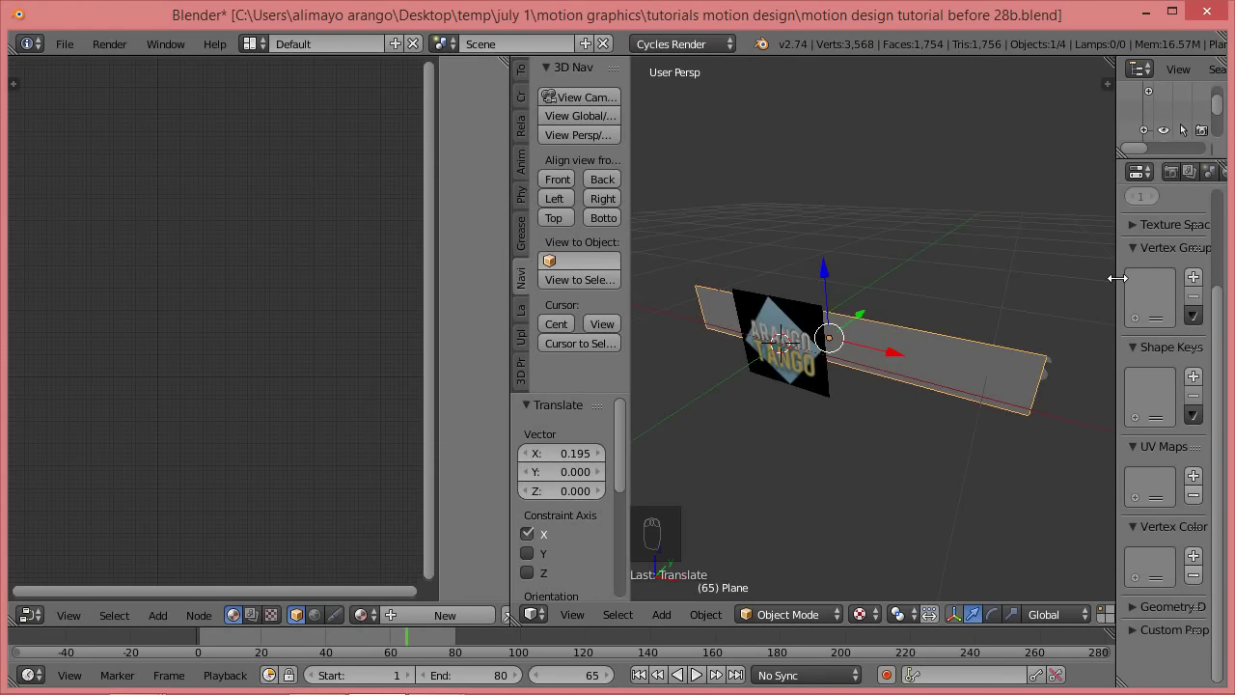
pyautogui.moveTo(1118, 278); pyautogui.dragTo(1017, 290)
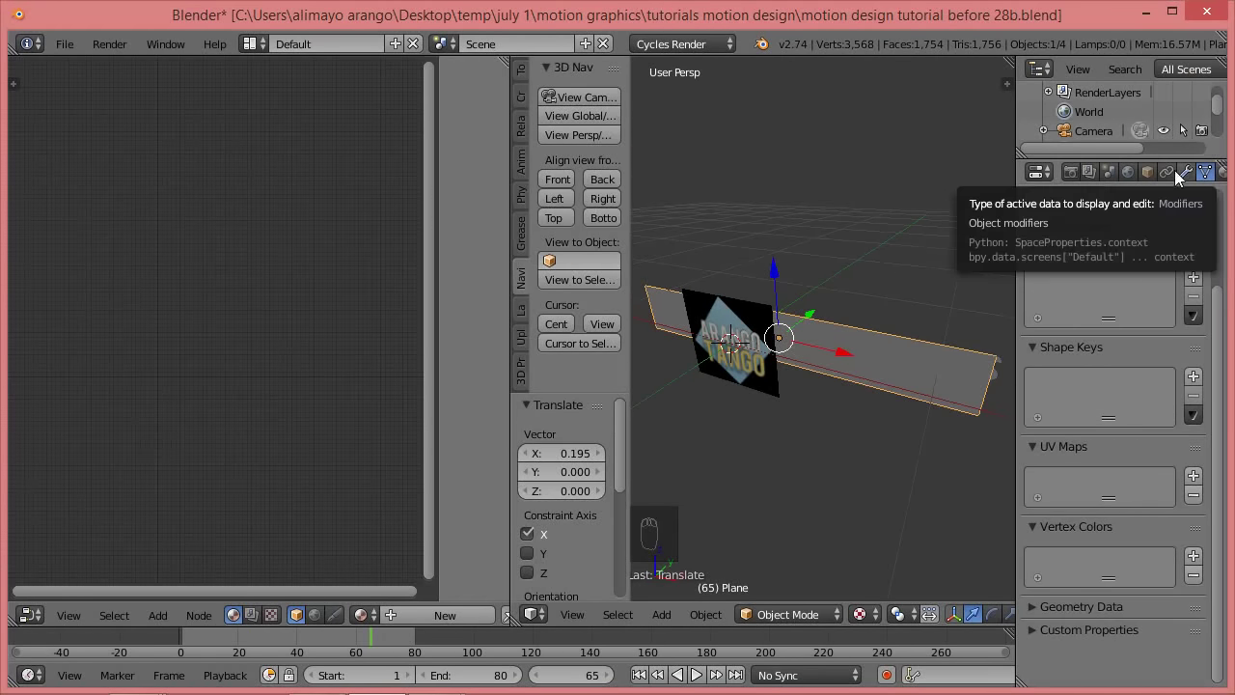
pyautogui.hscroll(1, 1171, 173)
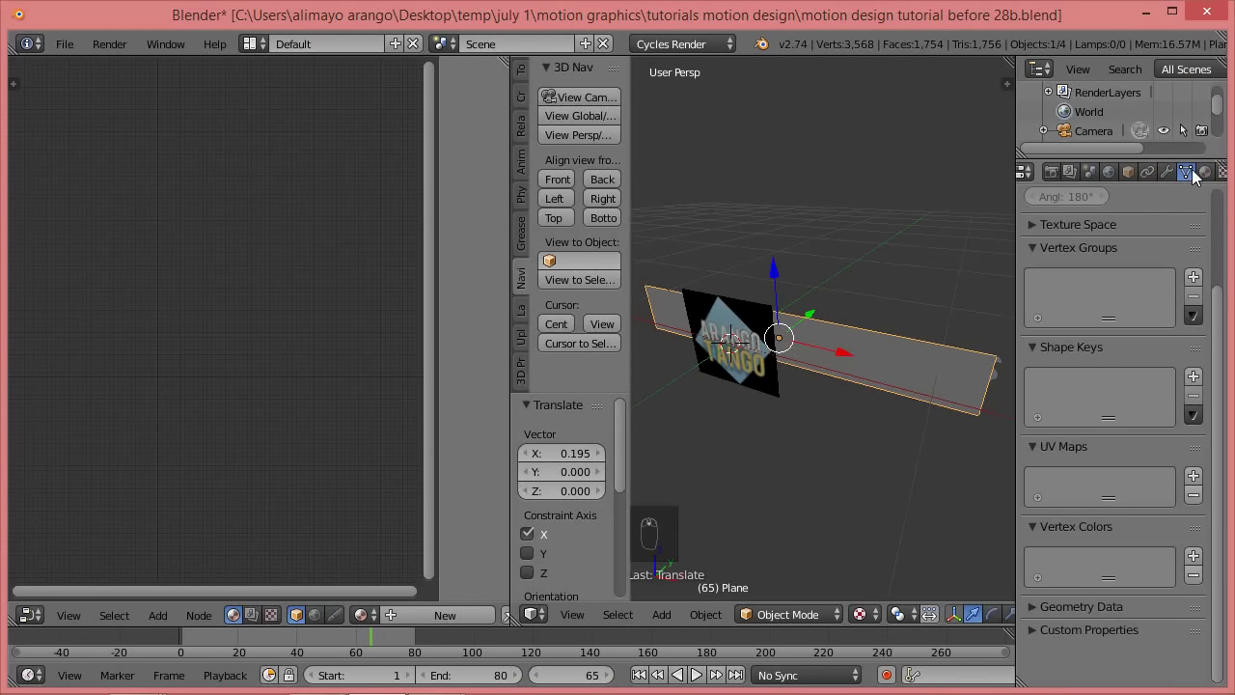
pyautogui.click(1205, 173)
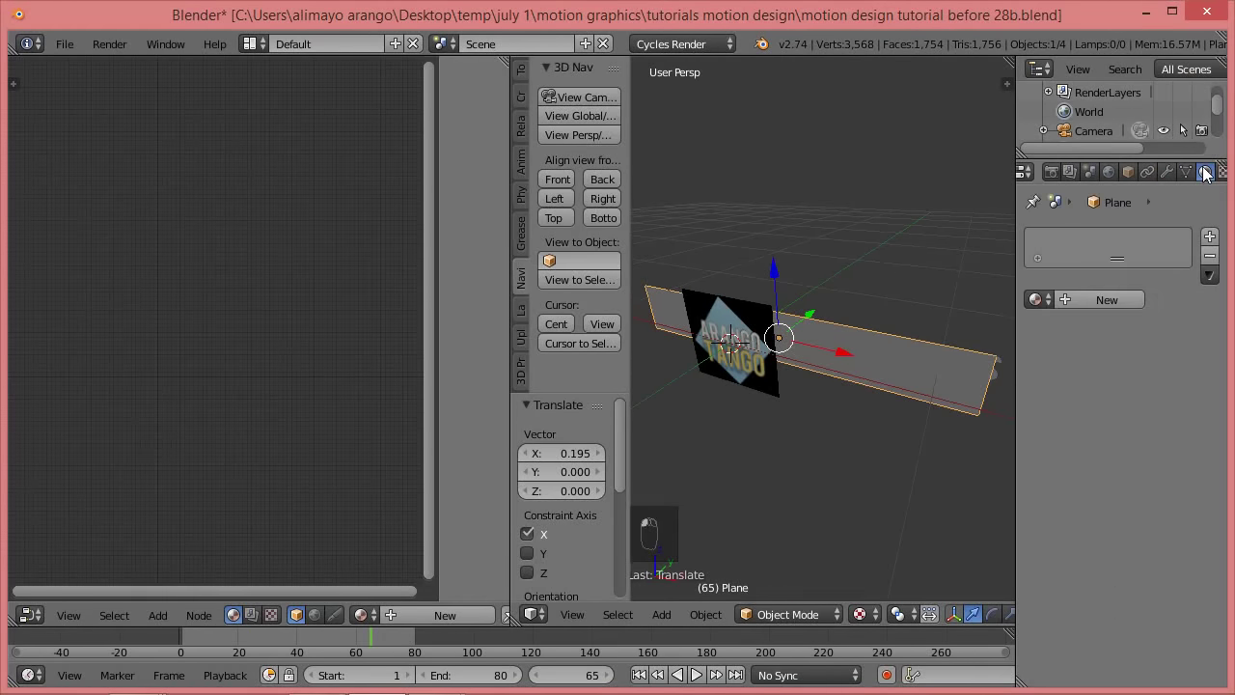
pyautogui.click(1107, 300)
# - Rearrange the strip material's Diffuse BSDF and Material Output nodes to free space before the shader
pyautogui.scroll(4, 248, 379)
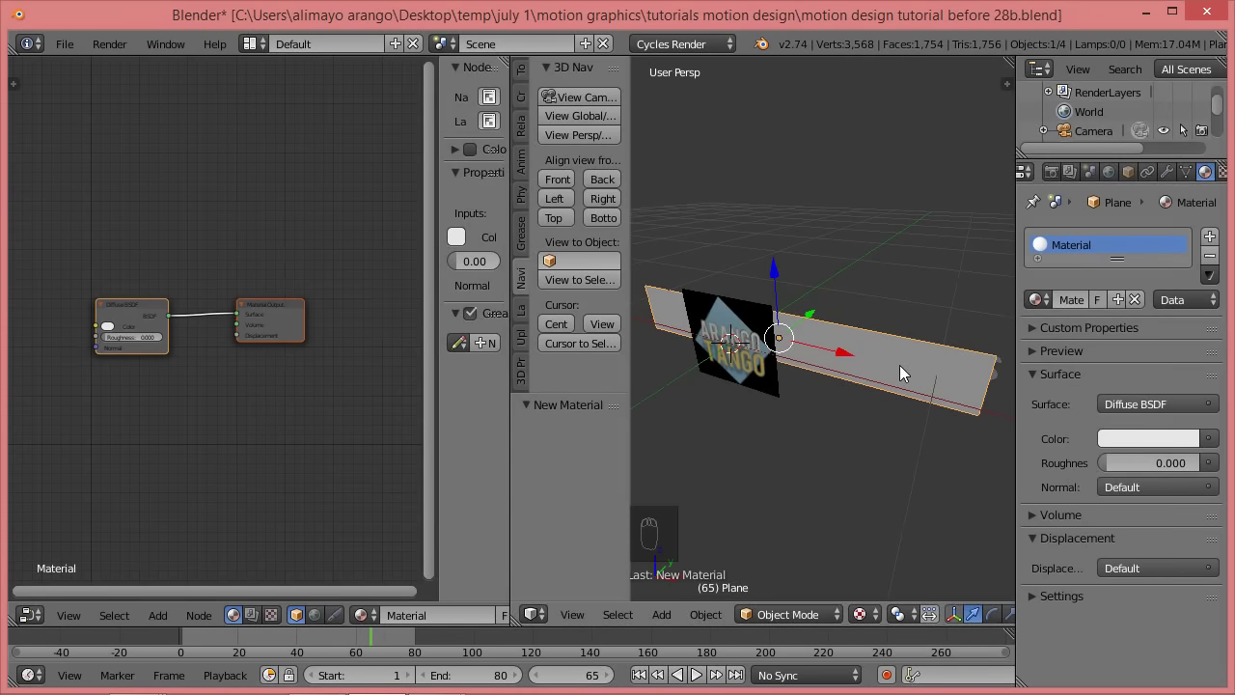
pyautogui.scroll(1, 265, 355)
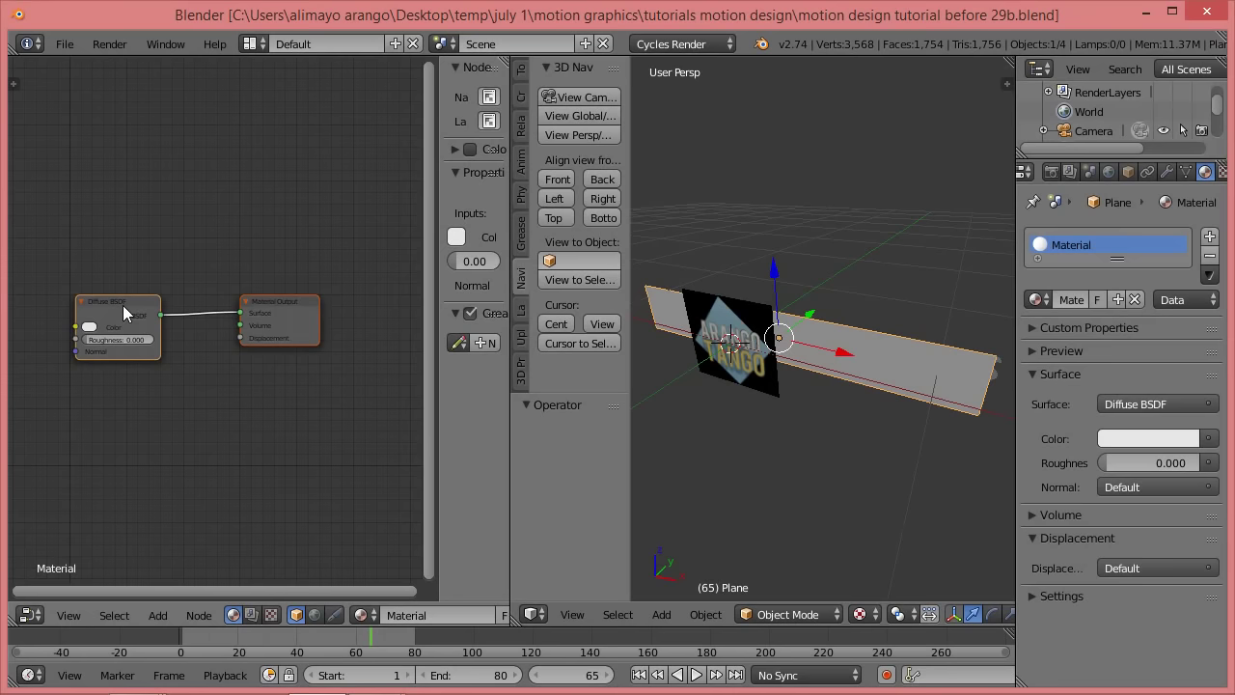
pyautogui.moveTo(295, 301); pyautogui.dragTo(323, 296)
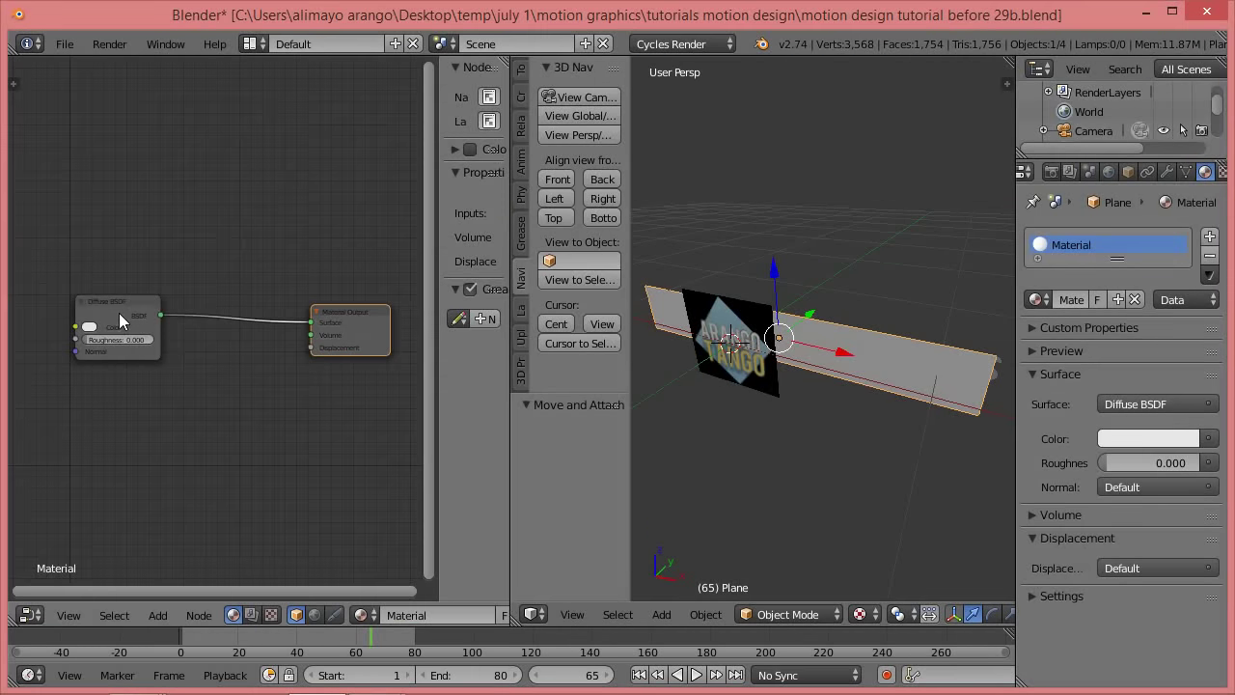
pyautogui.moveTo(116, 307); pyautogui.dragTo(201, 306)
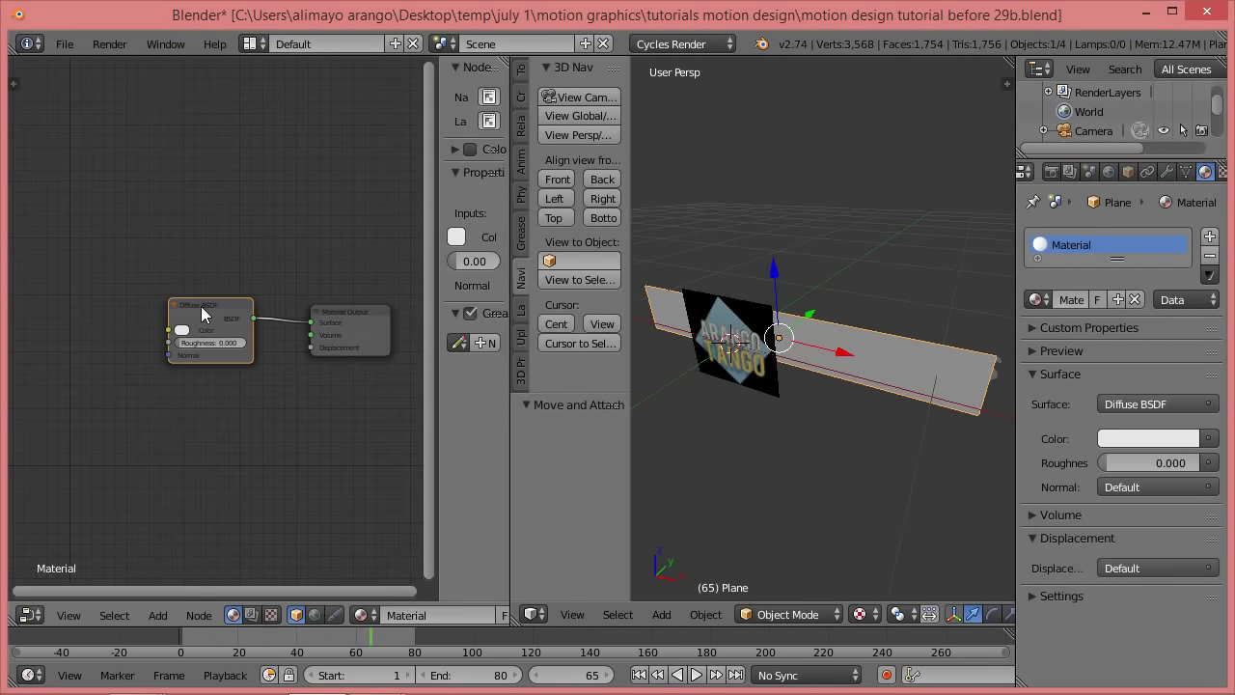
# - Add a Light Path input node ahead of the Diffuse BSDF and link Is Camera Ray to its Color
pyautogui.click(160, 617)
pyautogui.moveTo(174, 575)
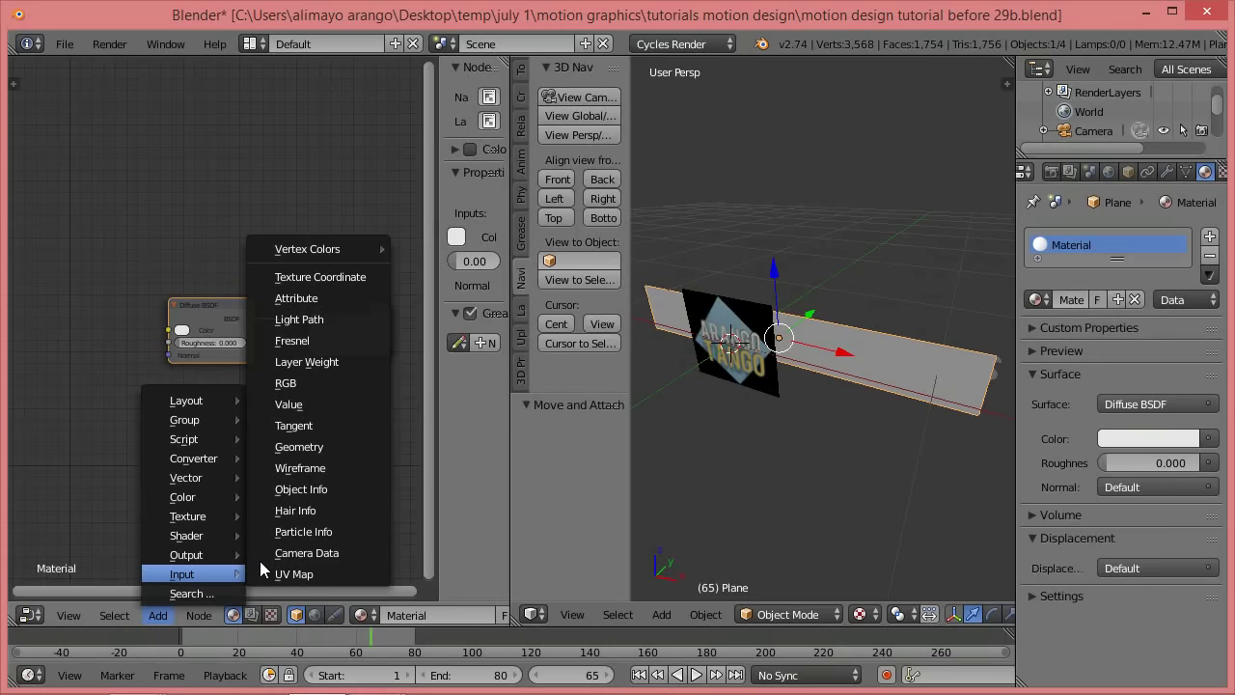
pyautogui.click(306, 320)
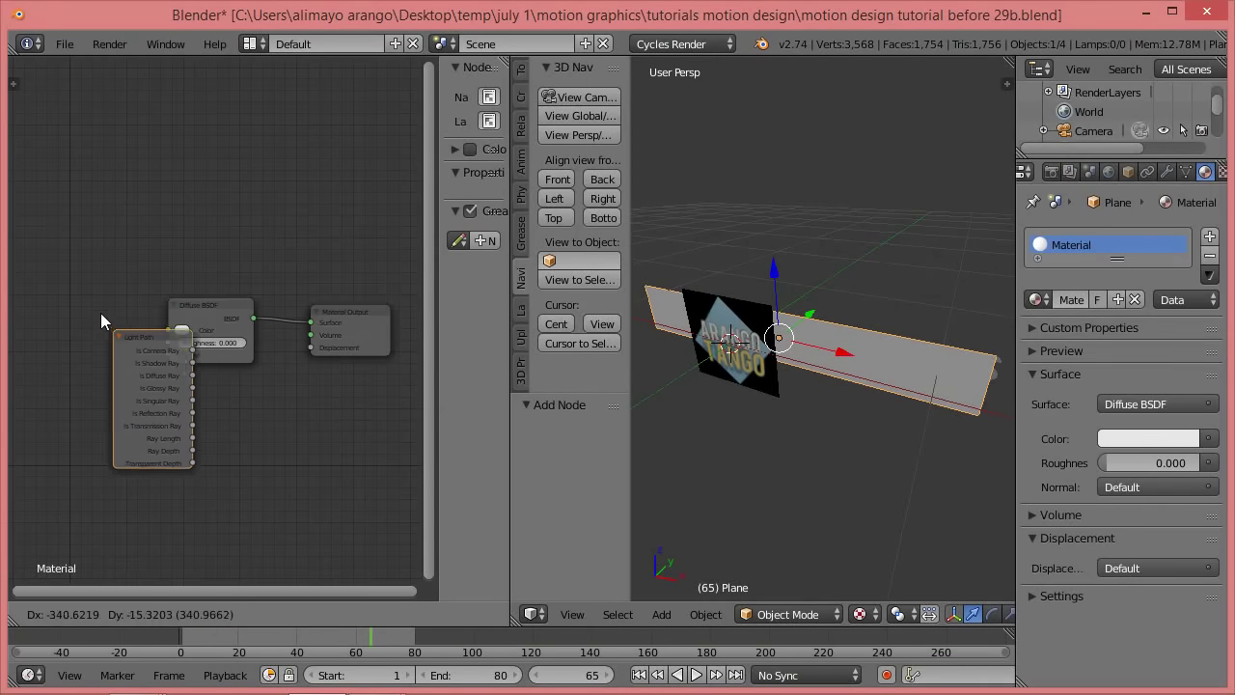
pyautogui.click(42, 268)
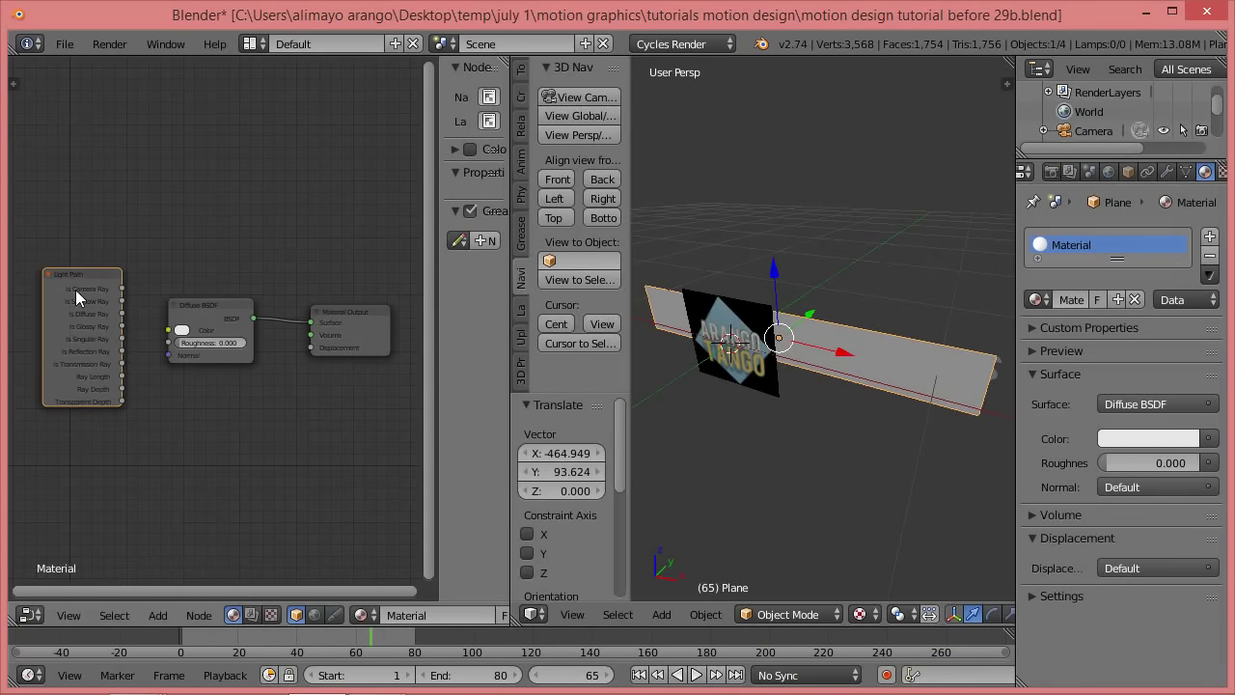
pyautogui.scroll(2, 100, 297)
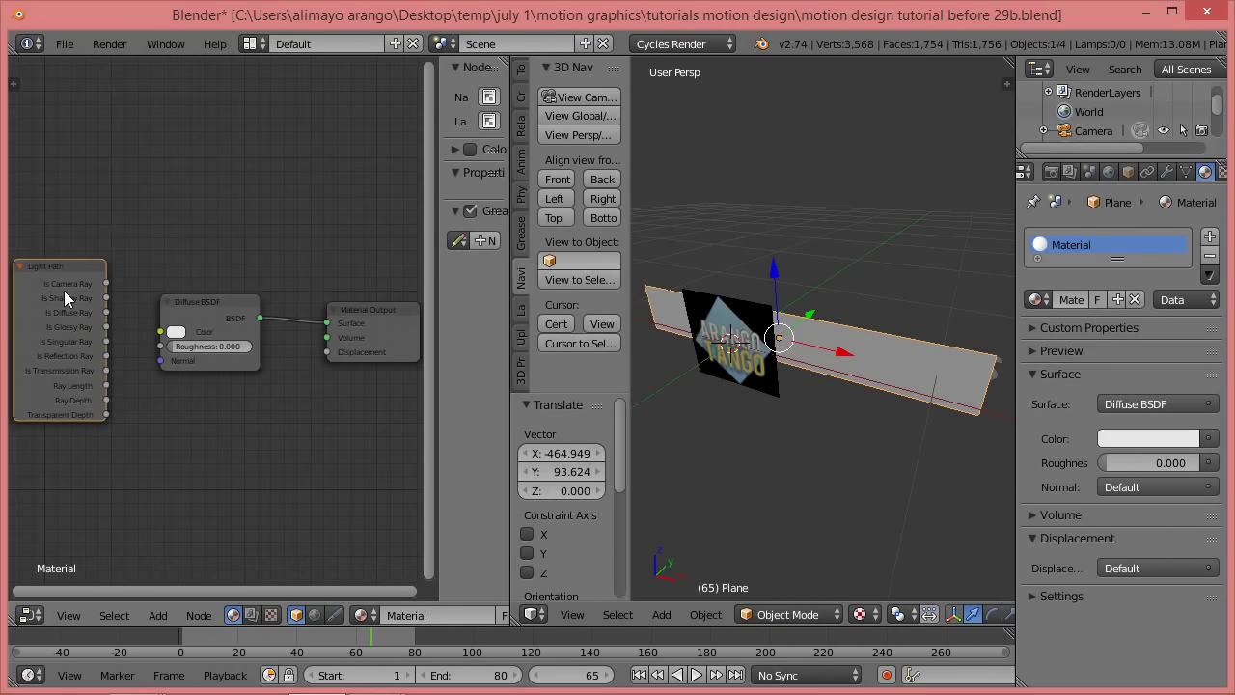
pyautogui.moveTo(106, 282); pyautogui.dragTo(160, 332)
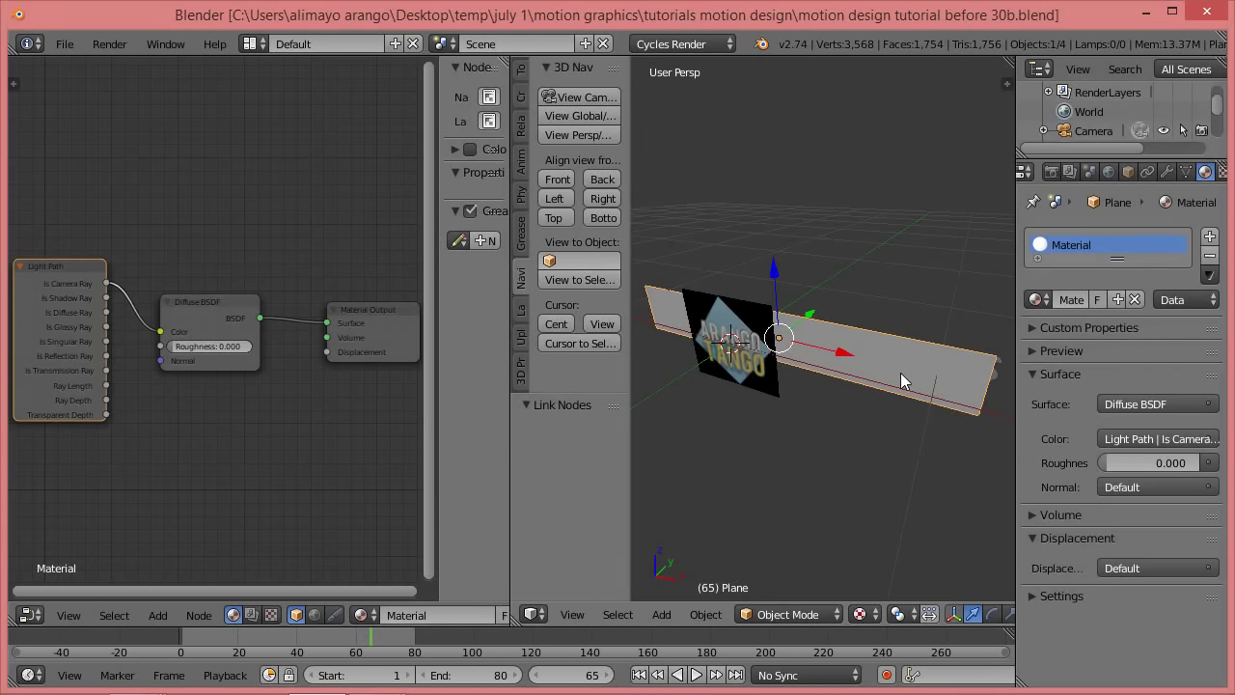
# - Restrict the strip plane's ray visibility to Camera, disabling Diffuse, Glossy, Transmission, Volume Scatter and Shadow
pyautogui.click(1128, 173)
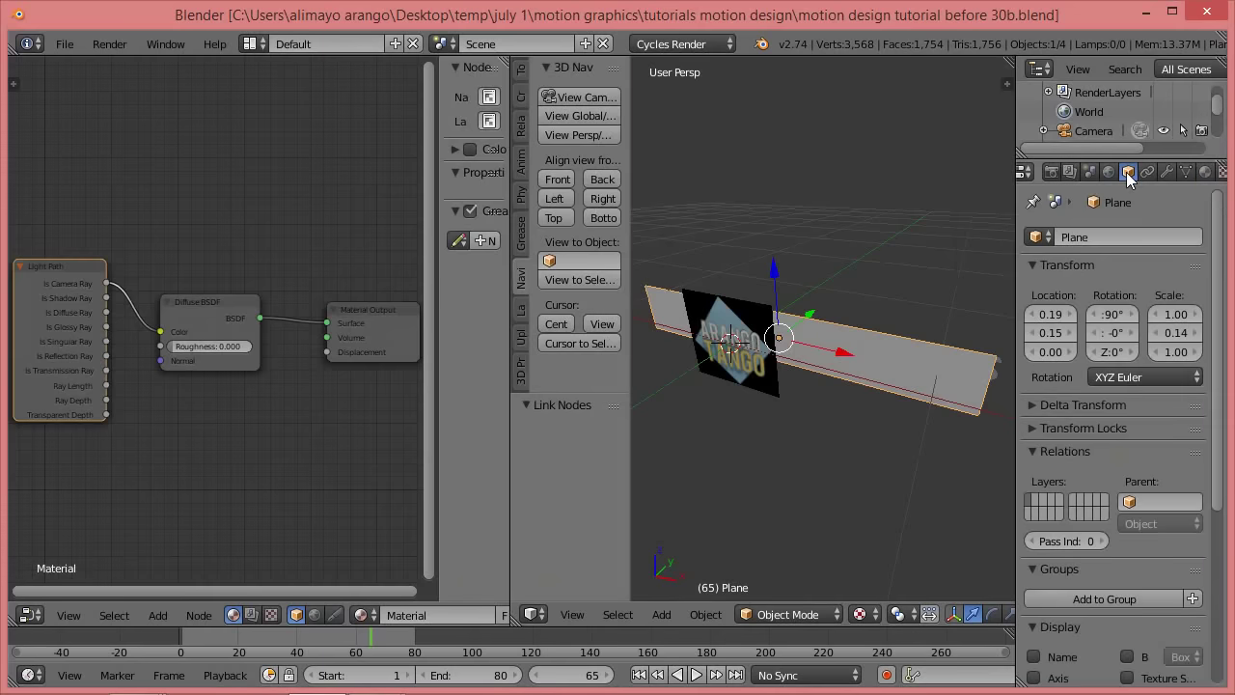
pyautogui.scroll(-7, 1218, 465)
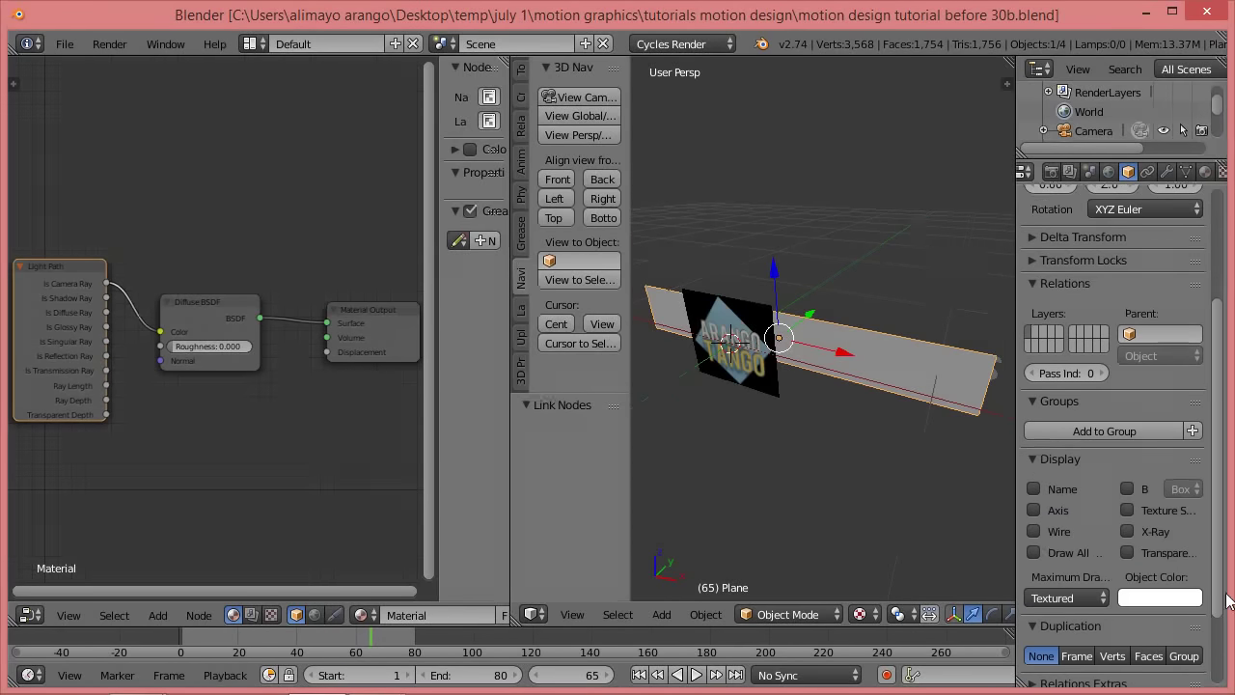
pyautogui.click(1048, 675)
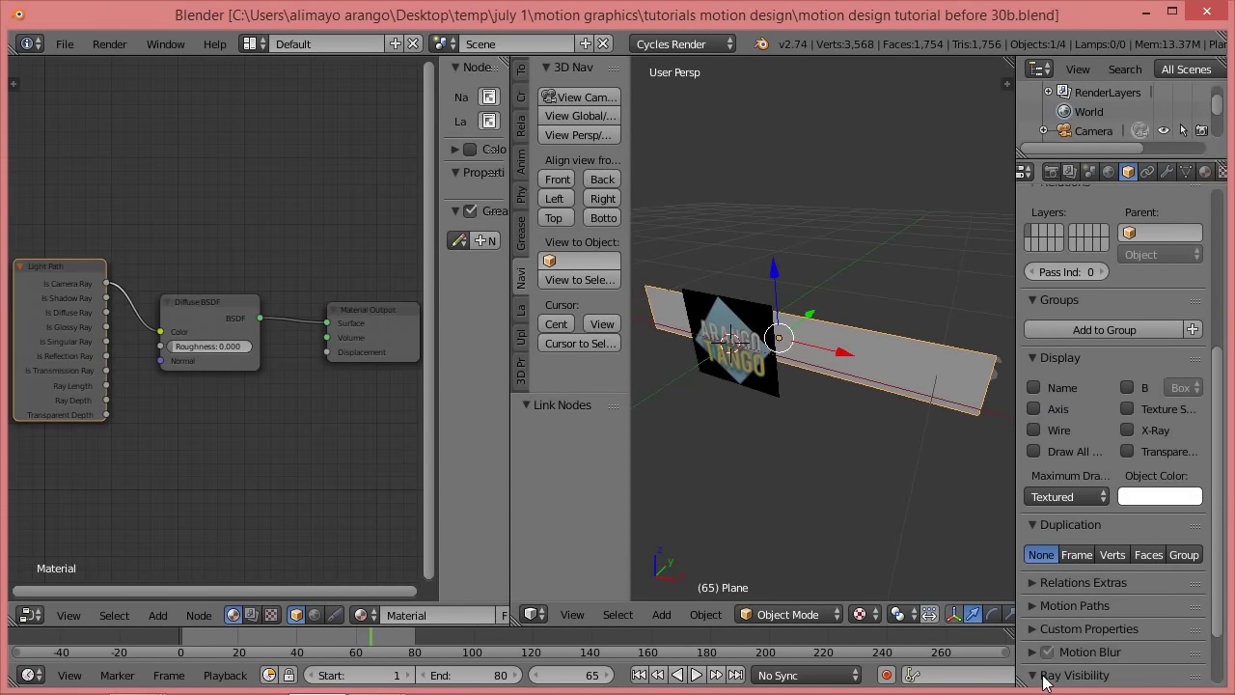
pyautogui.scroll(-3, 1170, 495)
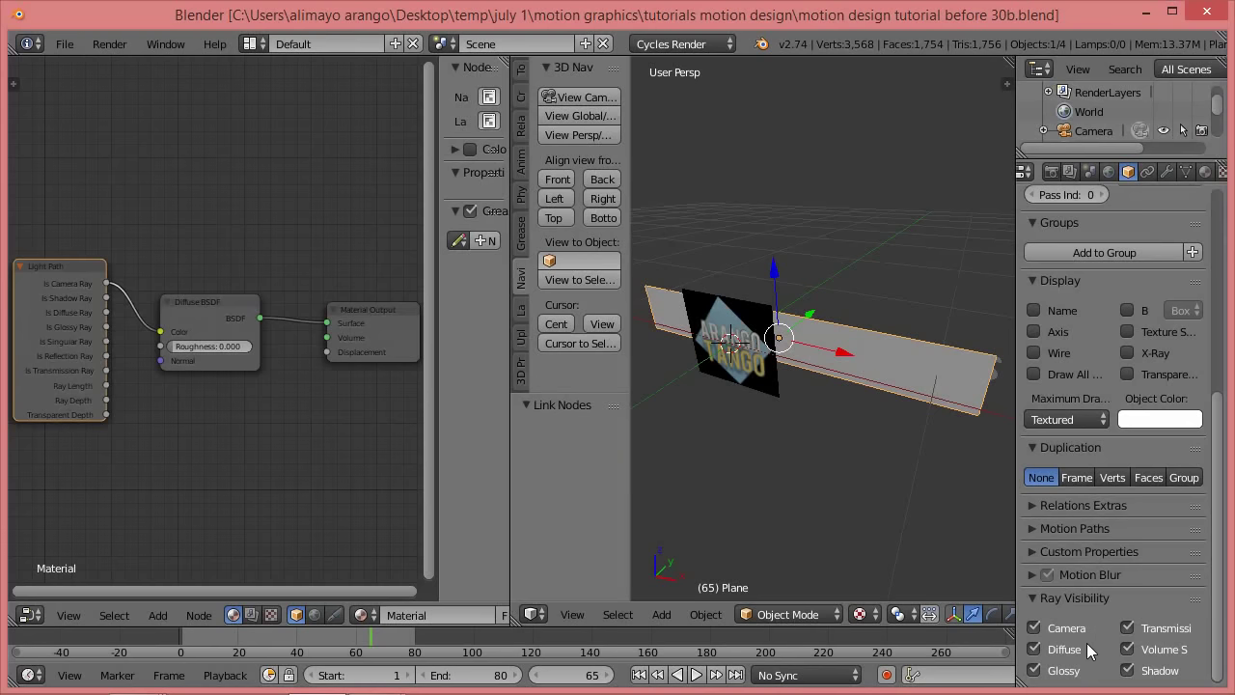
pyautogui.click(1034, 649)
pyautogui.click(1034, 670)
pyautogui.moveTo(1127, 669); pyautogui.dragTo(1126, 627)
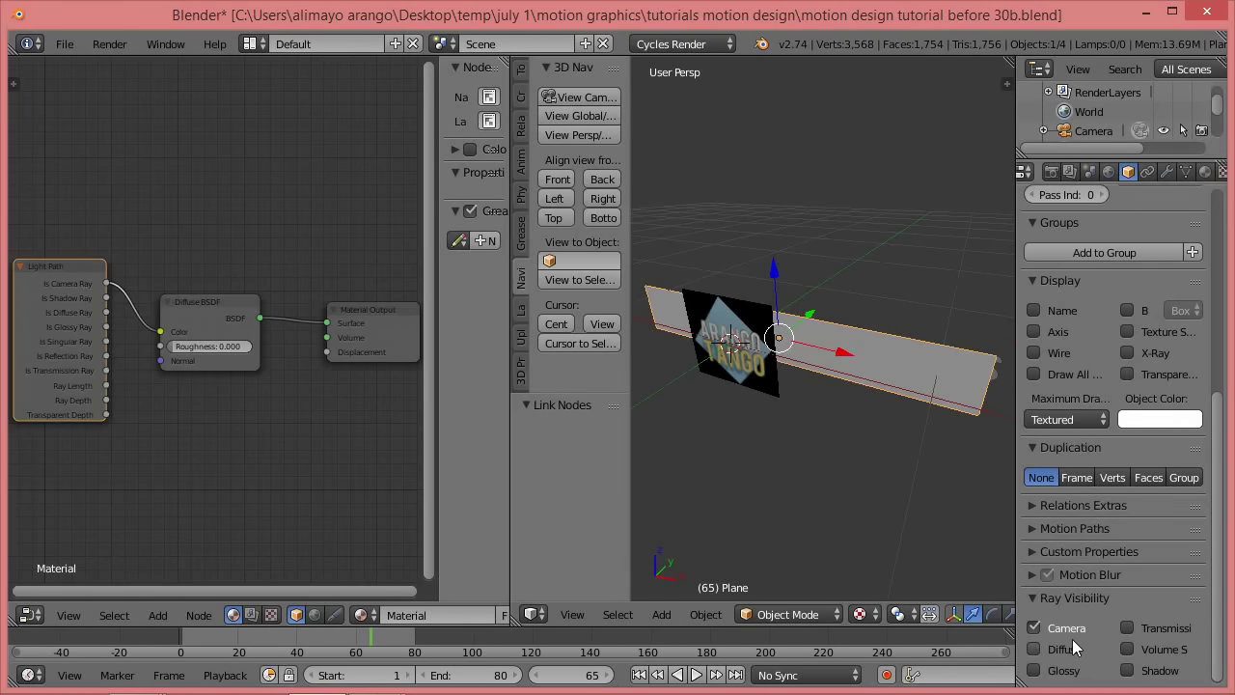
# - Limit ray visibility to Camera only for both the logo plane and the DRAWING INSTRUCTIONS text, disabling every other ray type
pyautogui.rightClick(763, 386)
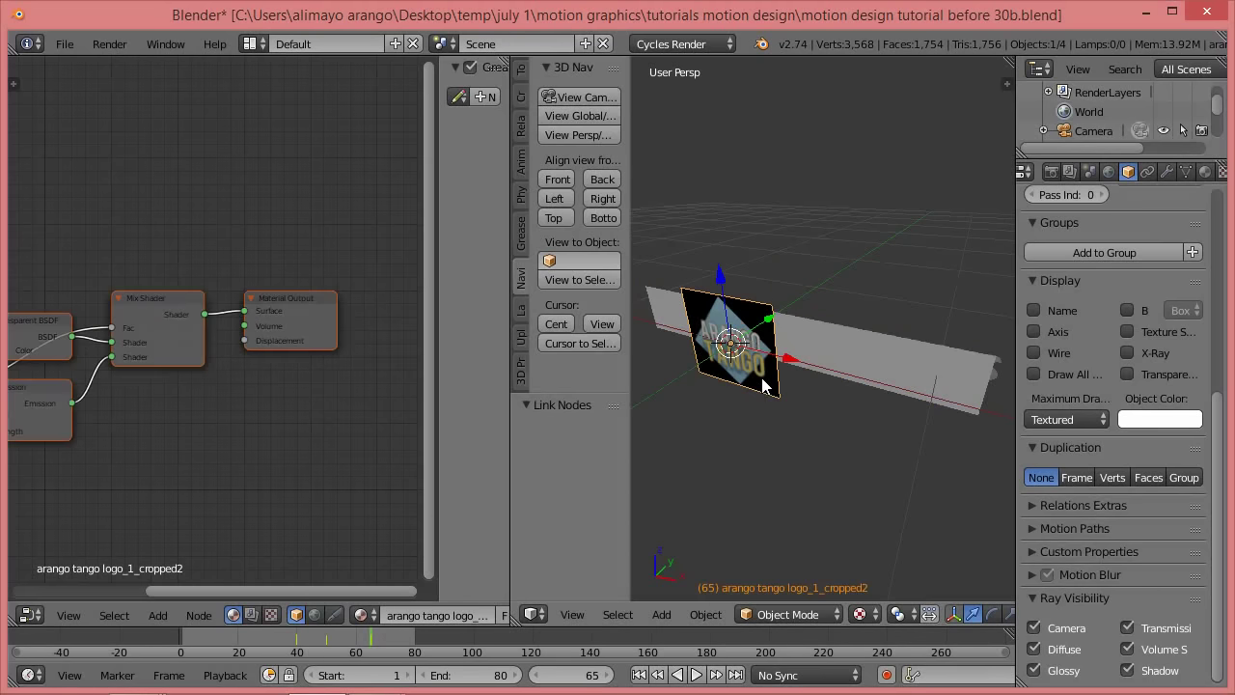
pyautogui.moveTo(1034, 670); pyautogui.dragTo(1124, 631)
pyautogui.moveTo(936, 455)
pyautogui.mouseDown(button='middle')
pyautogui.moveTo(879, 472)
pyautogui.moveTo(924, 410)
pyautogui.mouseUp(button='middle')
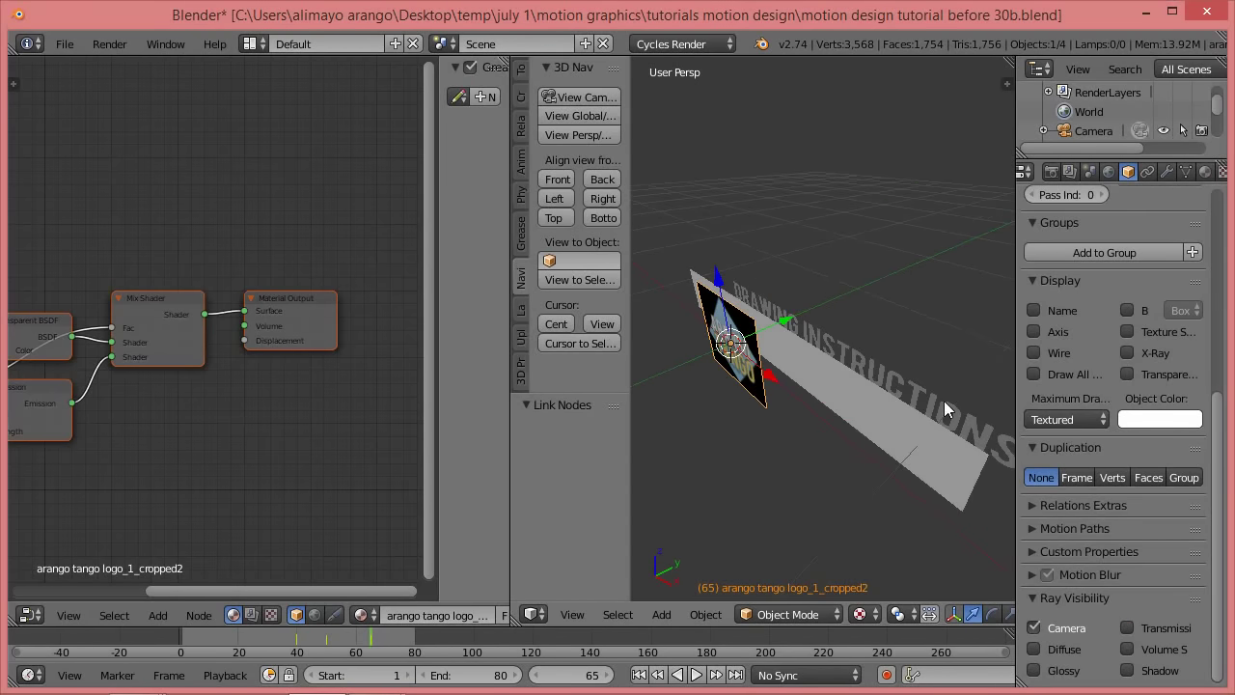
pyautogui.rightClick(944, 401)
pyautogui.moveTo(1036, 625); pyautogui.dragTo(1124, 608)
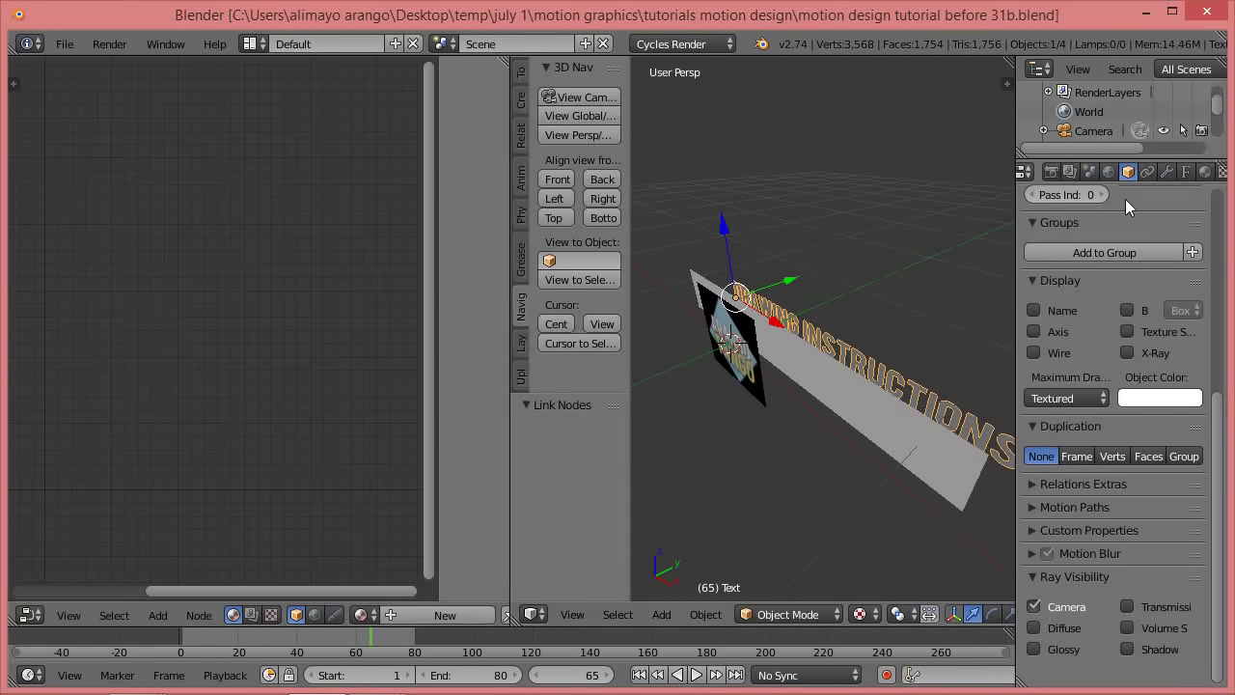
# - Add a new material to the DRAWING INSTRUCTIONS text and set its Diffuse BSDF colour to a near-black grey
pyautogui.click(1205, 173)
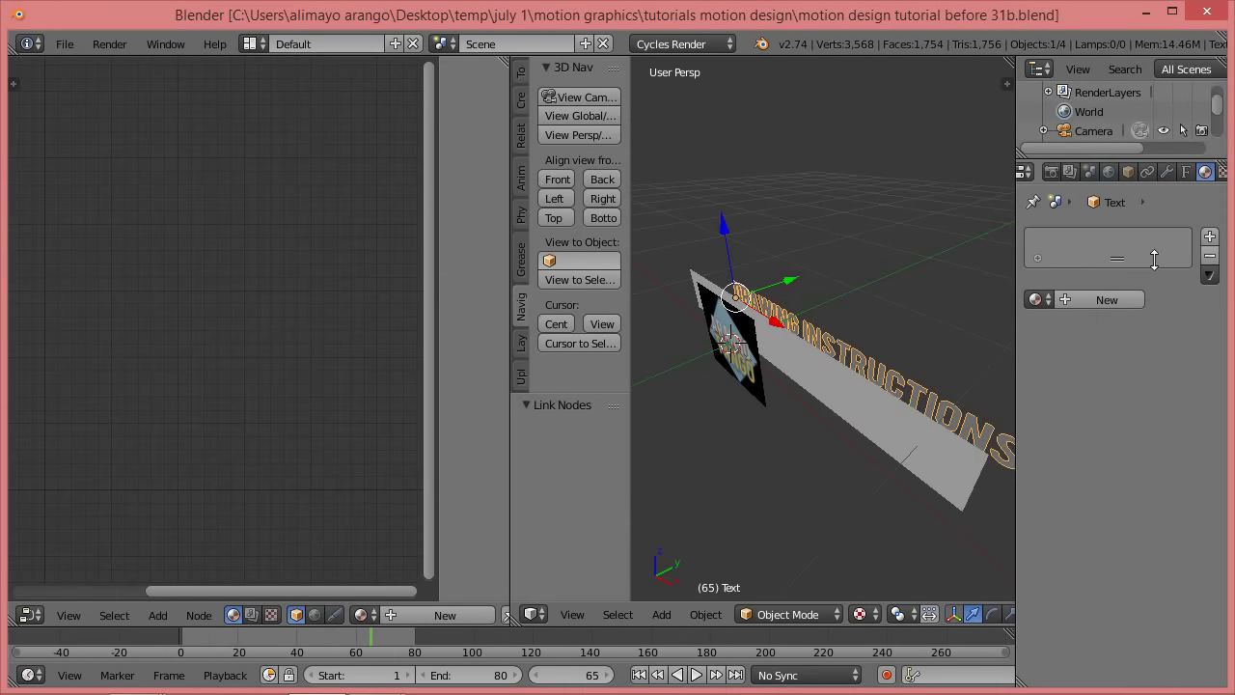
pyautogui.click(1101, 302)
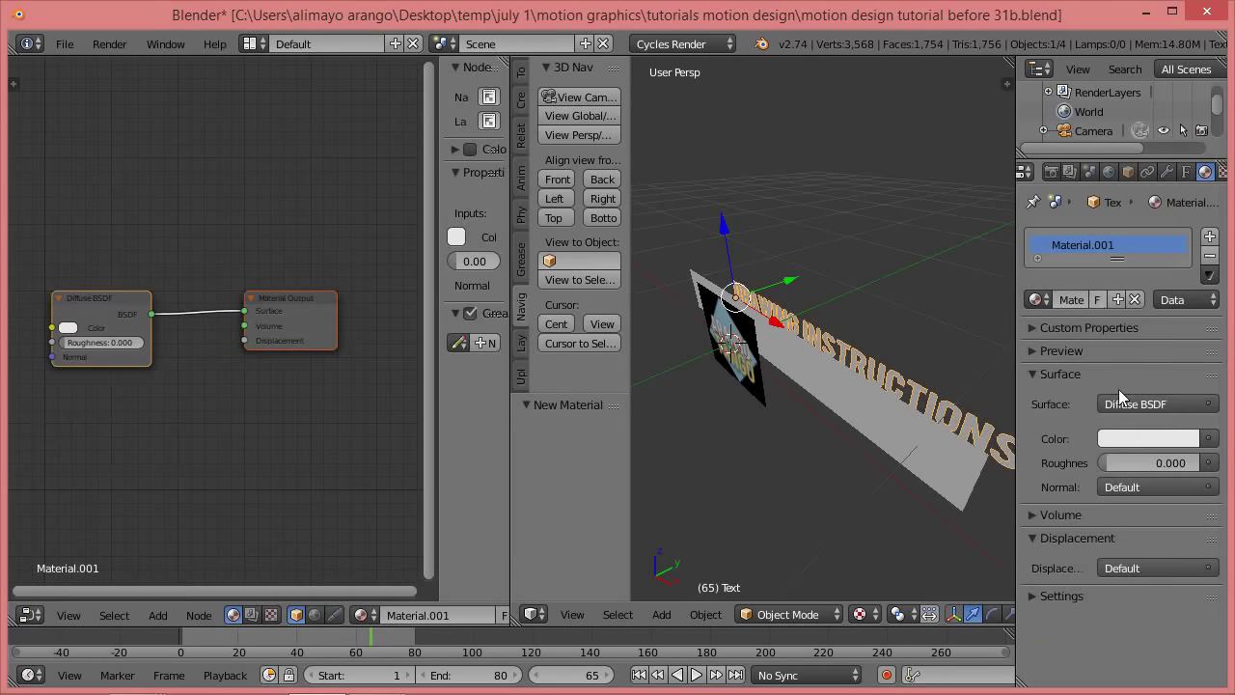
pyautogui.click(1134, 439)
pyautogui.click(1184, 229)
pyautogui.moveTo(1187, 231); pyautogui.dragTo(1185, 284)
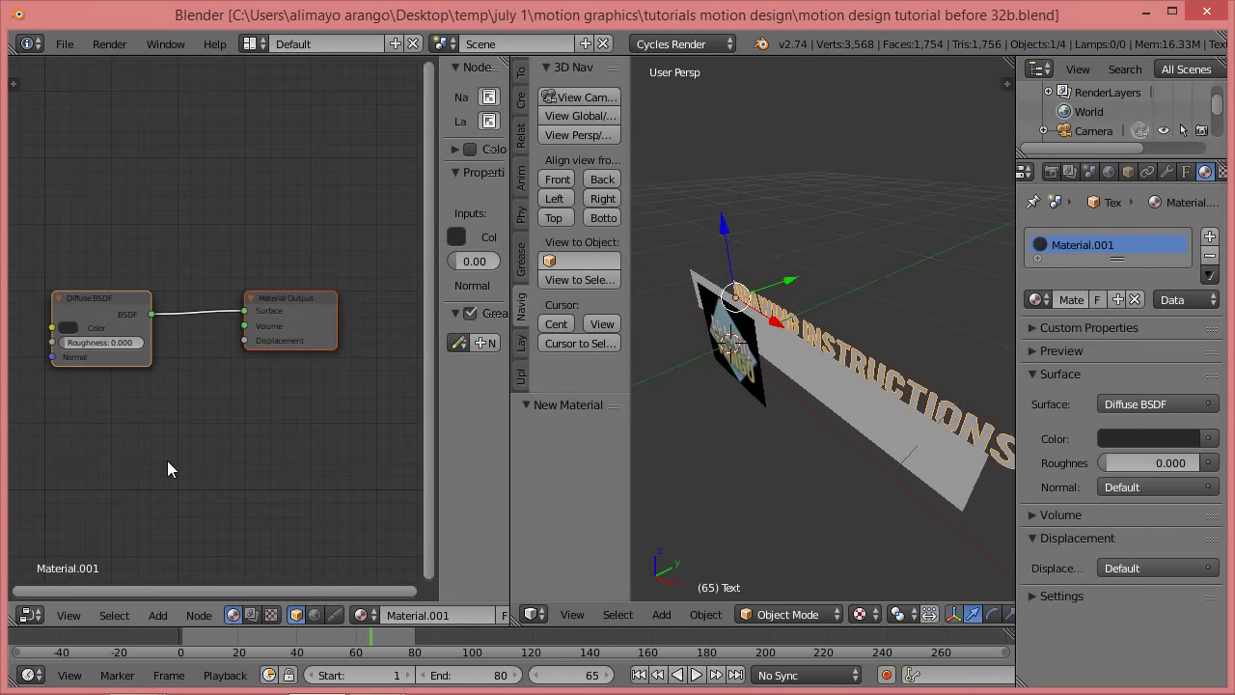
# - Change the node editor back to a 3D view and briefly preview the camera view in Rendered shading
pyautogui.click(39, 617)
pyautogui.click(45, 600)
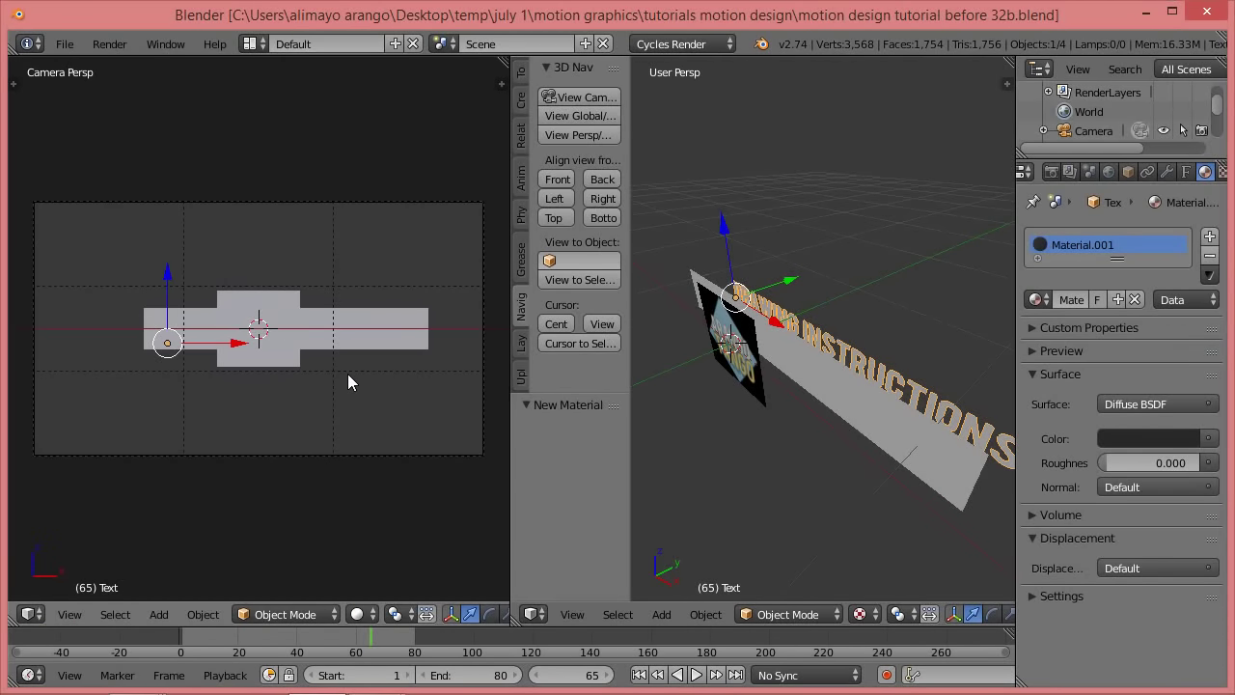
pyautogui.hotkey('shift', 'z')
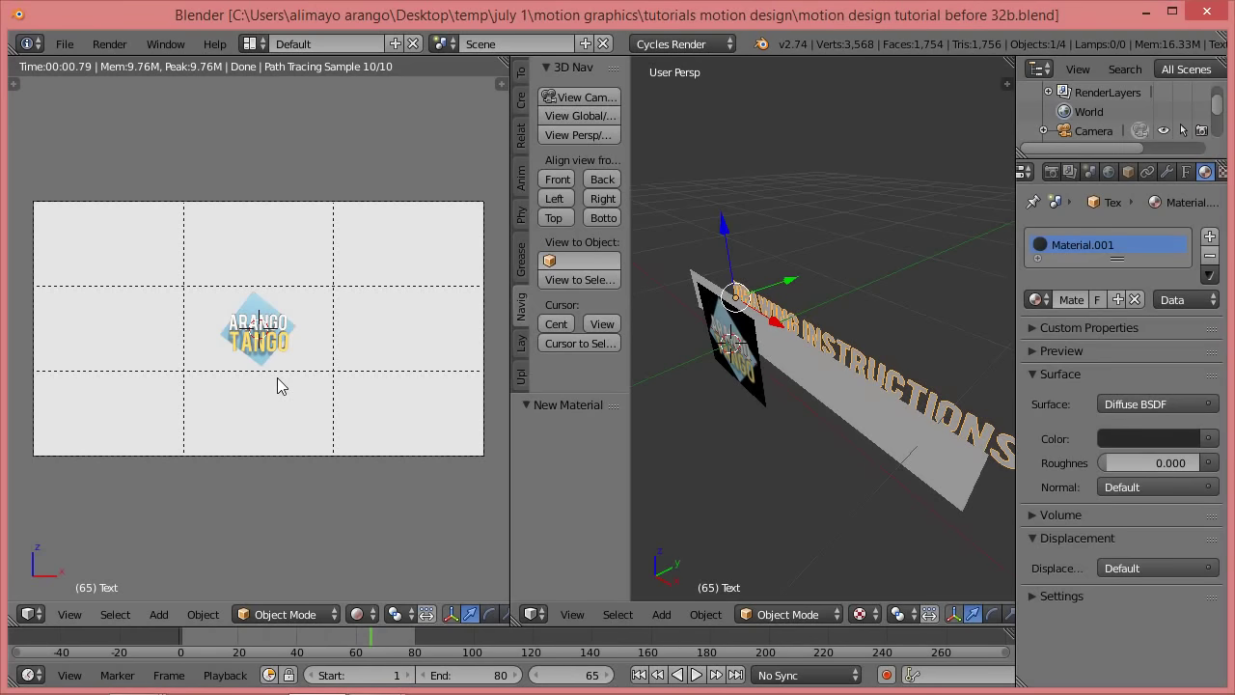
pyautogui.hotkey('shift', 'z')
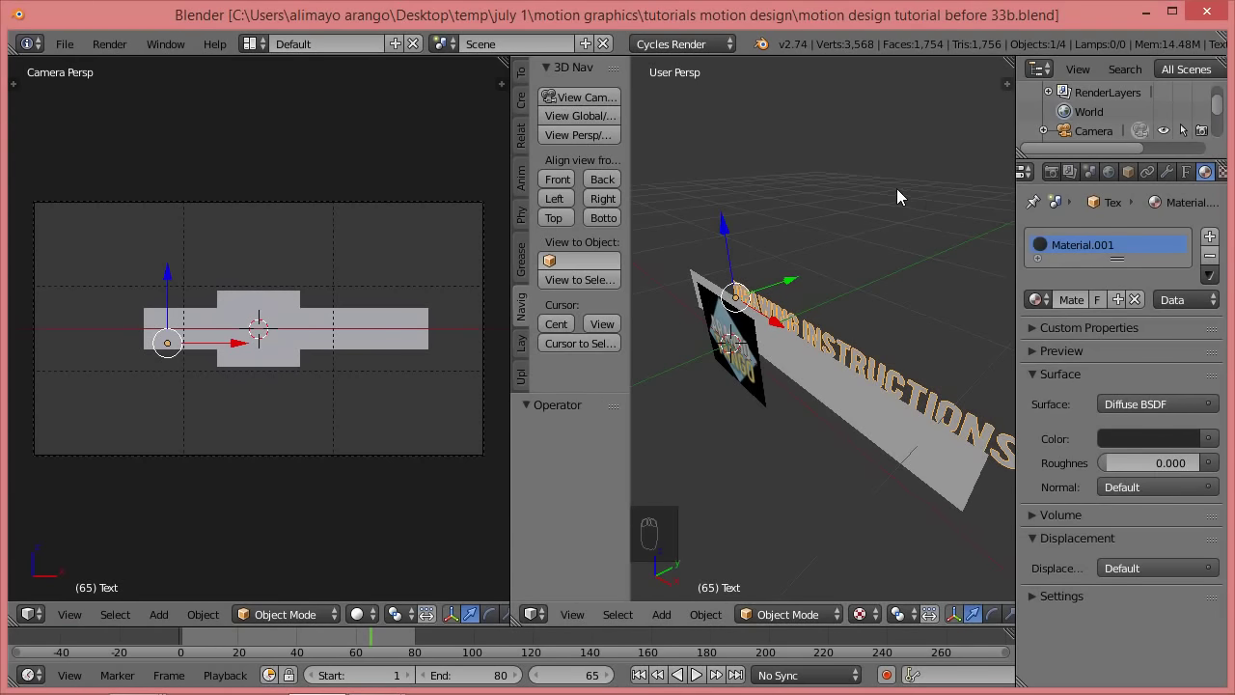
# - Insert a Location keyframe for the logo plane at frame 85 to hold its centred position
pyautogui.rightClick(746, 375)
pyautogui.rightClick(746, 377)
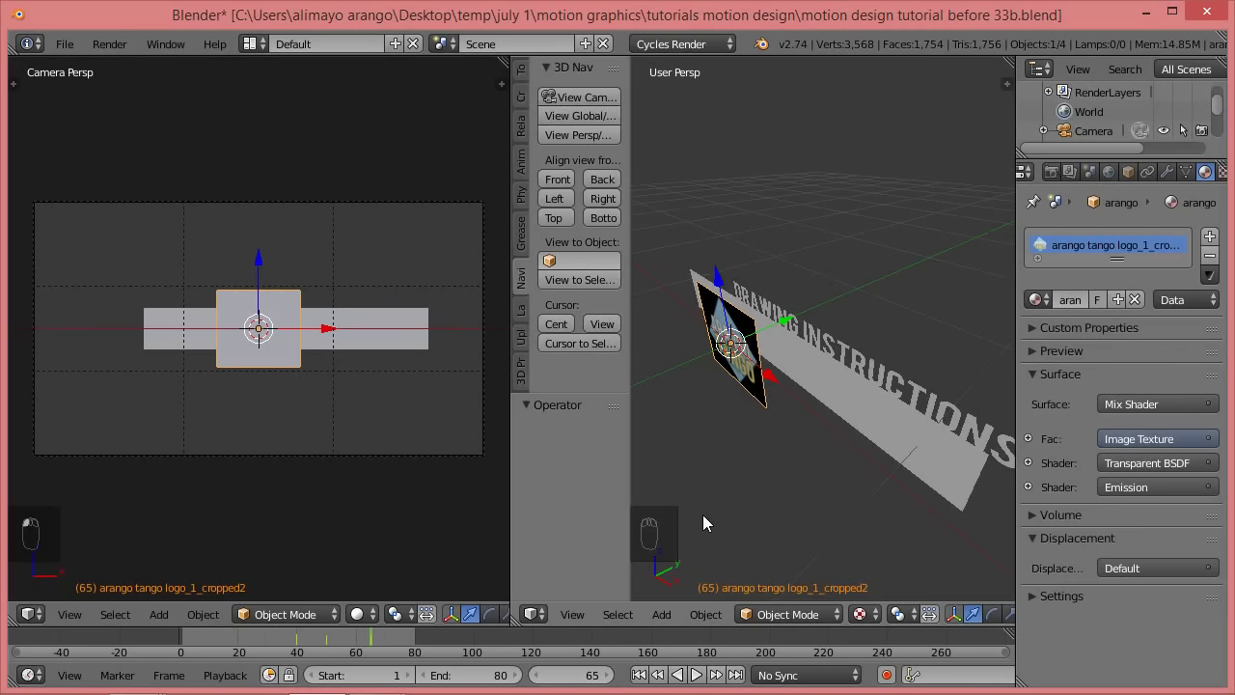
pyautogui.hotkey('shift', 'Up')
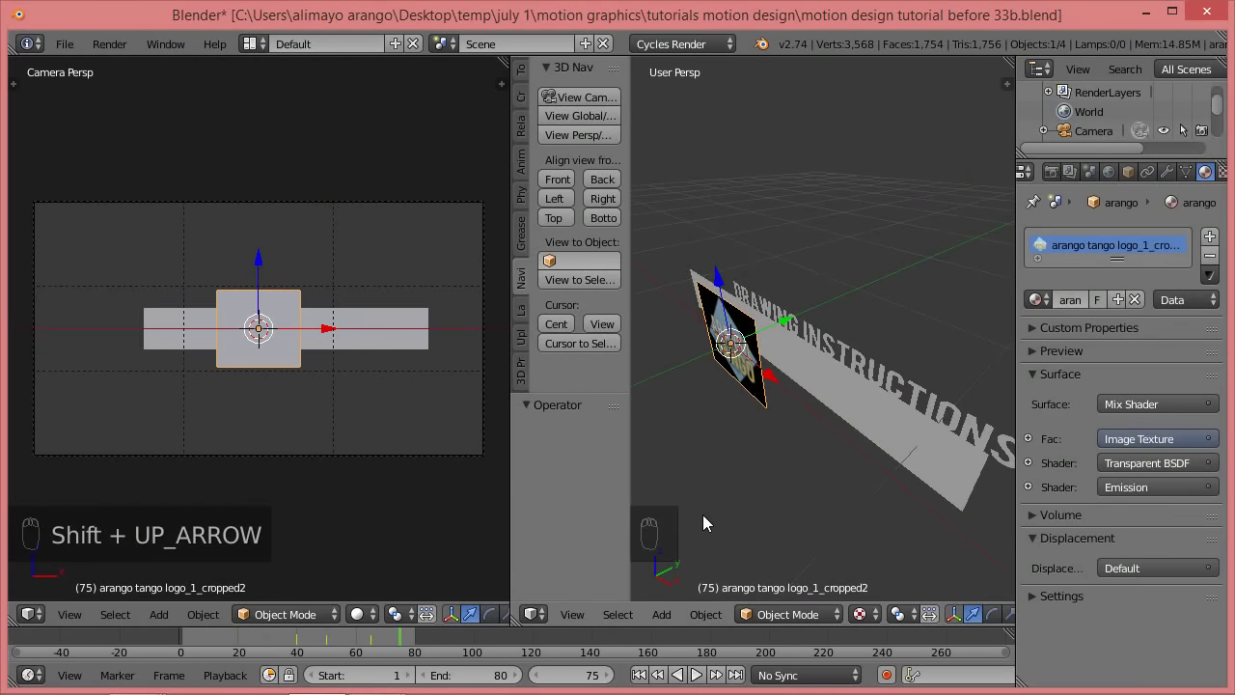
pyautogui.hotkey('shift', 'Up')
pyautogui.press('i')
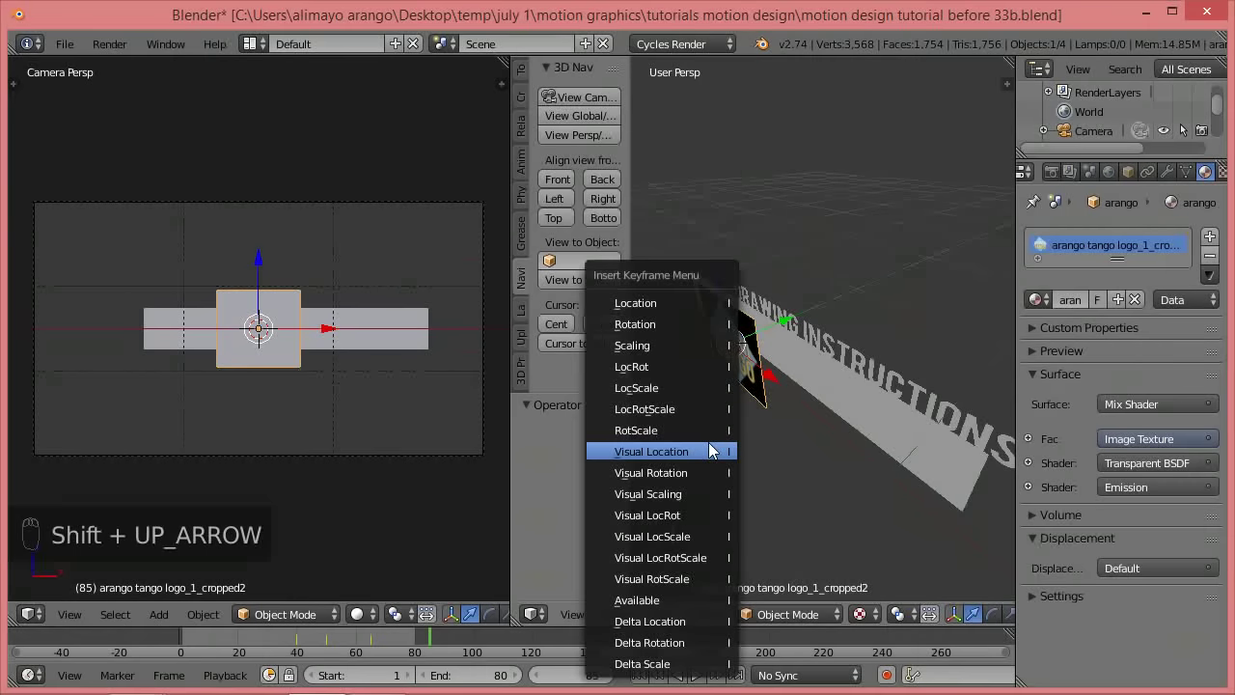
pyautogui.click(686, 304)
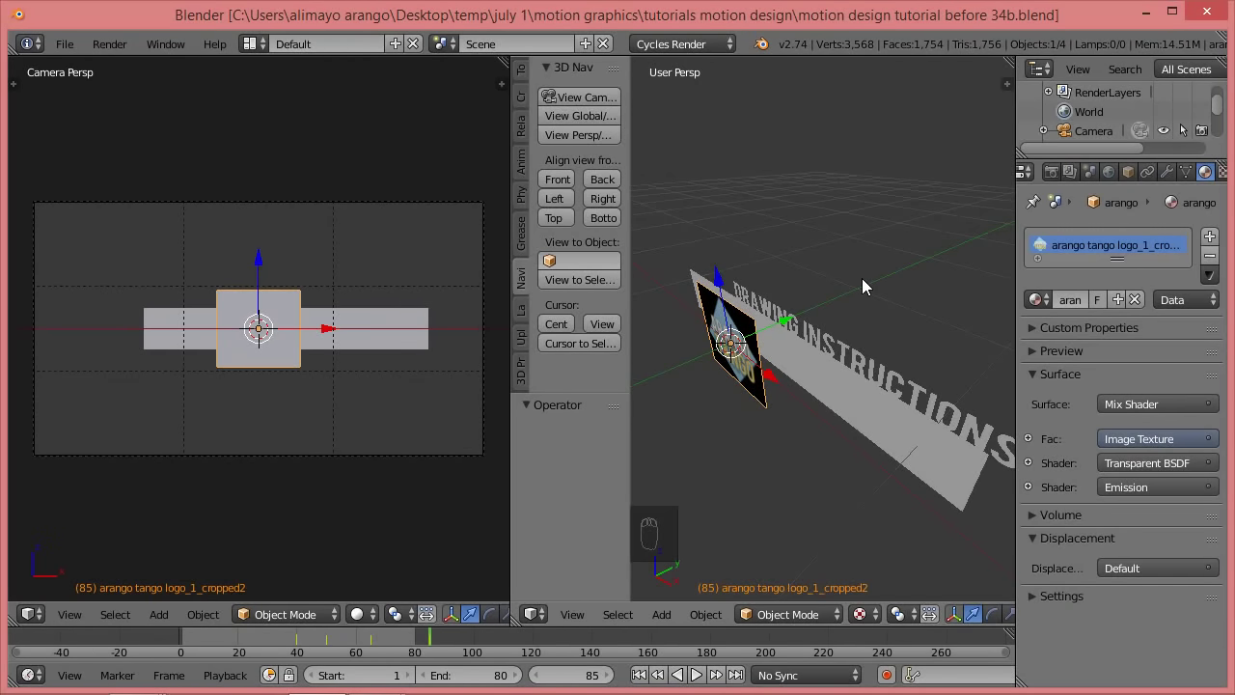
# - Set the animation's end frame to 120 and play it back with the camera view in Textured shading
pyautogui.click(536, 639)
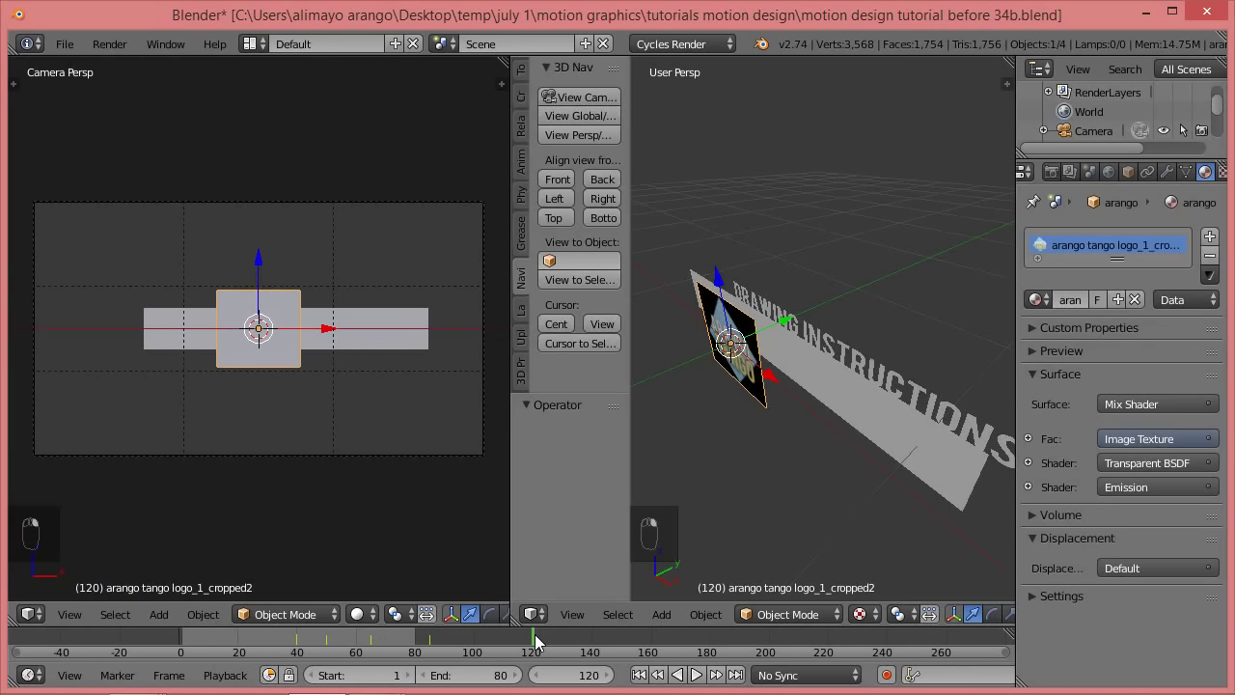
pyautogui.press('e')
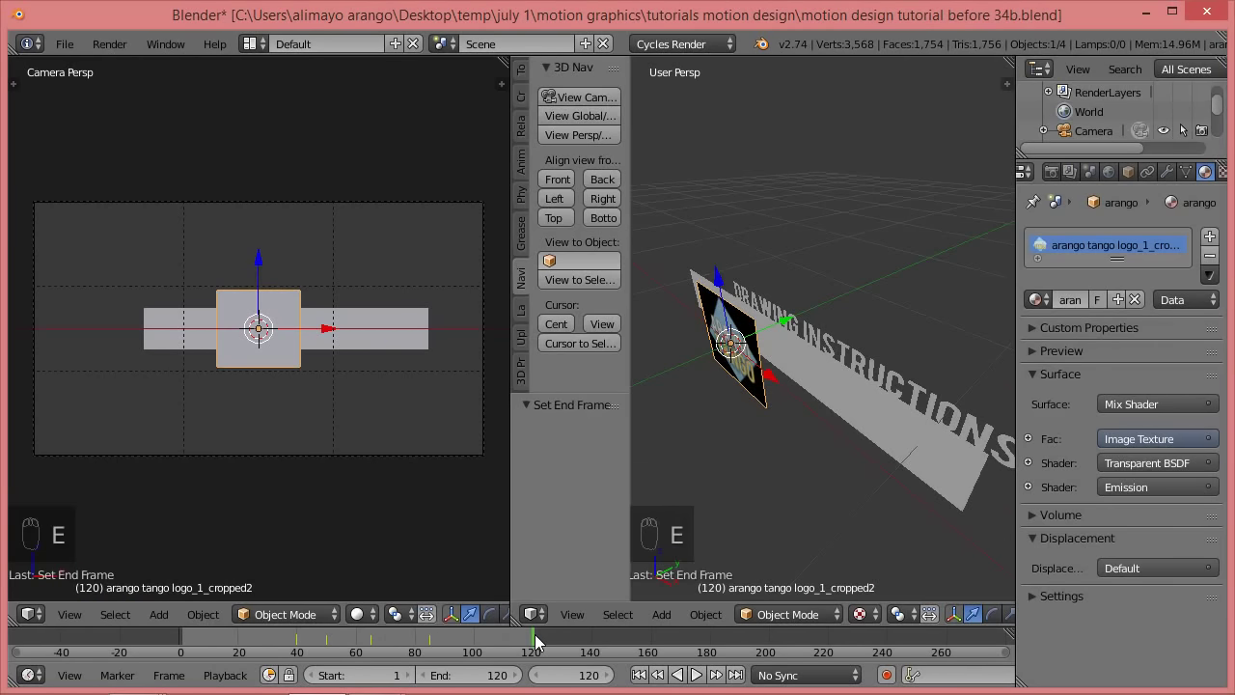
pyautogui.click(695, 674)
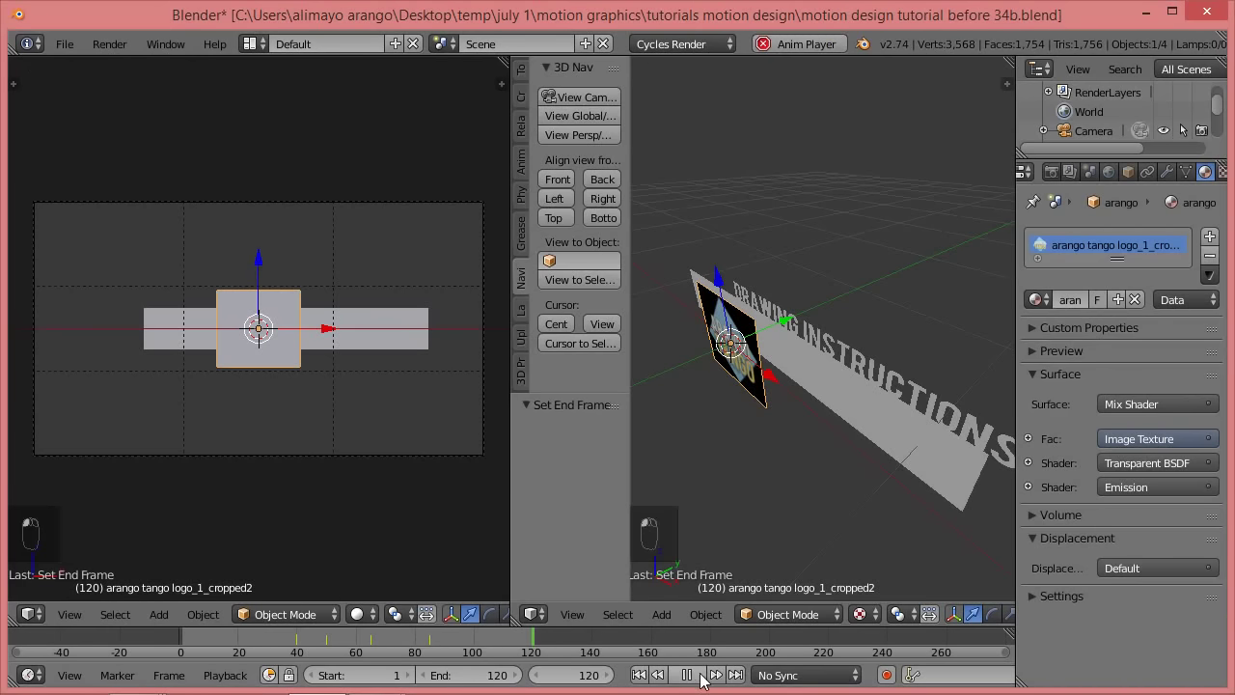
pyautogui.click(358, 614)
pyautogui.click(386, 527)
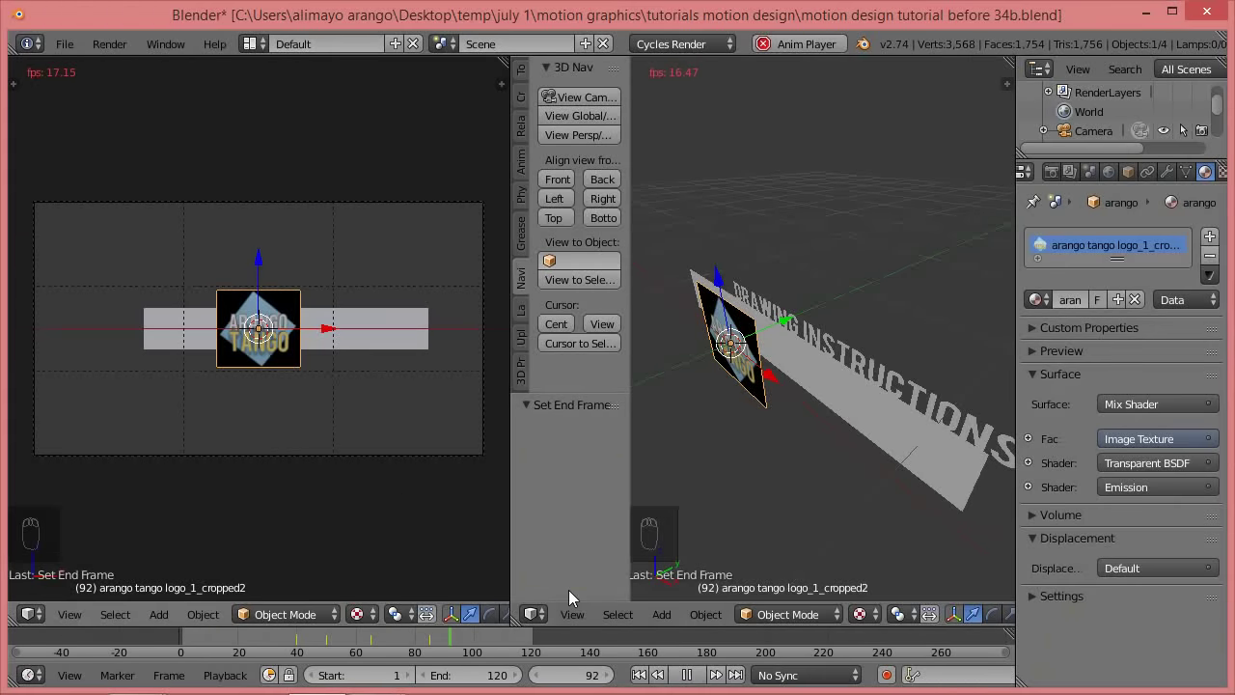
pyautogui.click(689, 675)
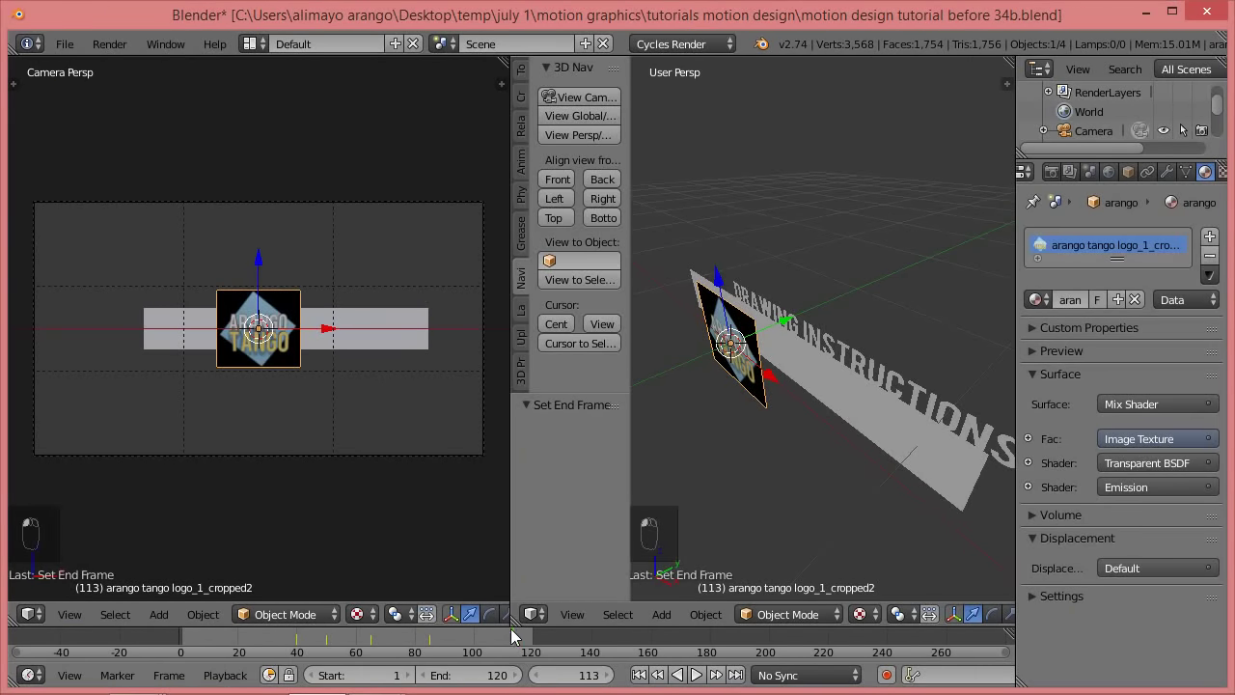
# - At frame 95, move the logo plane about -0.958 along X and insert a Location keyframe
pyautogui.moveTo(435, 637)
pyautogui.mouseDown()
pyautogui.moveTo(379, 644)
pyautogui.moveTo(431, 648)
pyautogui.mouseUp()
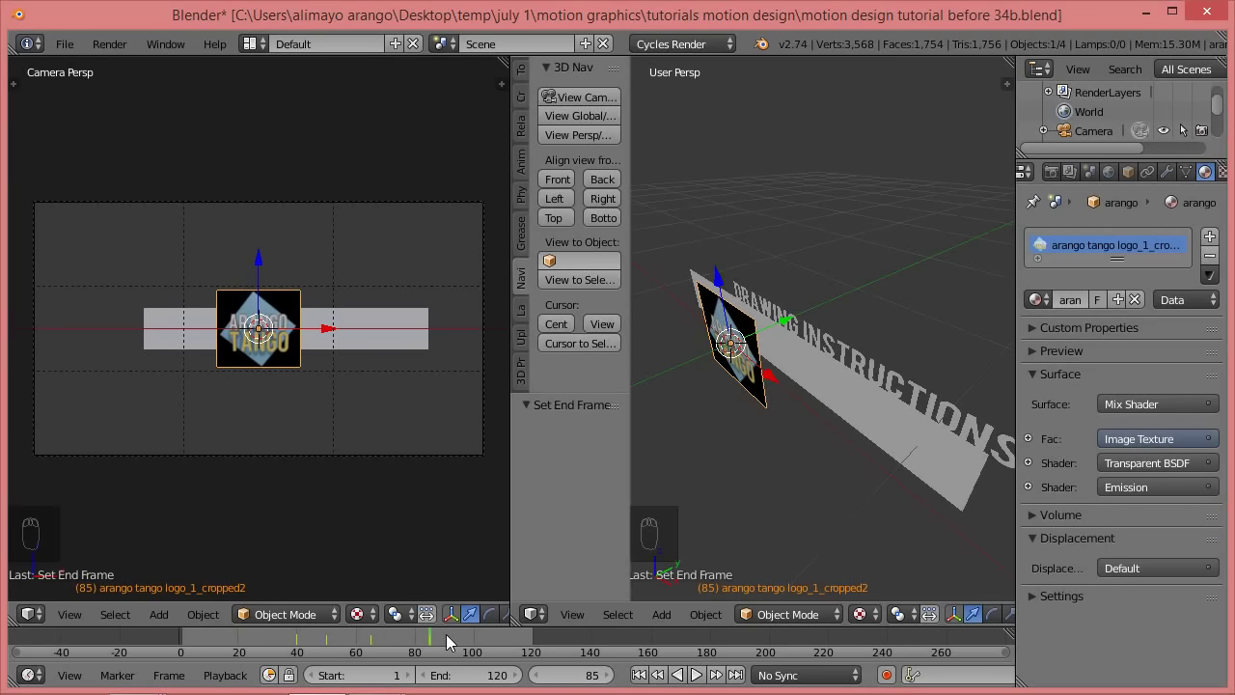
pyautogui.hotkey('shift', 'Up')
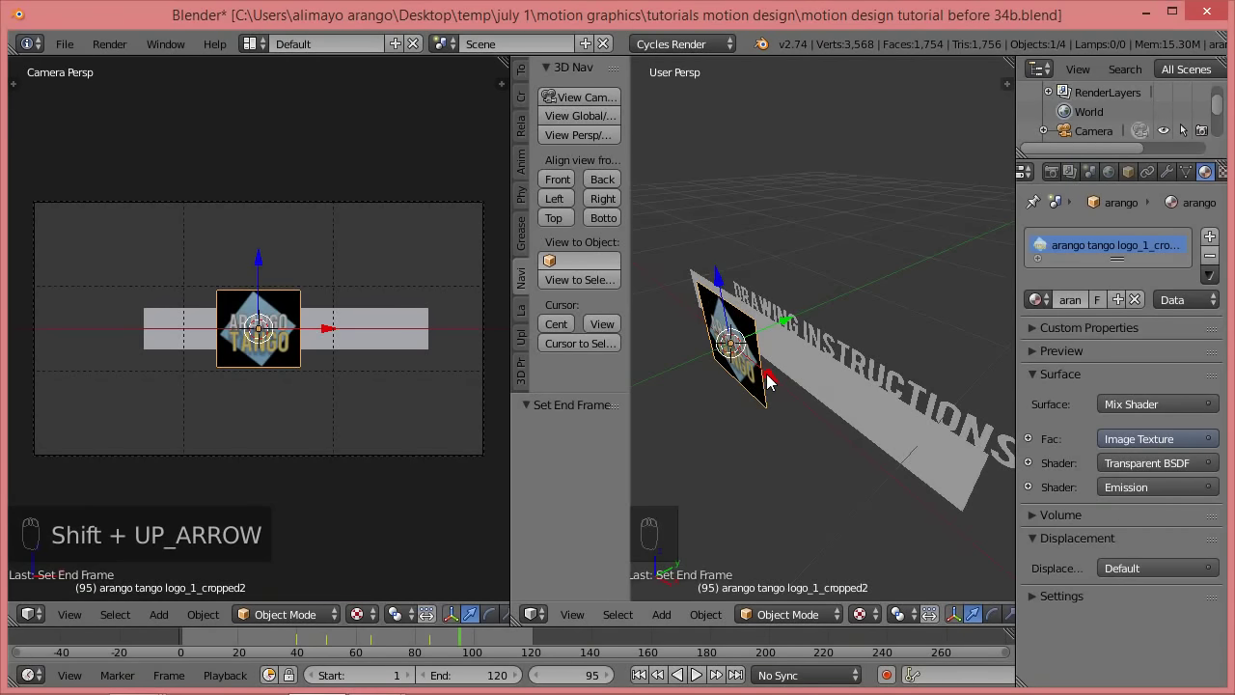
pyautogui.moveTo(769, 377); pyautogui.dragTo(665, 358)
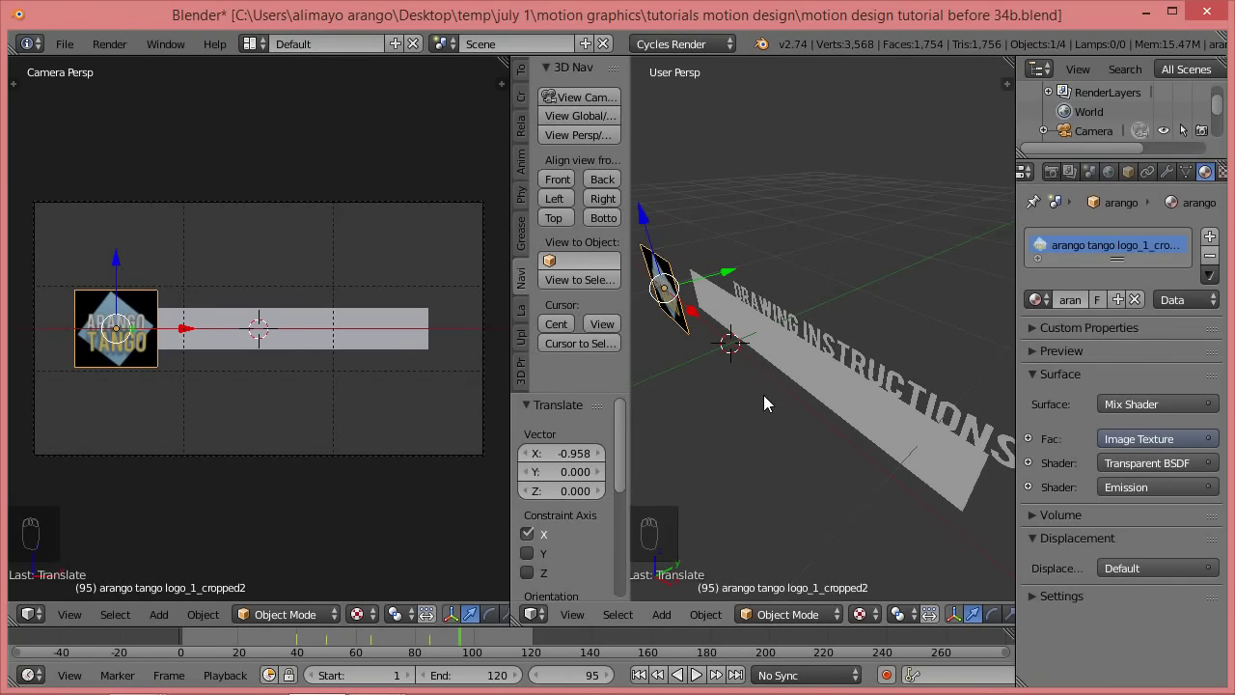
pyautogui.press('i')
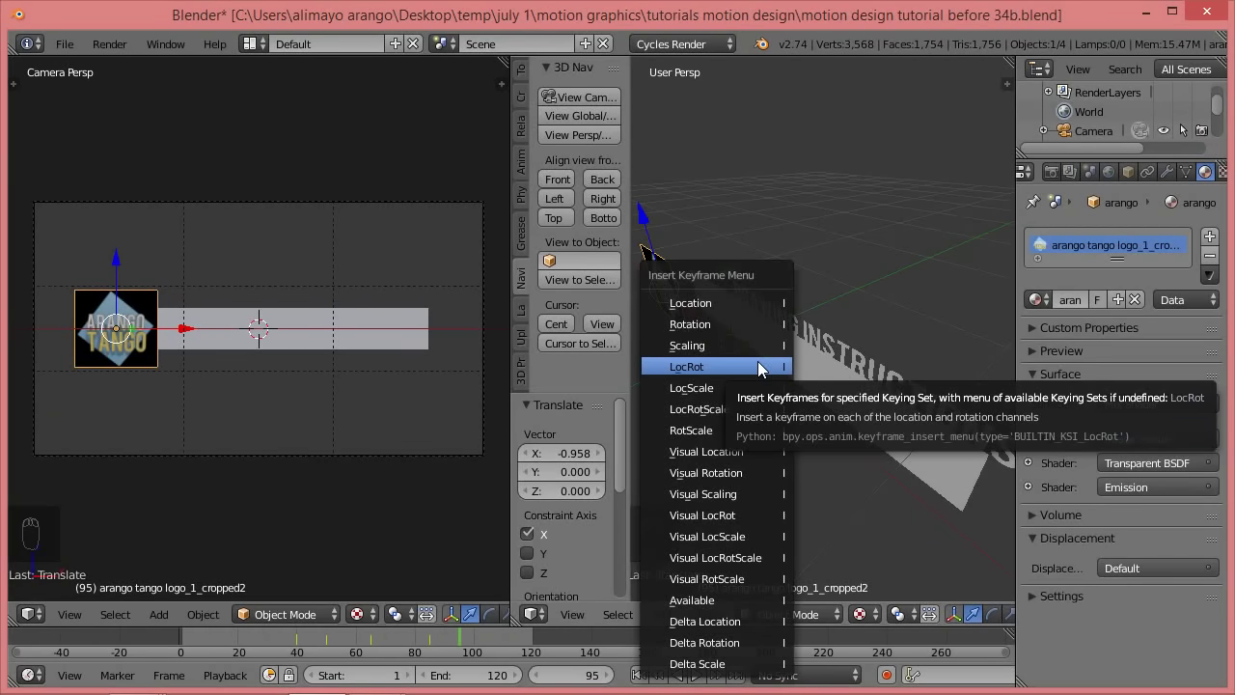
pyautogui.click(735, 305)
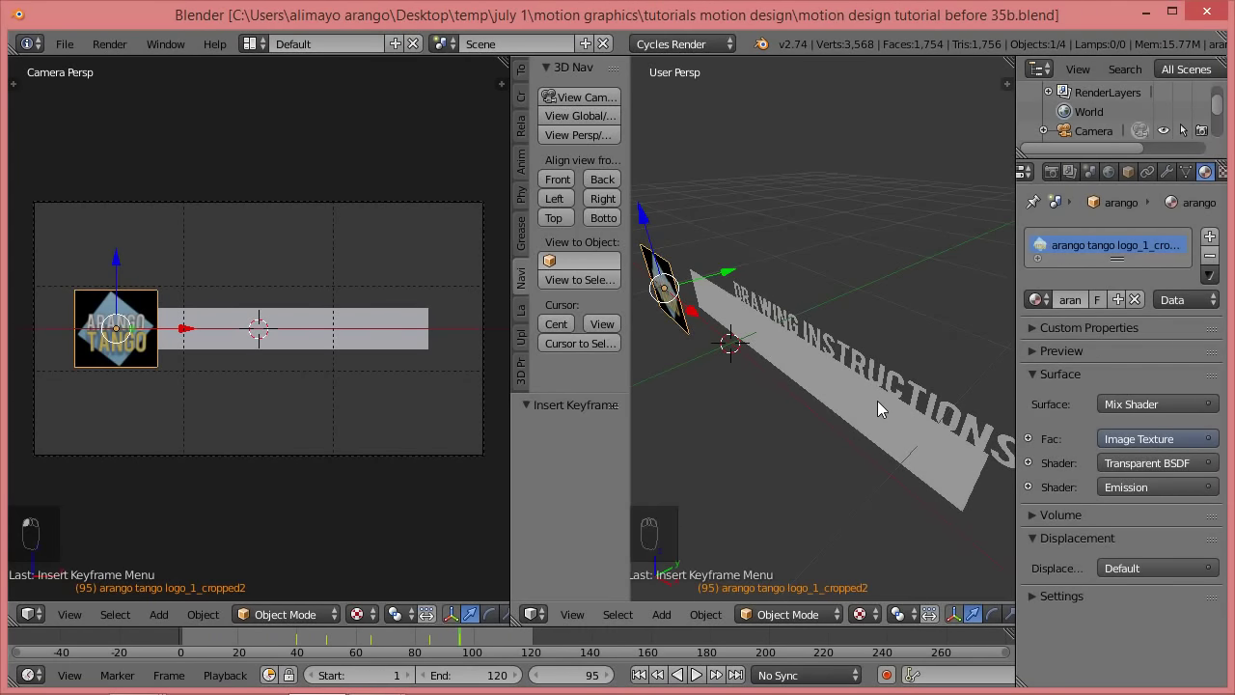
# - Hide the strip plane and check the logo's slide past the text between frames 85 and 95
pyautogui.rightClick(876, 417)
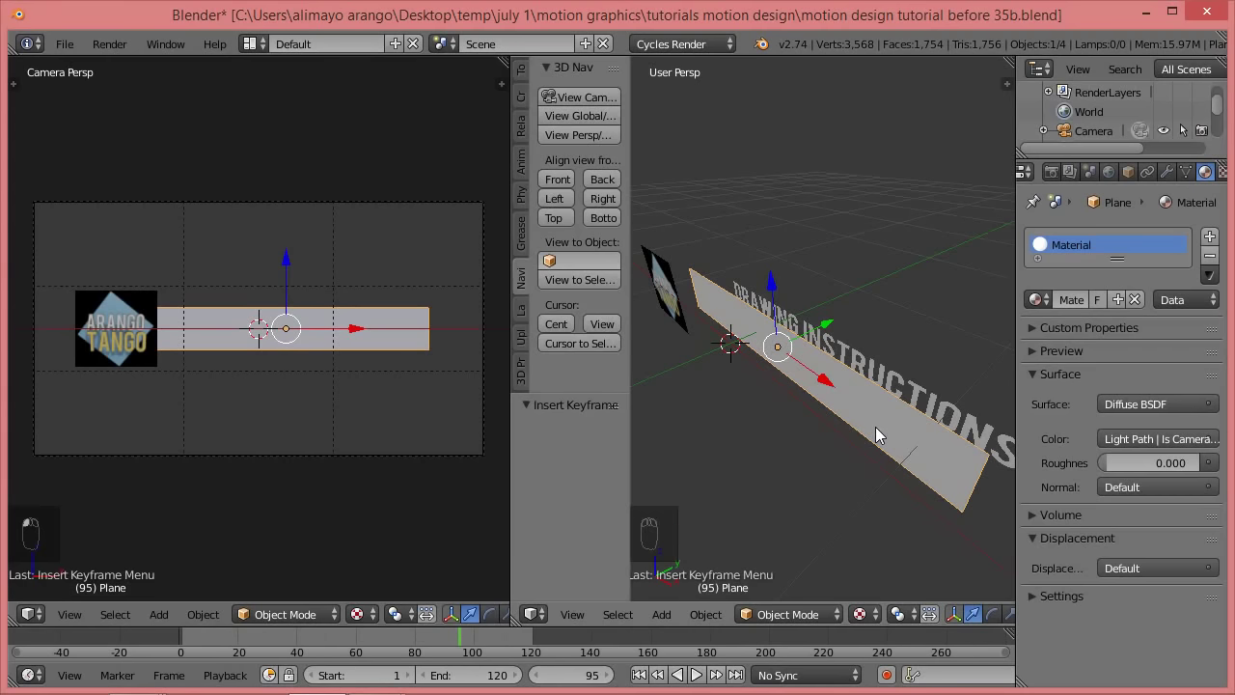
pyautogui.press('h')
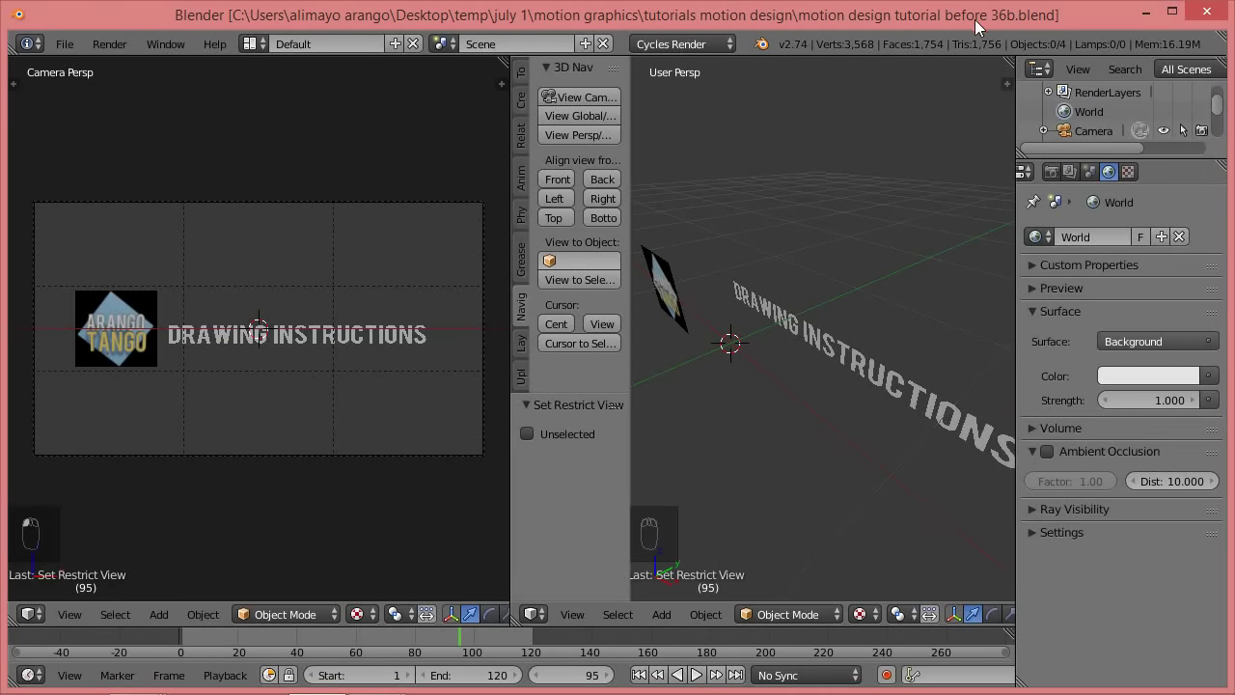
pyautogui.moveTo(461, 645); pyautogui.dragTo(430, 639)
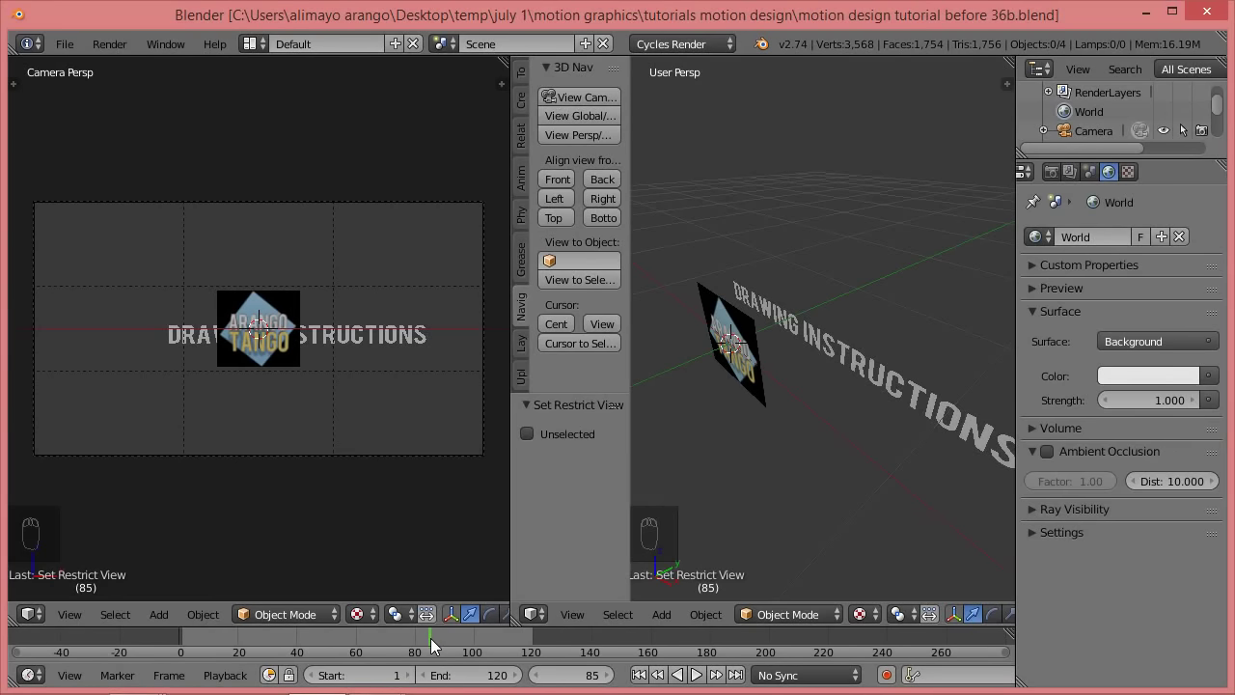
pyautogui.moveTo(431, 647); pyautogui.dragTo(460, 652)
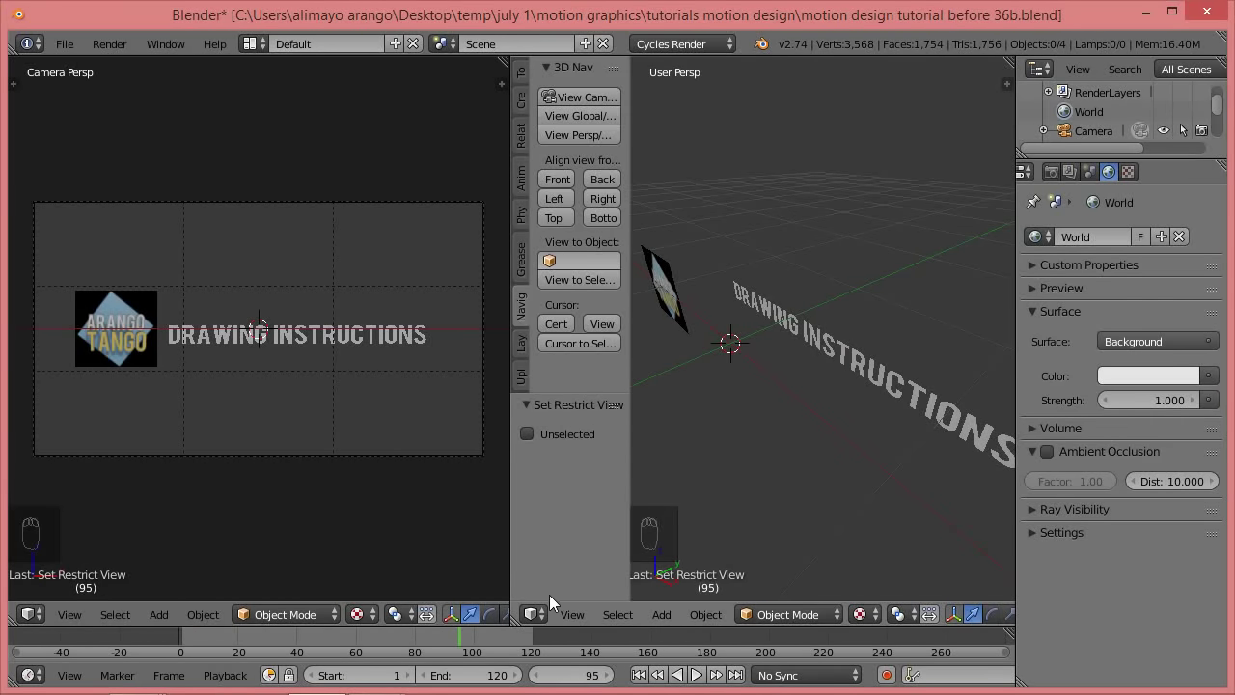
# - Insert a Location keyframe for the DRAWING INSTRUCTIONS text at frame 95 in its current position
pyautogui.rightClick(841, 353)
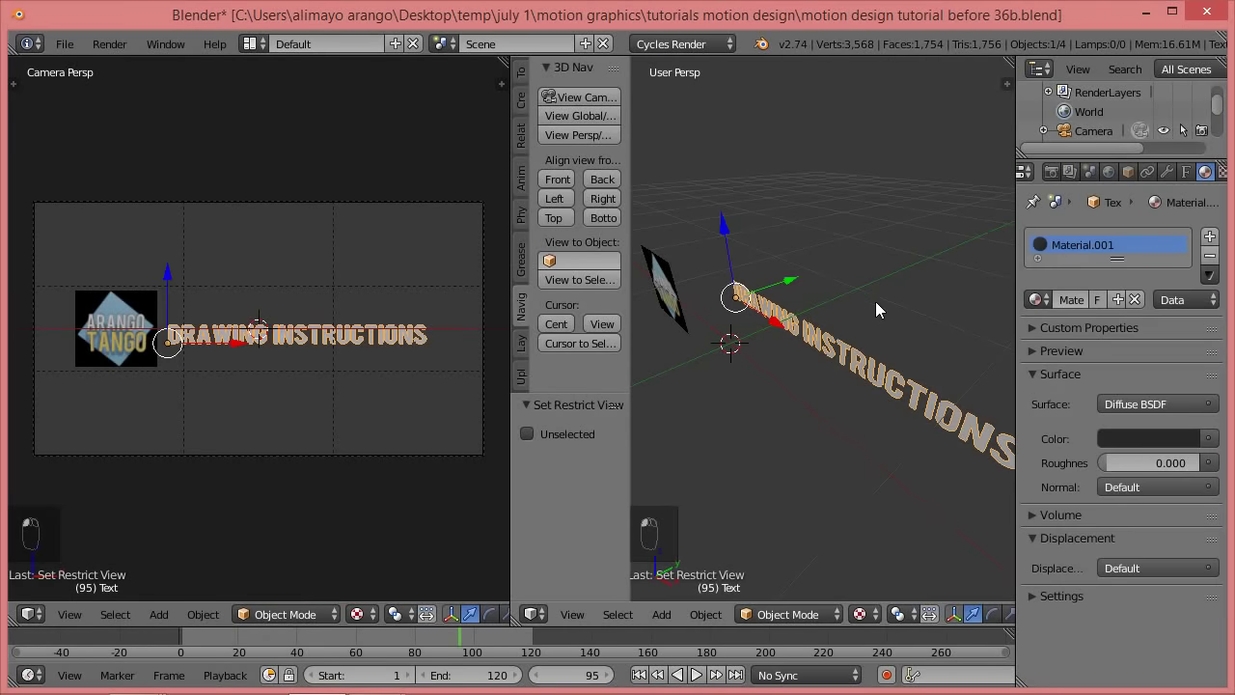
pyautogui.press('i')
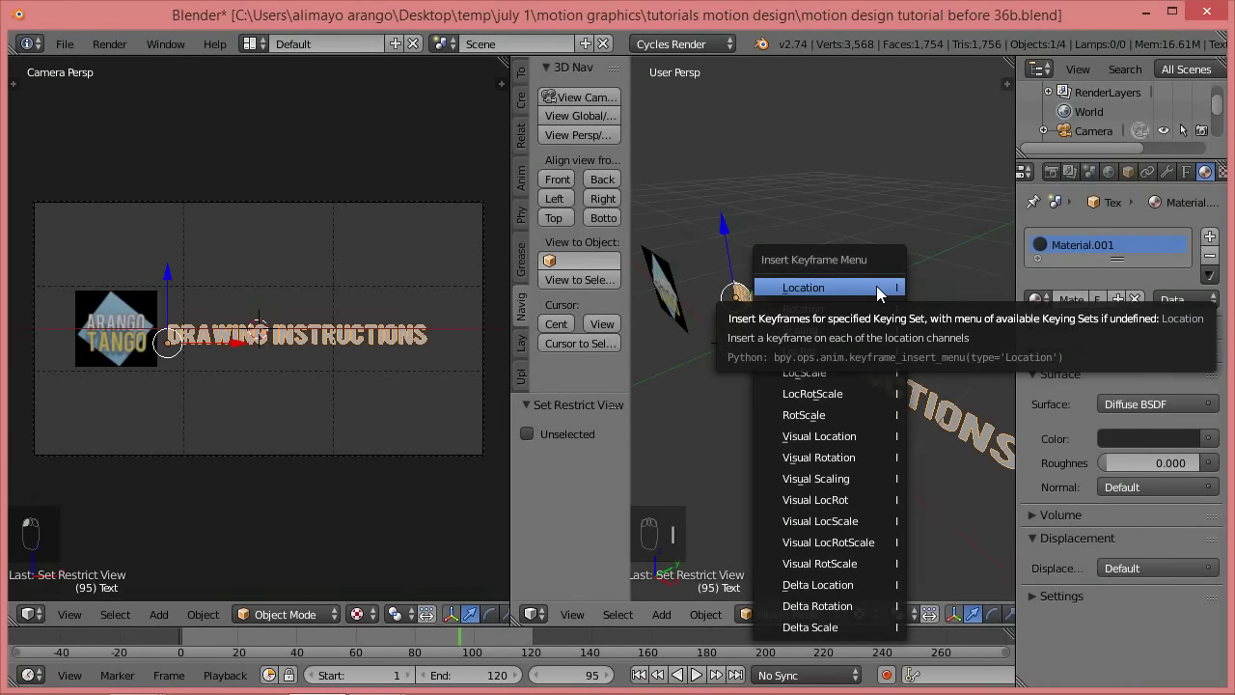
pyautogui.click(877, 285)
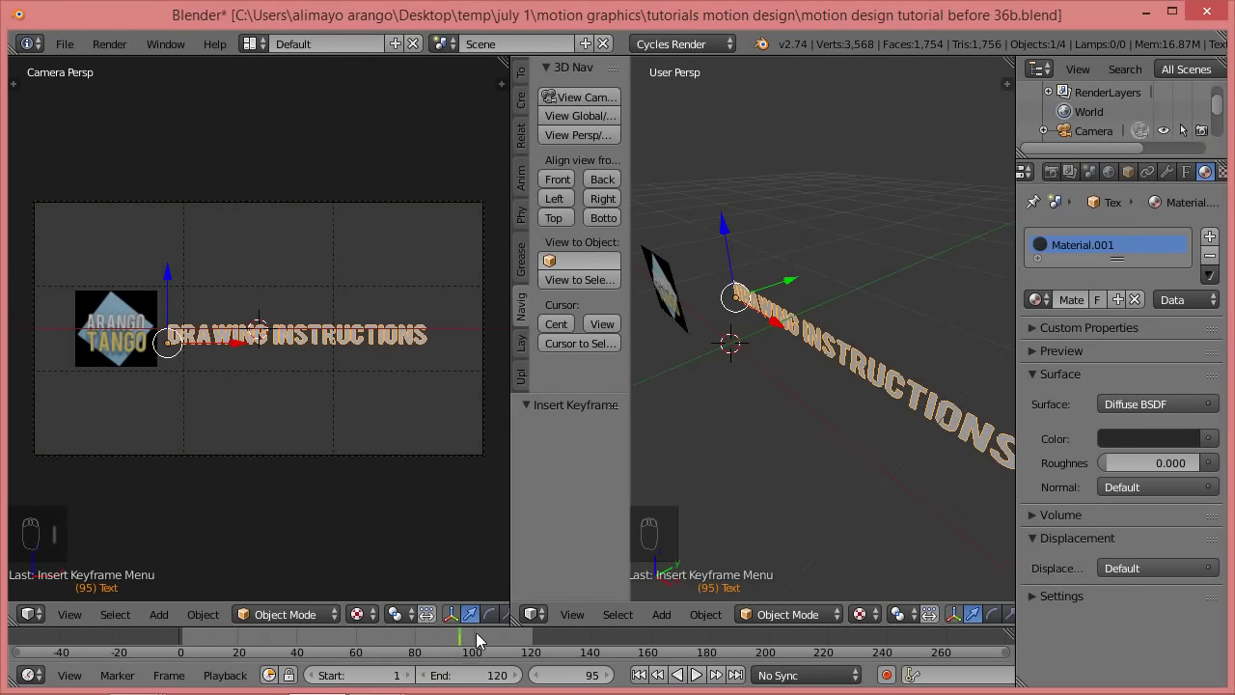
# - At frame 85, move the DRAWING INSTRUCTIONS text about -0.955 along X and insert a Location keyframe
pyautogui.moveTo(459, 645); pyautogui.dragTo(433, 658)
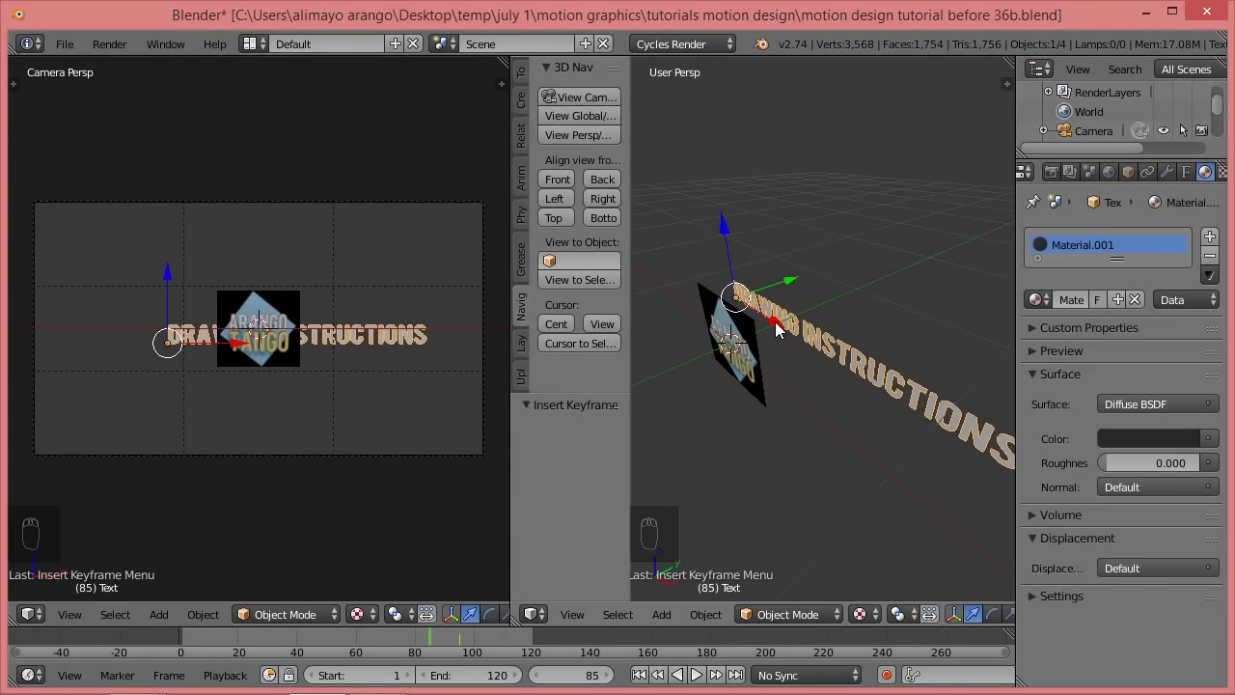
pyautogui.moveTo(778, 328); pyautogui.dragTo(713, 312)
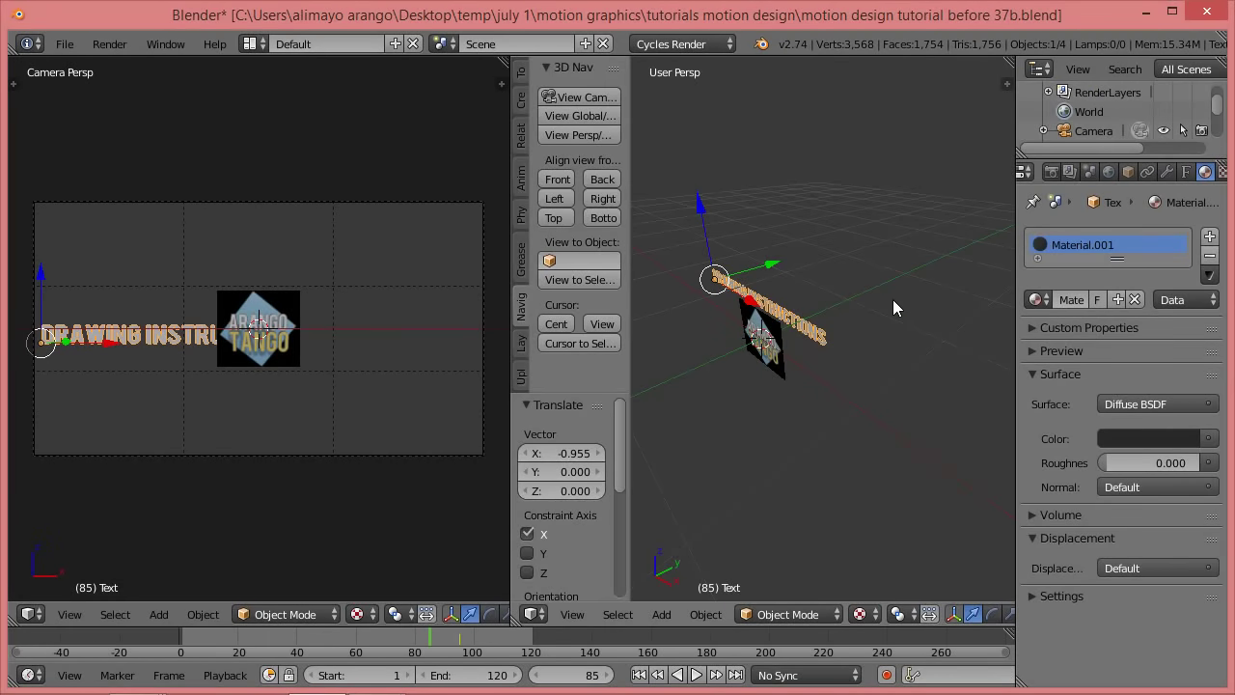
pyautogui.press('i')
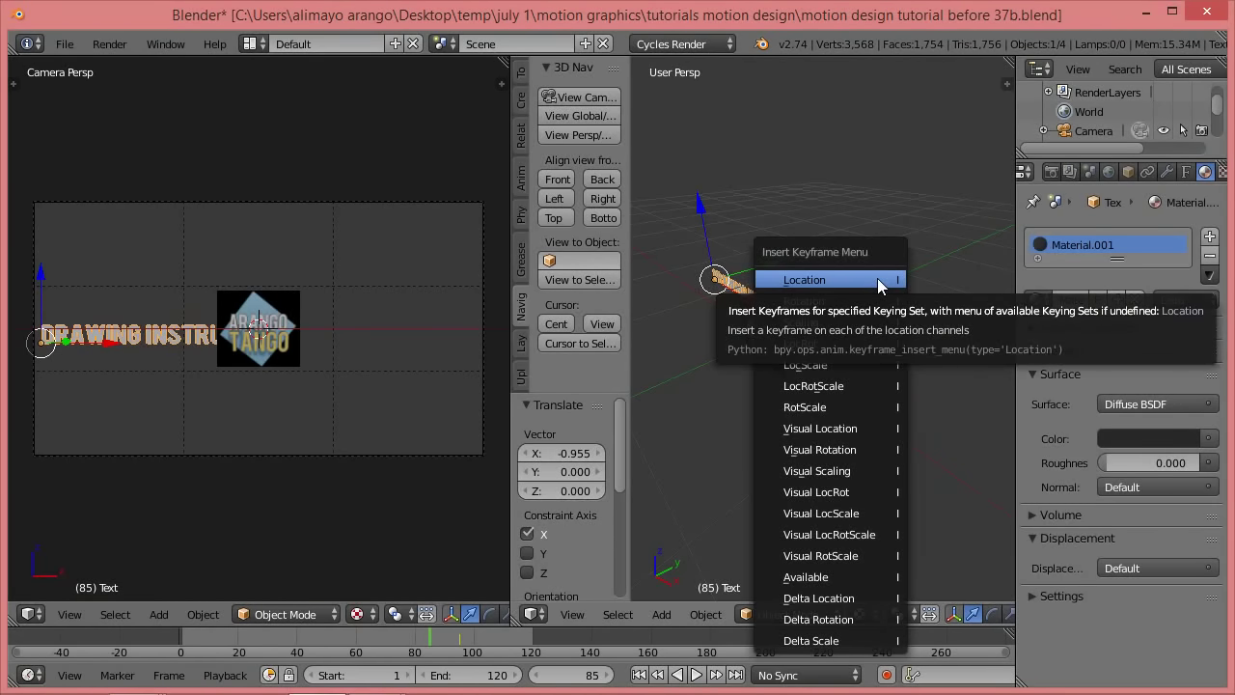
pyautogui.click(877, 279)
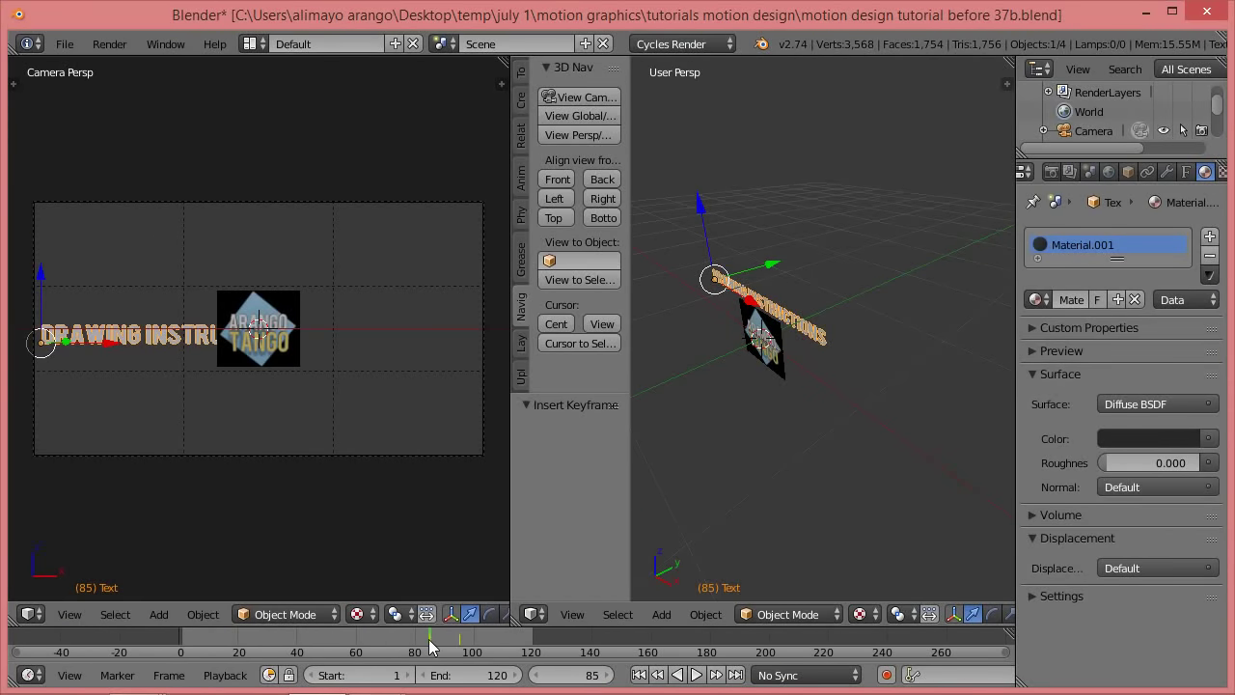
# - Save the file as motion design tutorial before 38b.blend and review the logo and text animation in Rendered shading
pyautogui.moveTo(430, 647); pyautogui.dragTo(465, 640)
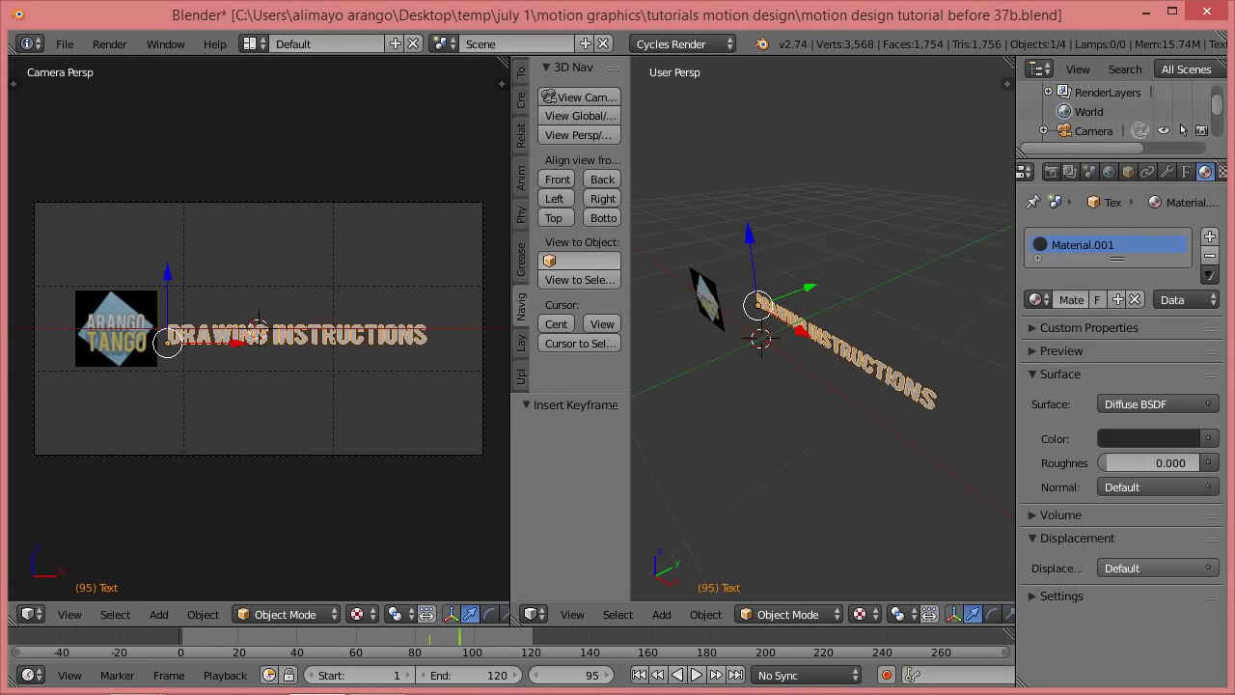
pyautogui.hotkey('ctrl', 'alt', 's')
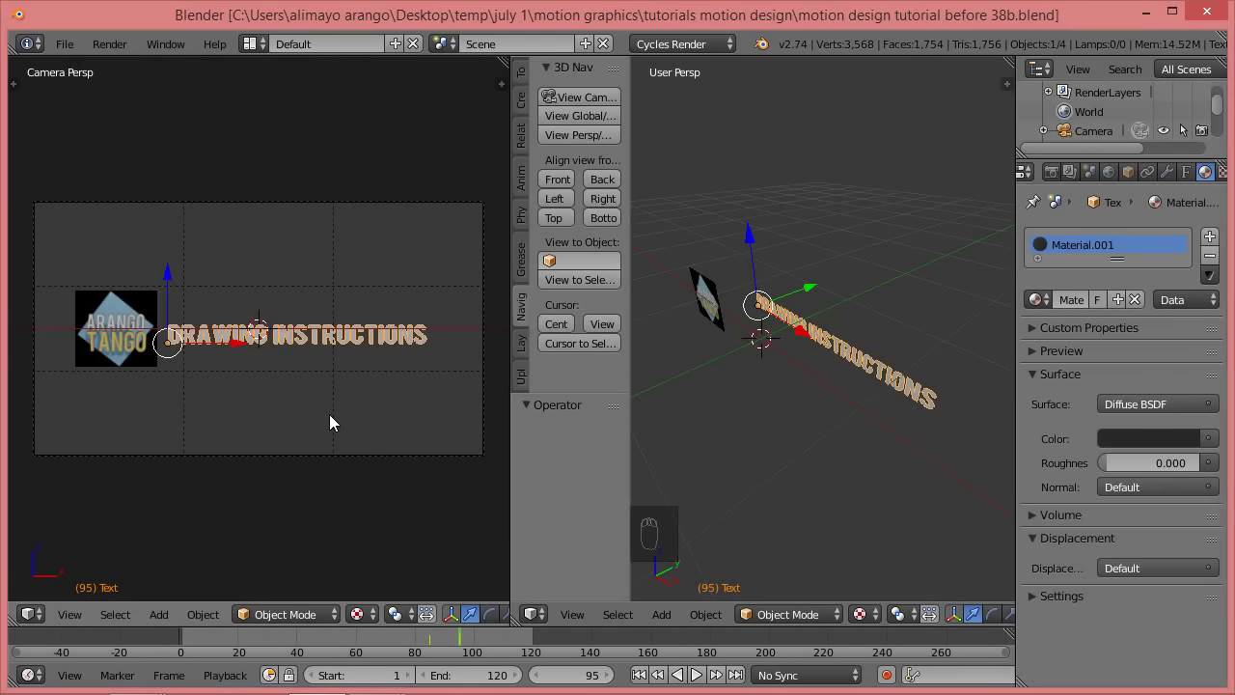
pyautogui.hotkey('shift', 'z')
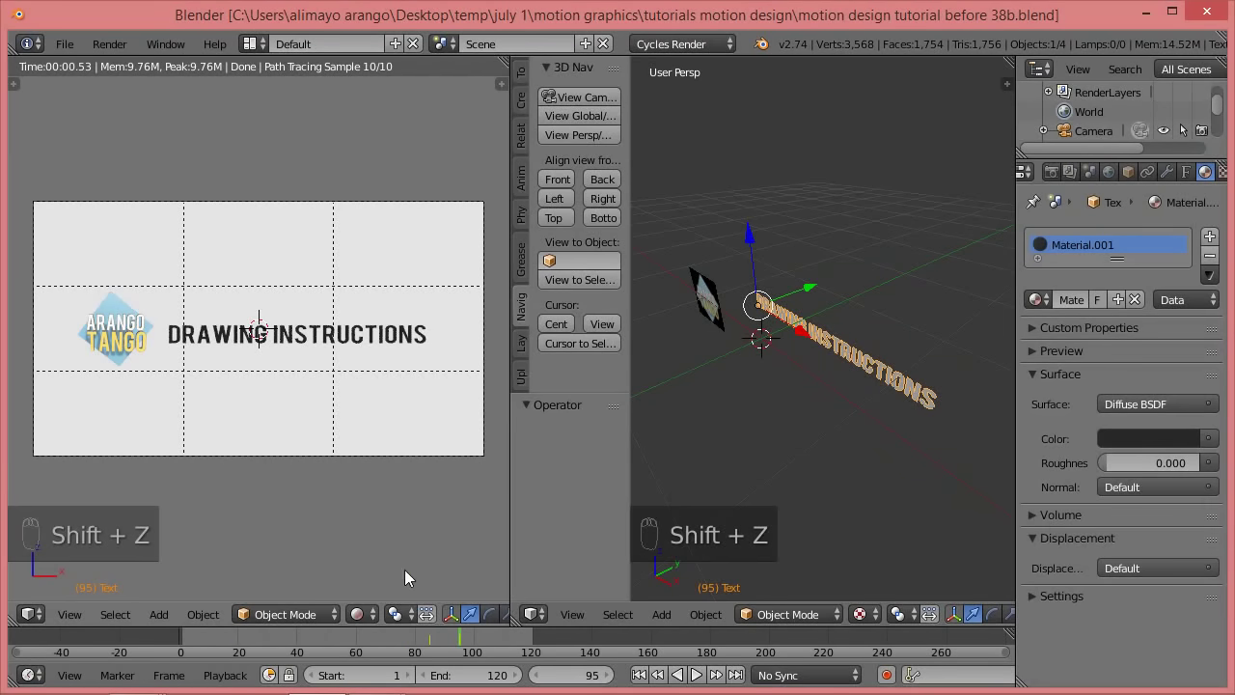
pyautogui.moveTo(464, 642); pyautogui.dragTo(349, 666)
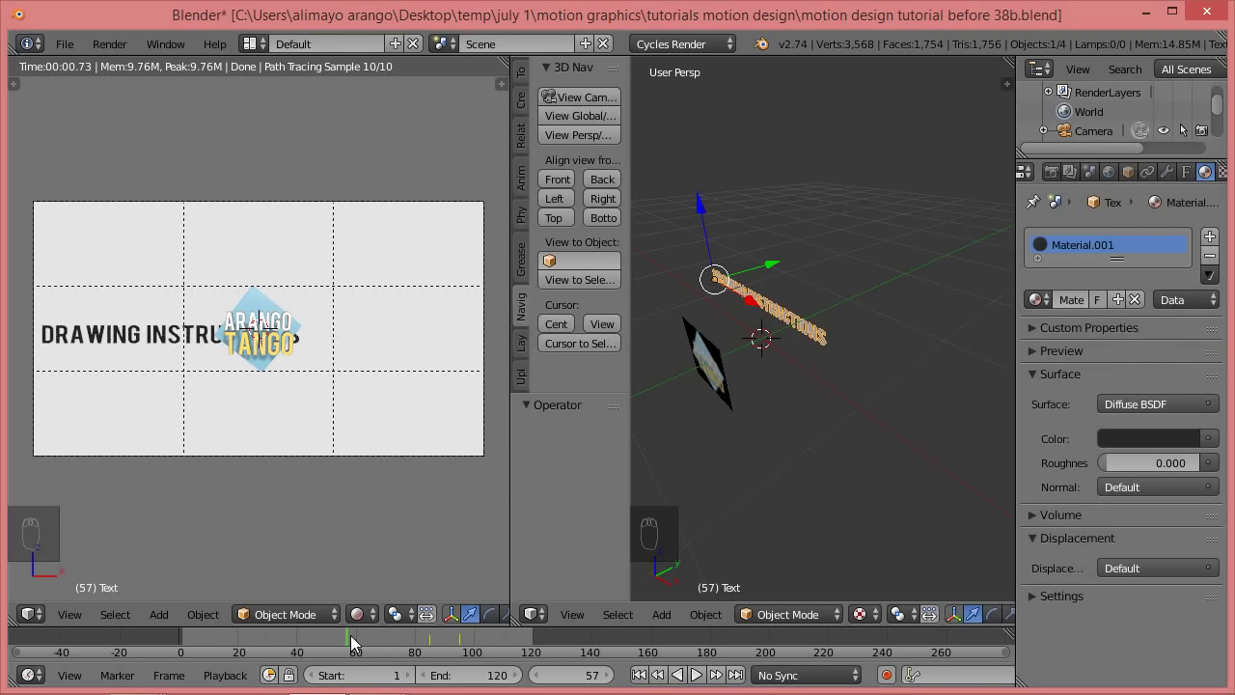
# - Review the text reveal up to frame 111, set the camera view to Texture shading, and save as motion design tutorial before 39b.blend
pyautogui.moveTo(352, 634); pyautogui.dragTo(378, 635)
pyautogui.moveTo(426, 638); pyautogui.dragTo(509, 644)
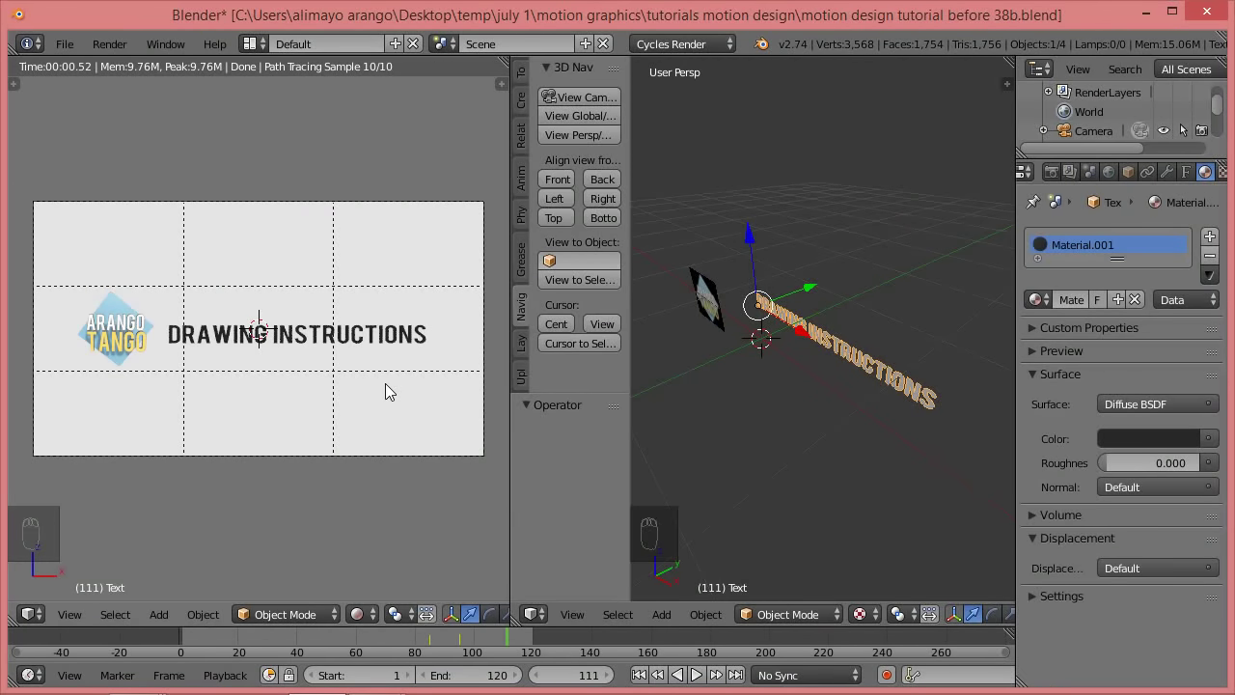
pyautogui.hotkey('shift', 'z')
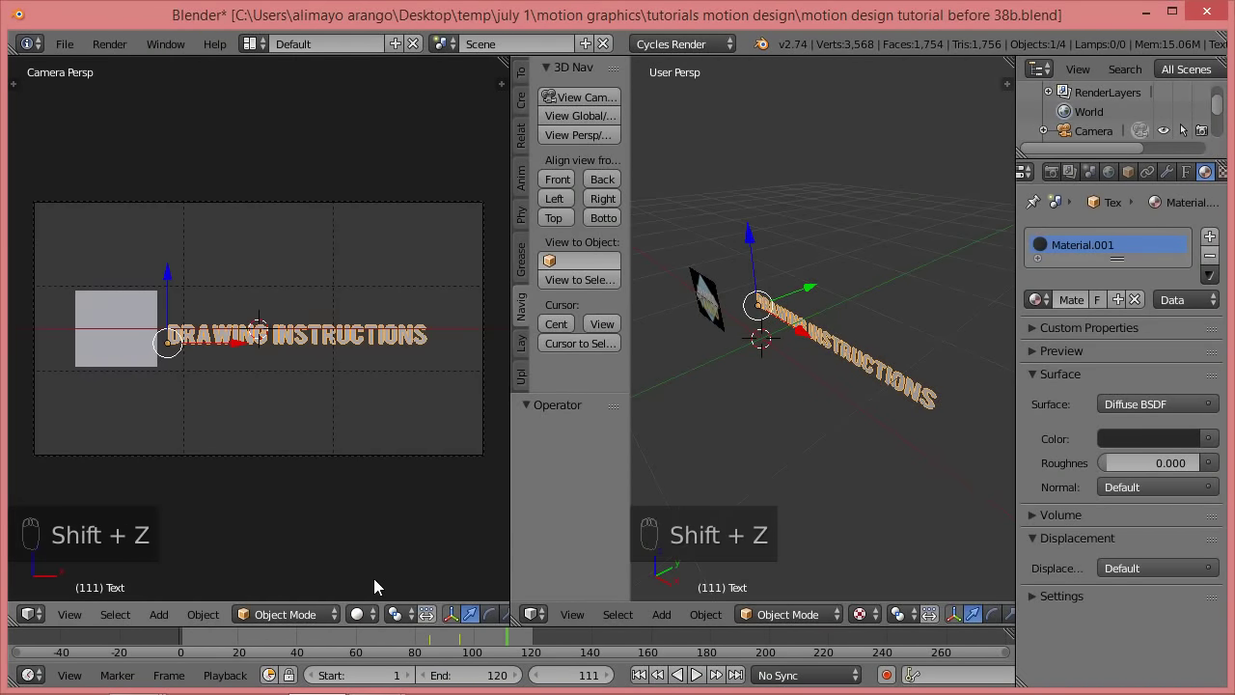
pyautogui.click(359, 614)
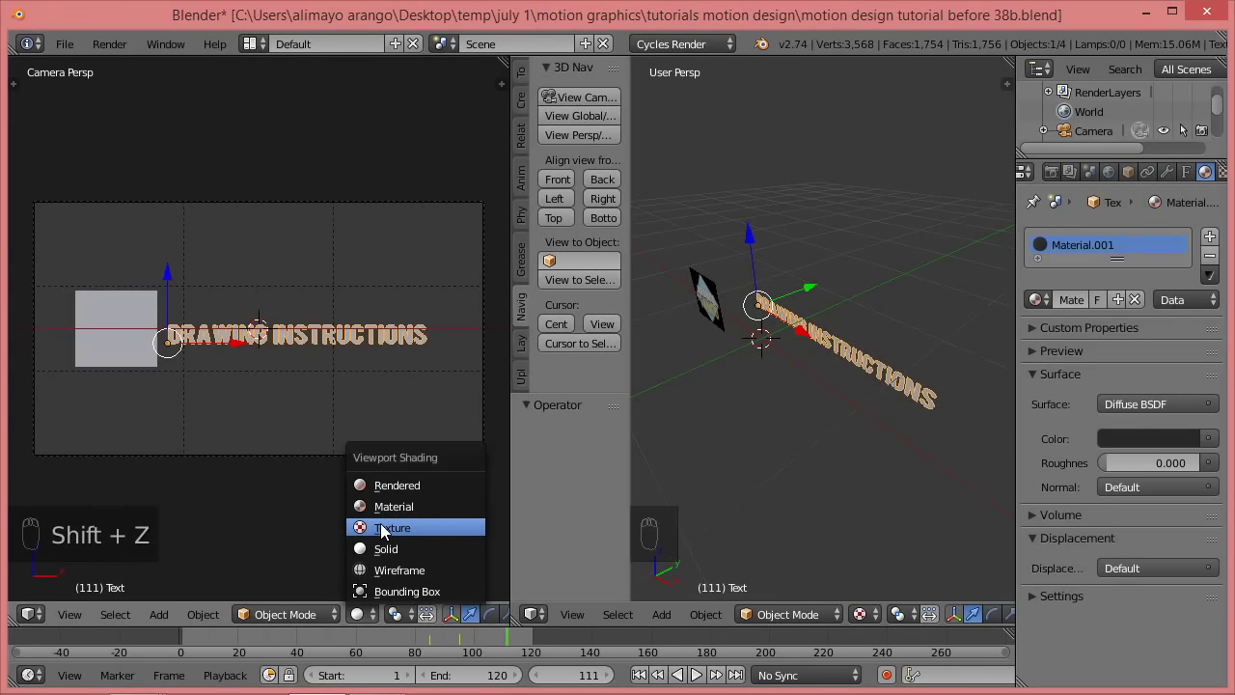
pyautogui.click(384, 530)
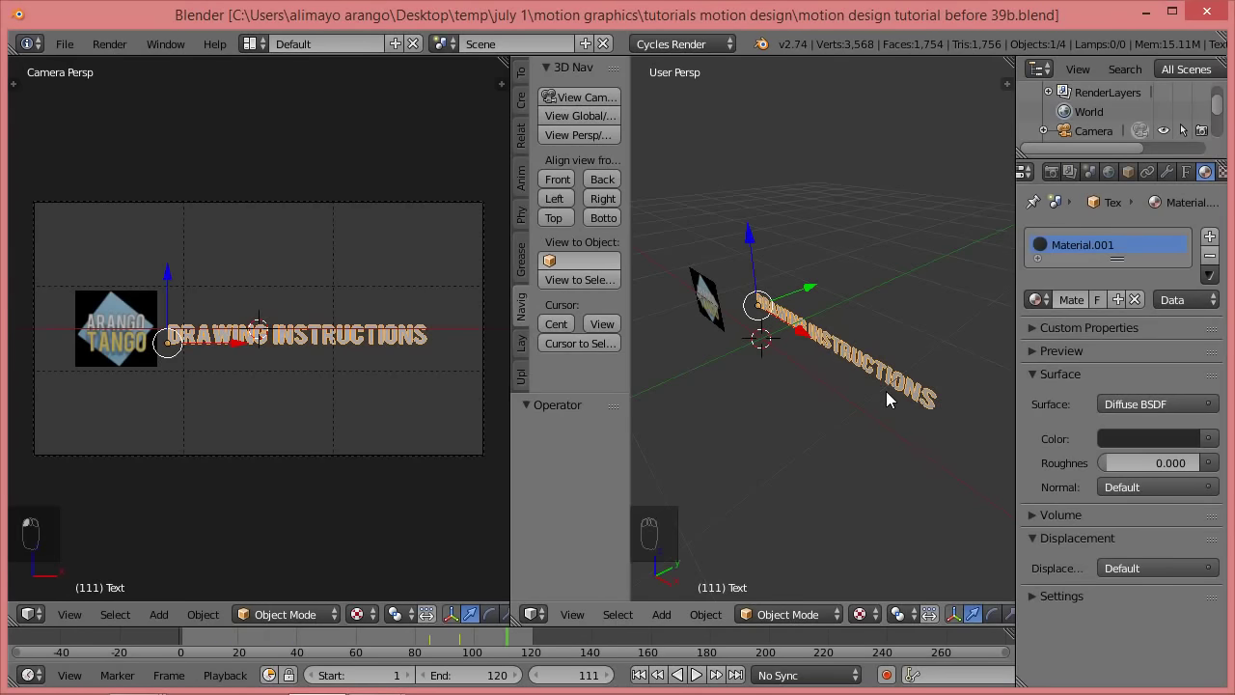
# - Unhide the strip plane and, at frame 85, move it about -0.871 along X in front of the DRAWING INSTRUCTIONS text
pyautogui.hotkey('alt', 'h')
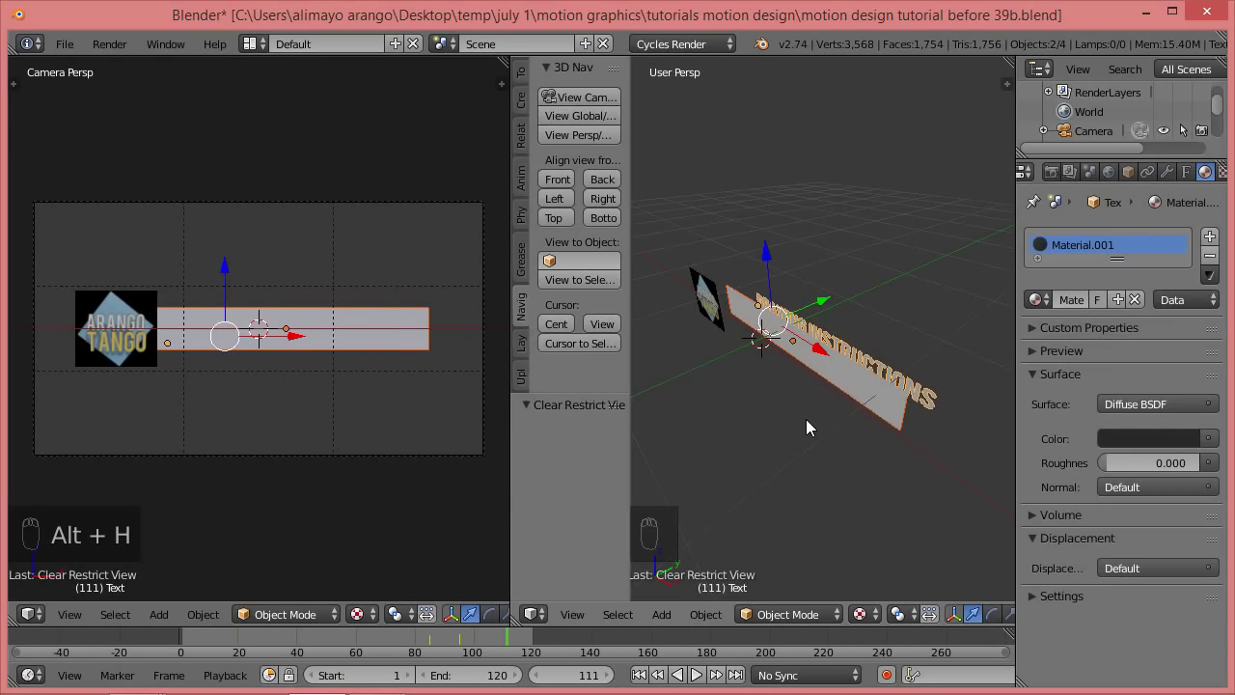
pyautogui.moveTo(498, 634); pyautogui.dragTo(431, 653)
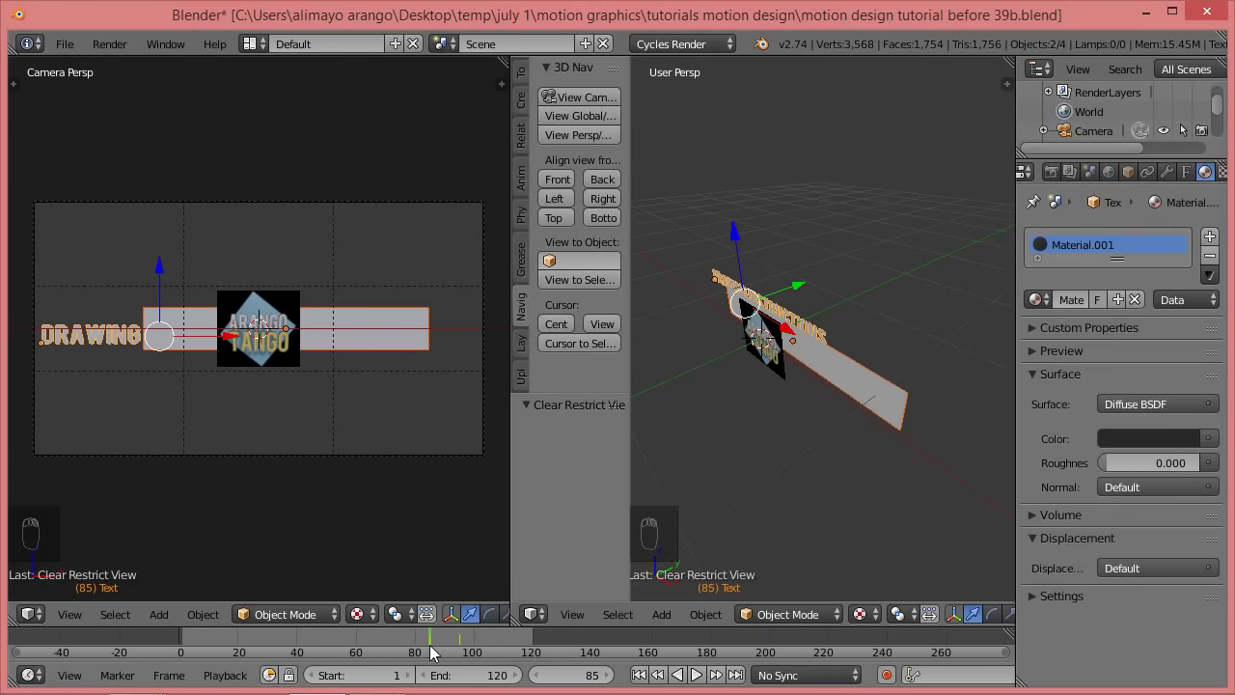
pyautogui.rightClick(826, 363)
pyautogui.press('g')
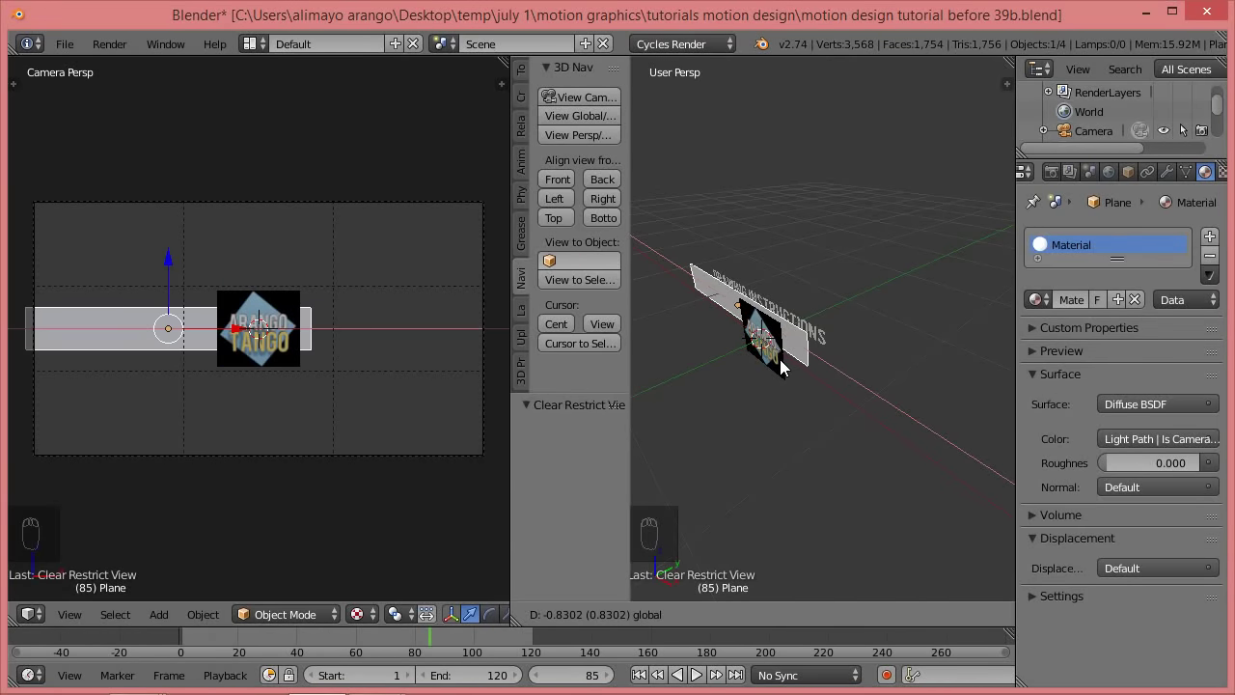
pyautogui.click(777, 367)
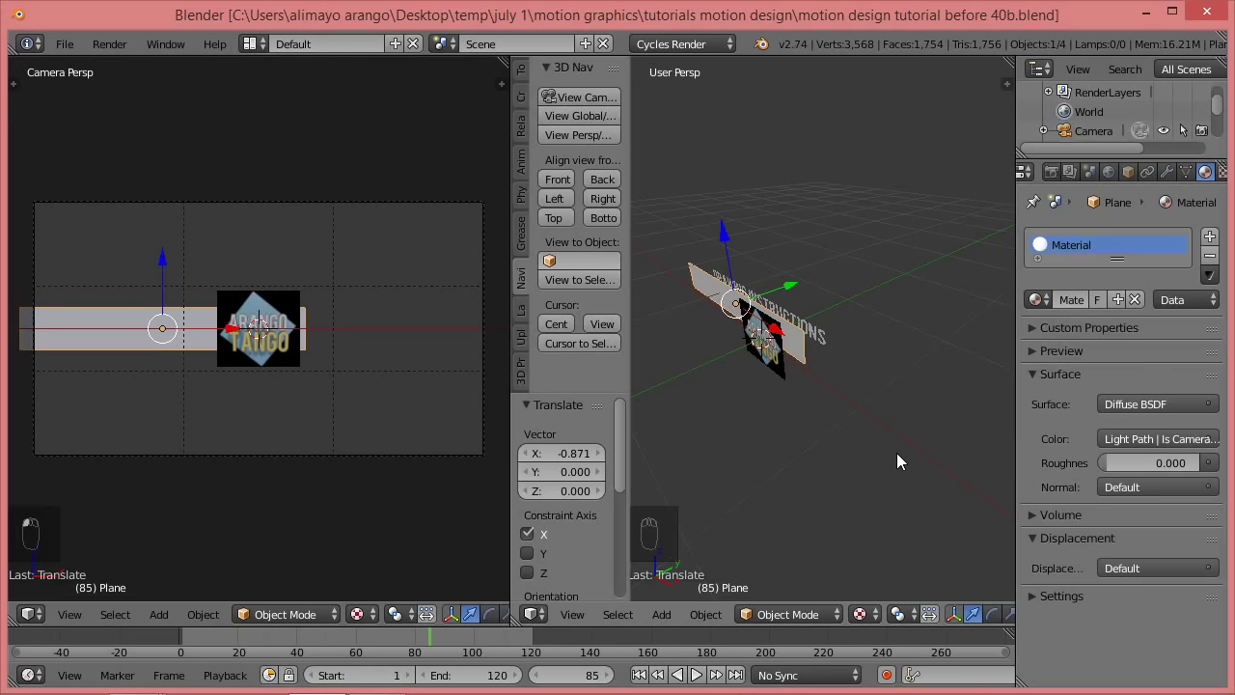
# - Parent the strip plane to the arango tango logo using Object (Keep Transform)
pyautogui.scroll(3, 828, 415)
pyautogui.scroll(-2, 827, 413)
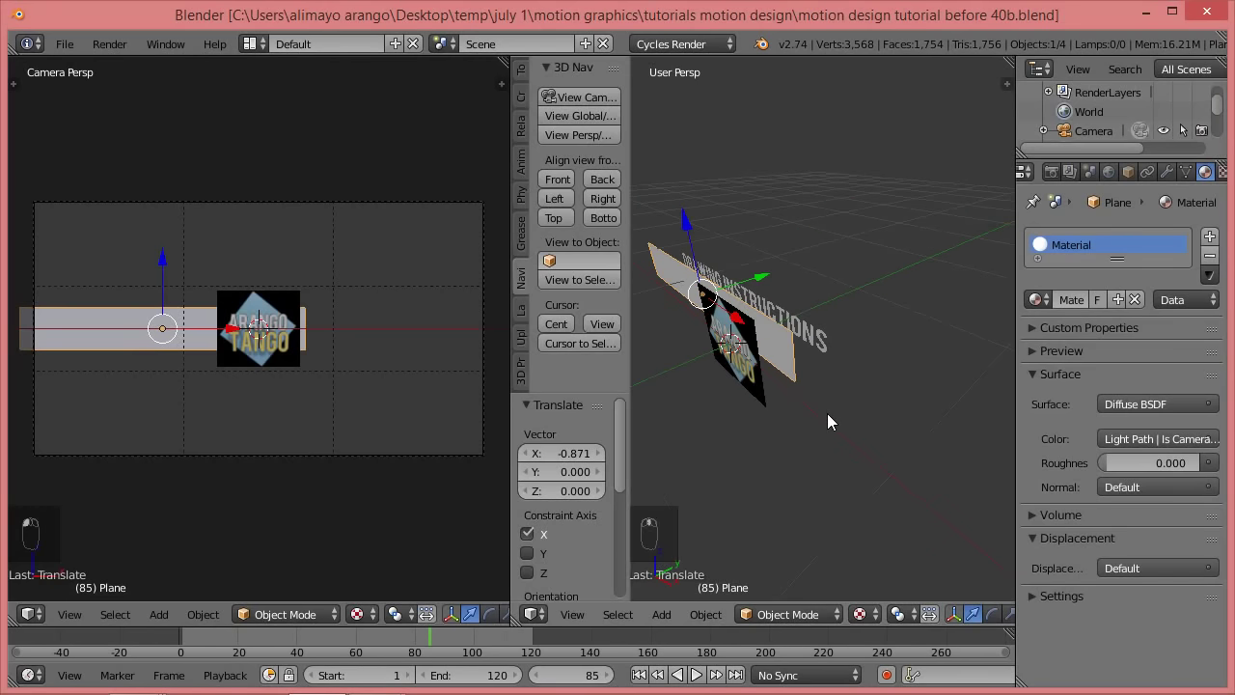
pyautogui.moveTo(807, 429); pyautogui.dragTo(855, 455, button='middle')
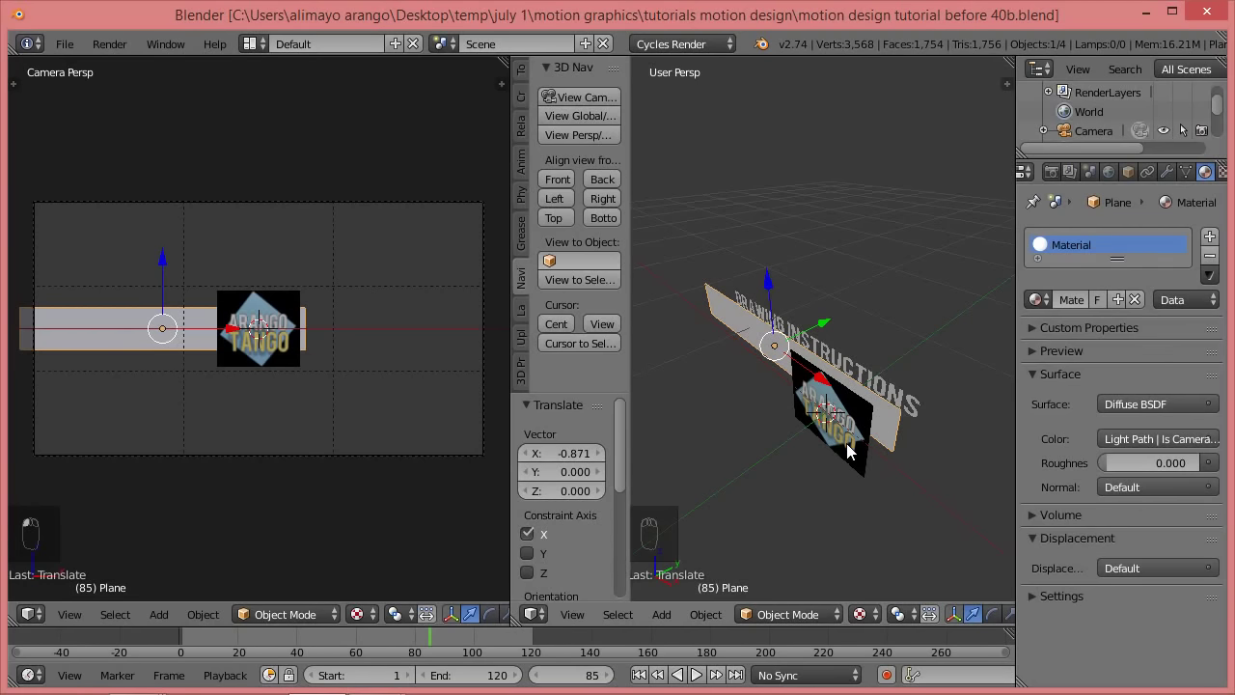
pyautogui.keyDown('shift'); pyautogui.rightClick(850, 450); pyautogui.keyUp('shift')
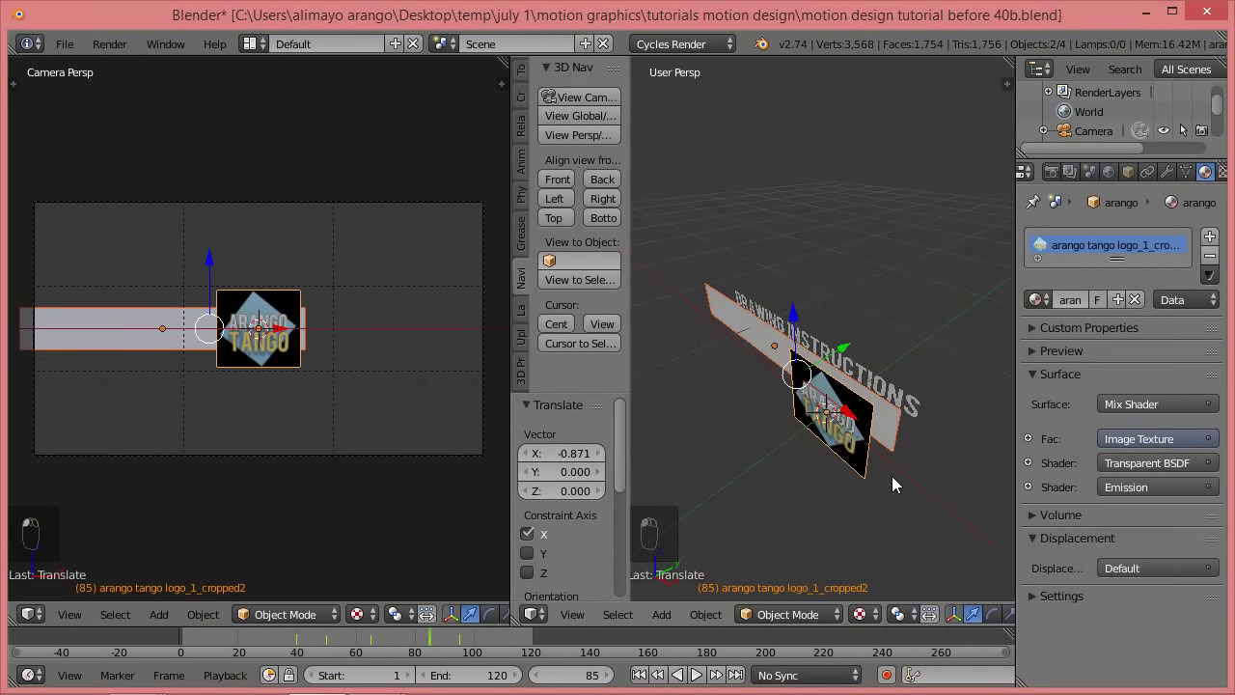
pyautogui.hotkey('ctrl', 'p')
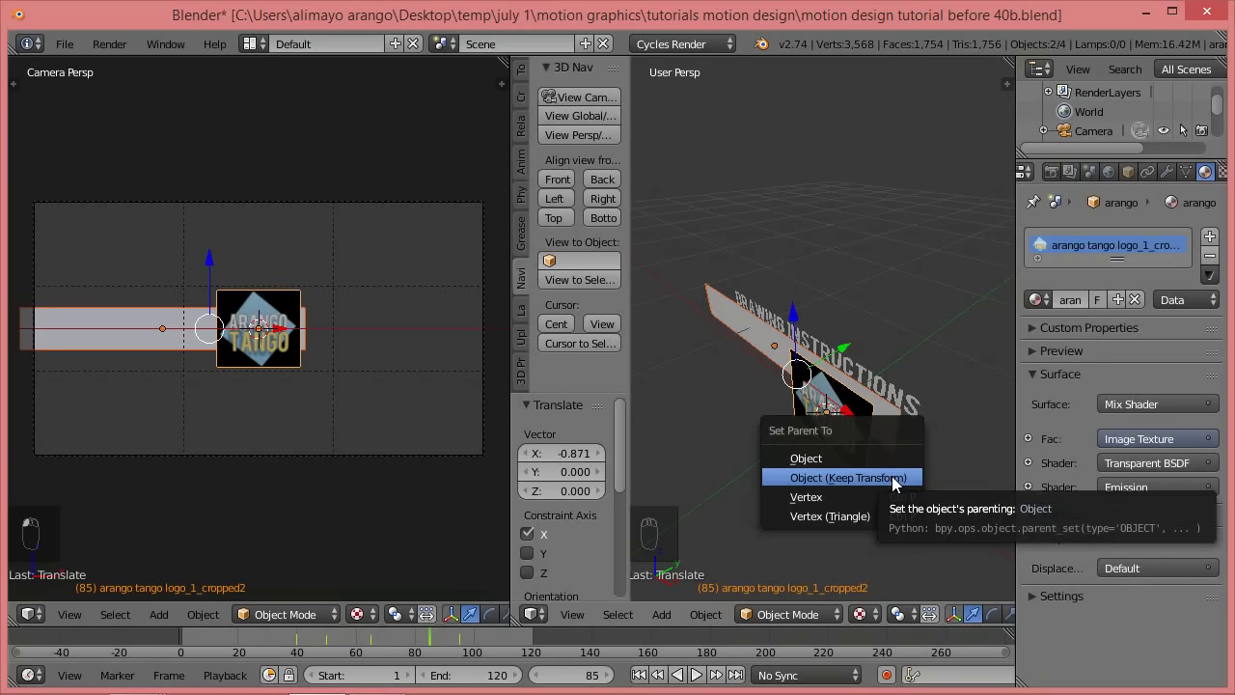
pyautogui.click(893, 479)
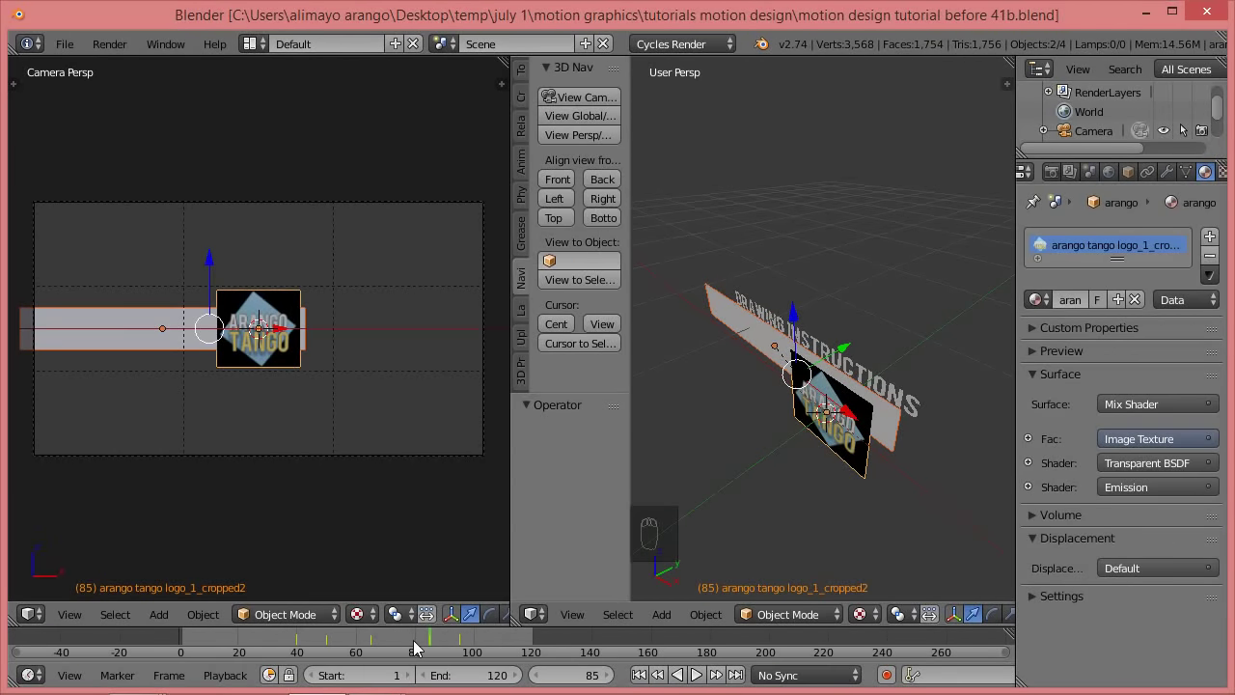
# - At frame 98, move the strip plane about -0.036 along X so it clears the start of the text
pyautogui.moveTo(436, 646)
pyautogui.mouseDown()
pyautogui.moveTo(375, 651)
pyautogui.moveTo(470, 645)
pyautogui.mouseUp()
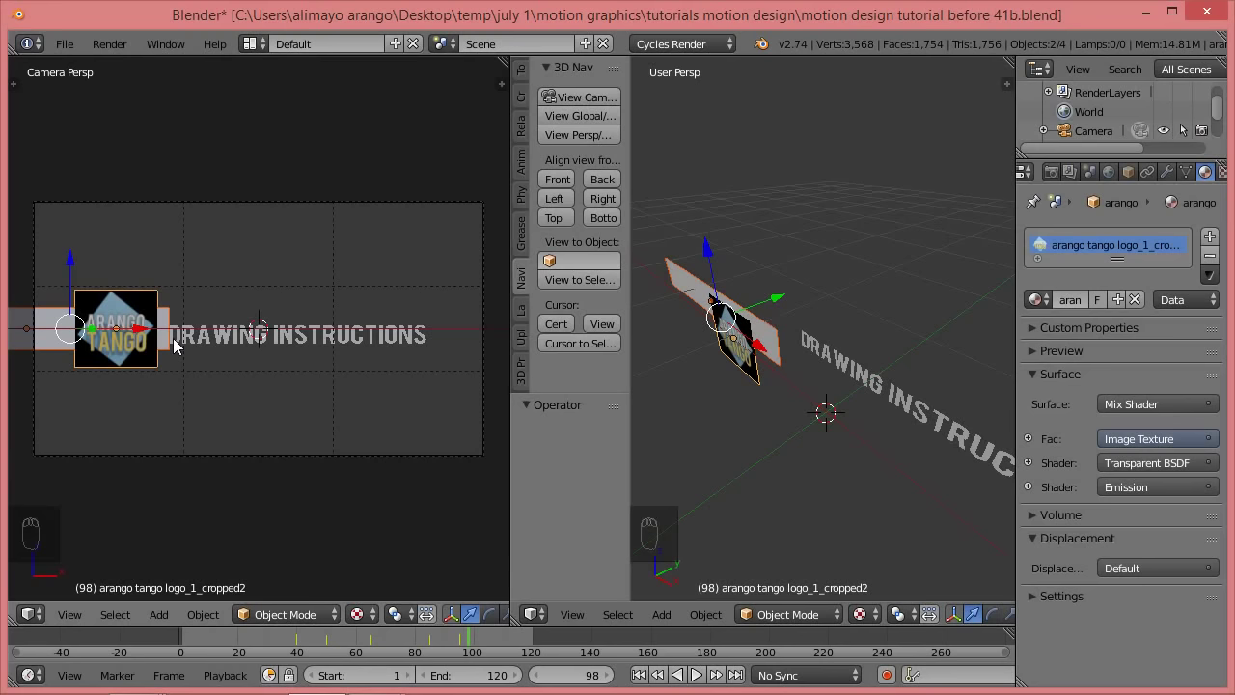
pyautogui.rightClick(770, 340)
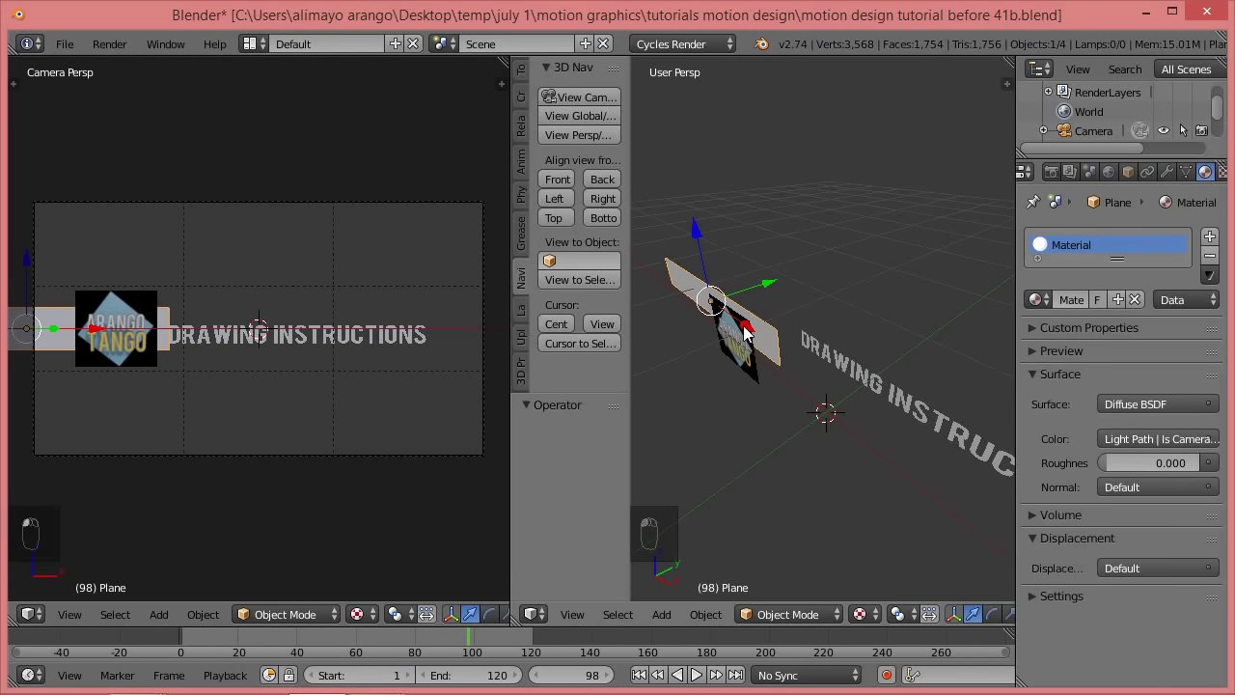
pyautogui.press('g')
pyautogui.press('x')
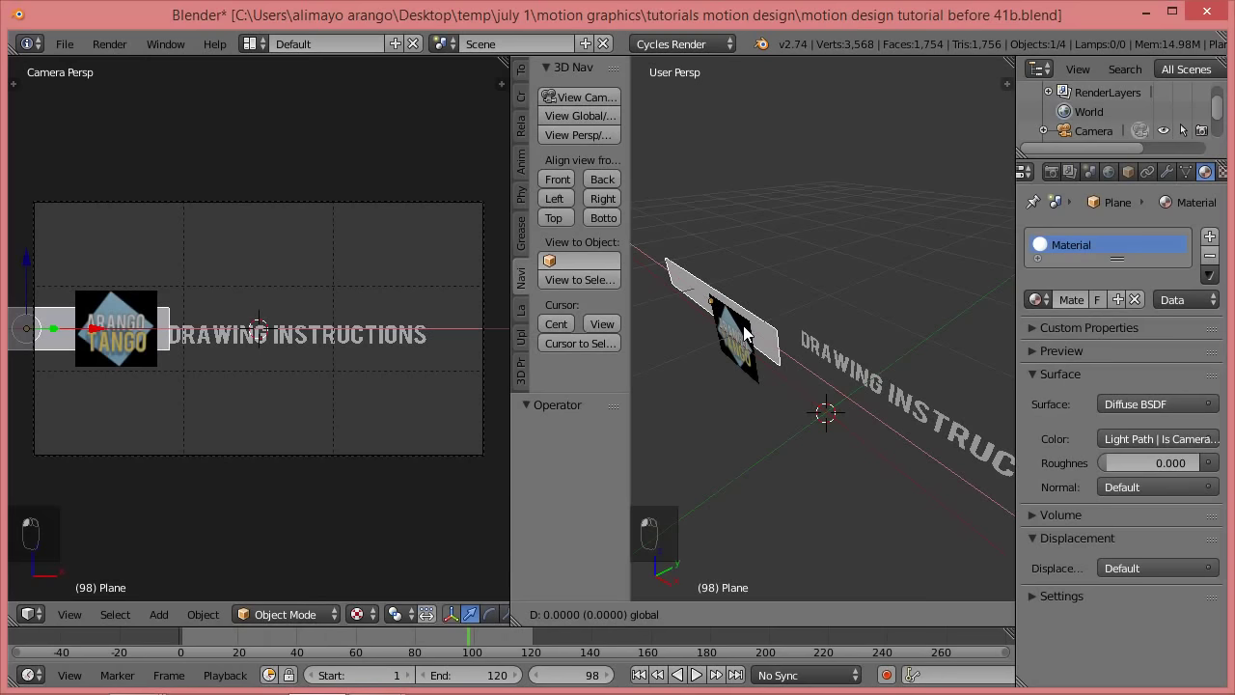
pyautogui.click(744, 331)
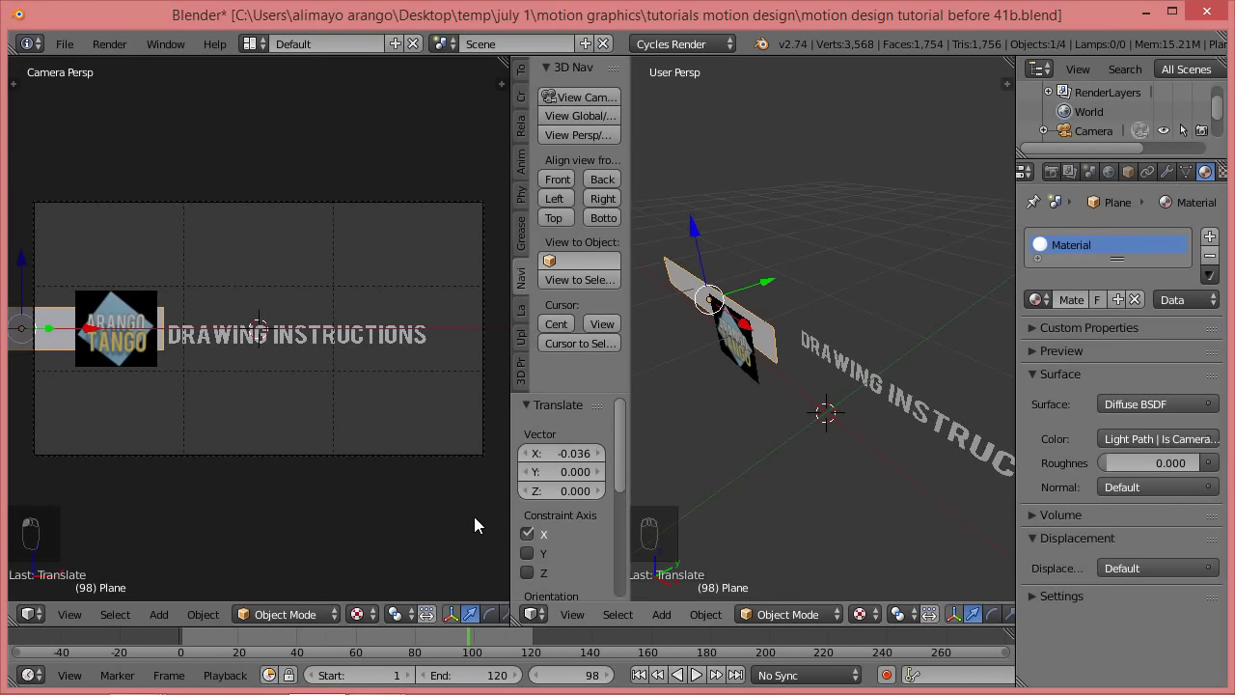
# - Check in Rendered shading, from frame 96 back to frames 42 to 44, where the strip plane covers or exposes the text
pyautogui.moveTo(471, 652)
pyautogui.mouseDown()
pyautogui.moveTo(421, 651)
pyautogui.moveTo(464, 647)
pyautogui.mouseUp()
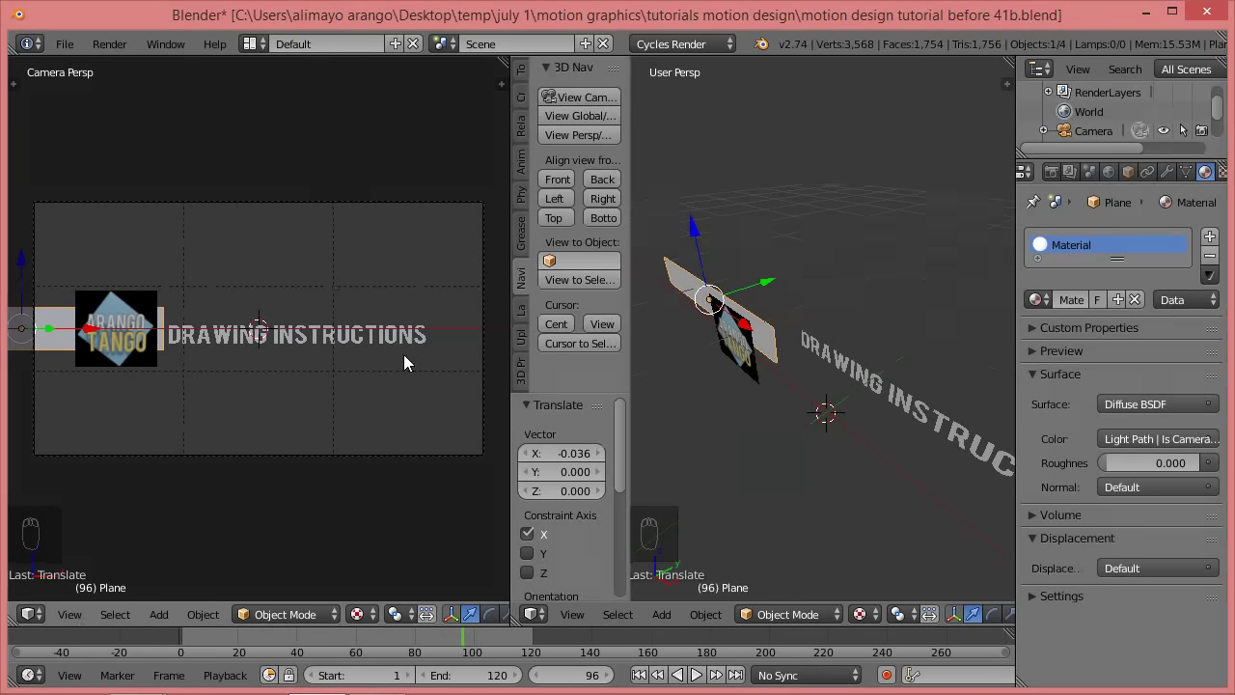
pyautogui.hotkey('shift', 'z')
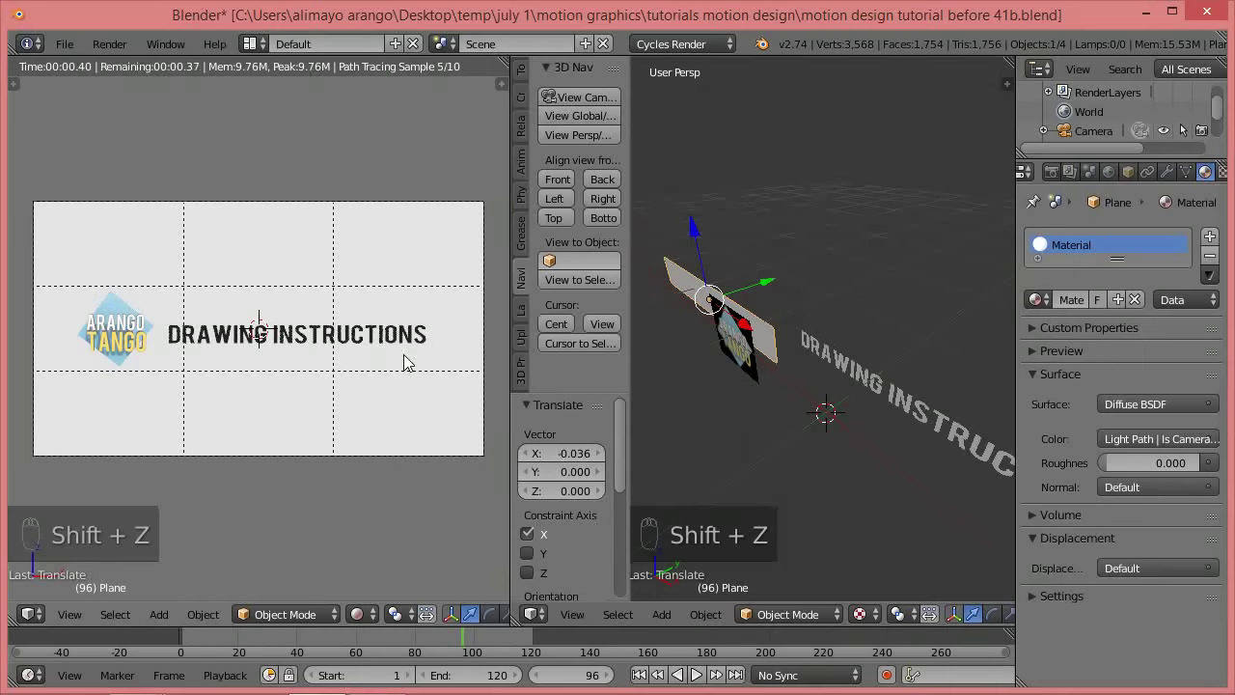
pyautogui.moveTo(471, 637)
pyautogui.mouseDown()
pyautogui.moveTo(261, 640)
pyautogui.moveTo(331, 633)
pyautogui.moveTo(308, 641)
pyautogui.moveTo(322, 648)
pyautogui.moveTo(306, 642)
pyautogui.mouseUp()
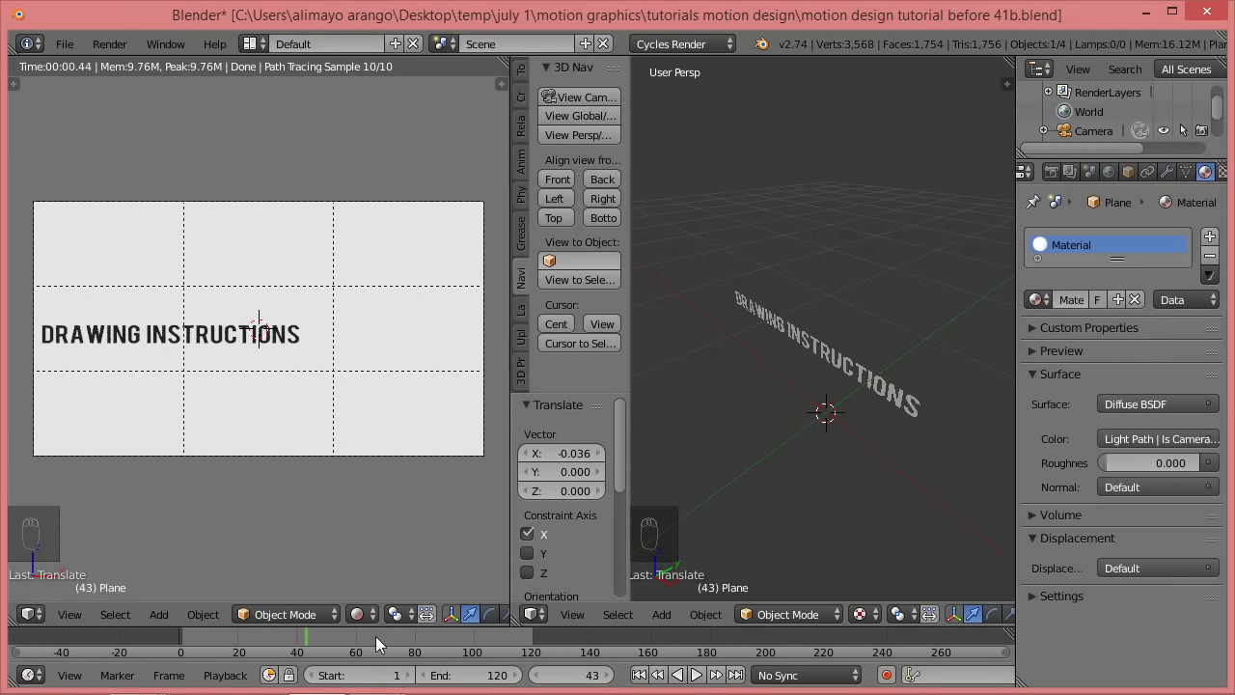
pyautogui.click(309, 635)
pyautogui.click(302, 636)
pyautogui.press('Right')
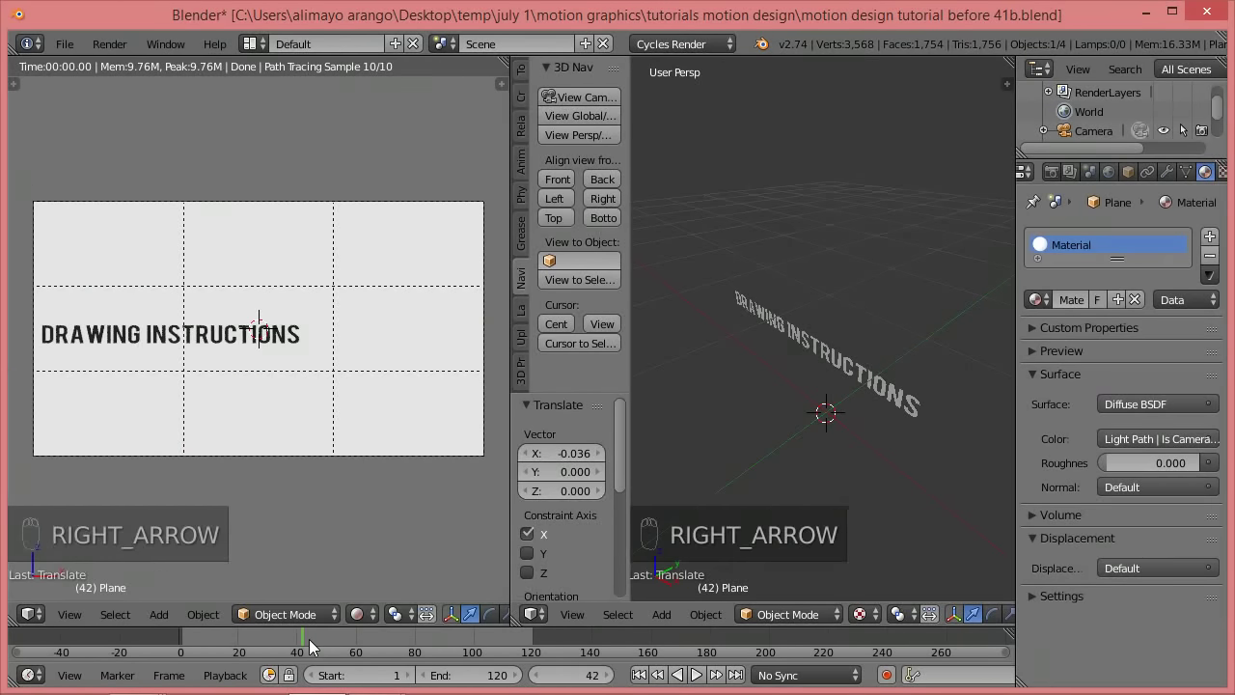
pyautogui.press('Right')
pyautogui.press('Right')
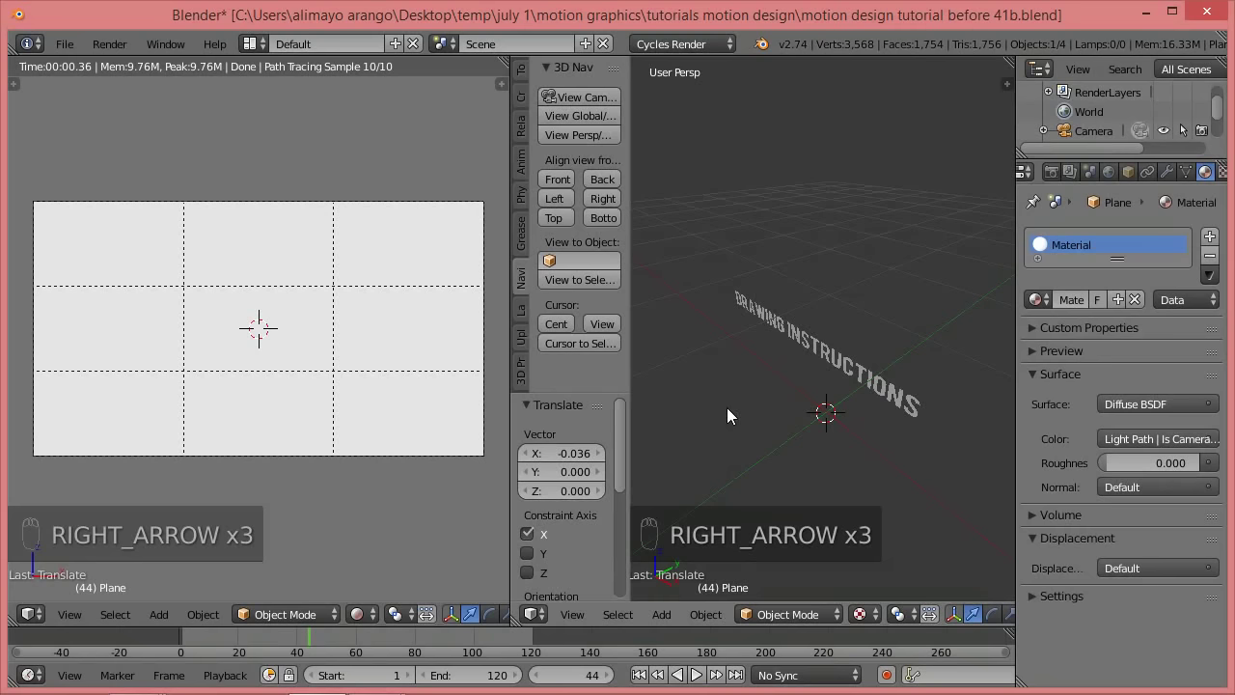
# - Insert a Location keyframe for the strip plane at frame 44 in its current position
pyautogui.scroll(-4, 728, 408)
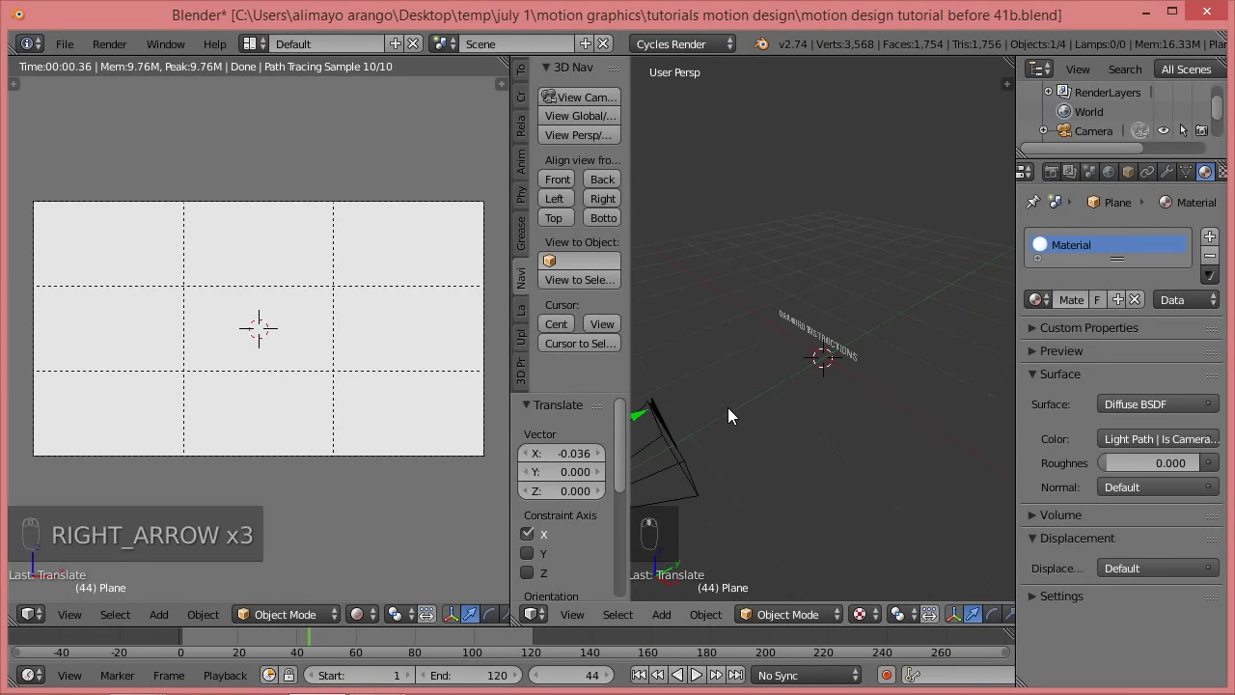
pyautogui.scroll(-3, 728, 407)
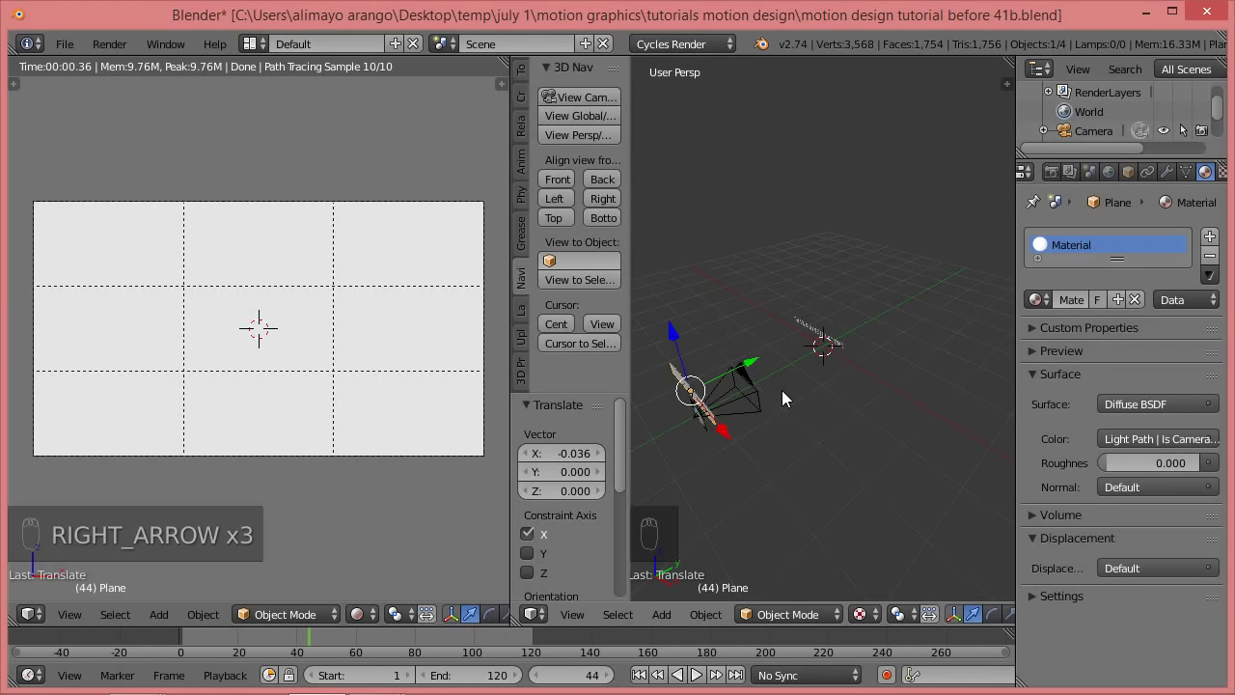
pyautogui.press('i')
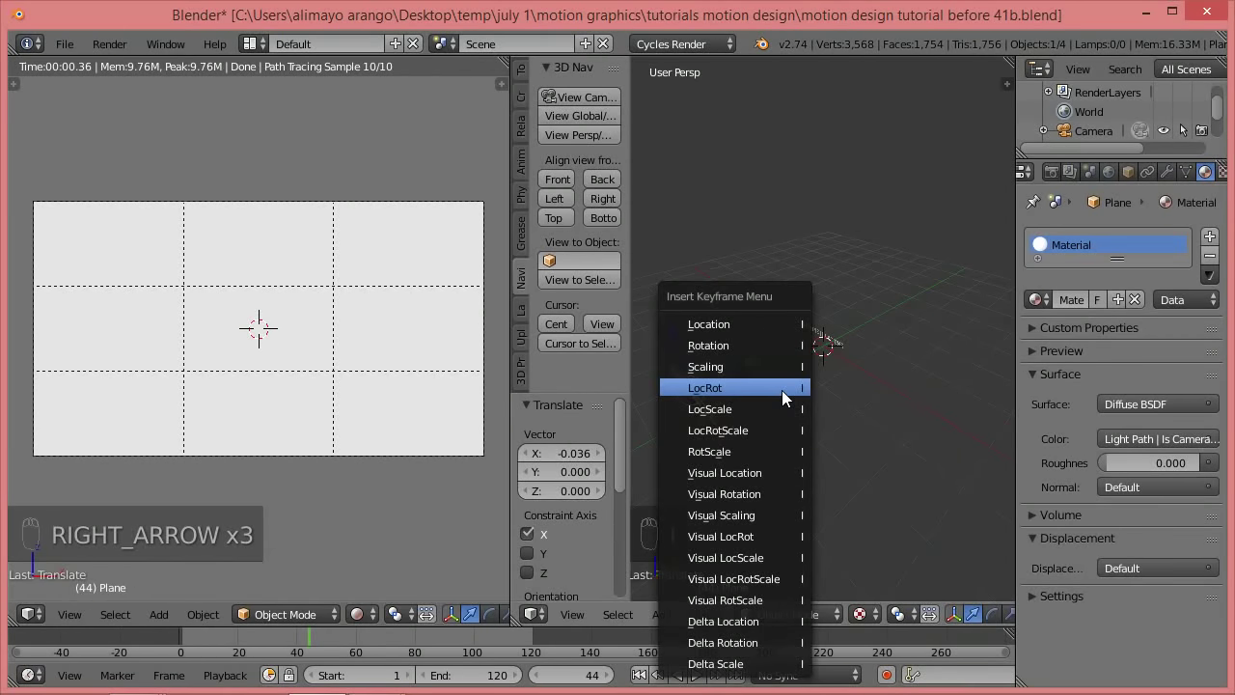
pyautogui.click(764, 323)
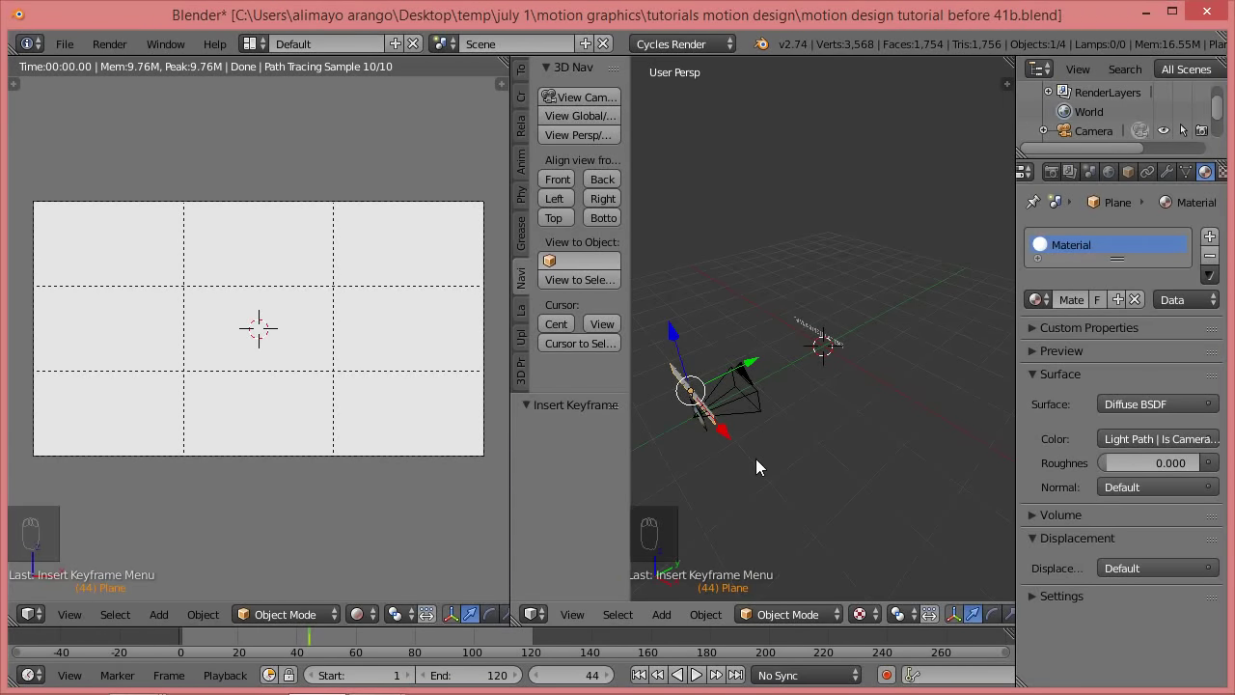
# - At frame 43, move the strip plane about 3.535 along Y to cover the text and insert a Location keyframe
pyautogui.press('Left')
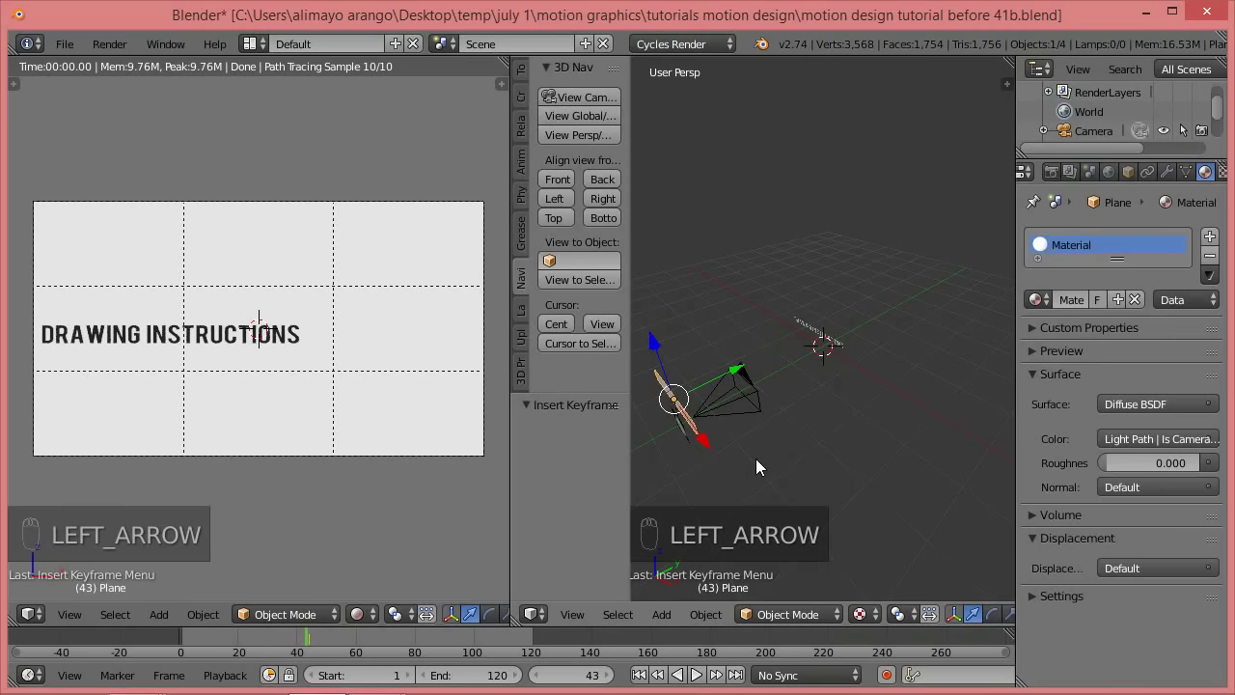
pyautogui.moveTo(739, 372); pyautogui.dragTo(894, 347)
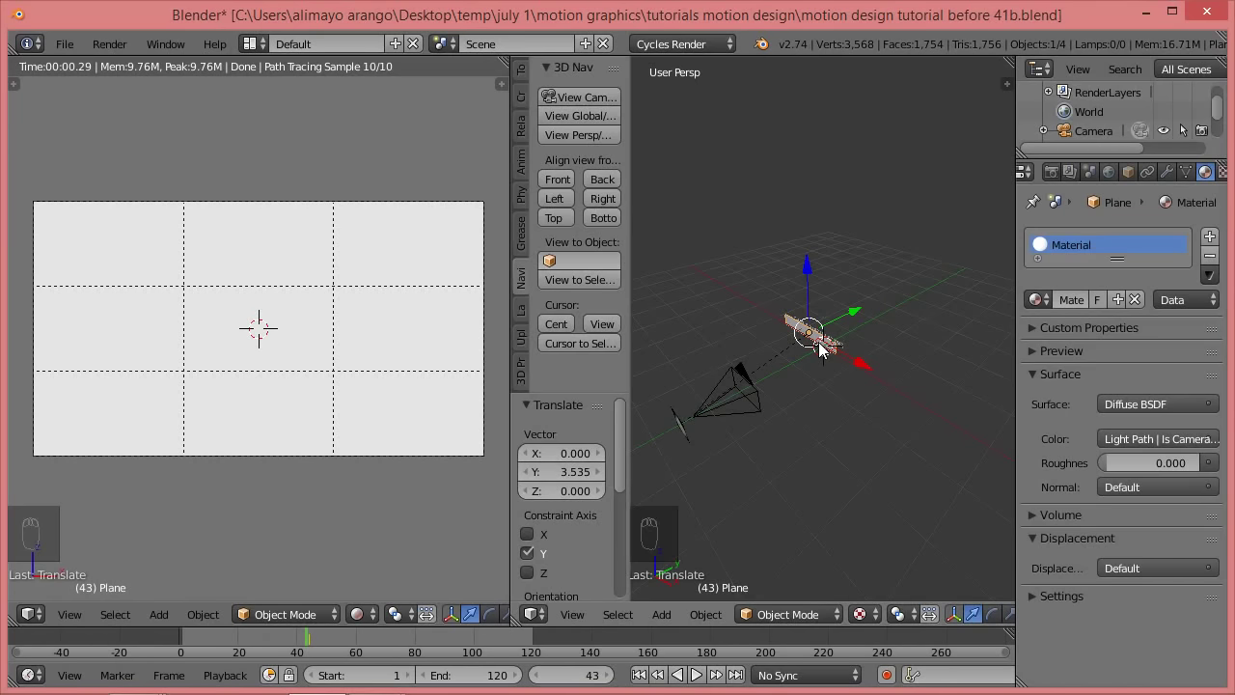
pyautogui.press('i')
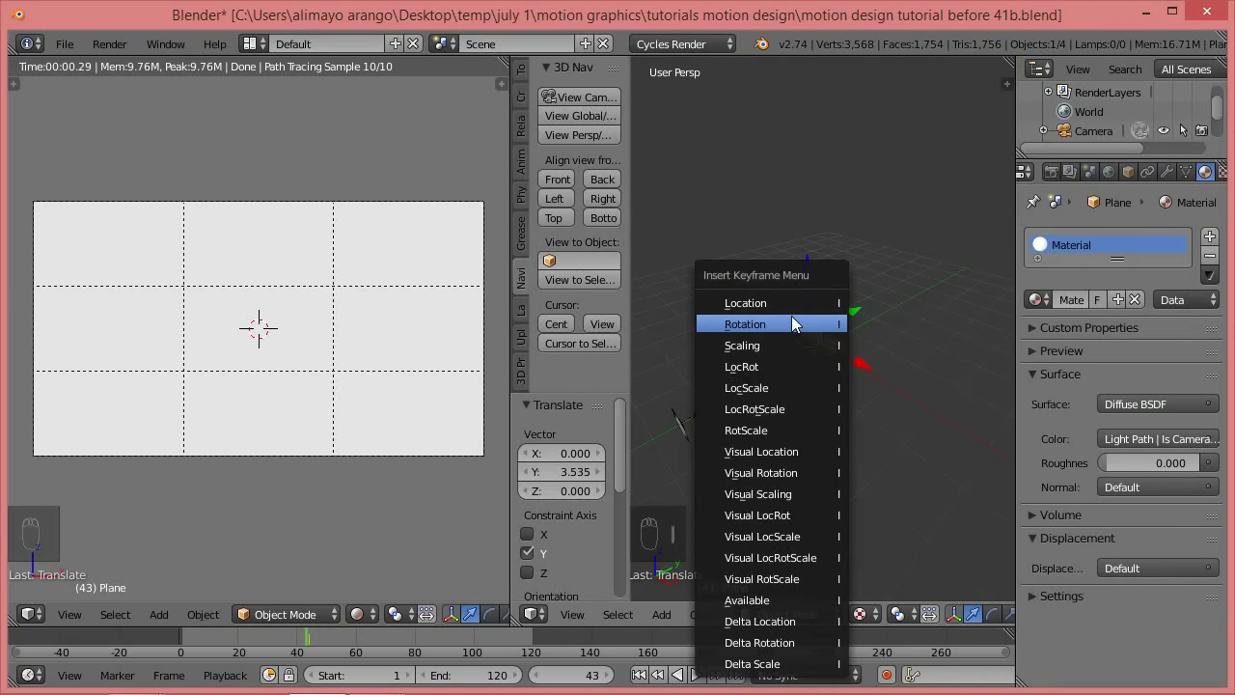
pyautogui.click(787, 307)
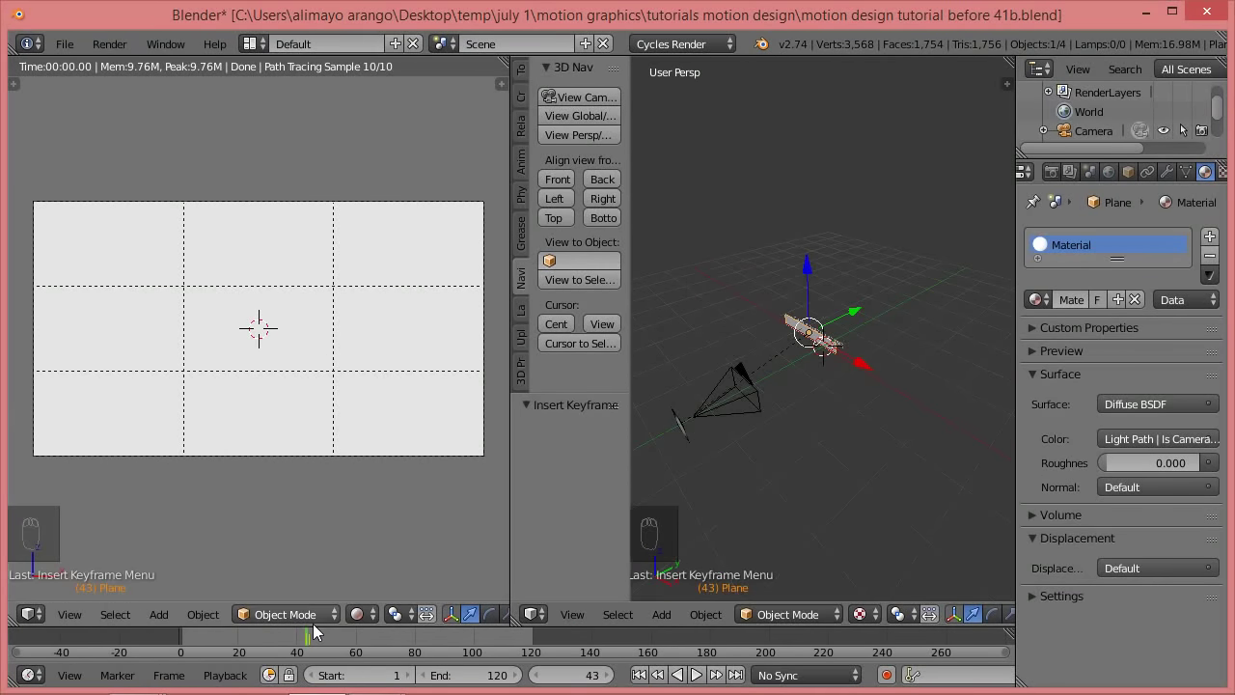
# - Check the strip's coverage from frame 43 to 87, return to Solid shading, and save as motion design tutorial before 42b.blend
pyautogui.press('Right')
pyautogui.press('Right')
pyautogui.press('Right')
pyautogui.press('Right')
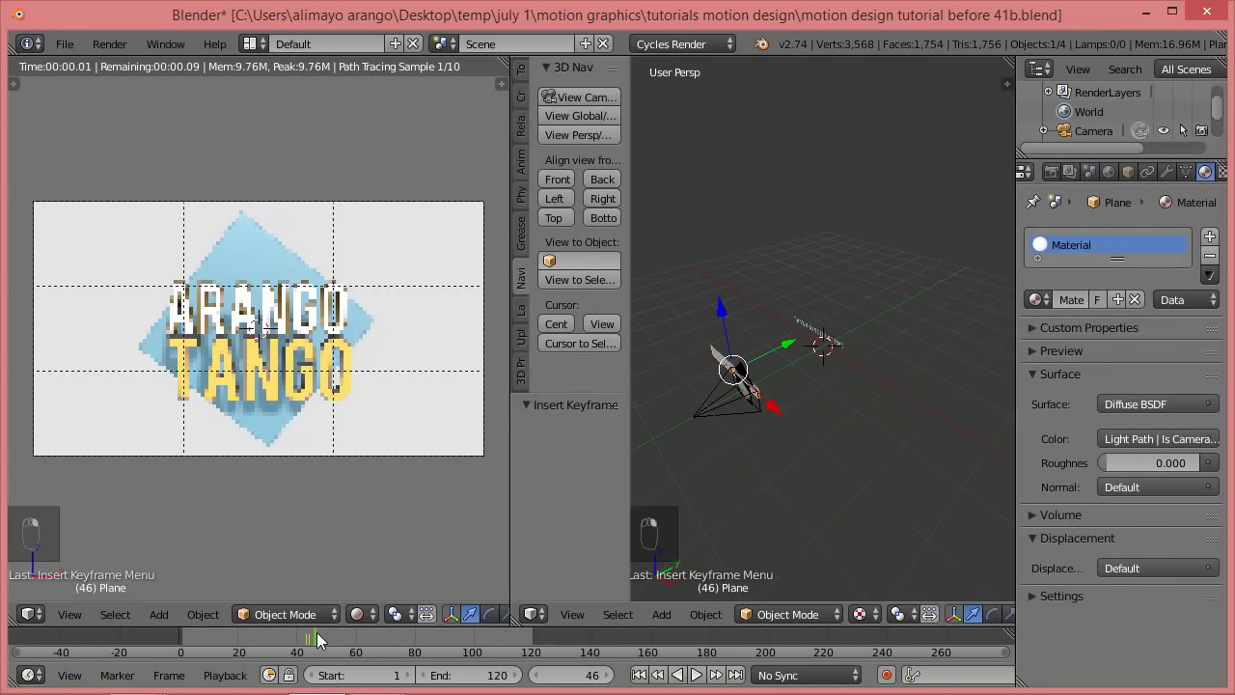
pyautogui.moveTo(302, 642)
pyautogui.mouseDown()
pyautogui.moveTo(186, 652)
pyautogui.moveTo(399, 666)
pyautogui.moveTo(421, 640)
pyautogui.moveTo(504, 655)
pyautogui.moveTo(435, 653)
pyautogui.mouseUp()
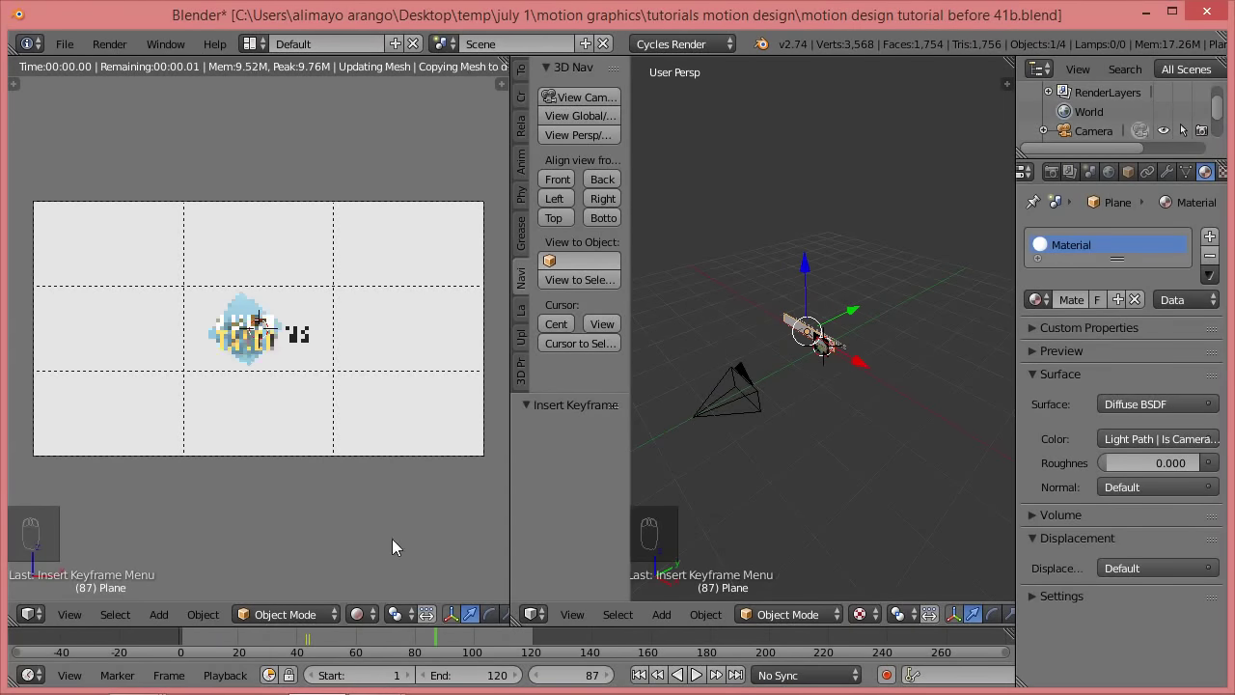
pyautogui.hotkey('shift', 'z')
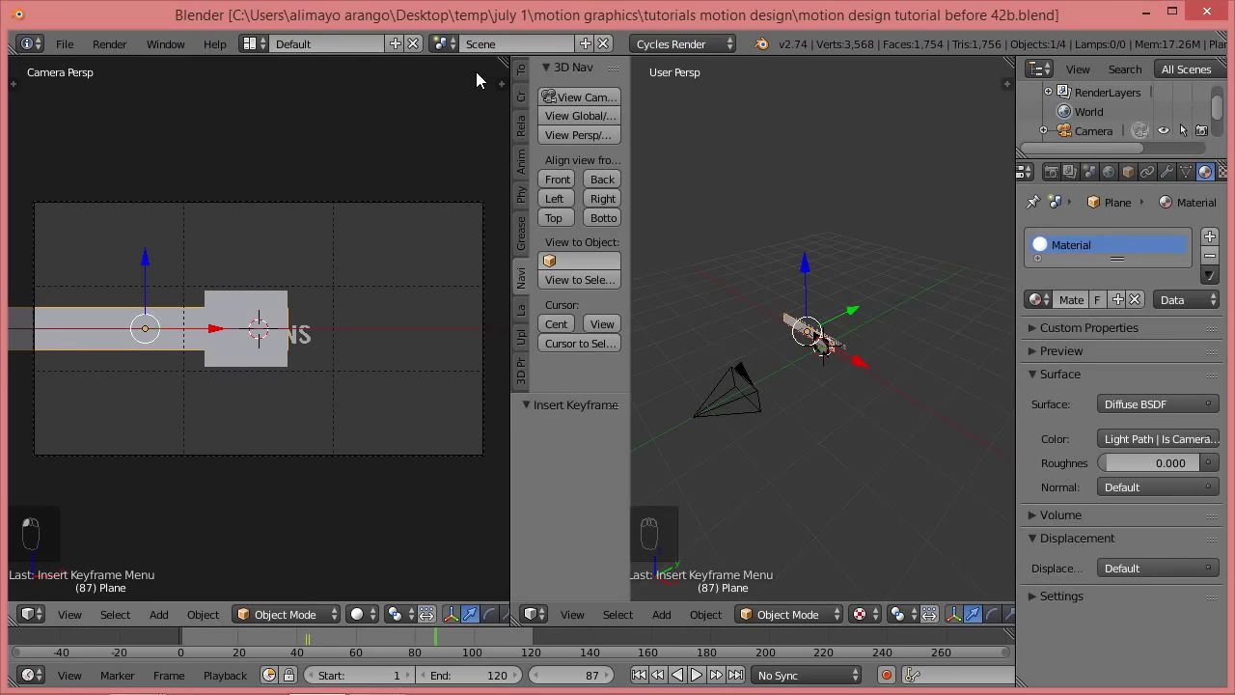
# - At frame 95, select the text together with the logo plane and insert a Location keyframe for both
pyautogui.moveTo(434, 647)
pyautogui.mouseDown()
pyautogui.moveTo(351, 654)
pyautogui.moveTo(462, 653)
pyautogui.mouseUp()
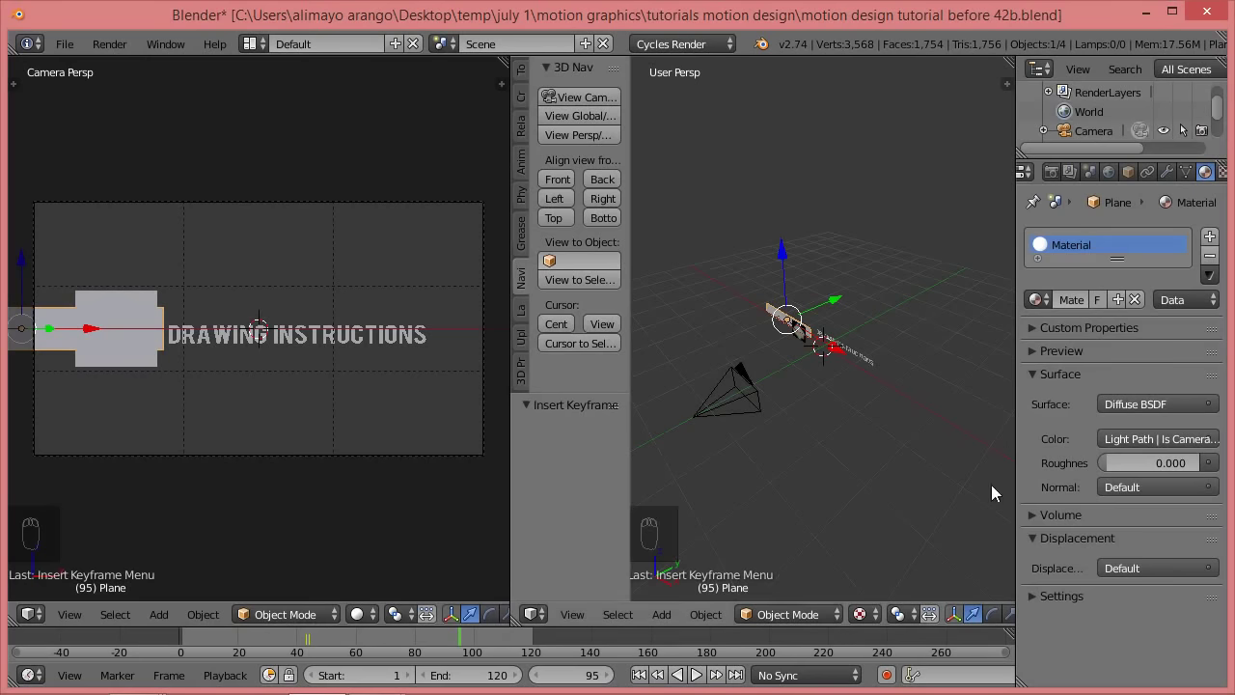
pyautogui.scroll(3, 873, 391)
pyautogui.scroll(3, 872, 396)
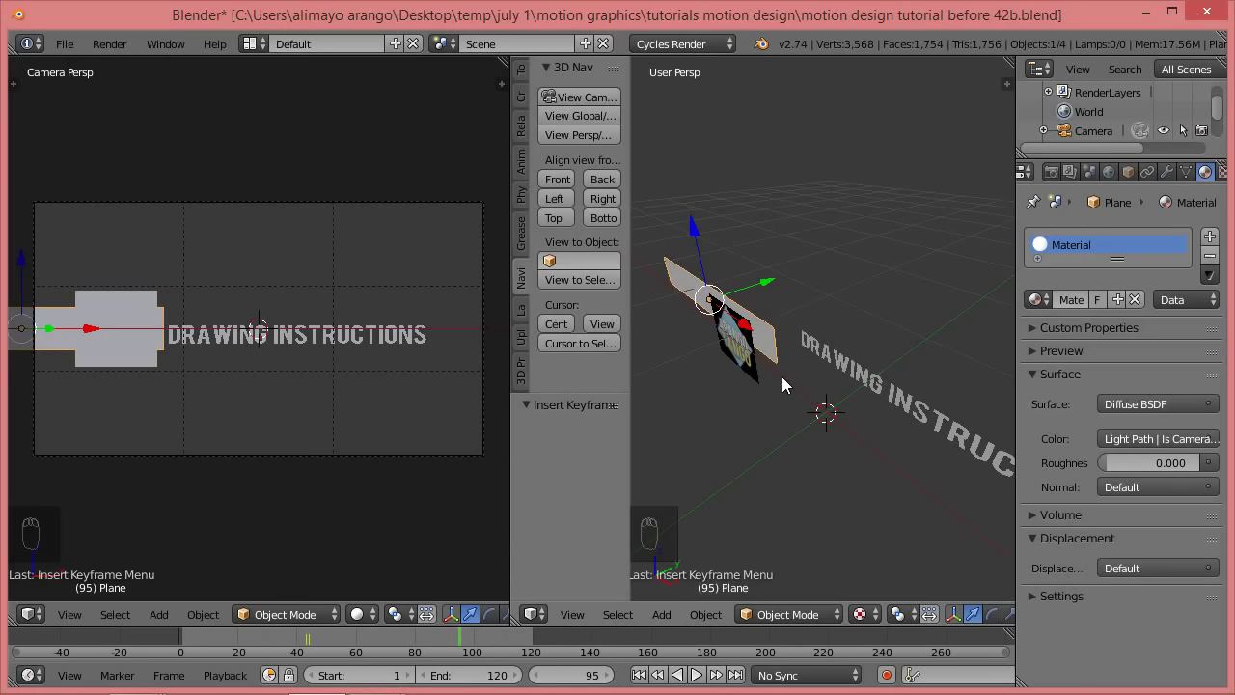
pyautogui.rightClick(850, 367)
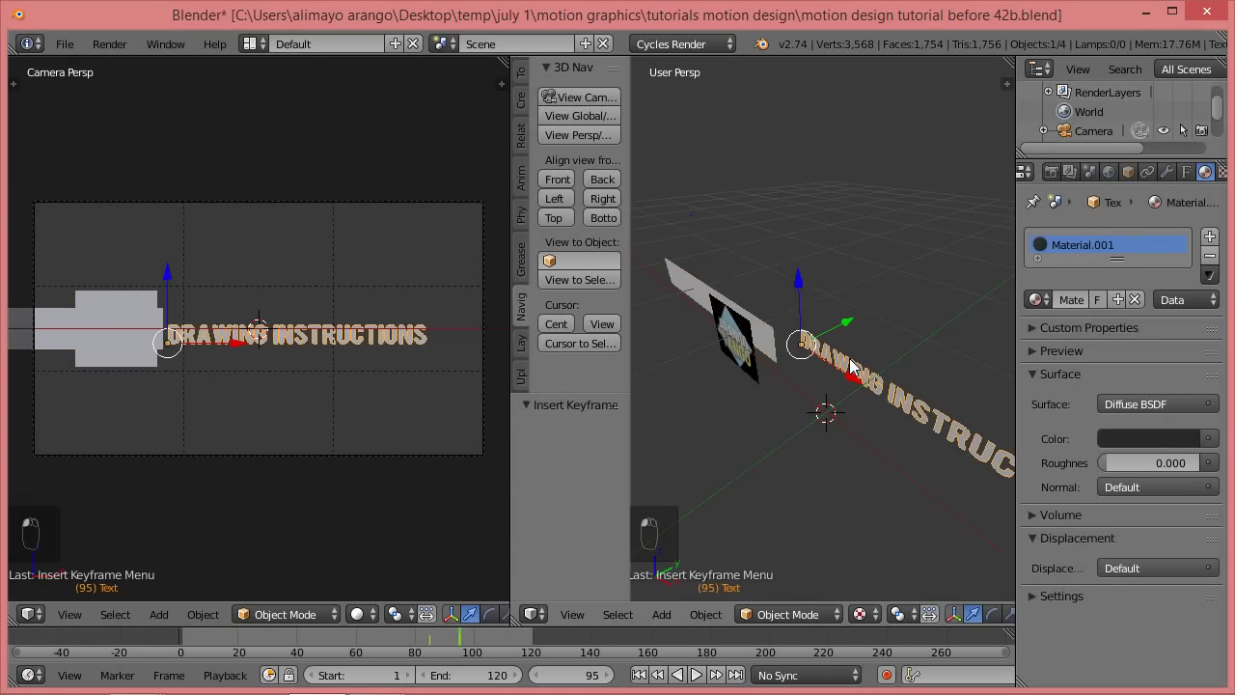
pyautogui.keyDown('shift'); pyautogui.rightClick(755, 381); pyautogui.keyUp('shift')
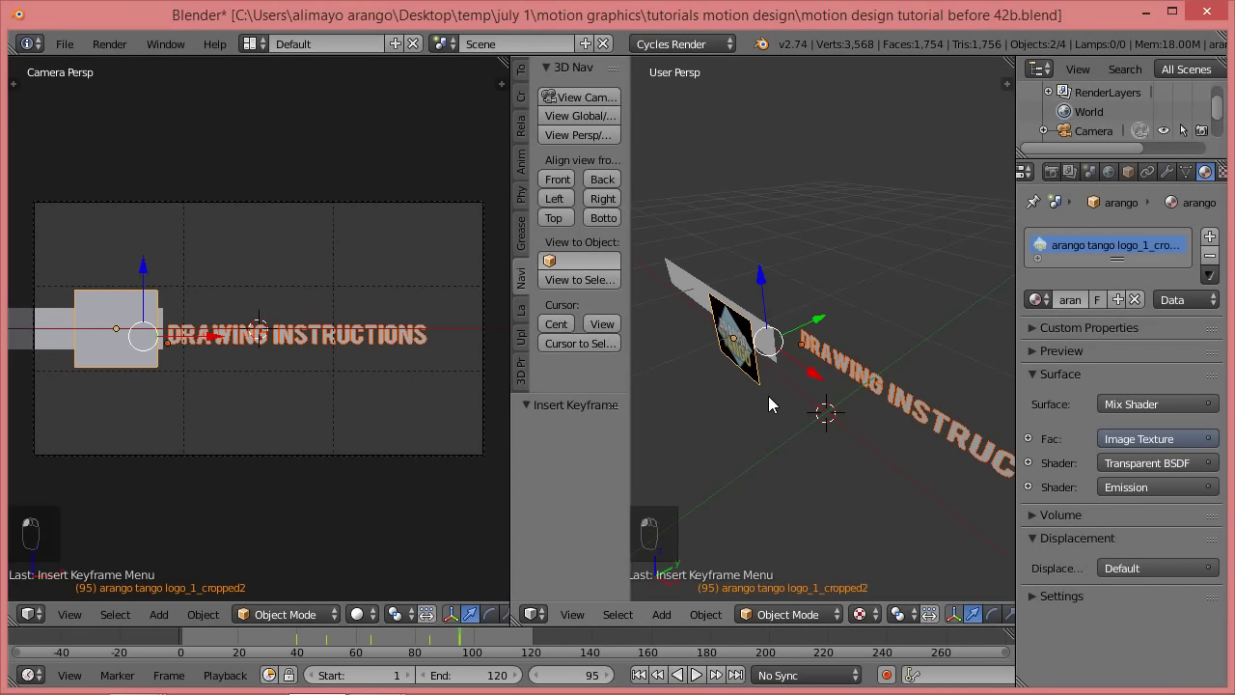
pyautogui.press('i')
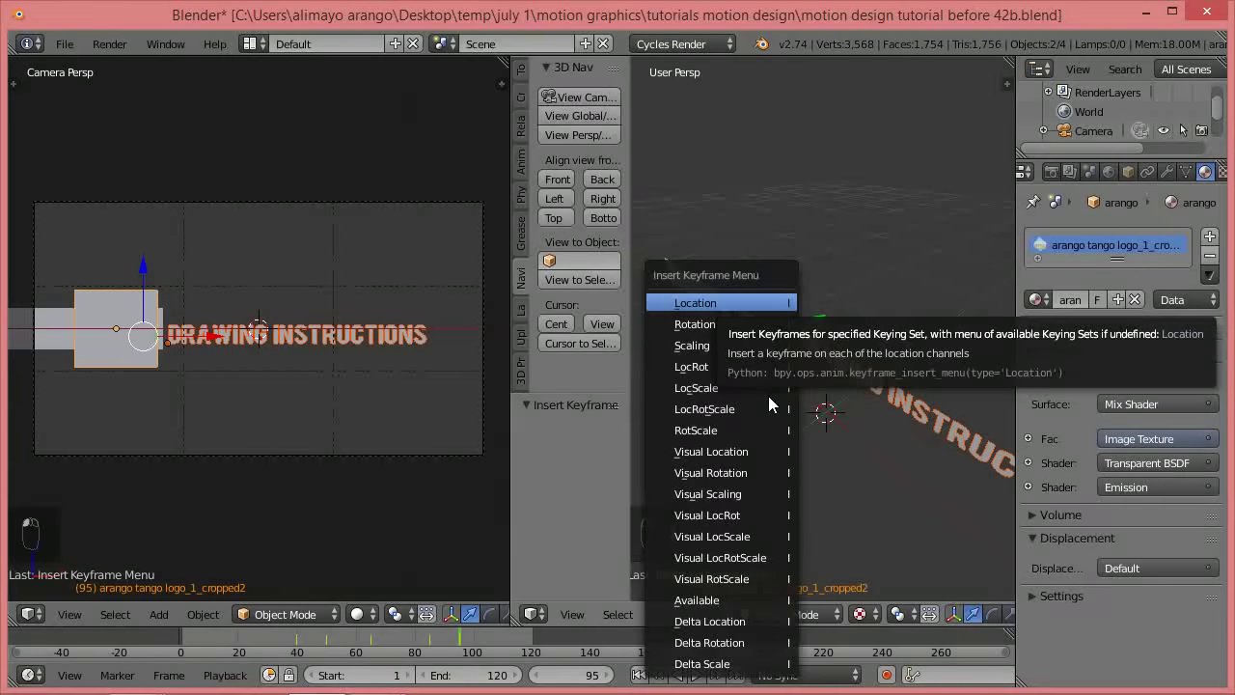
pyautogui.click(759, 302)
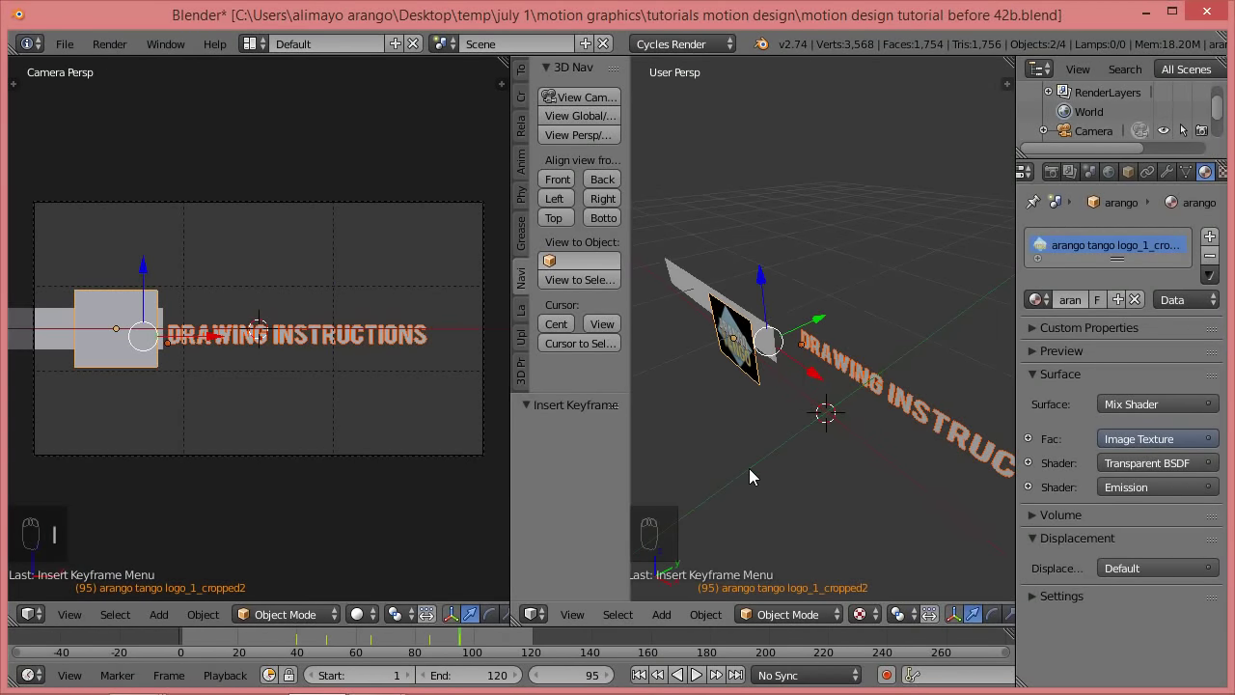
# - Insert another Location keyframe for the text and logo at frame 105 in the same position
pyautogui.hotkey('shift', 'Up')
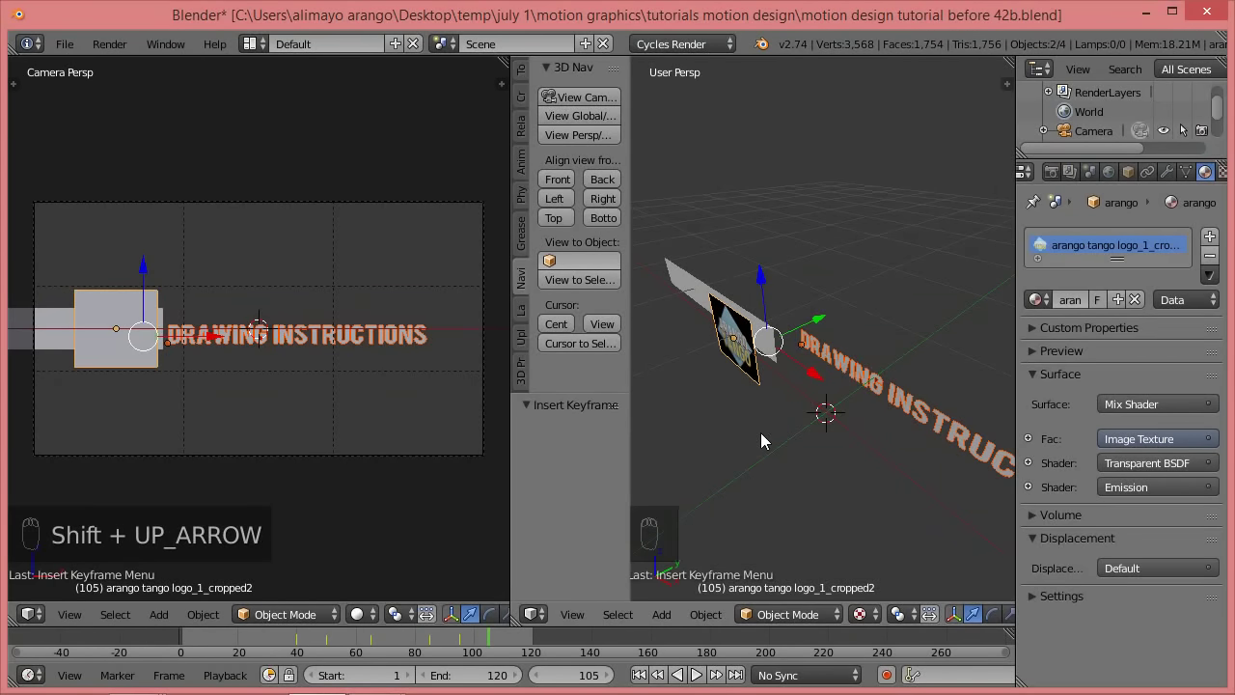
pyautogui.press('i')
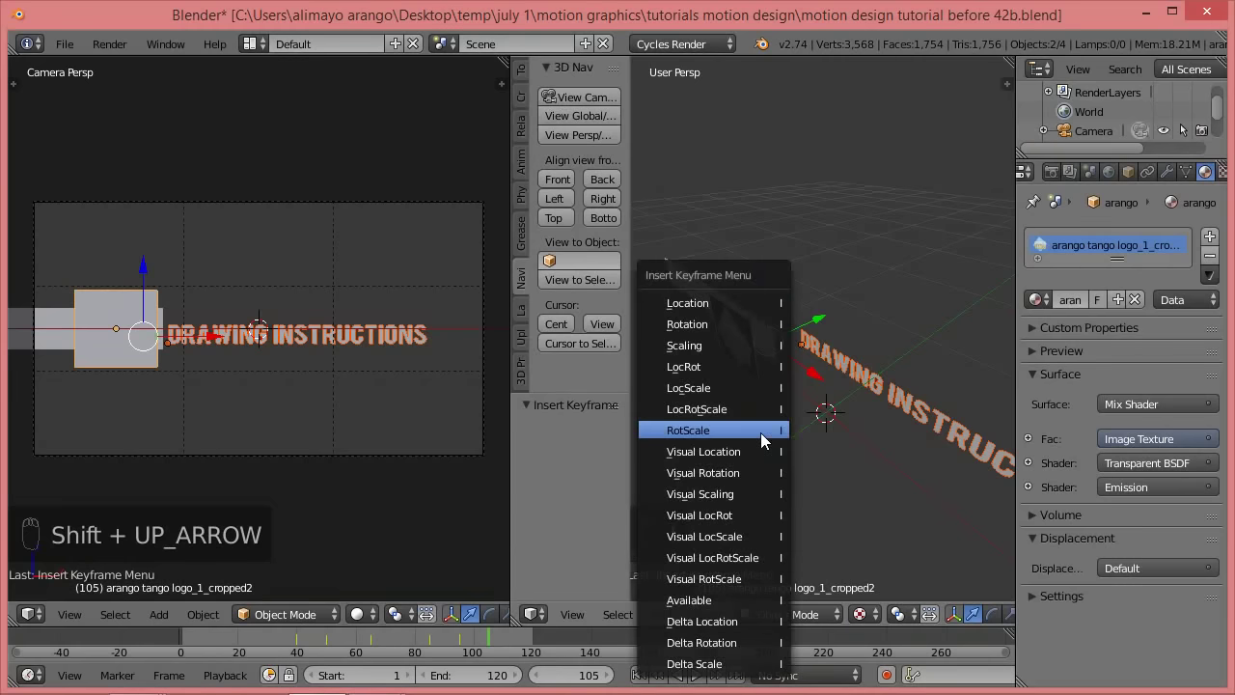
pyautogui.click(746, 303)
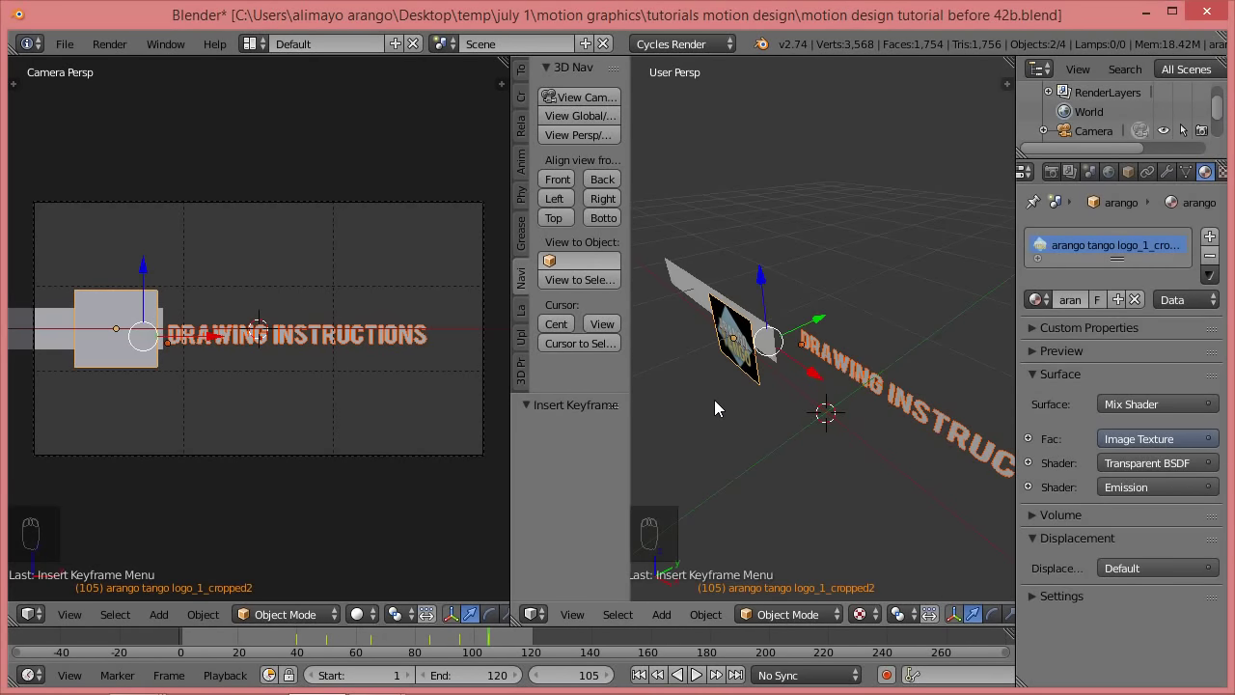
# - At frame 115, move the text and logo about -1.254 along Z below the camera frame and insert a Location keyframe
pyautogui.hotkey('shift', 'Up')
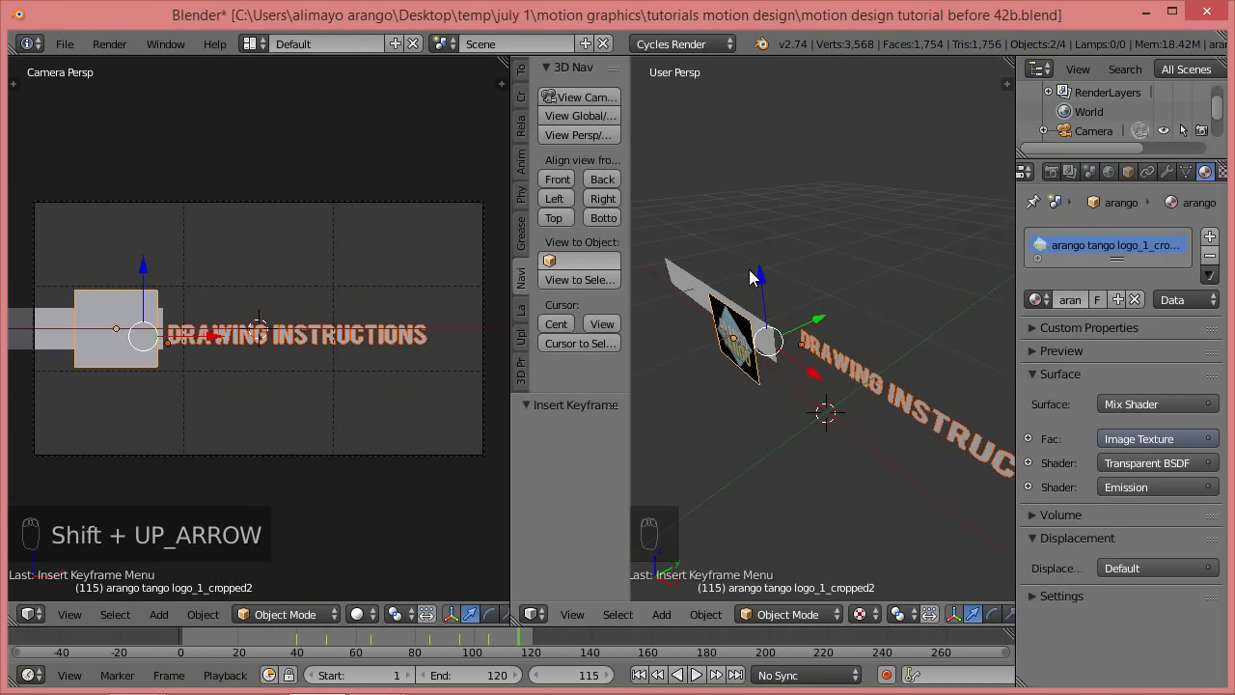
pyautogui.press('g')
pyautogui.press('z')
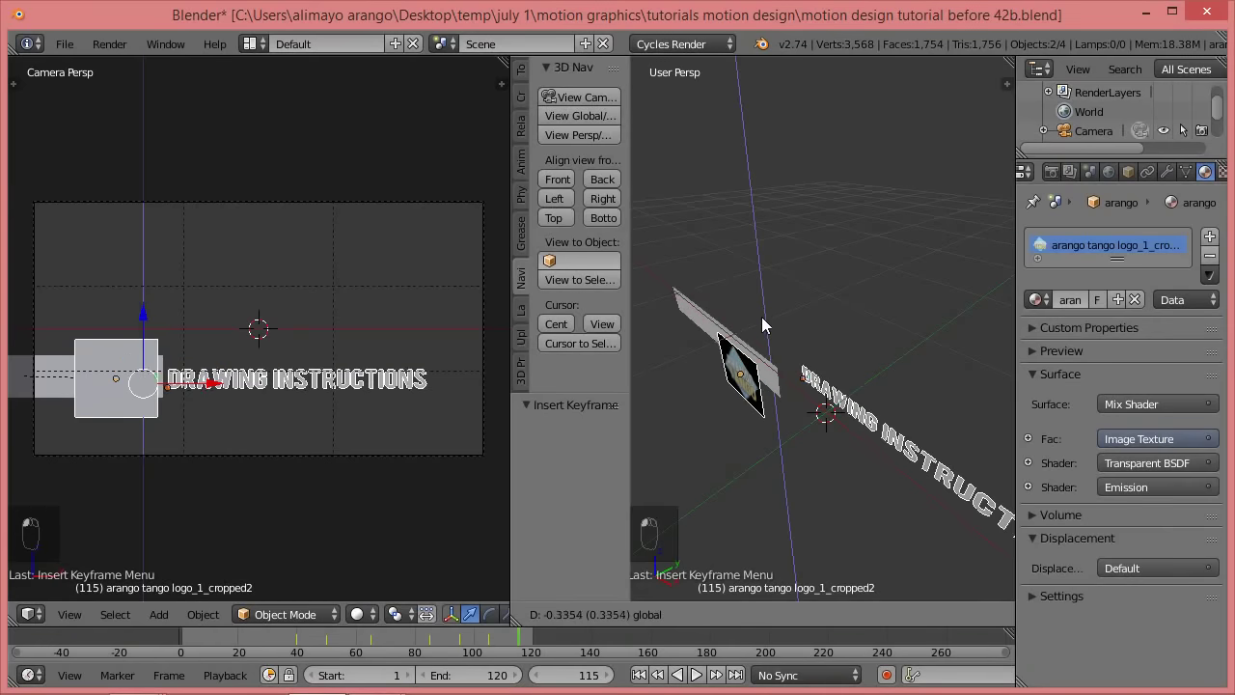
pyautogui.click(757, 386)
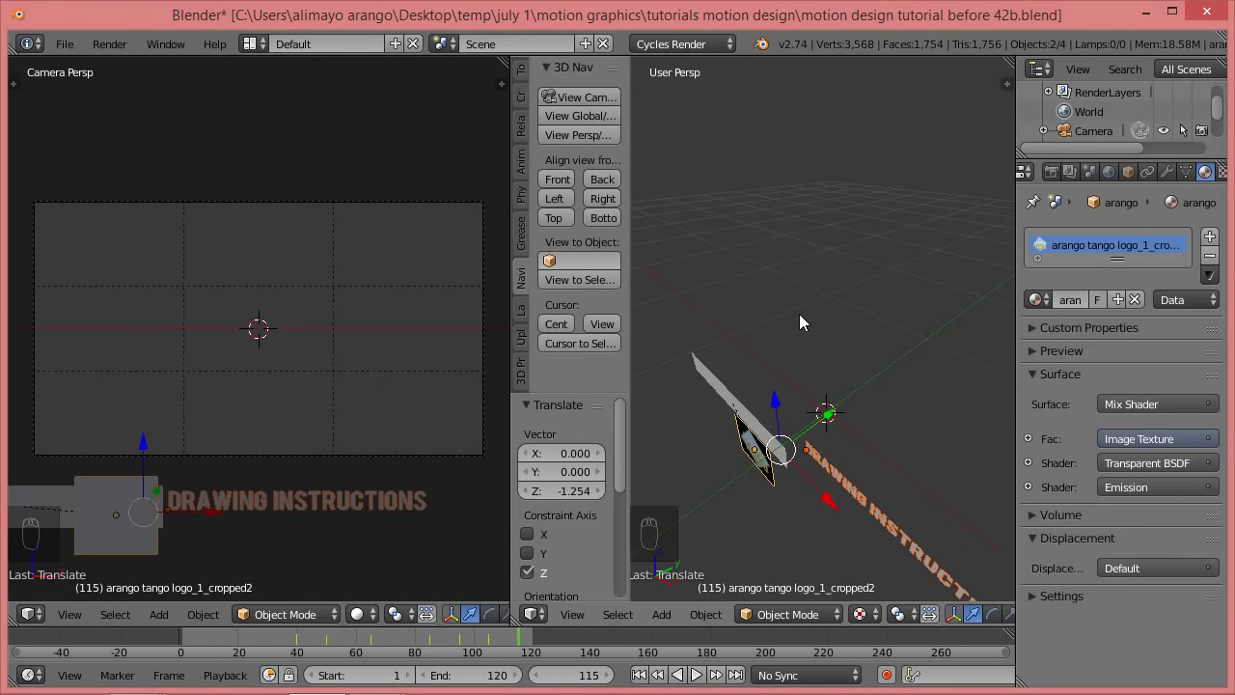
pyautogui.press('i')
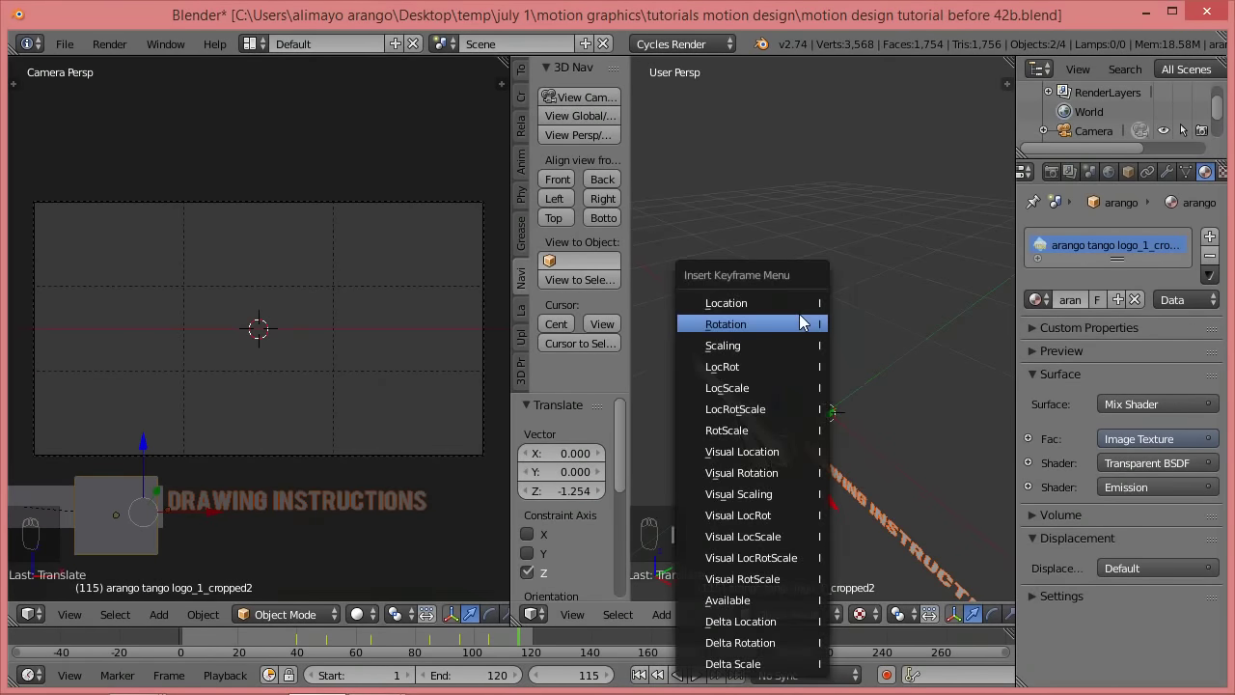
pyautogui.click(793, 304)
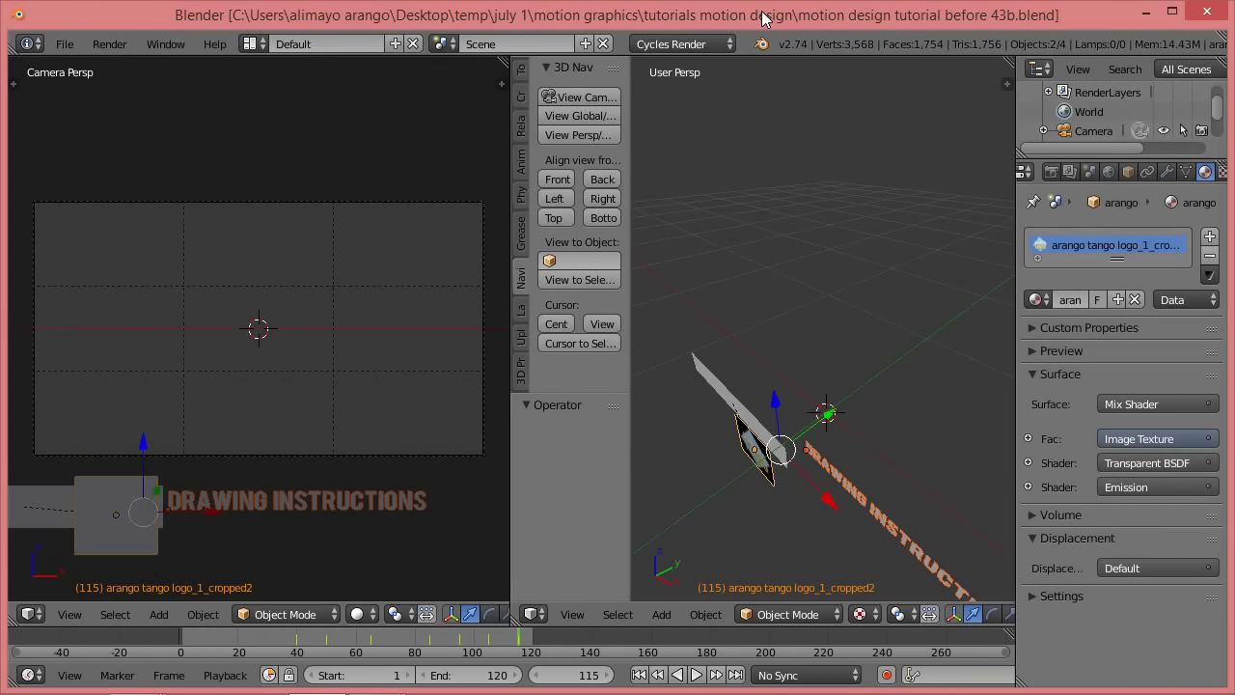
# - Switch the camera view to Texture shading and play the animation to check the logo and text motion
pyautogui.click(369, 618)
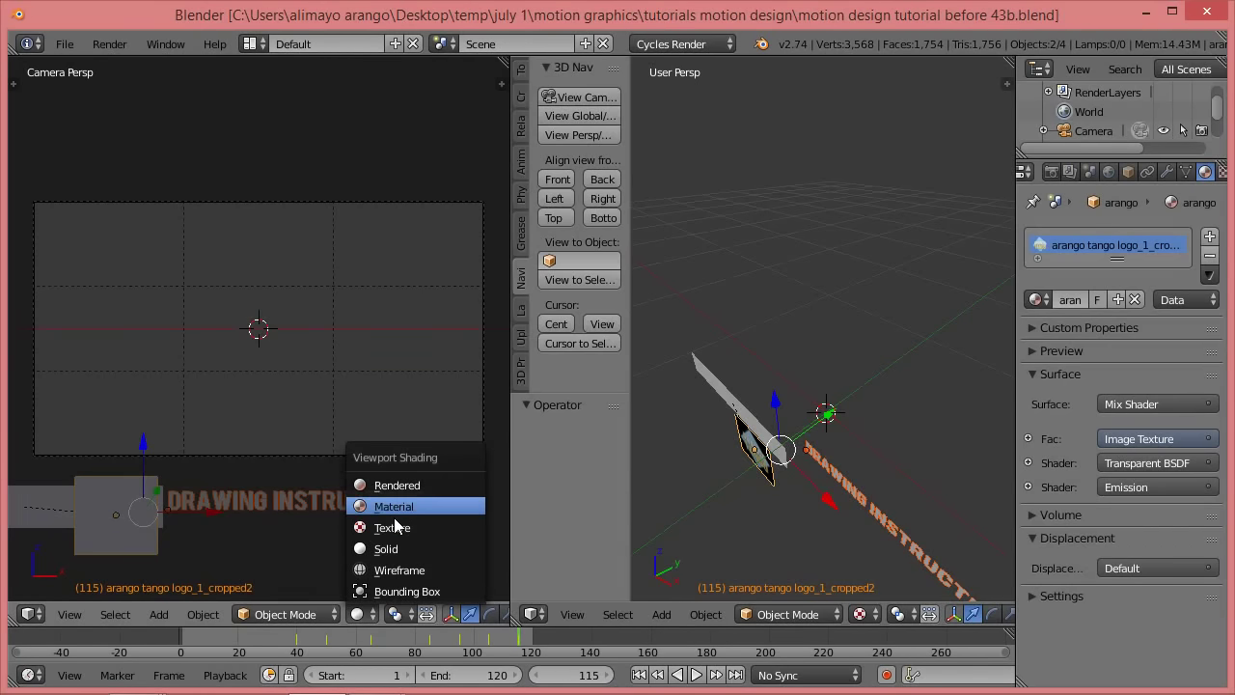
pyautogui.click(396, 529)
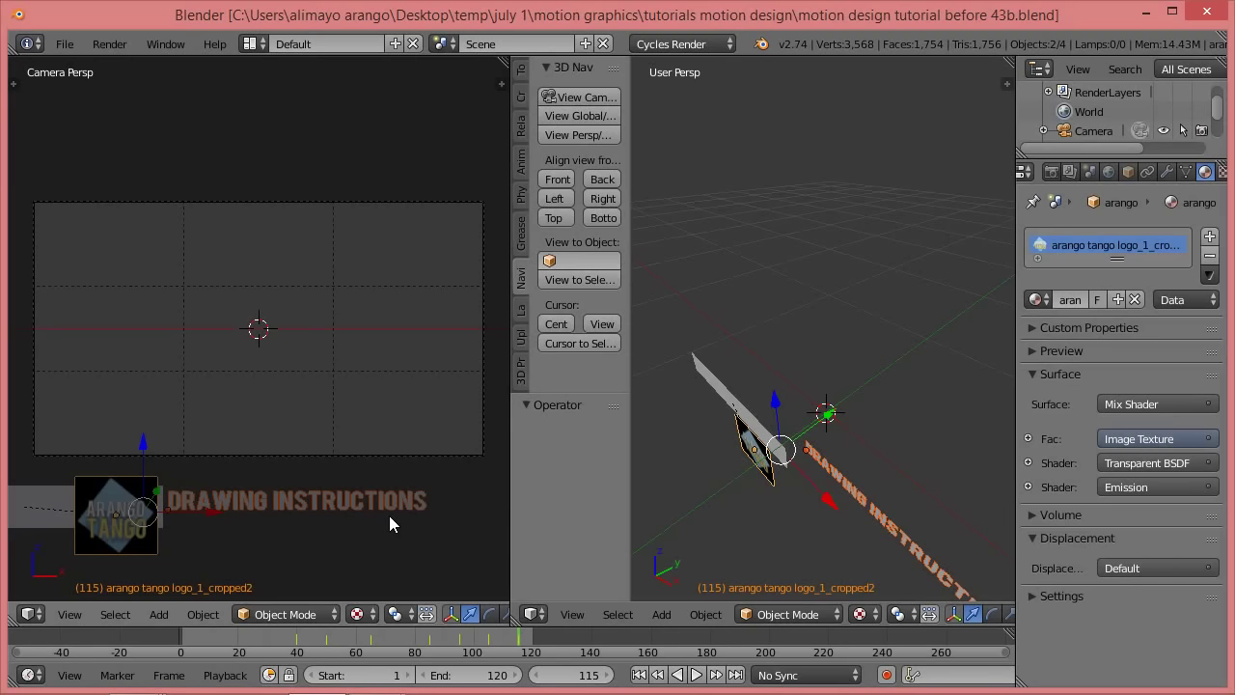
pyautogui.click(694, 676)
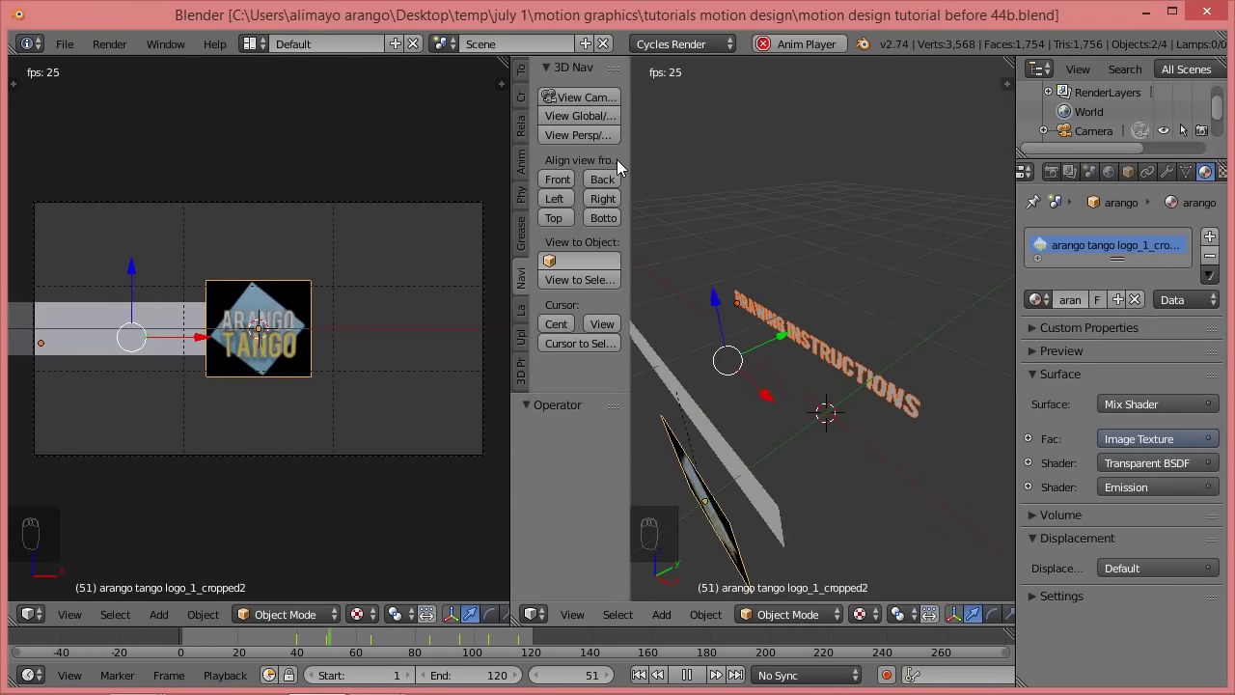
pyautogui.click(686, 675)
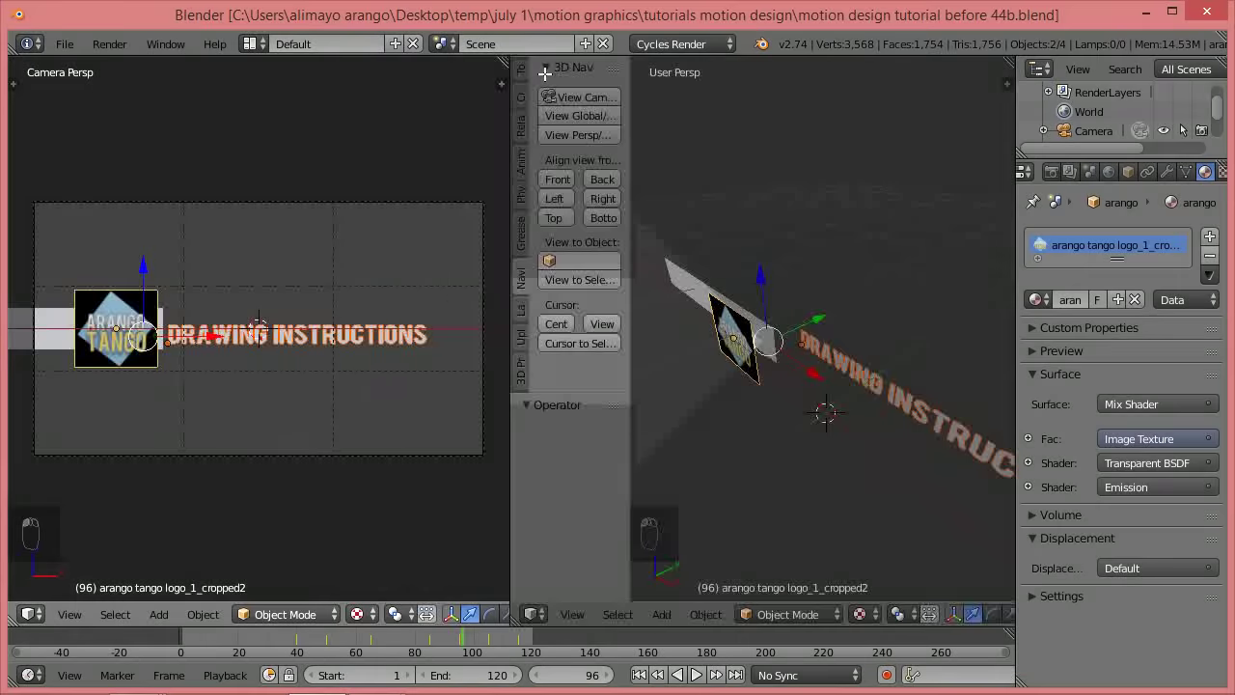
# - Maximize the camera view and set the render display to New Window
pyautogui.hotkey('ctrl', 'Up')
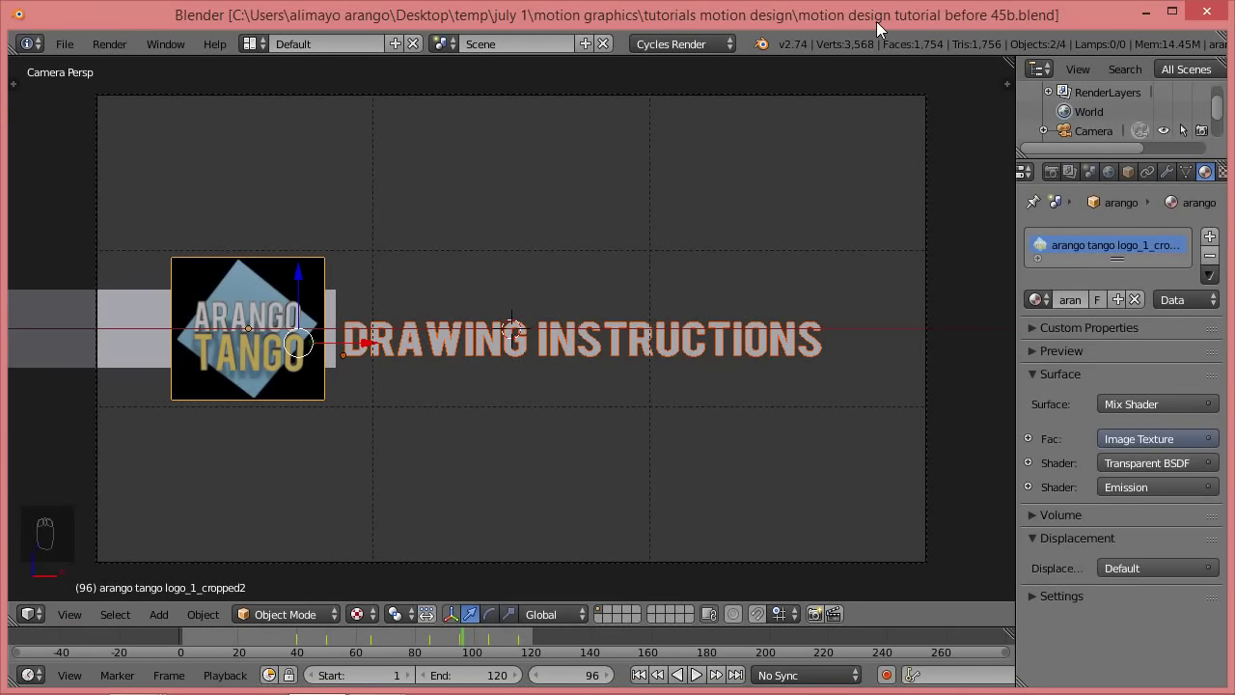
pyautogui.click(1052, 172)
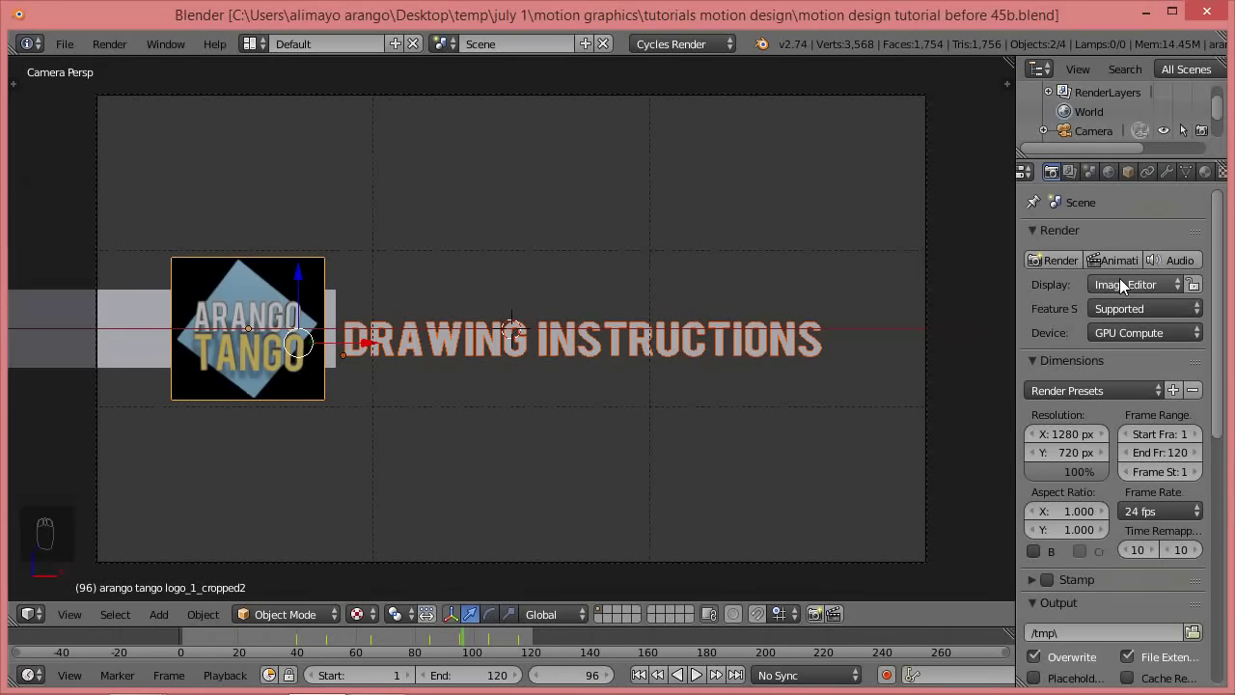
pyautogui.click(1152, 284)
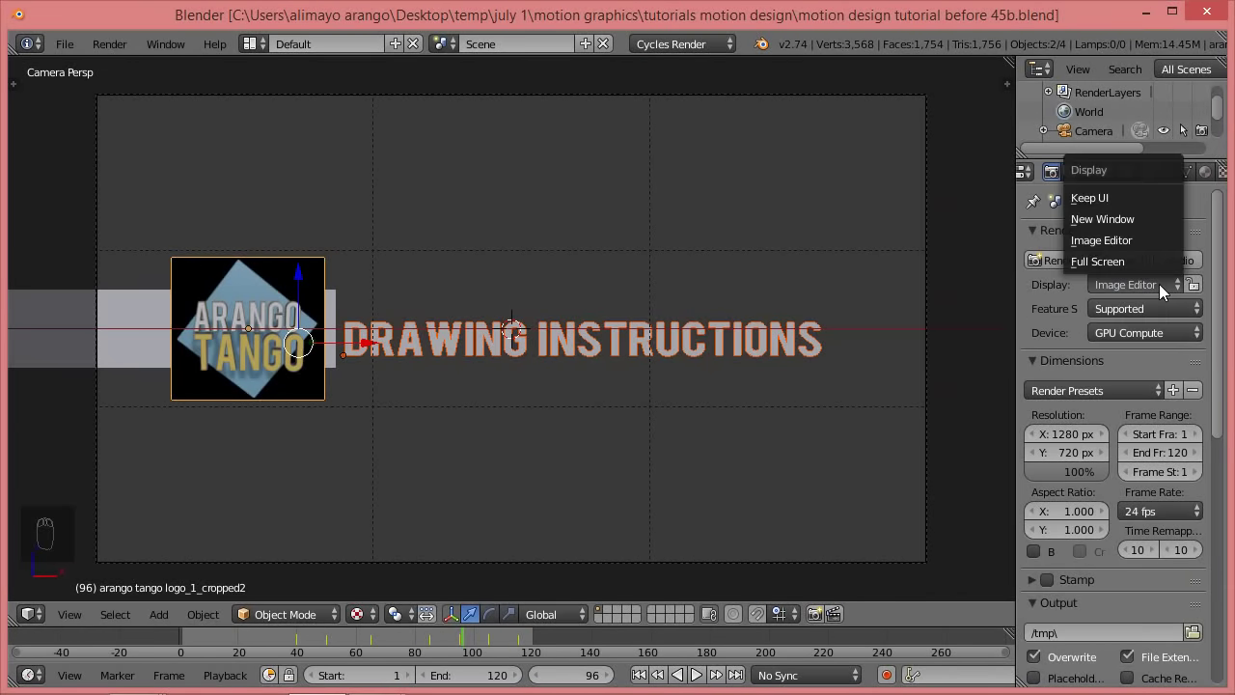
pyautogui.click(1136, 221)
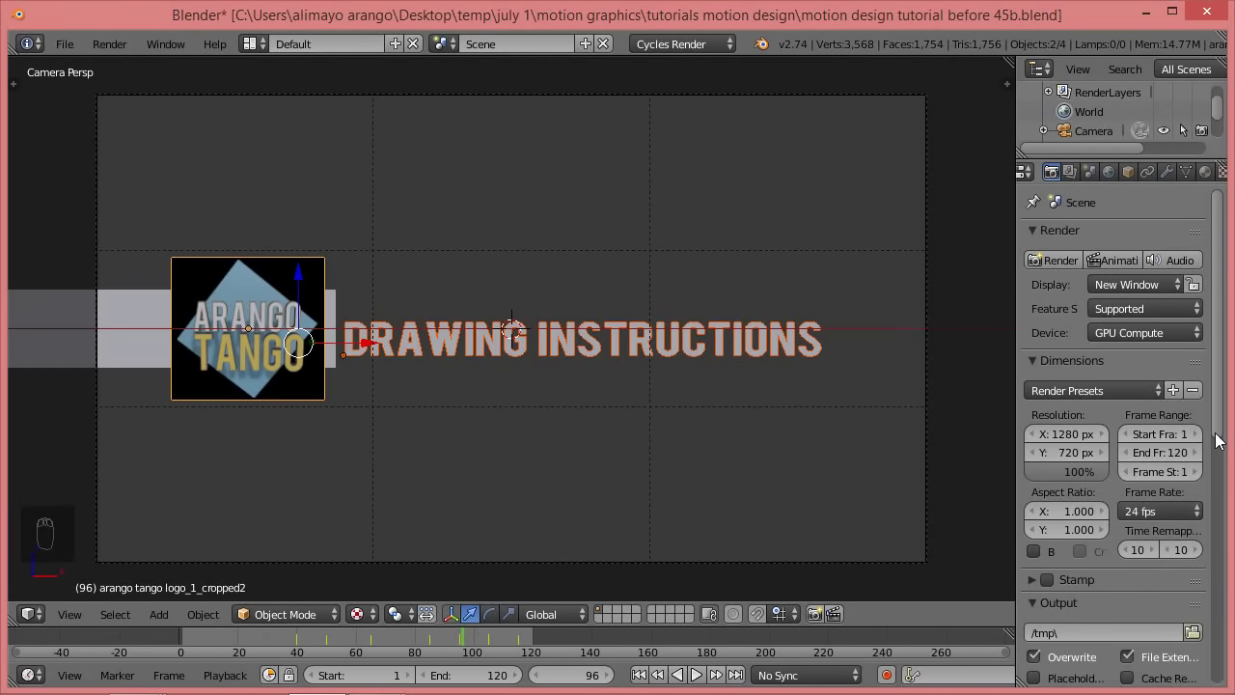
# - Set the render output file format to H.264 and its encoding container format to MPEG-4
pyautogui.moveTo(1219, 425); pyautogui.dragTo(1219, 562)
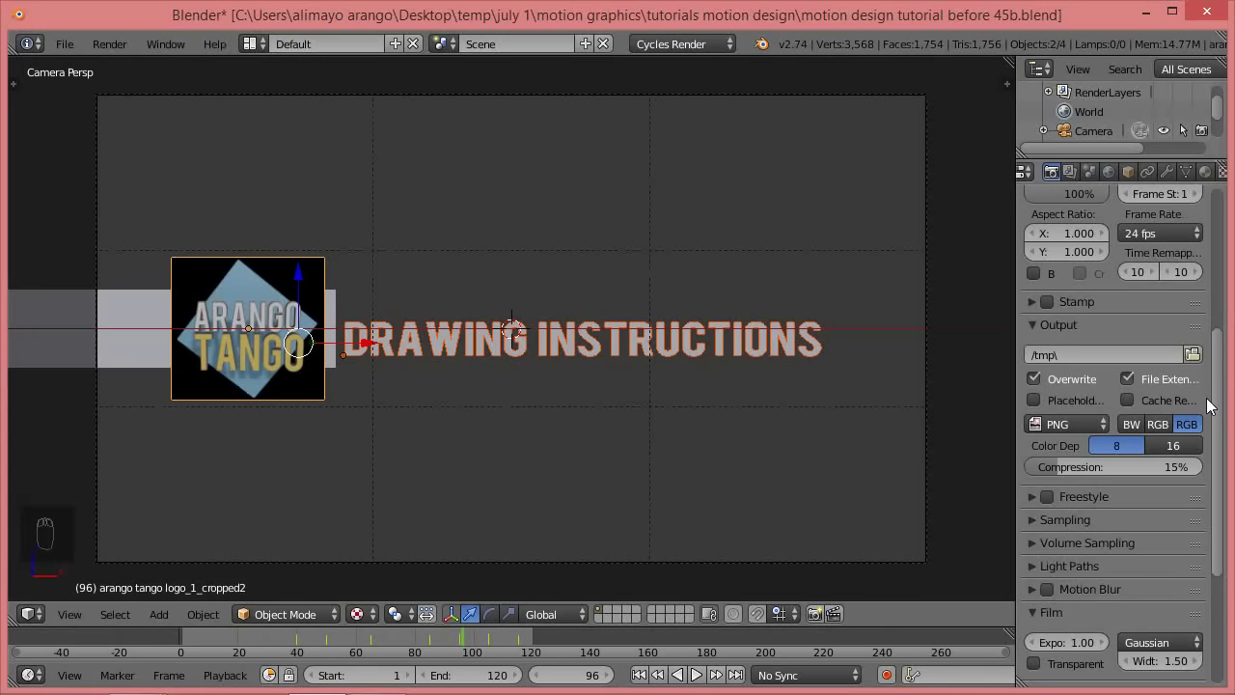
pyautogui.click(1102, 429)
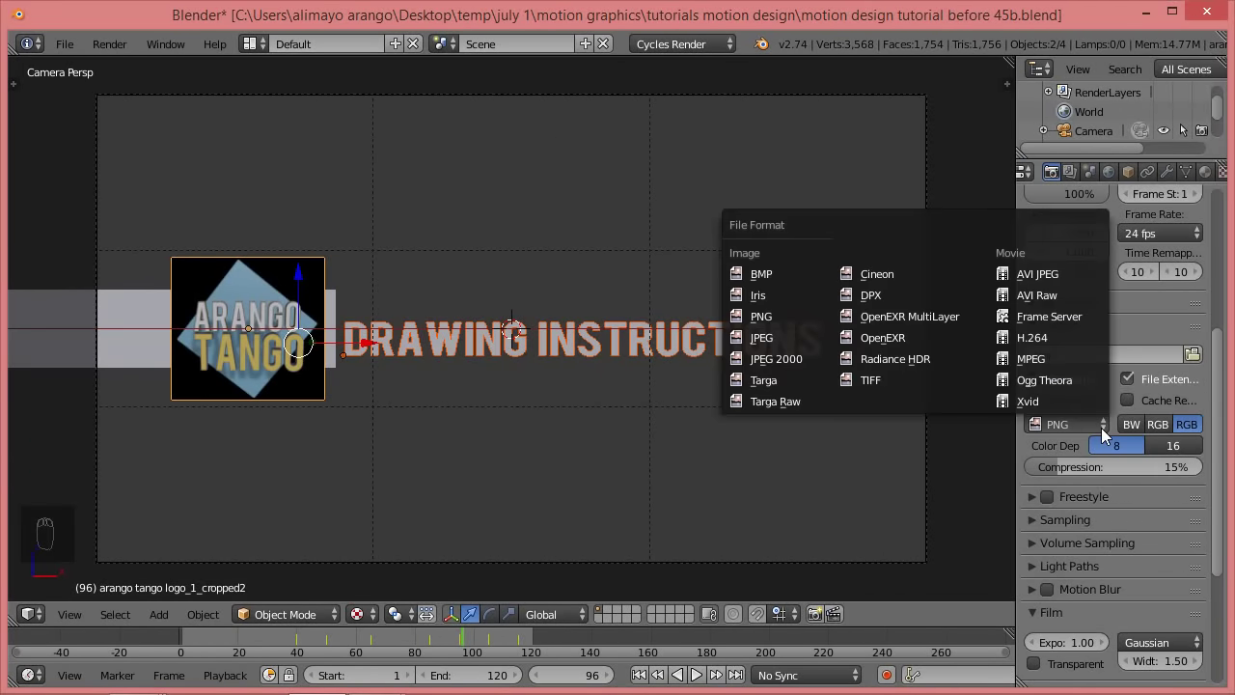
pyautogui.click(1078, 337)
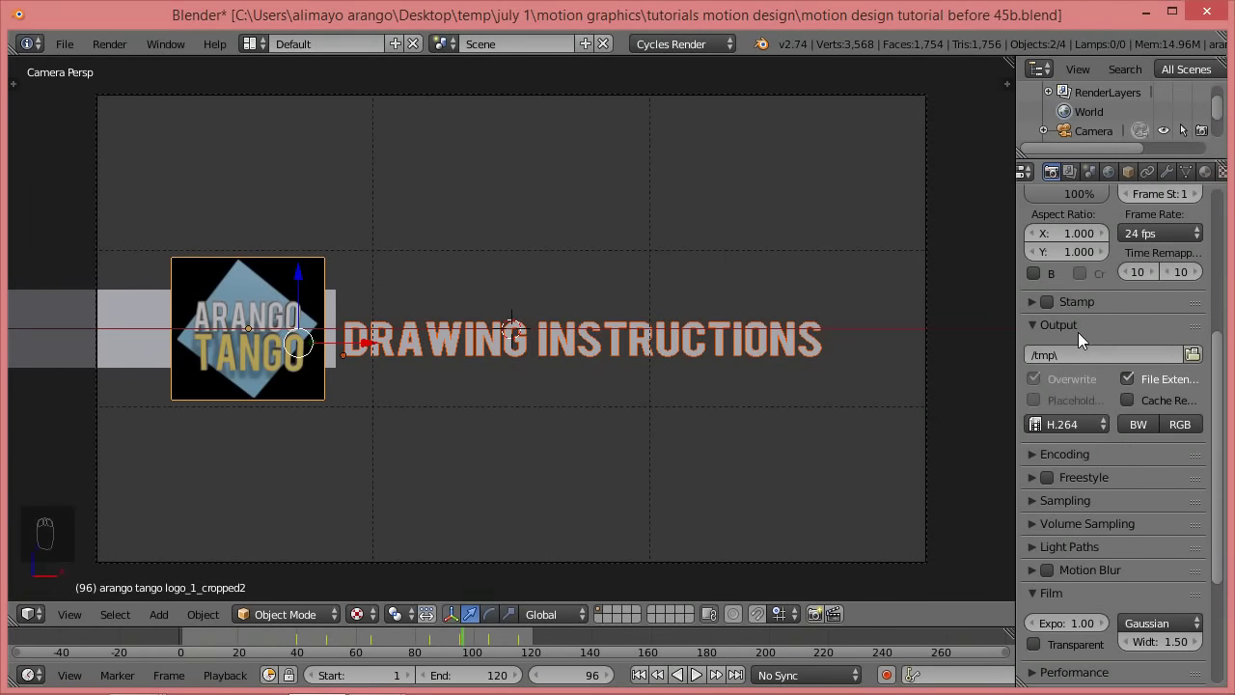
pyautogui.click(1036, 452)
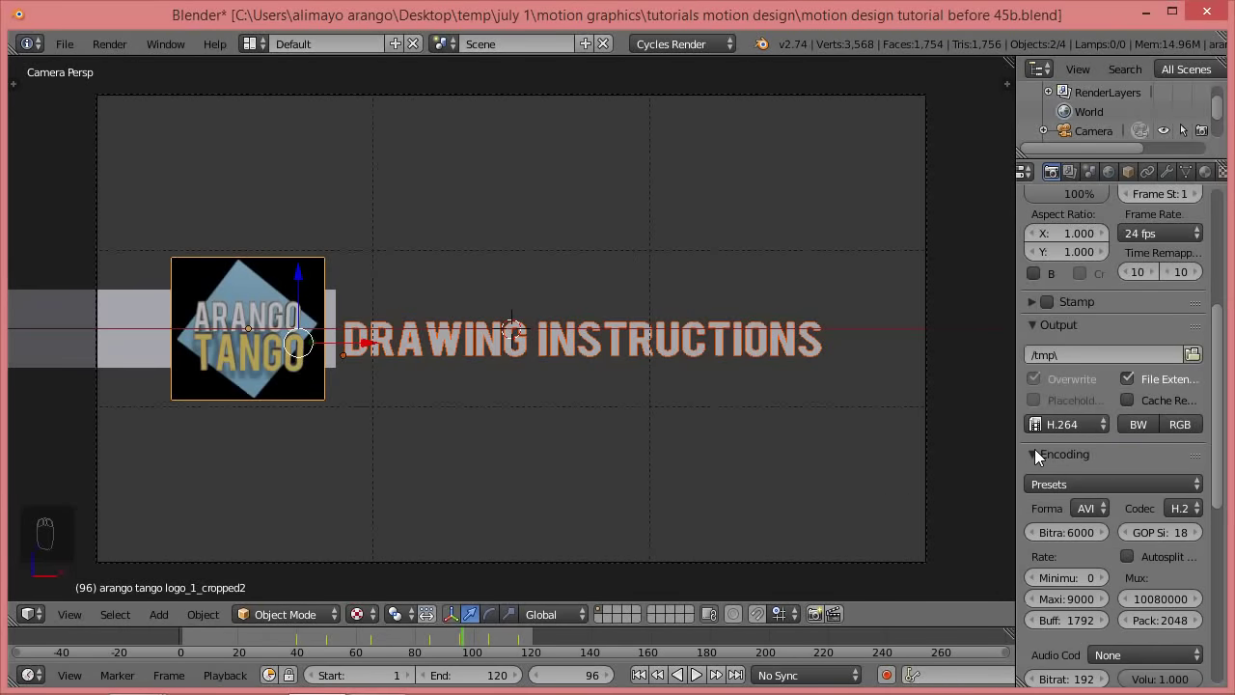
pyautogui.click(1097, 513)
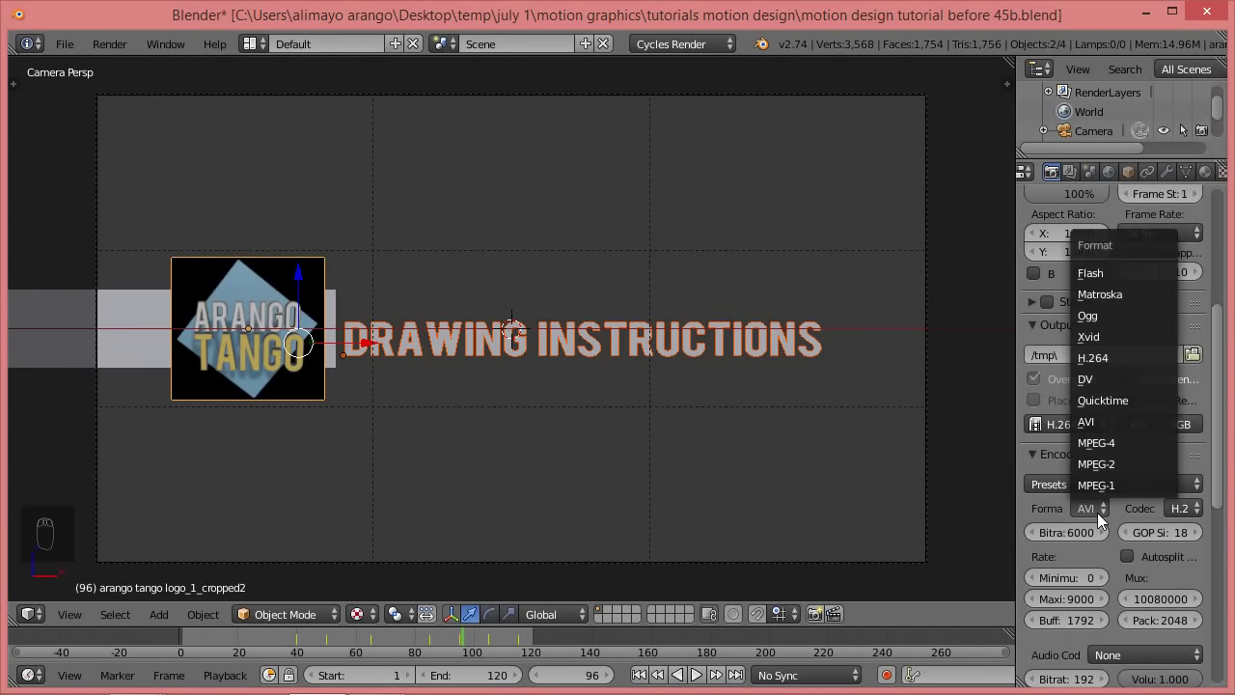
pyautogui.click(1102, 444)
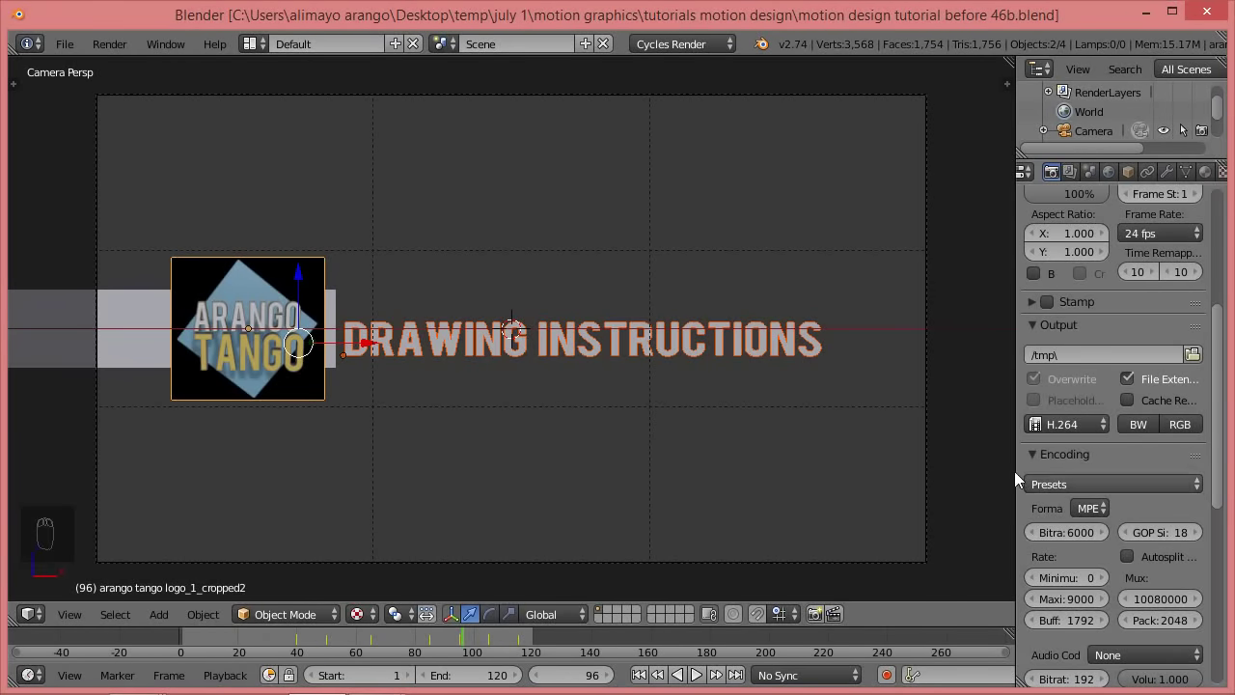
# - Widen the render settings area and set the encoding bitrate to 24300 and the maximum rate to 30000
pyautogui.moveTo(1015, 459); pyautogui.dragTo(964, 462)
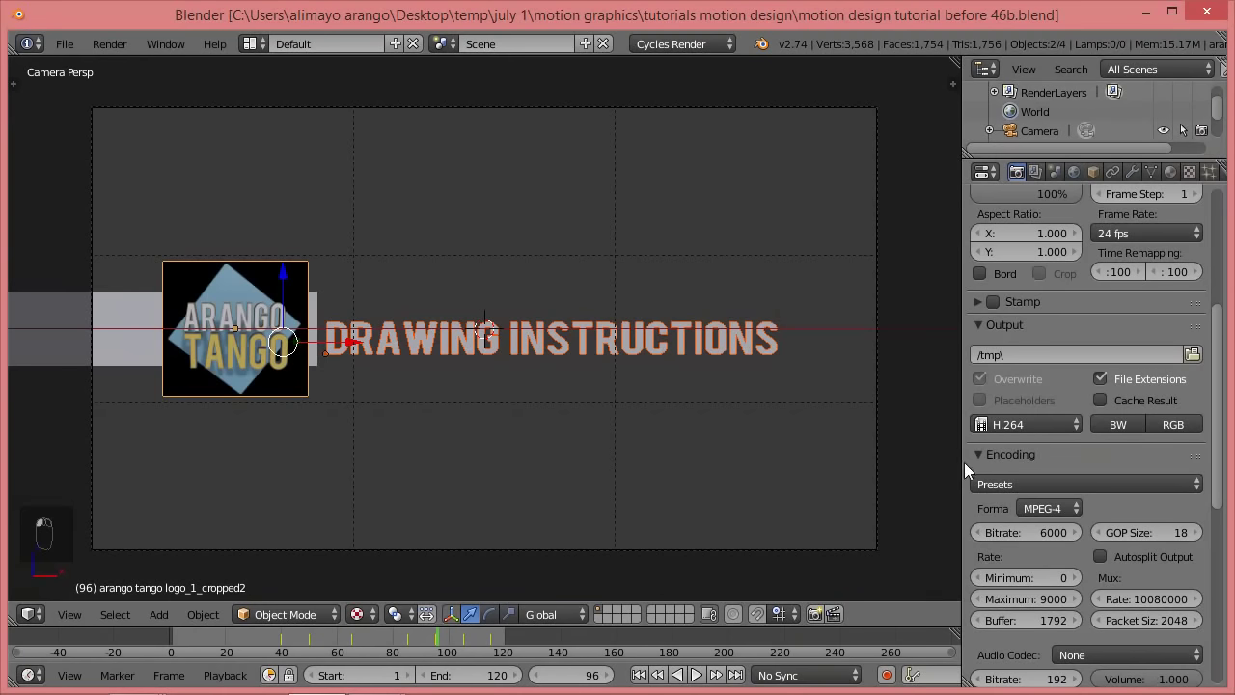
pyautogui.click(1030, 532)
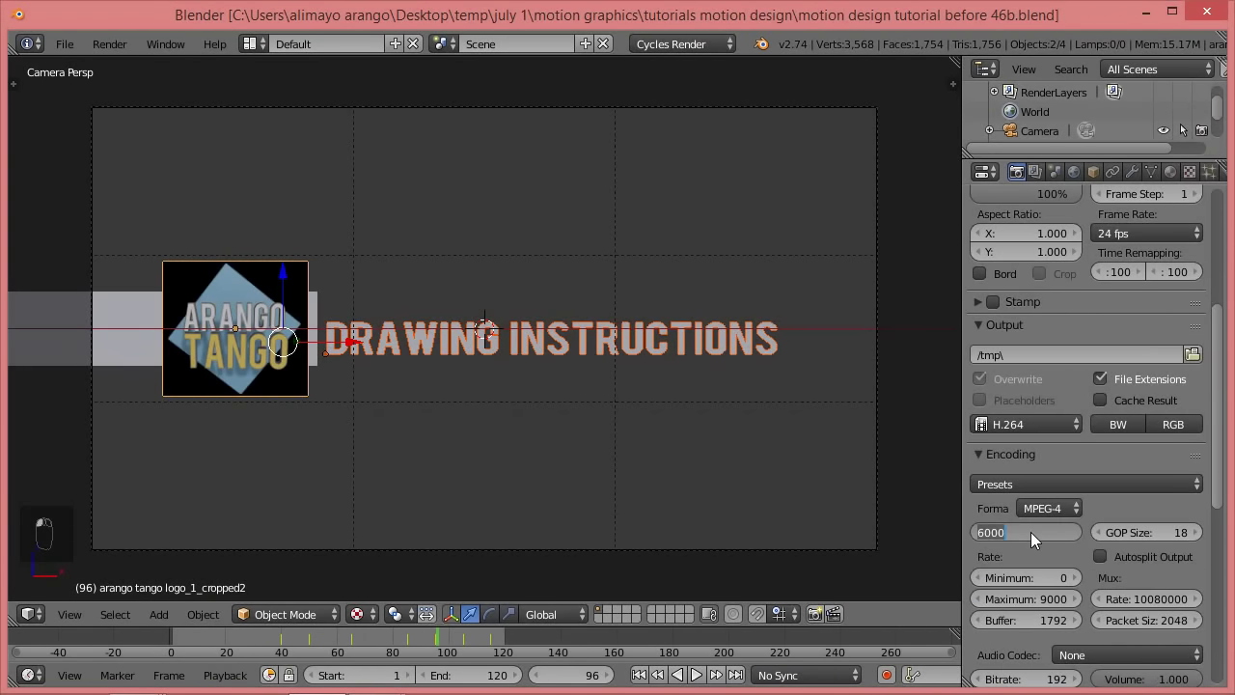
pyautogui.write('24300')
pyautogui.press('Return')
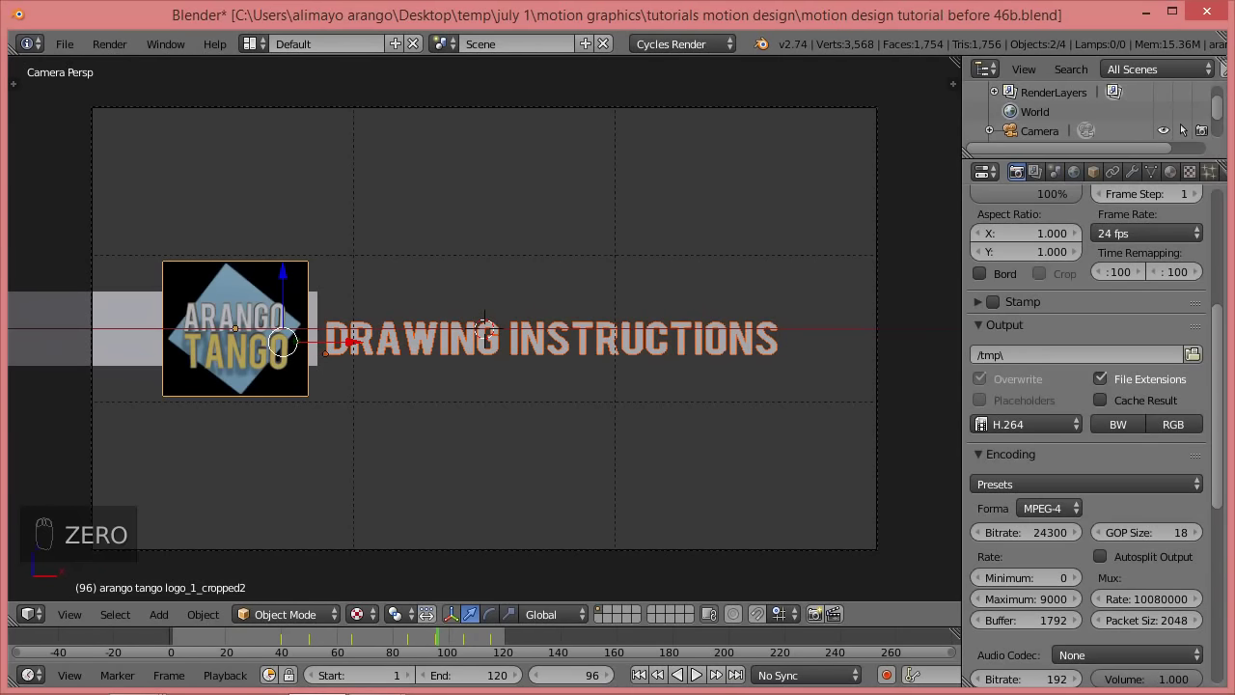
pyautogui.click(1046, 598)
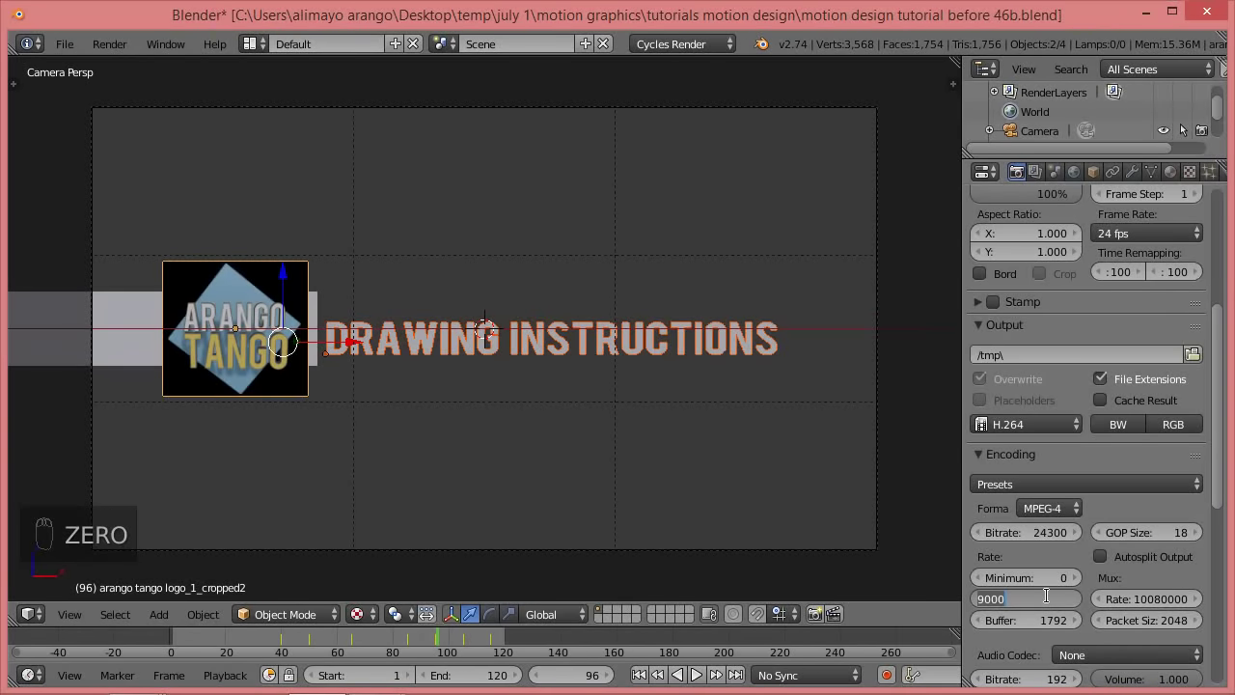
pyautogui.write('30000')
pyautogui.click(1183, 515)
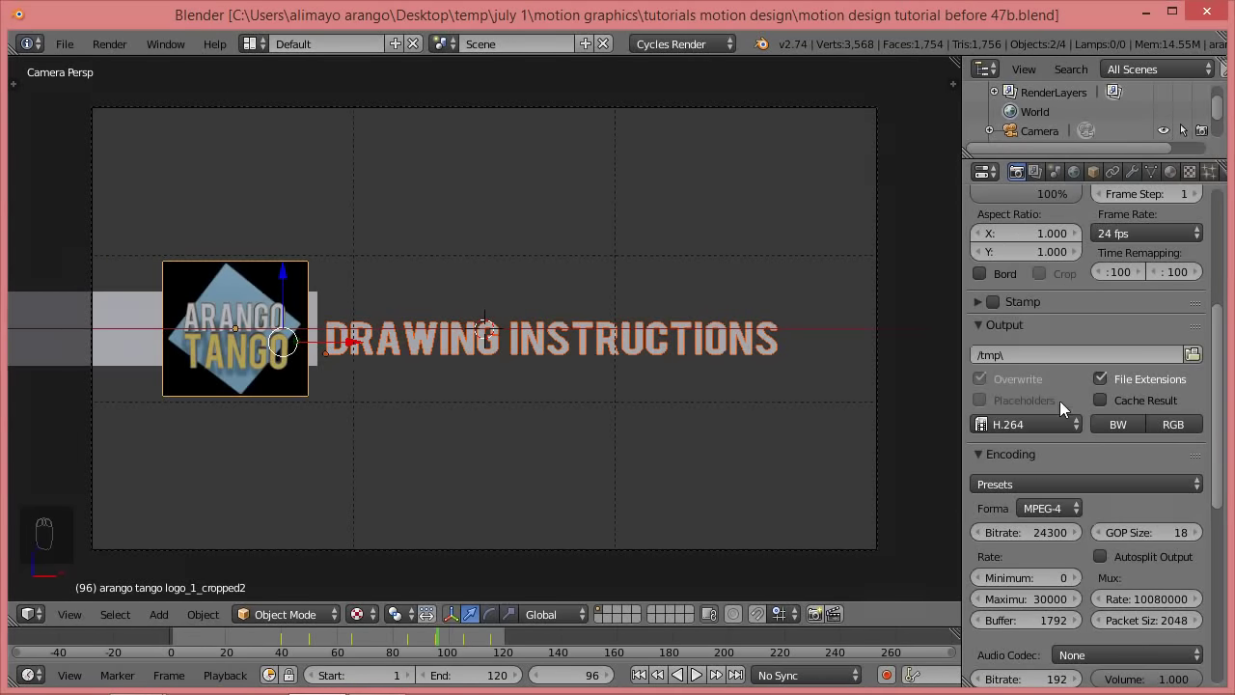
# - Choose None as the audio codec for the video encoding
pyautogui.click(1144, 655)
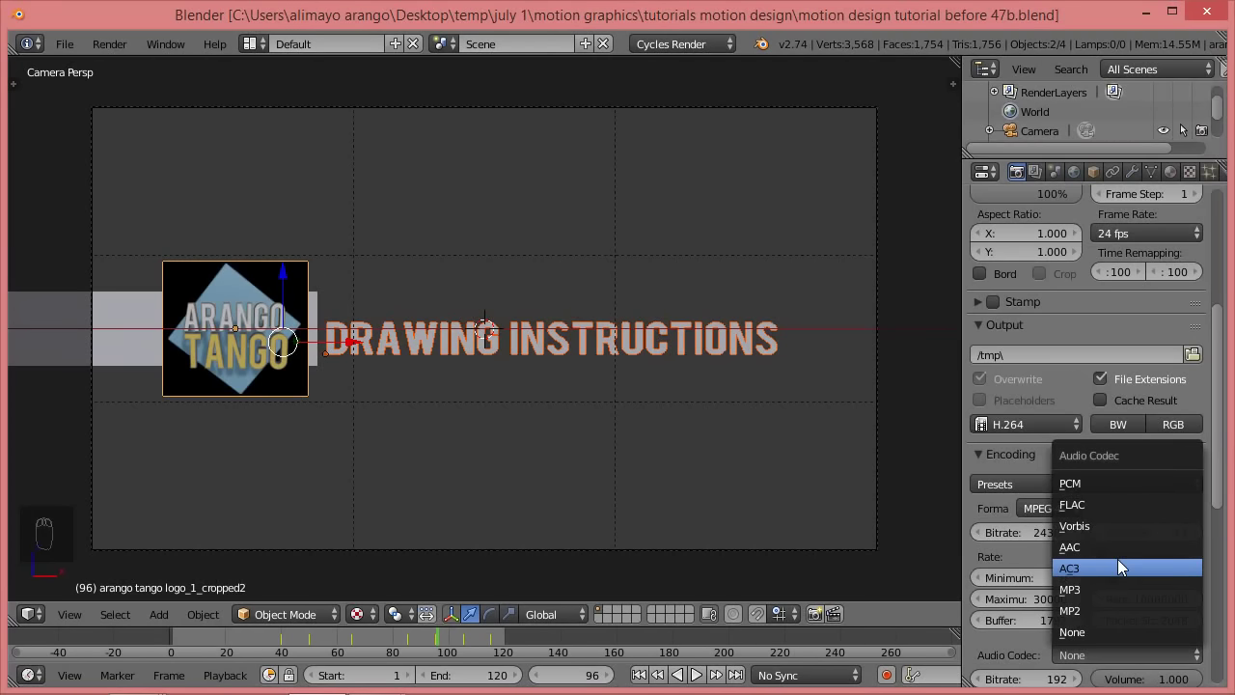
pyautogui.click(1118, 633)
pyautogui.moveTo(1219, 509); pyautogui.dragTo(1216, 598)
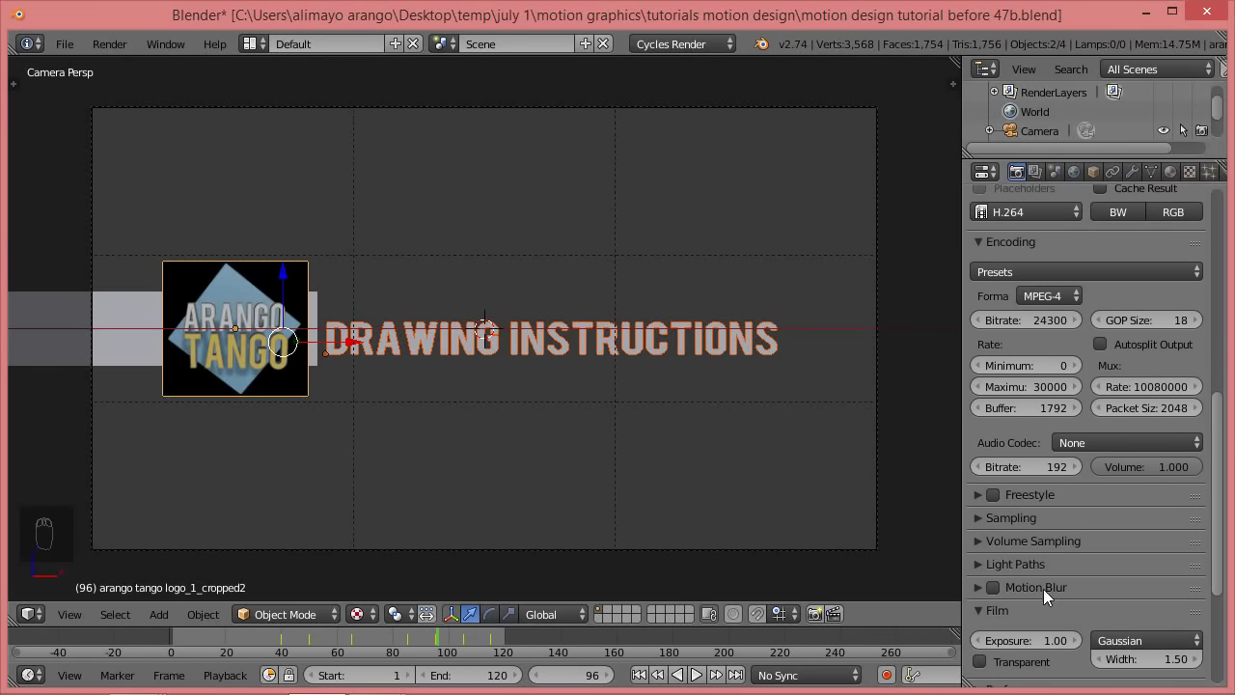
# - Enable motion blur in the render settings
pyautogui.click(994, 588)
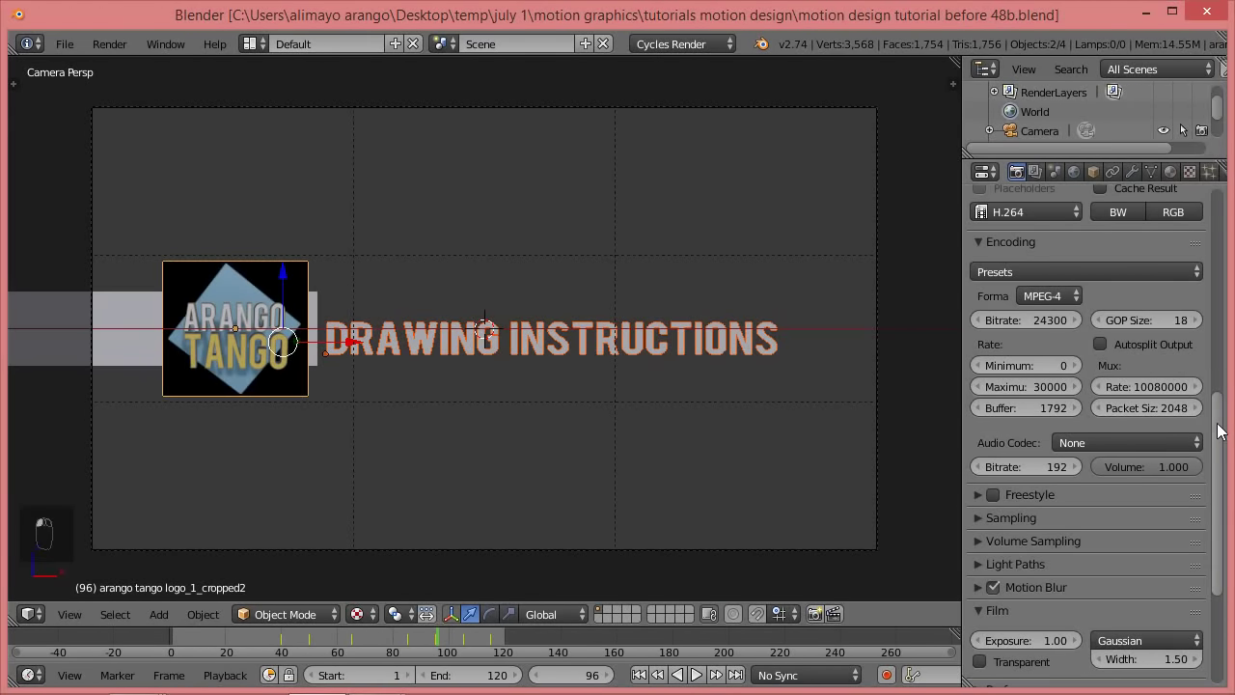
pyautogui.scroll(1, 1227, 361)
pyautogui.scroll(8, 1226, 361)
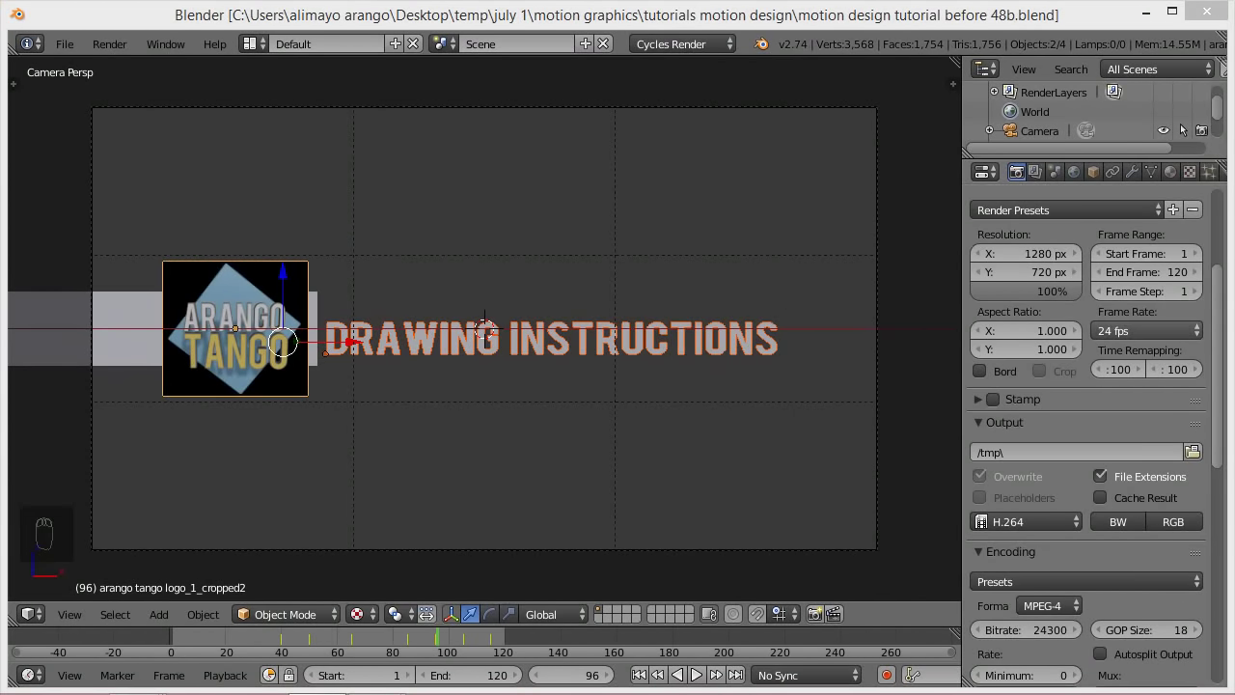
pyautogui.click(1047, 26)
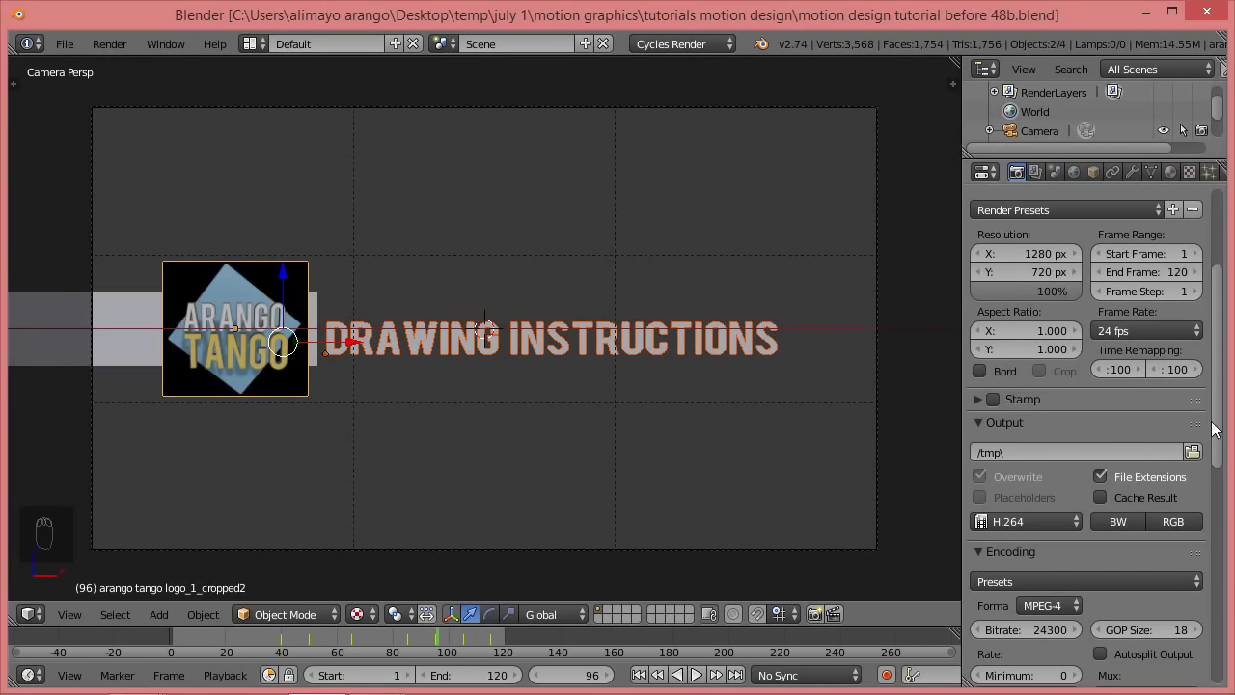
# - Browse for the render output location and go to the temp\july 1\motion graphics folder on the Desktop
pyautogui.moveTo(1219, 421); pyautogui.dragTo(1222, 463)
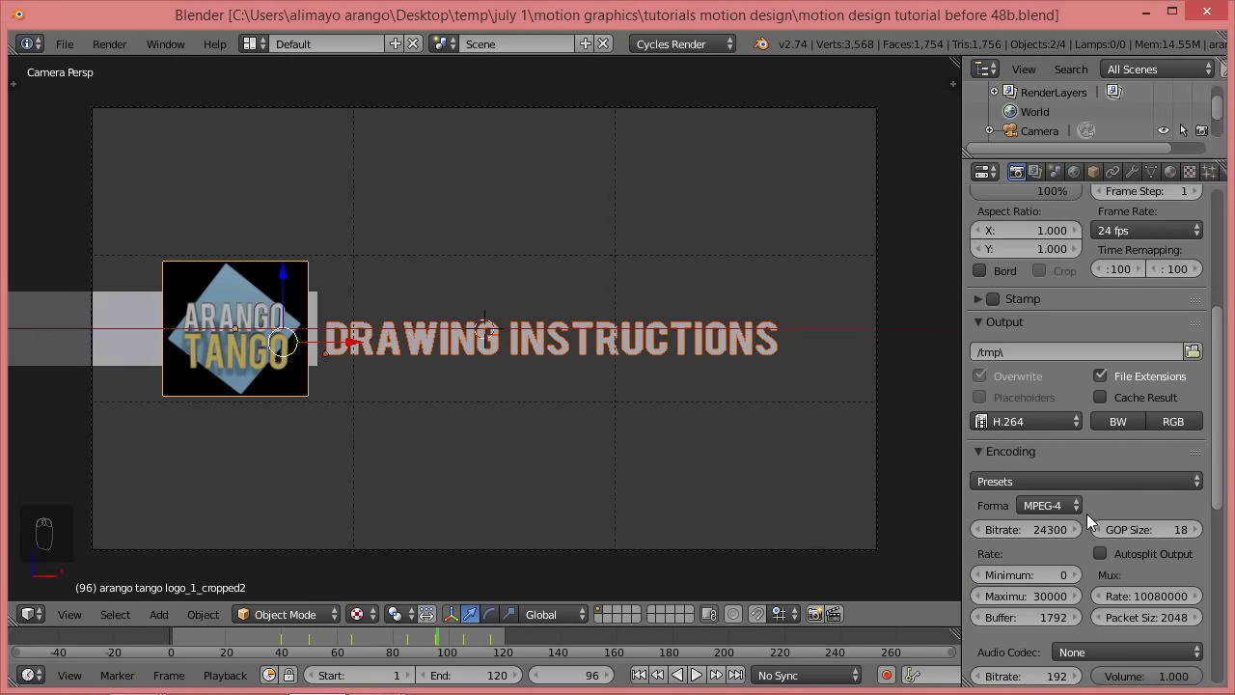
pyautogui.moveTo(1221, 475); pyautogui.dragTo(1221, 373)
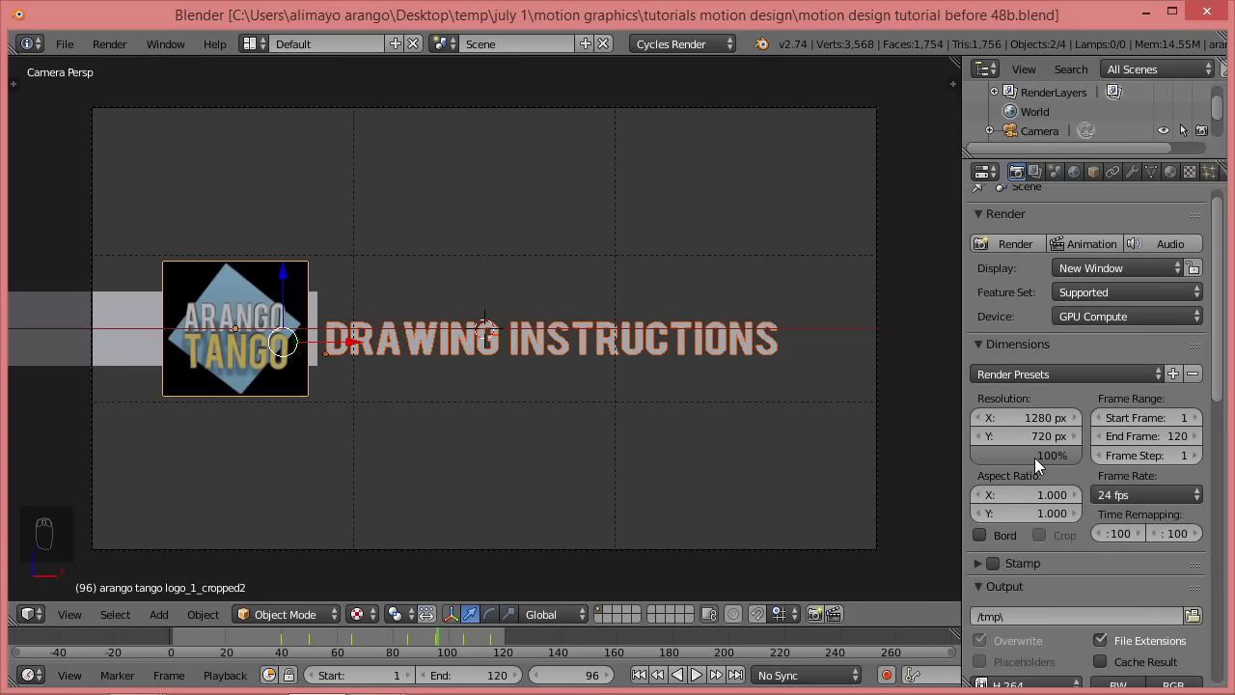
pyautogui.moveTo(1220, 374); pyautogui.dragTo(1219, 436)
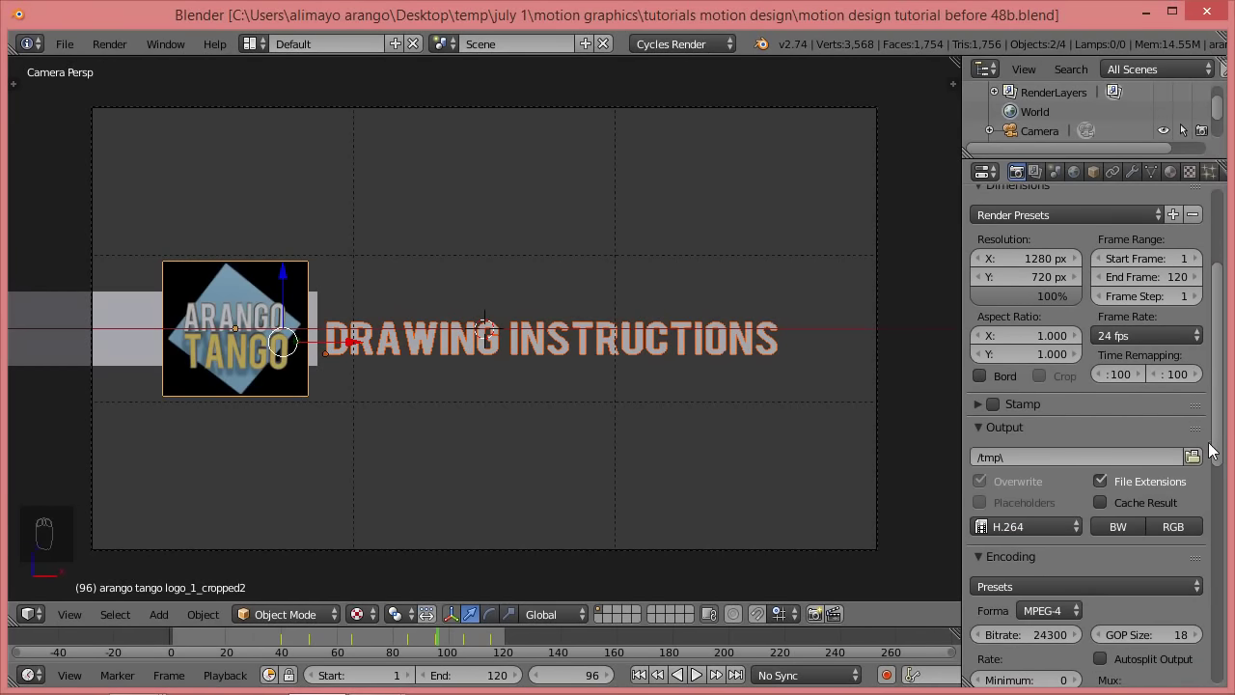
pyautogui.click(1194, 457)
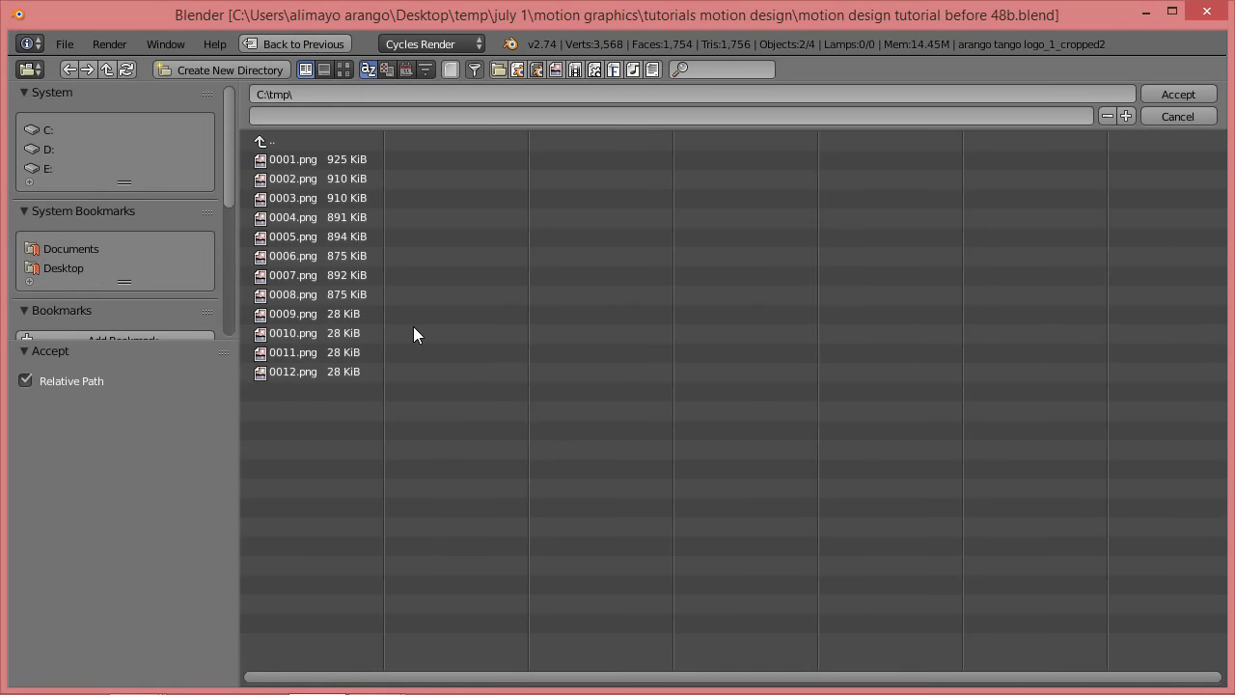
pyautogui.click(80, 270)
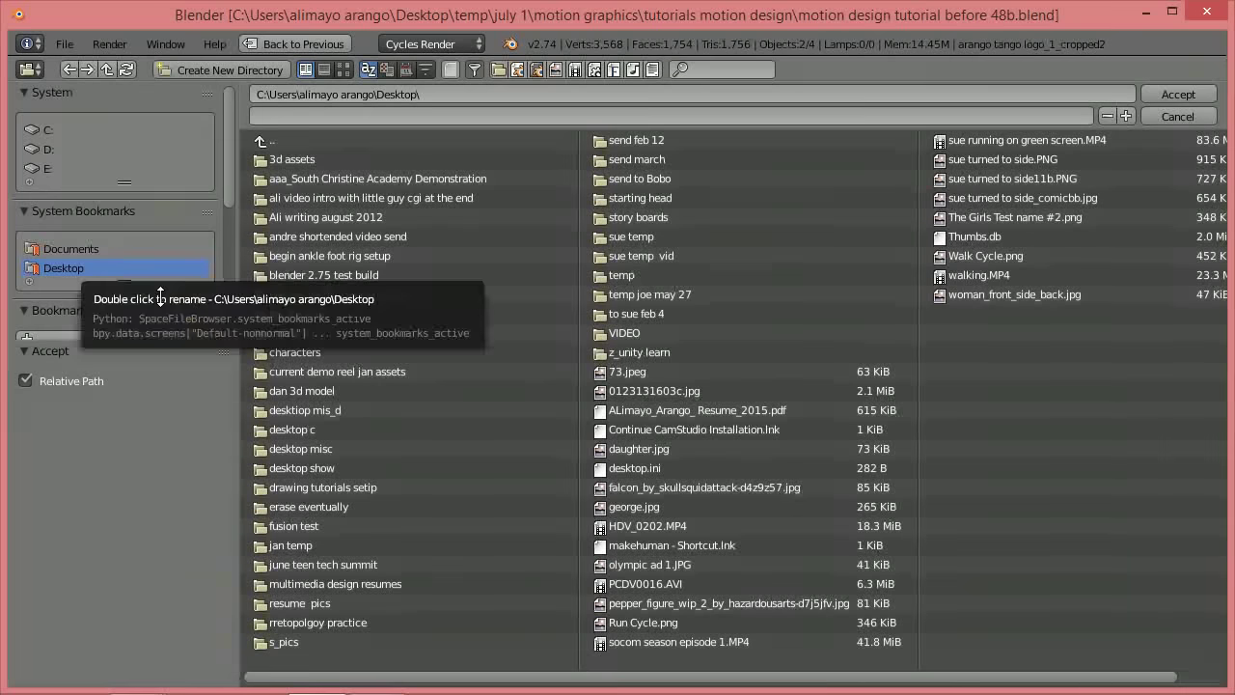
pyautogui.click(651, 279)
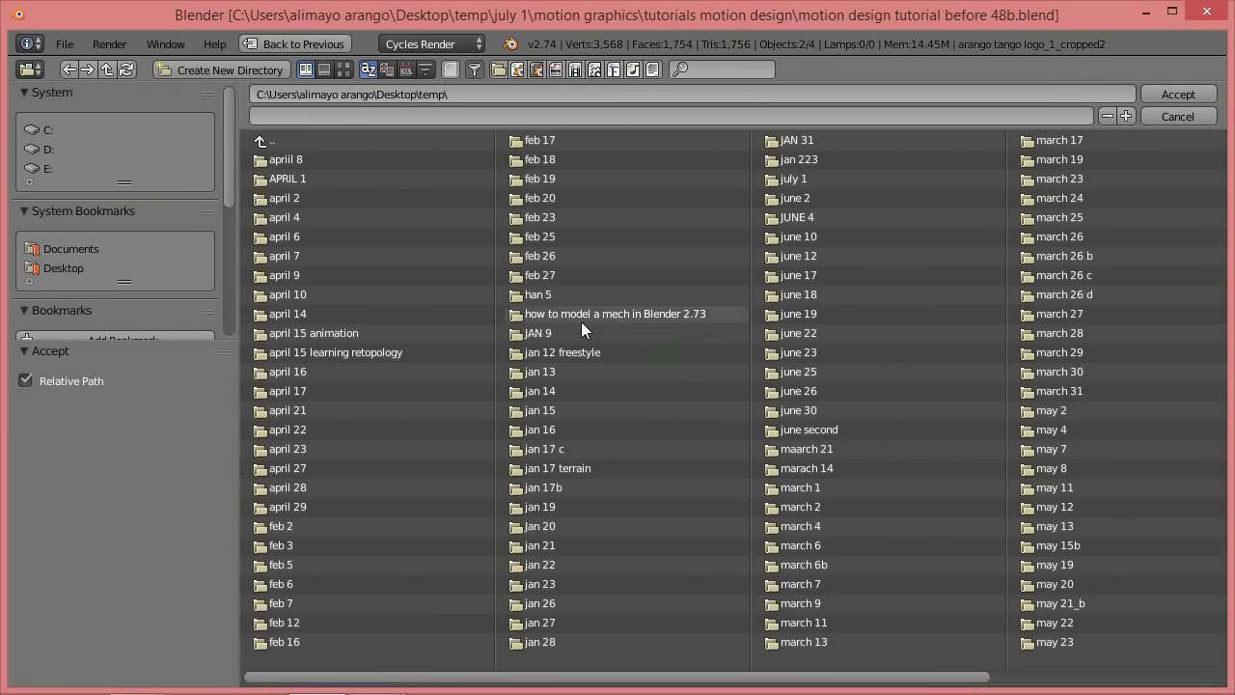
pyautogui.click(797, 180)
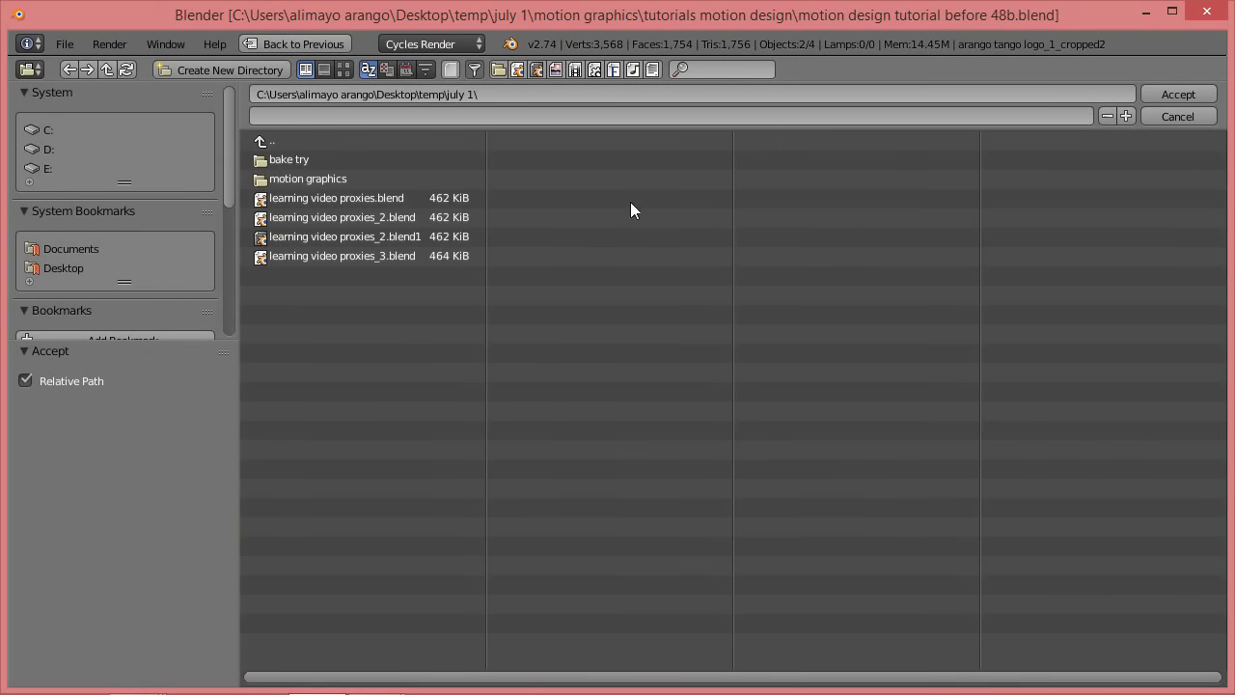
pyautogui.click(296, 178)
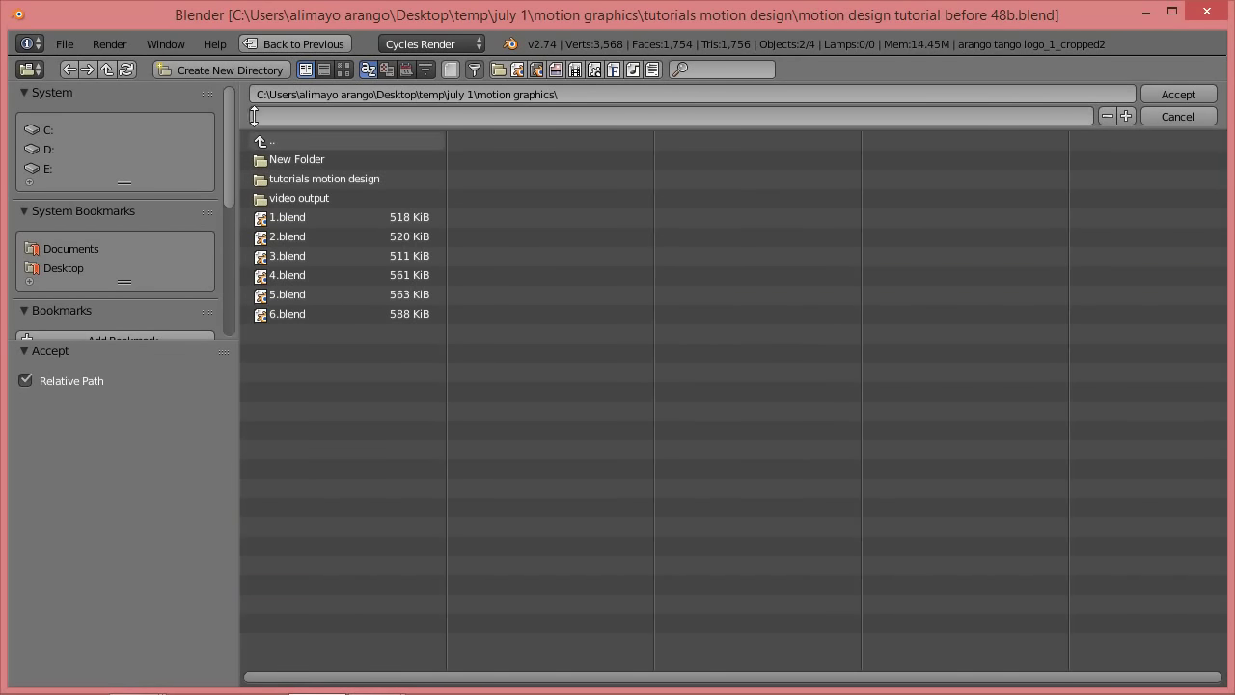
# - Create a folder named "video output for motion design tutorial" inside motion graphics and open it
pyautogui.click(211, 68)
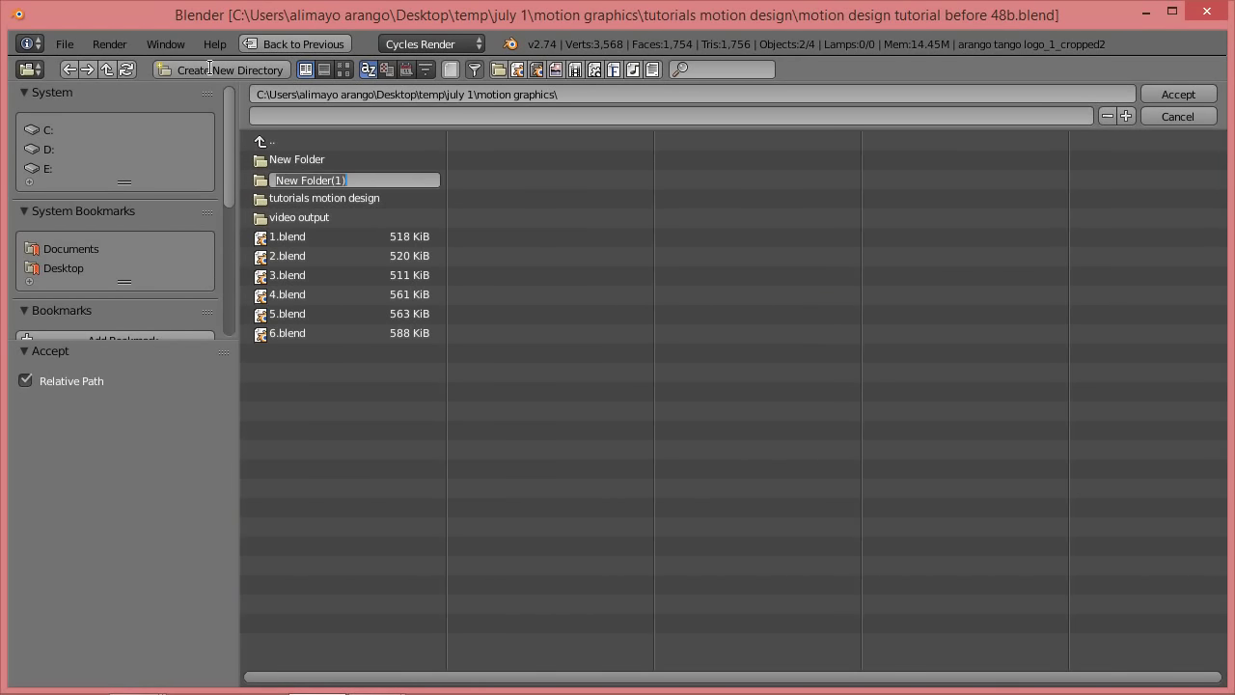
pyautogui.write('video ')
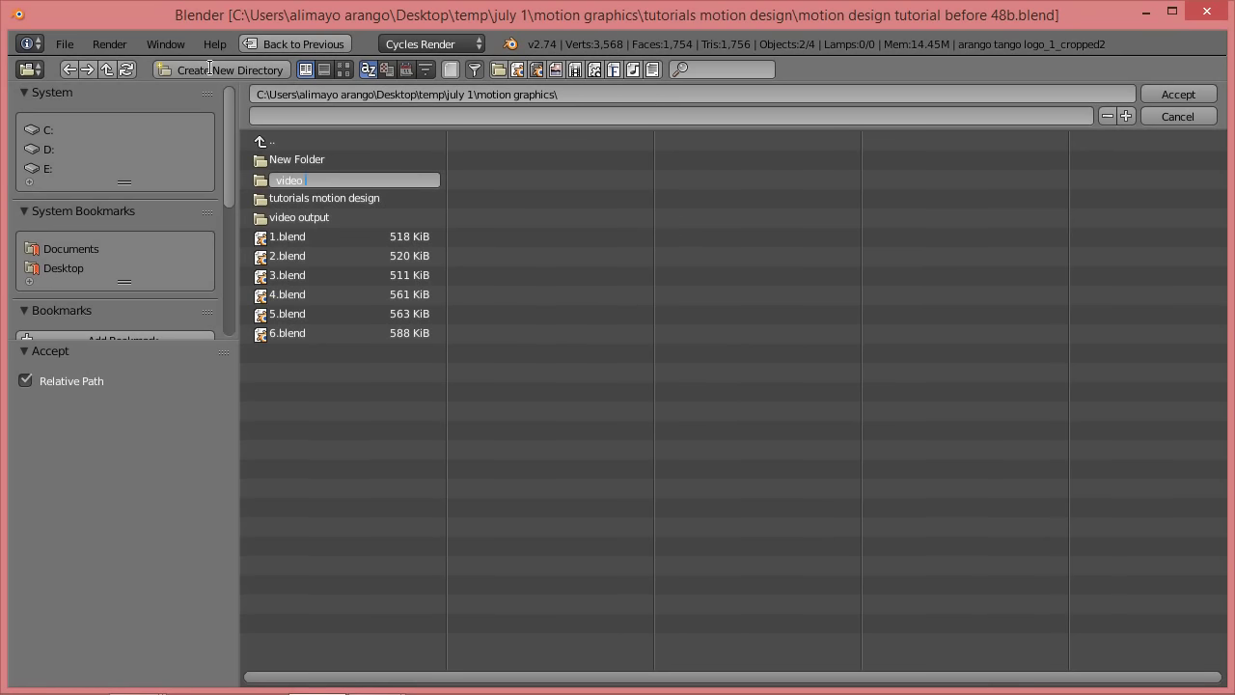
pyautogui.write('output for motion design tutorial')
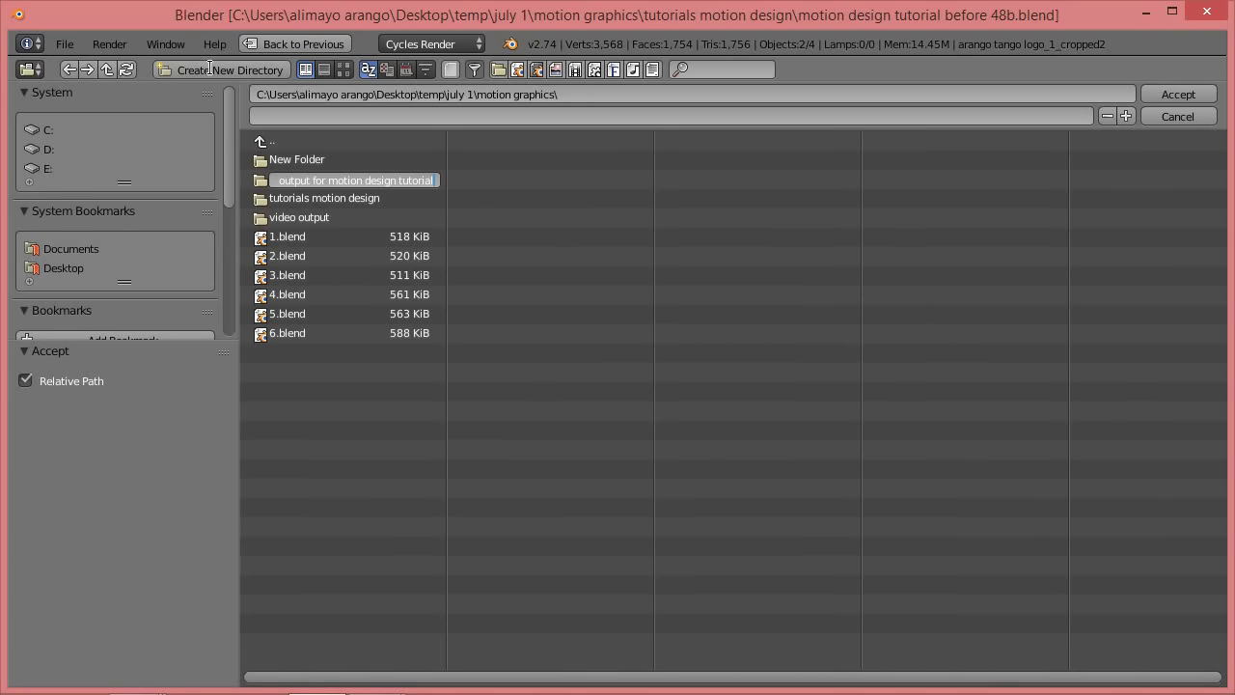
pyautogui.press('Return')
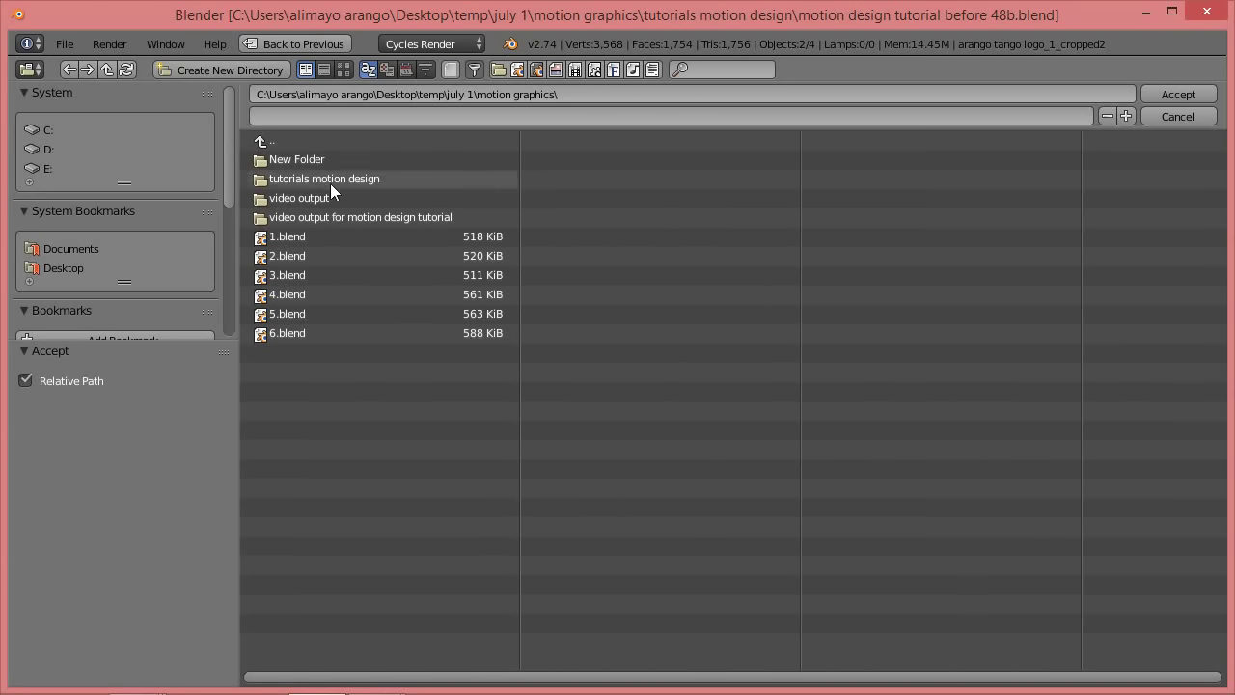
pyautogui.click(337, 209)
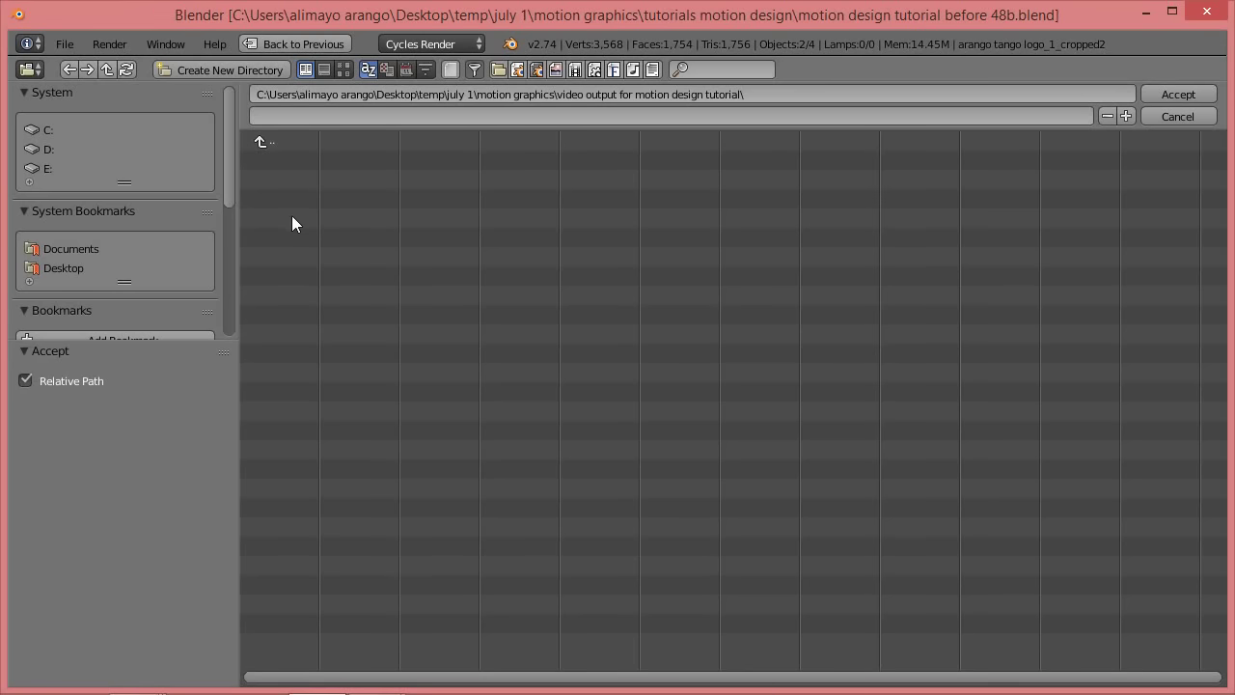
# - Name the output file "Arango Tango Drawing Instructions Intro" and accept it as the render output path
pyautogui.click(328, 114)
pyautogui.write('Arango Tango Drawing Instructions Intro')
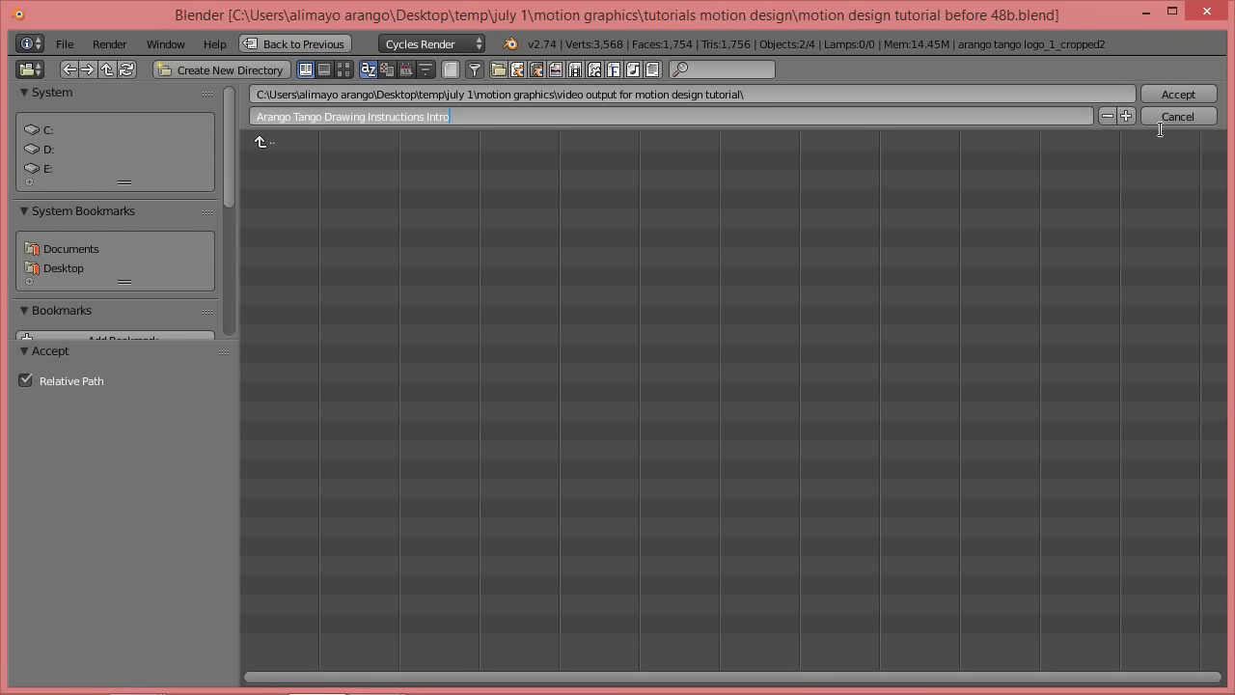
pyautogui.click(1179, 96)
pyautogui.click(1180, 96)
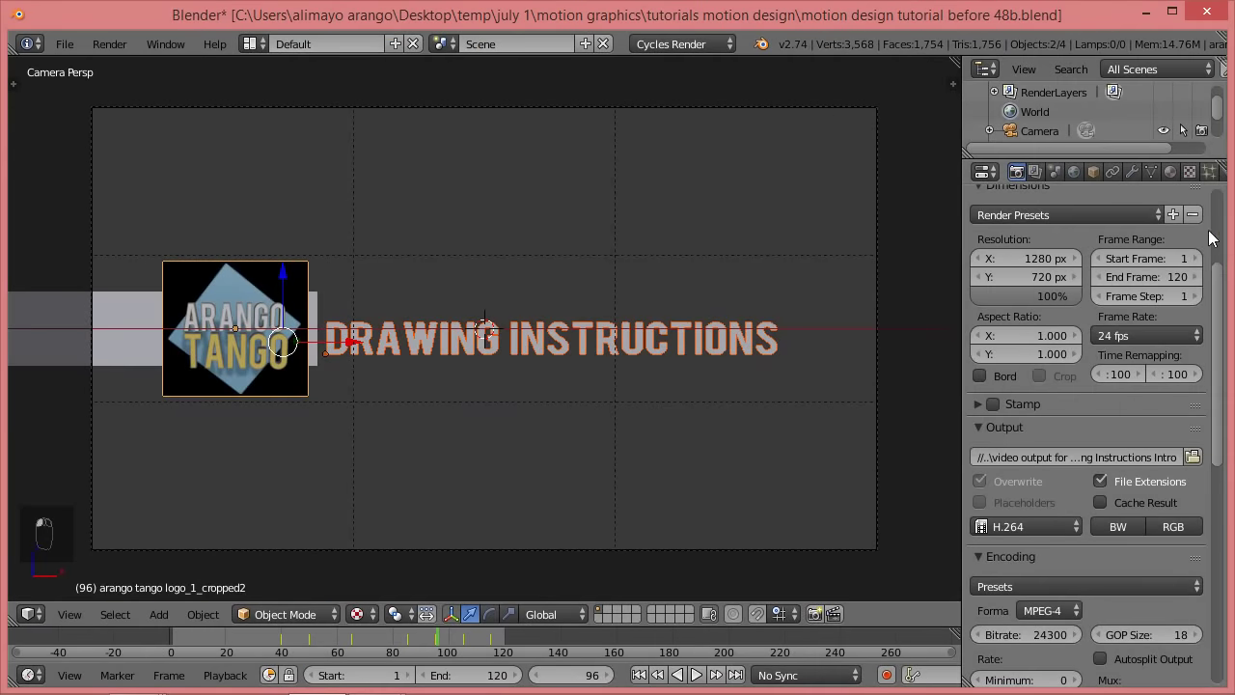
# - Start rendering the animation to the video file and cancel the render after the first frames
pyautogui.moveTo(1221, 275); pyautogui.dragTo(1222, 191)
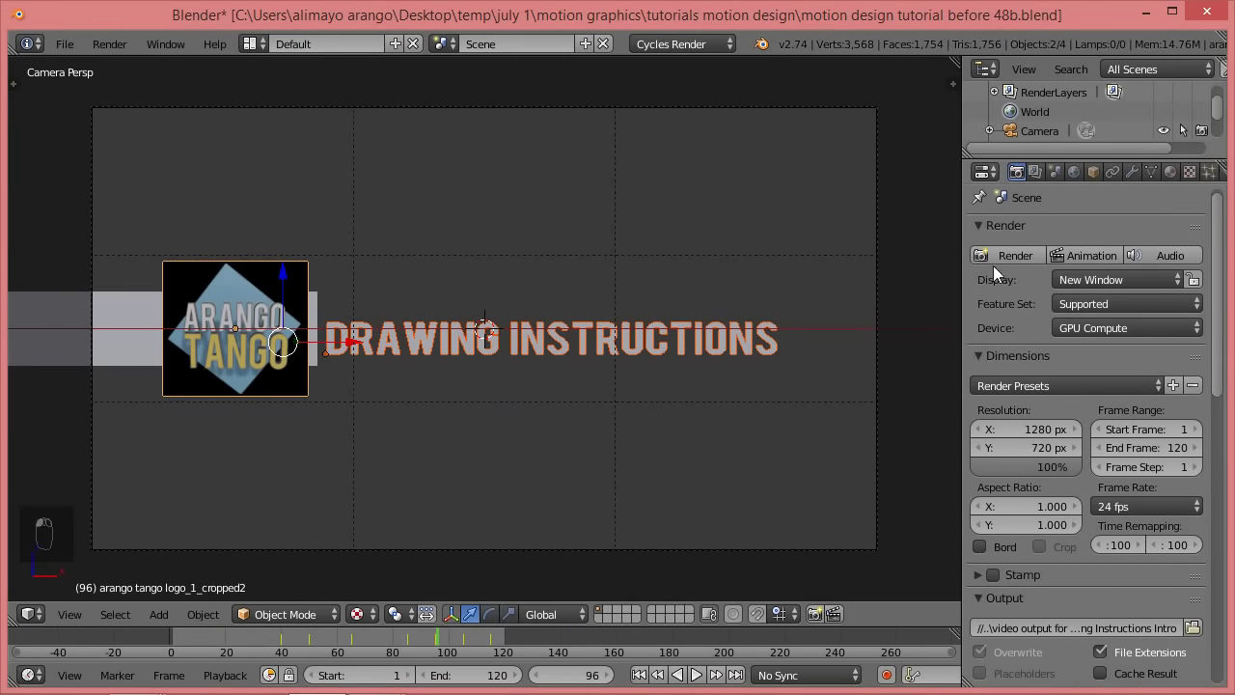
pyautogui.click(1083, 257)
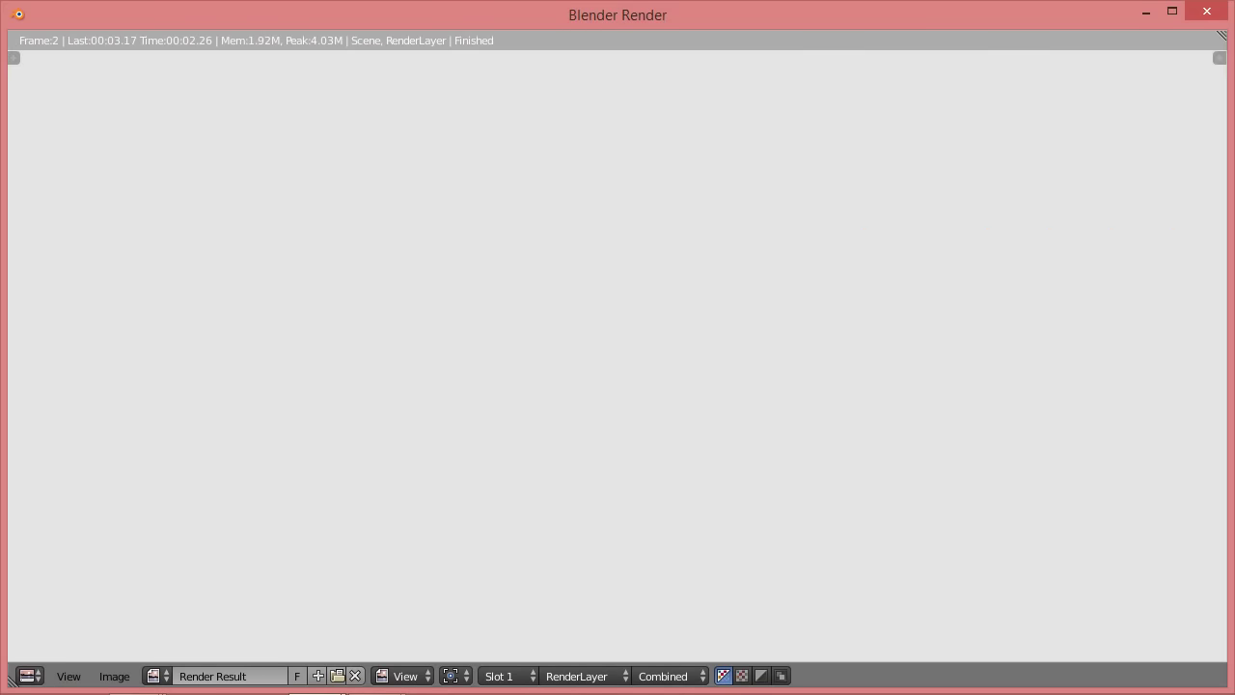
pyautogui.press('Escape')
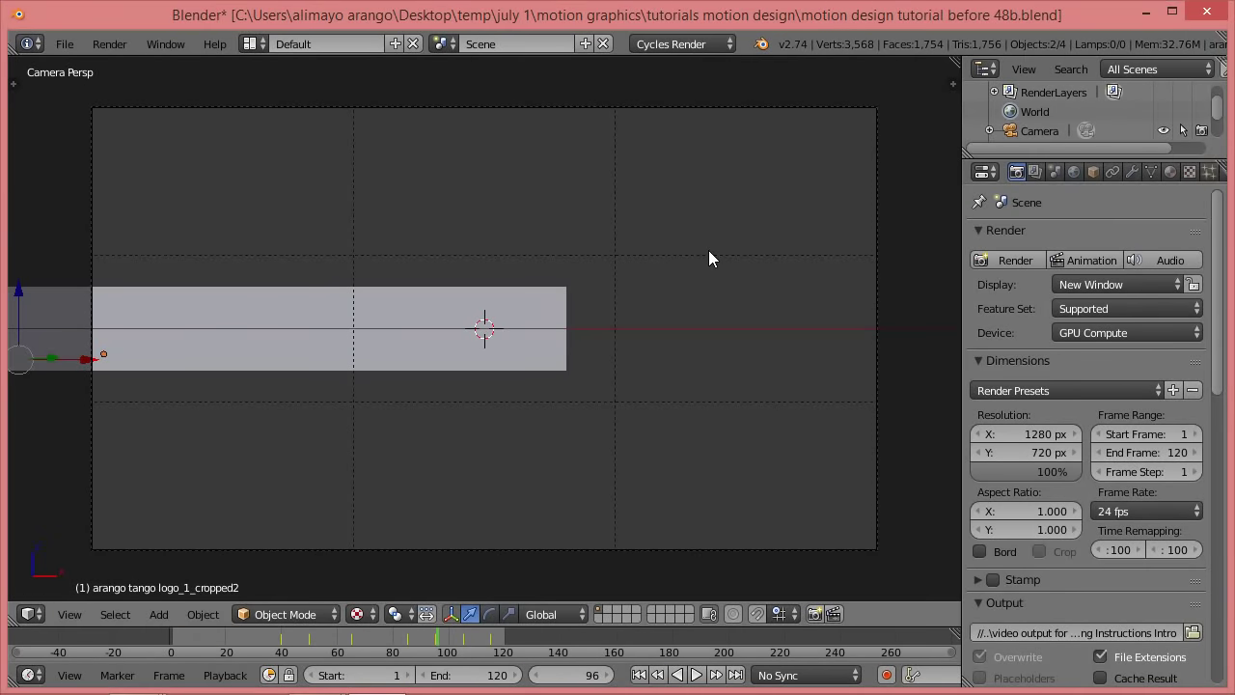